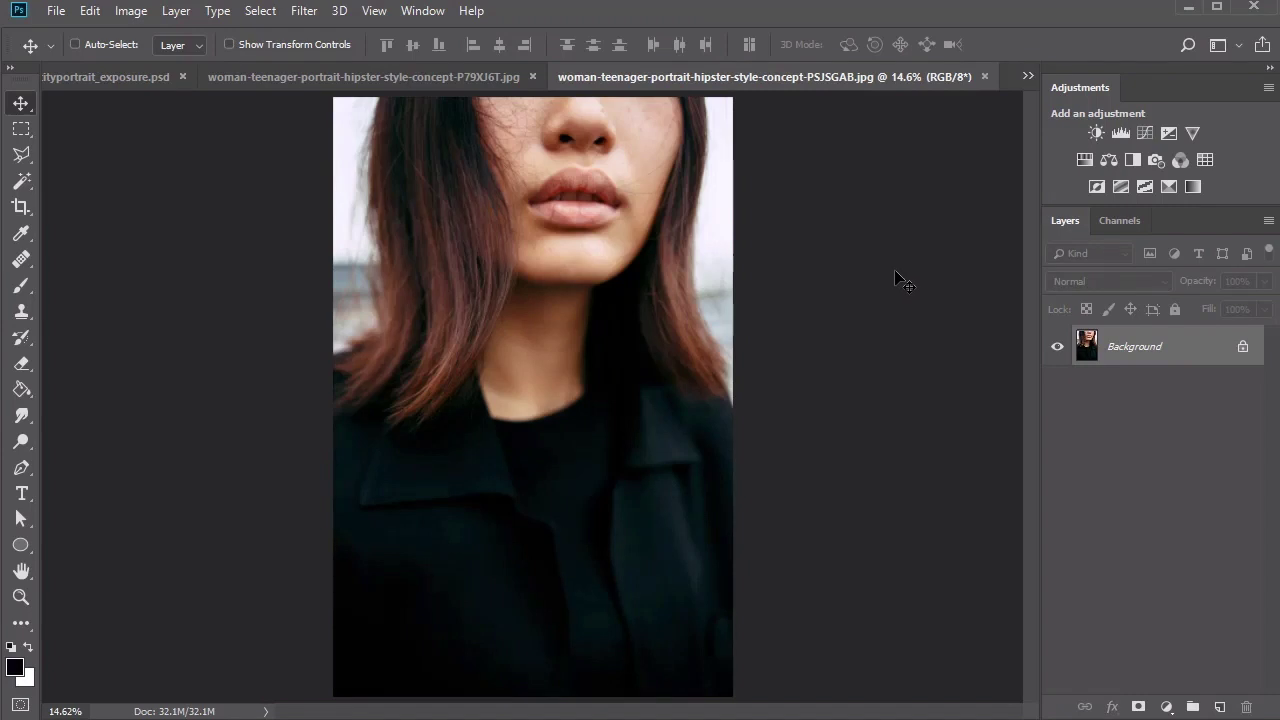
Step: Copy the entire close-up portrait into a new layer of the woman-teenager-portrait-hipster-style-concept-P79XJ6T.jpg document and name the layer Model2
key(ctrl+a)
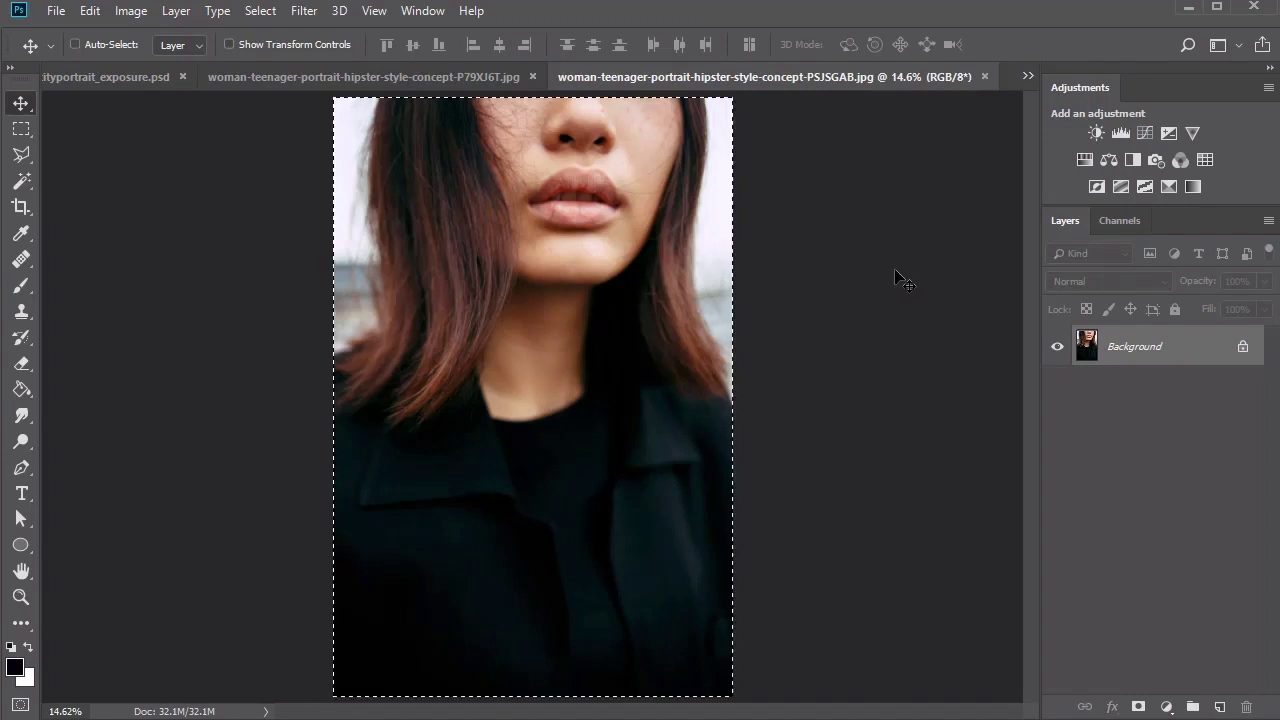
click(480, 80)
key(ctrl+shift+alt+n)
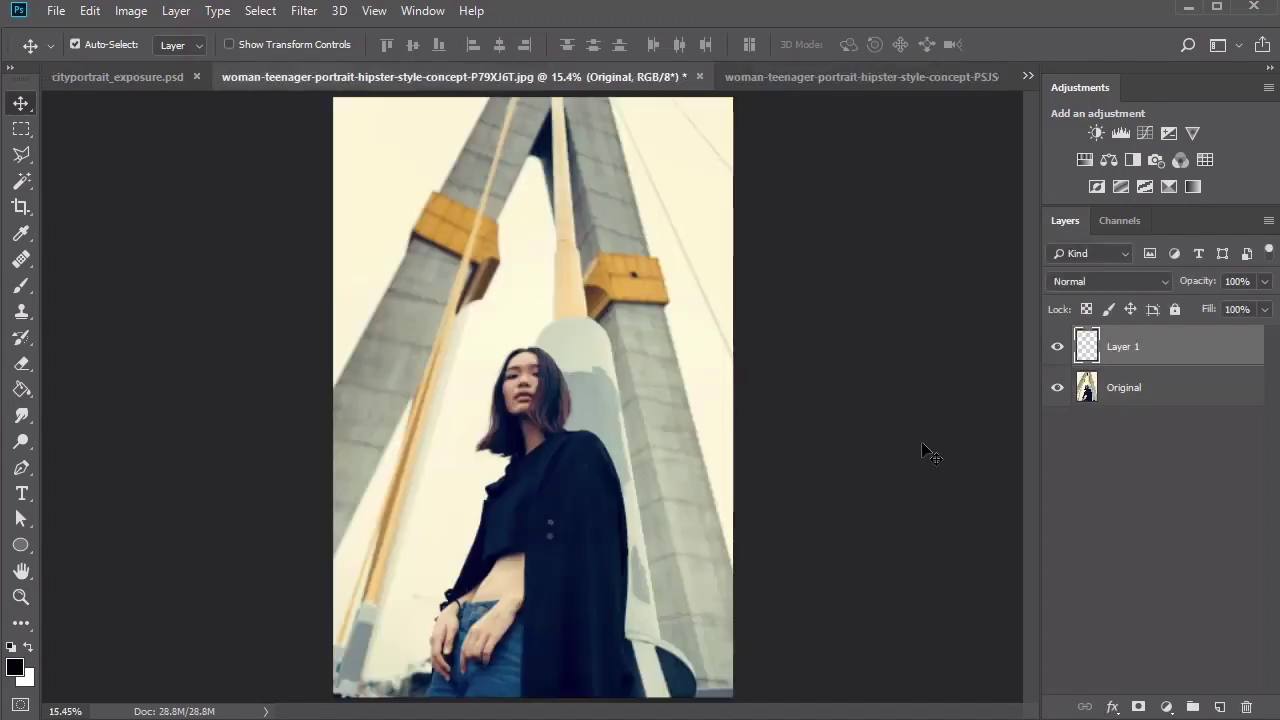
key(ctrl+v)
double_click(1126, 347)
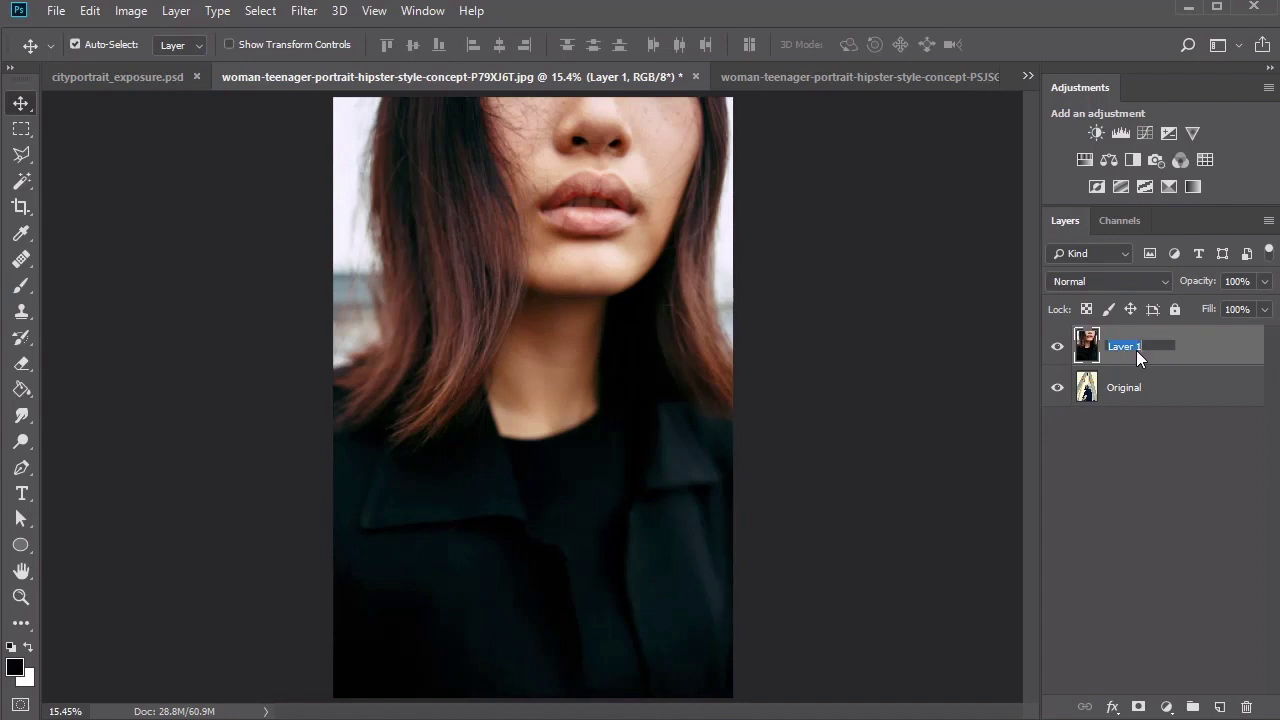
text(Model2)
key(Return)
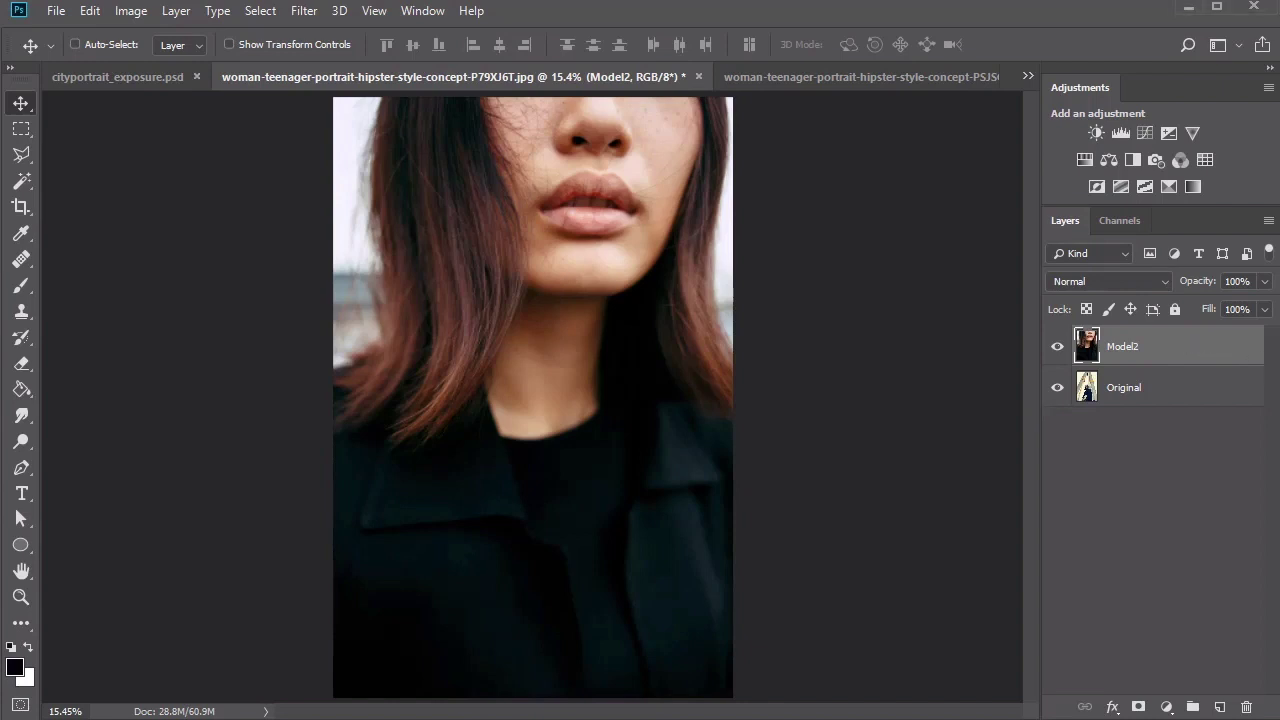
Step: Choose the Clone Stamp tool for retouching the lips on the Model2 layer and set its opacity to 50%
click(21, 597)
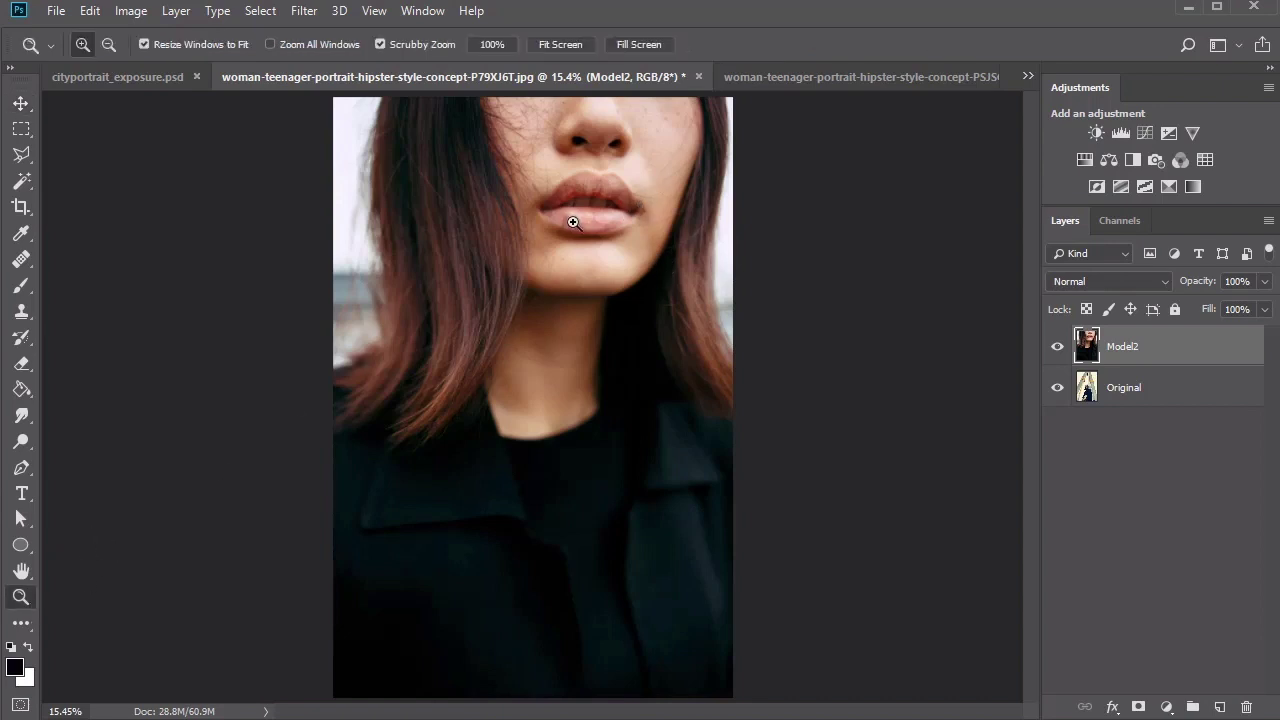
click(573, 222)
click(578, 216)
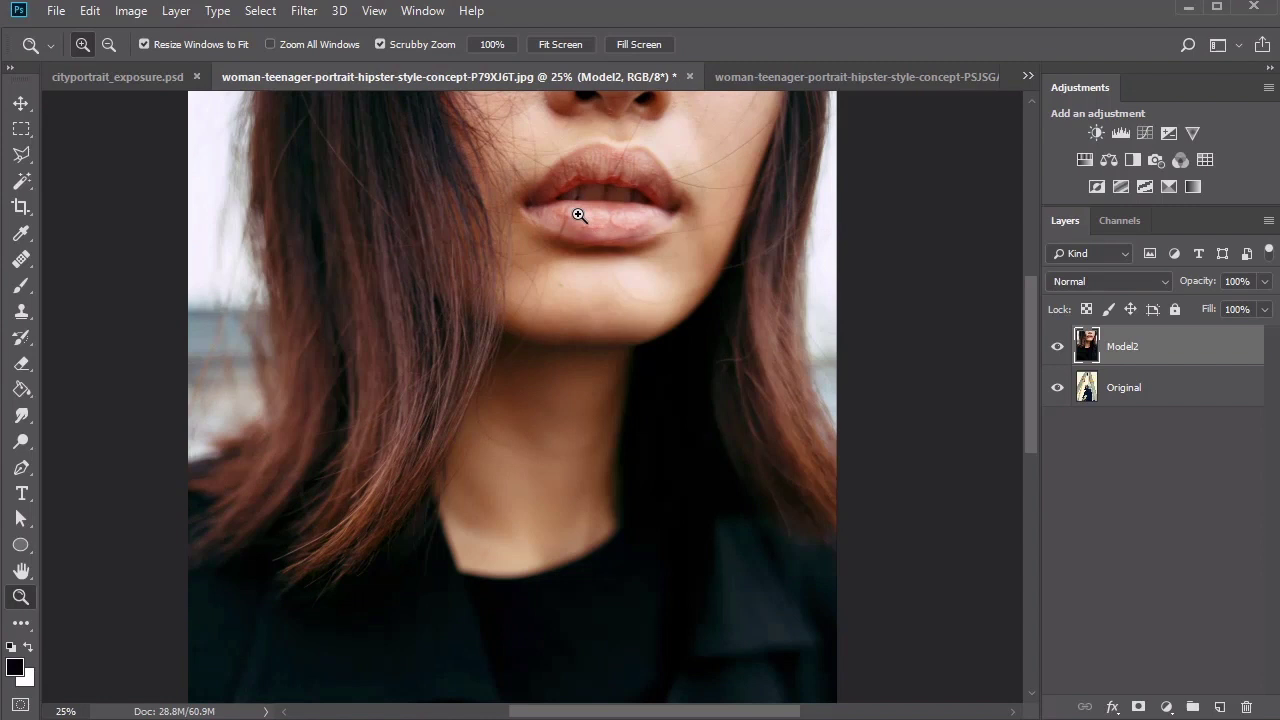
click(578, 215)
drag(1029, 335, 1018, 295)
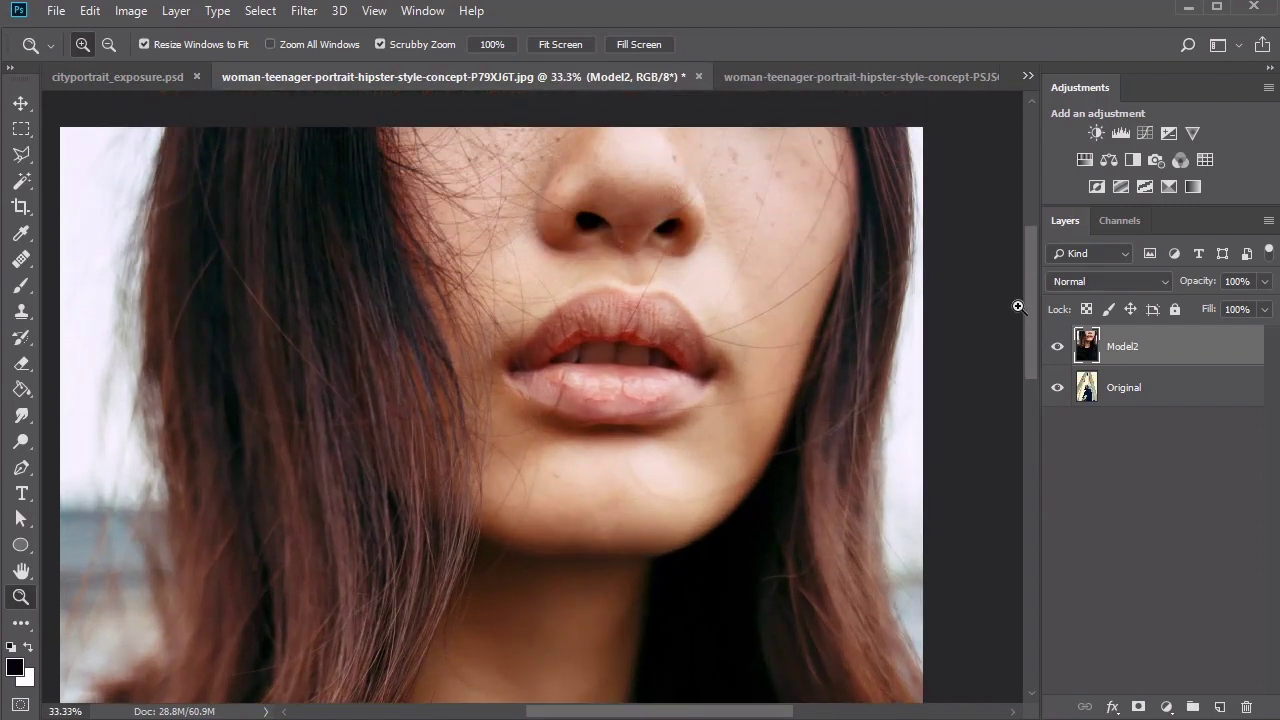
key(v)
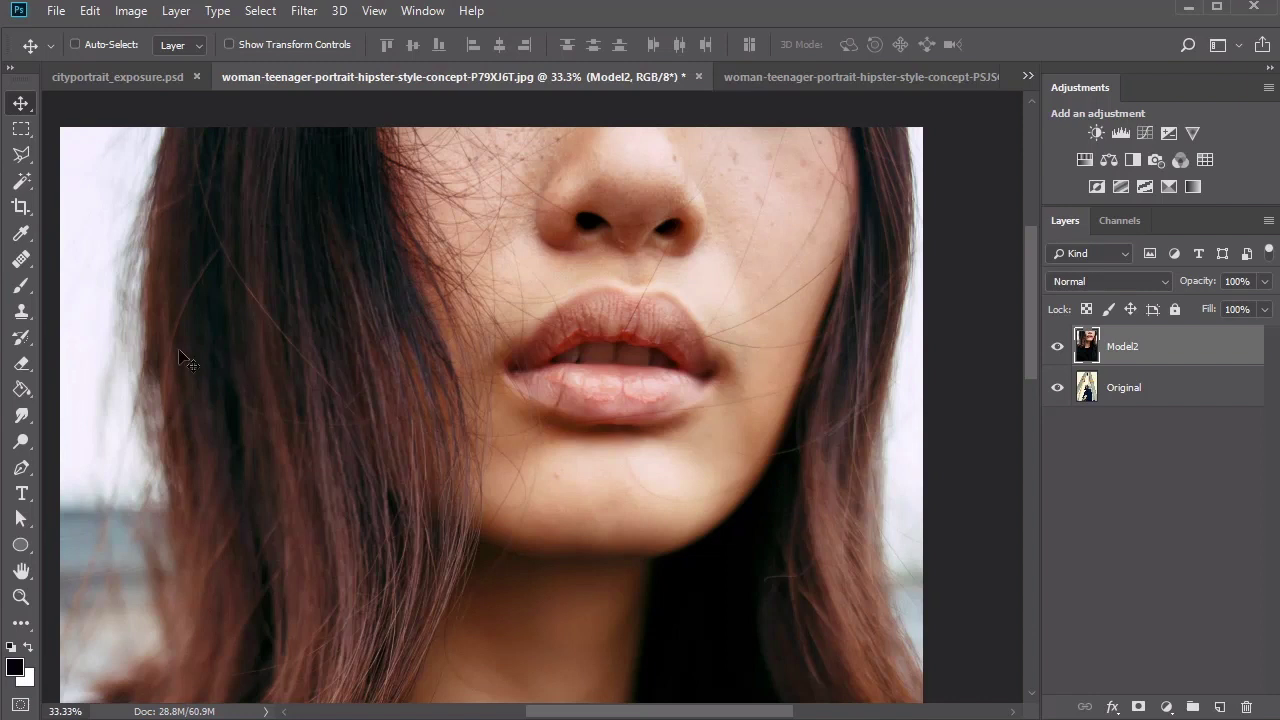
click(23, 314)
click(418, 45)
click(457, 66)
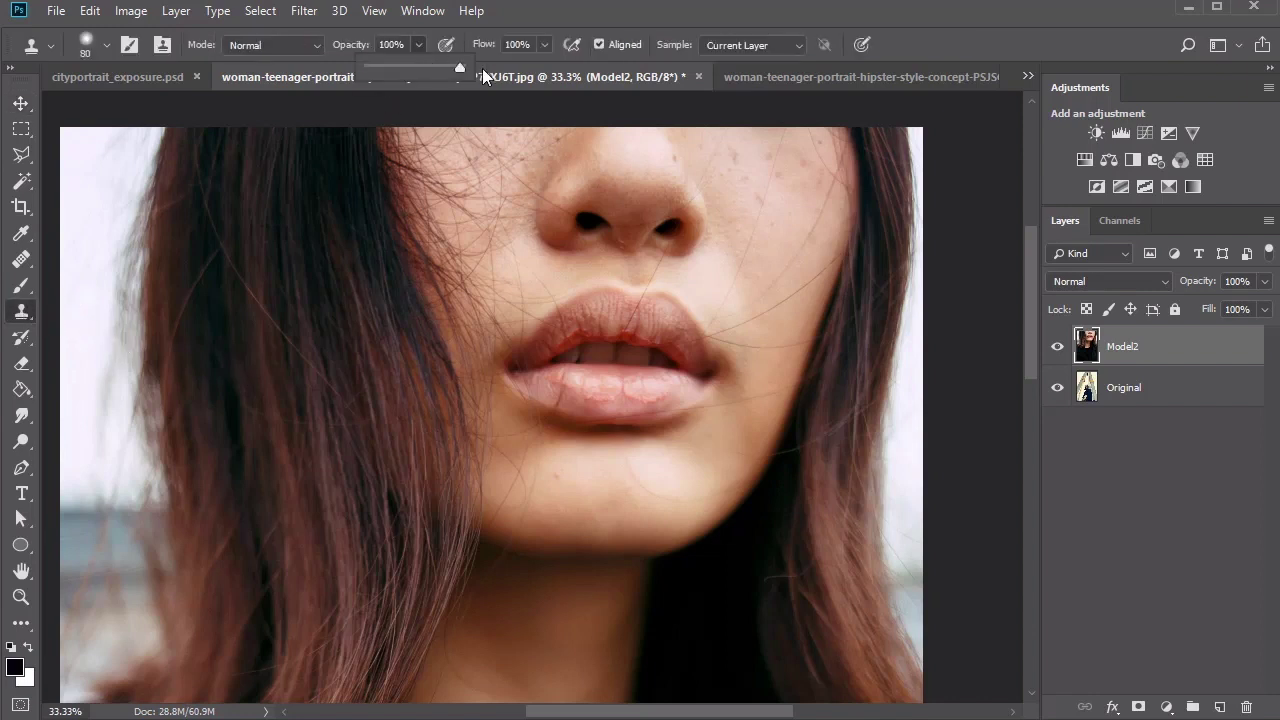
alt+click(550, 392)
alt+click(543, 383)
alt+click(577, 401)
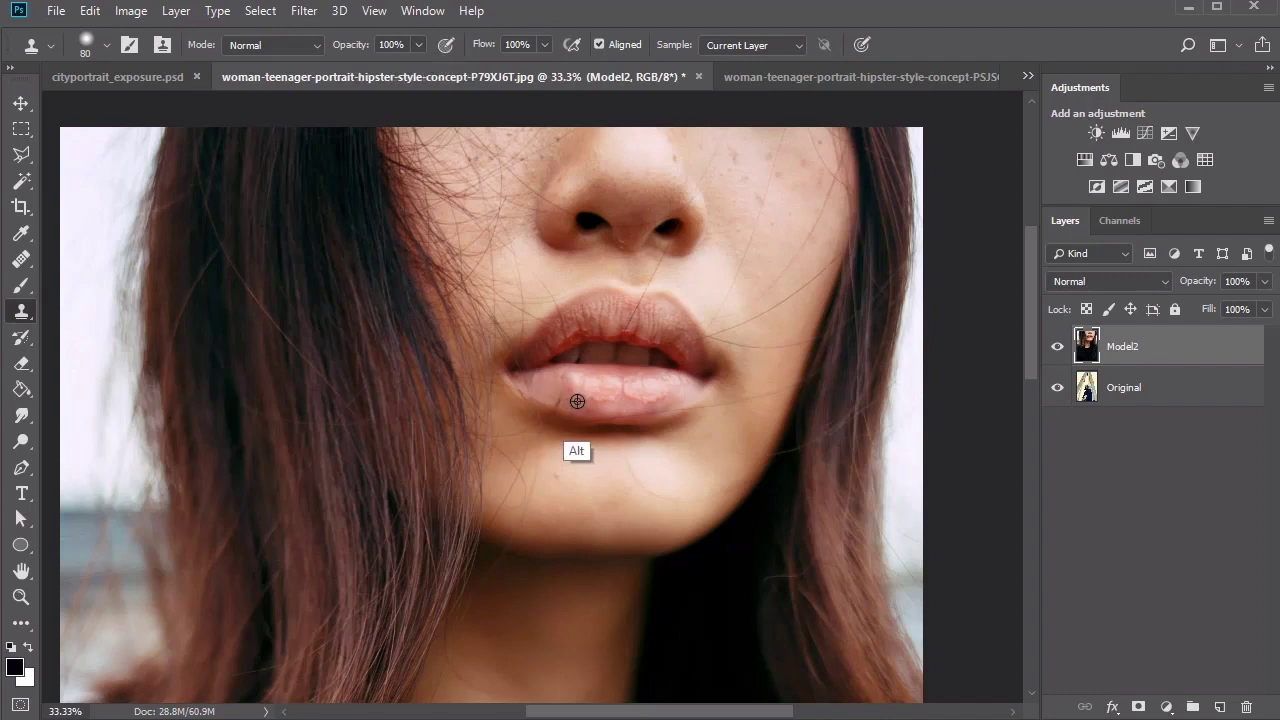
click(418, 45)
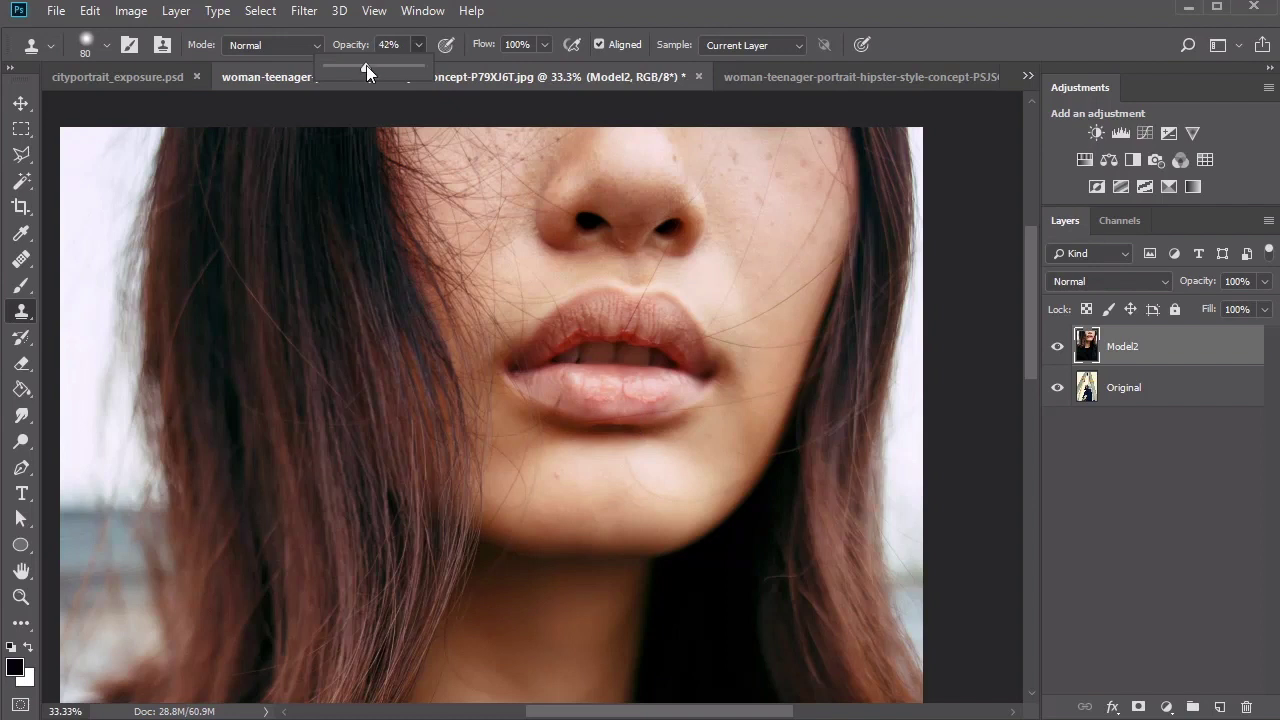
key(Return)
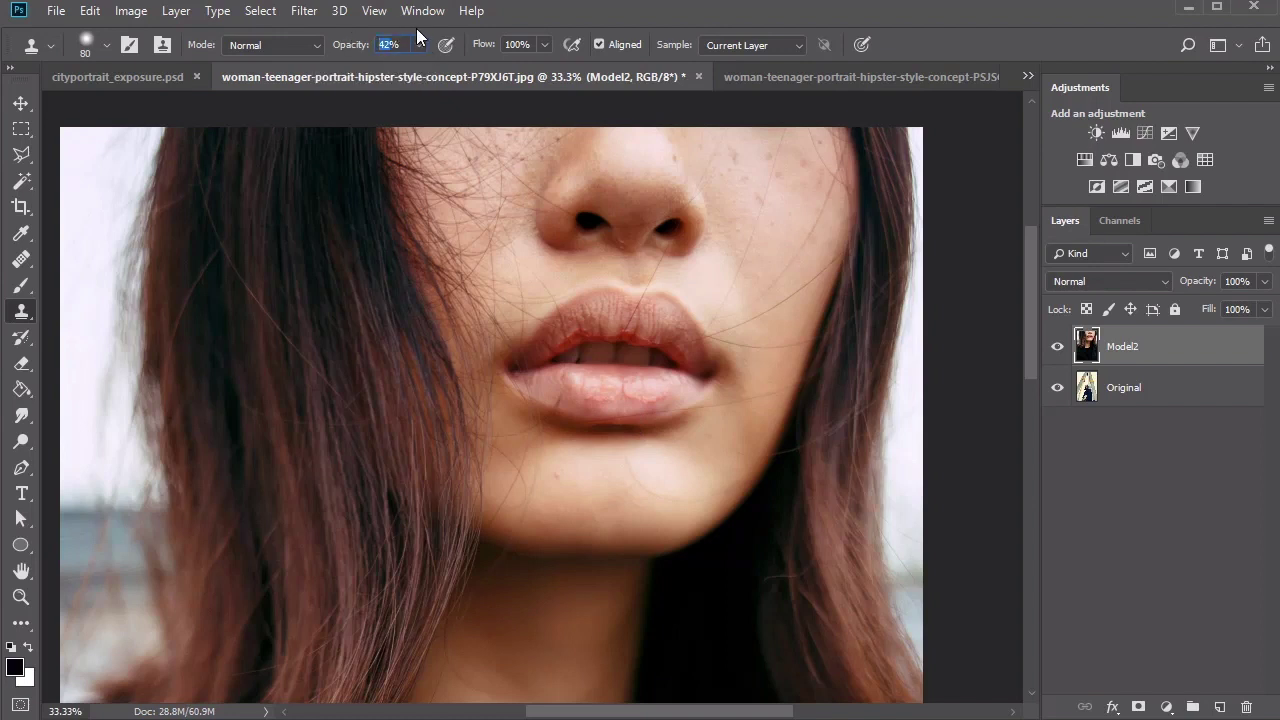
Step: Clone smooth lip texture over the cracks in the middle and right half of the lower lip
alt+click(606, 409)
alt+click(631, 404)
click(626, 397)
alt+click(612, 388)
click(626, 394)
alt+click(629, 401)
click(642, 400)
alt+click(639, 402)
click(653, 398)
click(746, 379)
key(ctrl+z)
alt+click(649, 393)
click(686, 386)
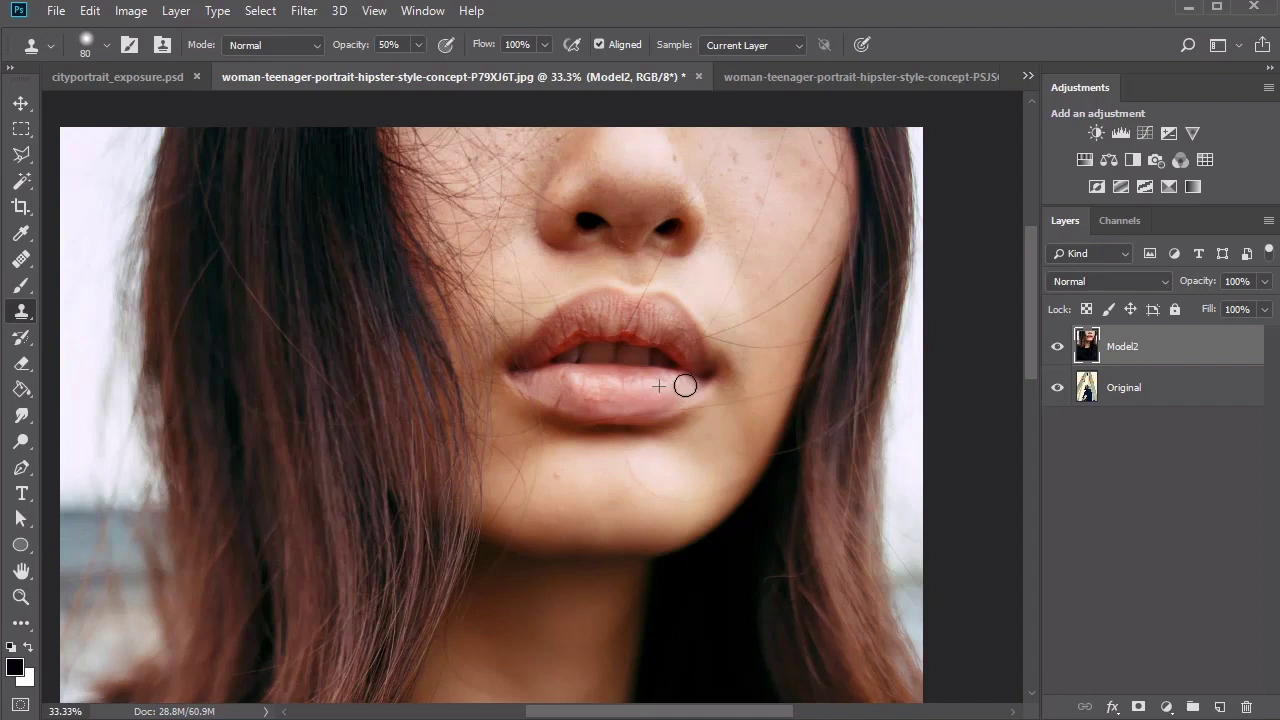
Step: Clone smooth lip texture over the cracks on the left half of the lower lip
alt+click(607, 399)
click(619, 397)
alt+click(599, 395)
click(589, 401)
alt+click(597, 394)
click(574, 395)
alt+click(573, 394)
click(563, 395)
alt+click(578, 403)
click(578, 406)
Step: Clone even skin over the red patches along the upper lip's inner edge and touch up the lower lip
alt+click(645, 332)
drag(670, 346, 605, 331)
alt+click(581, 321)
click(563, 336)
alt+click(573, 402)
click(561, 400)
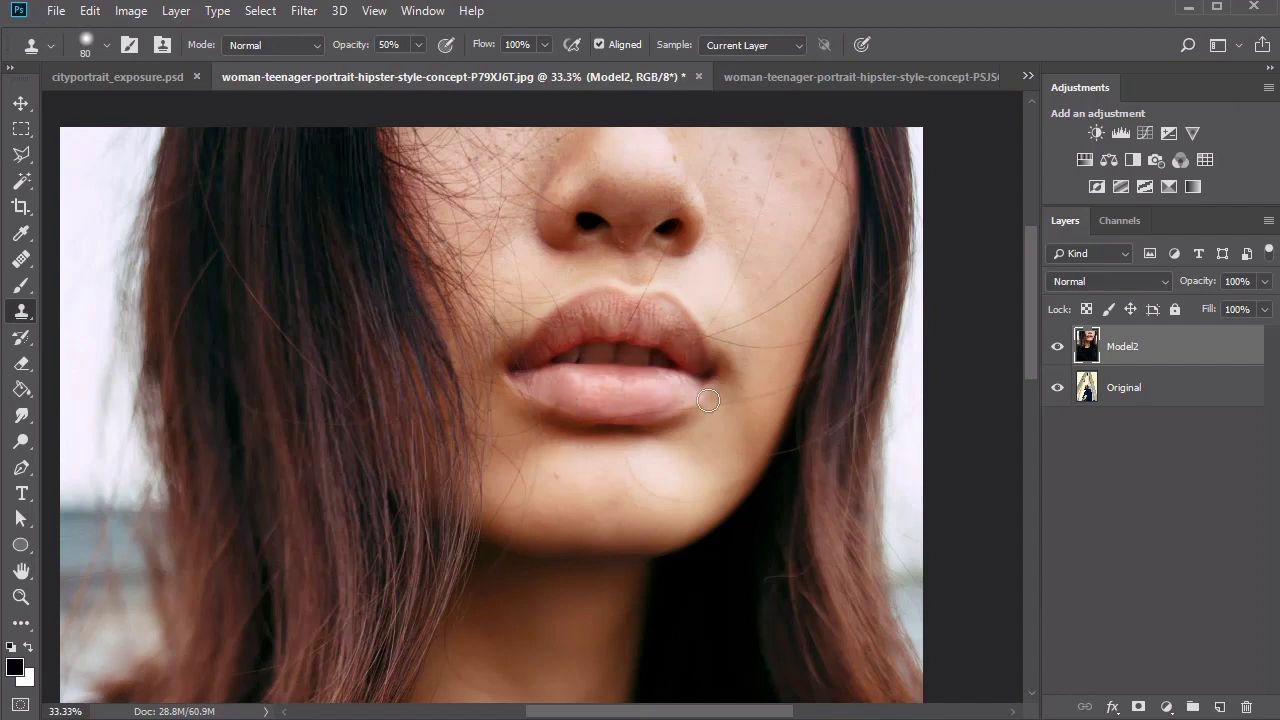
alt+click(606, 330)
click(638, 324)
alt+click(654, 371)
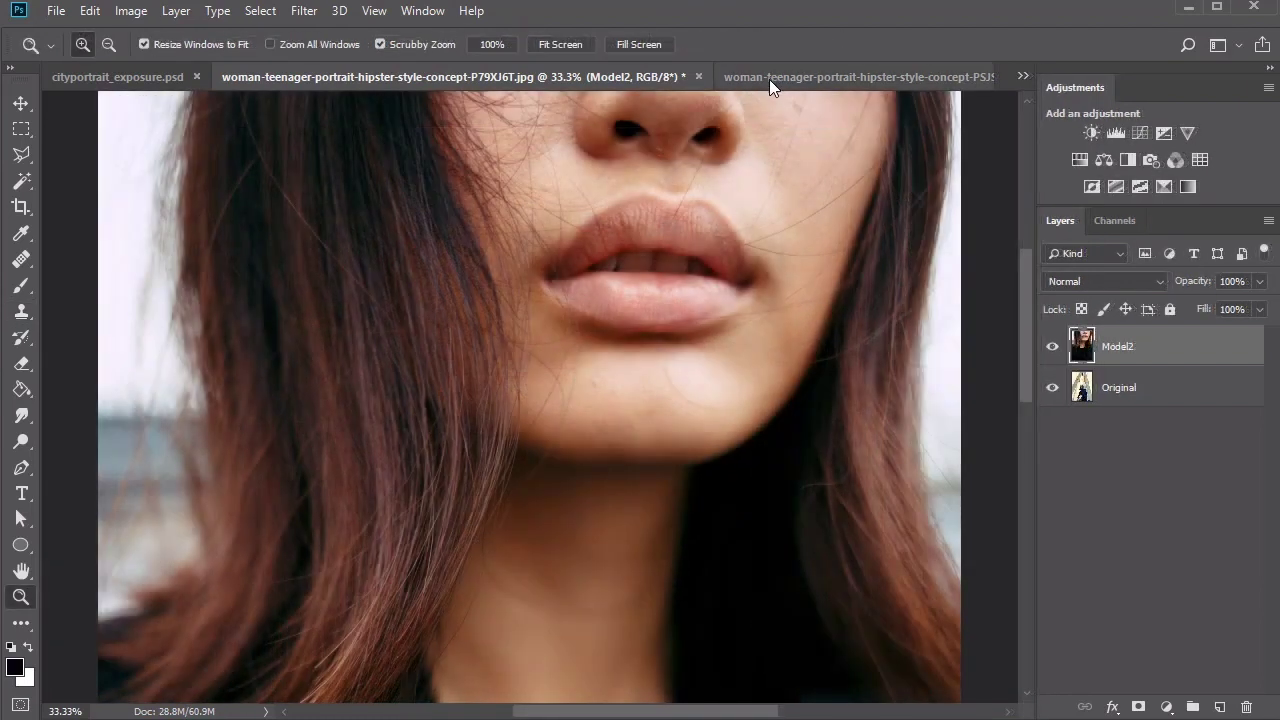
Step: Compare the retouched lips on the Model2 layer with the unretouched source portrait
click(769, 79)
click(477, 79)
key(v)
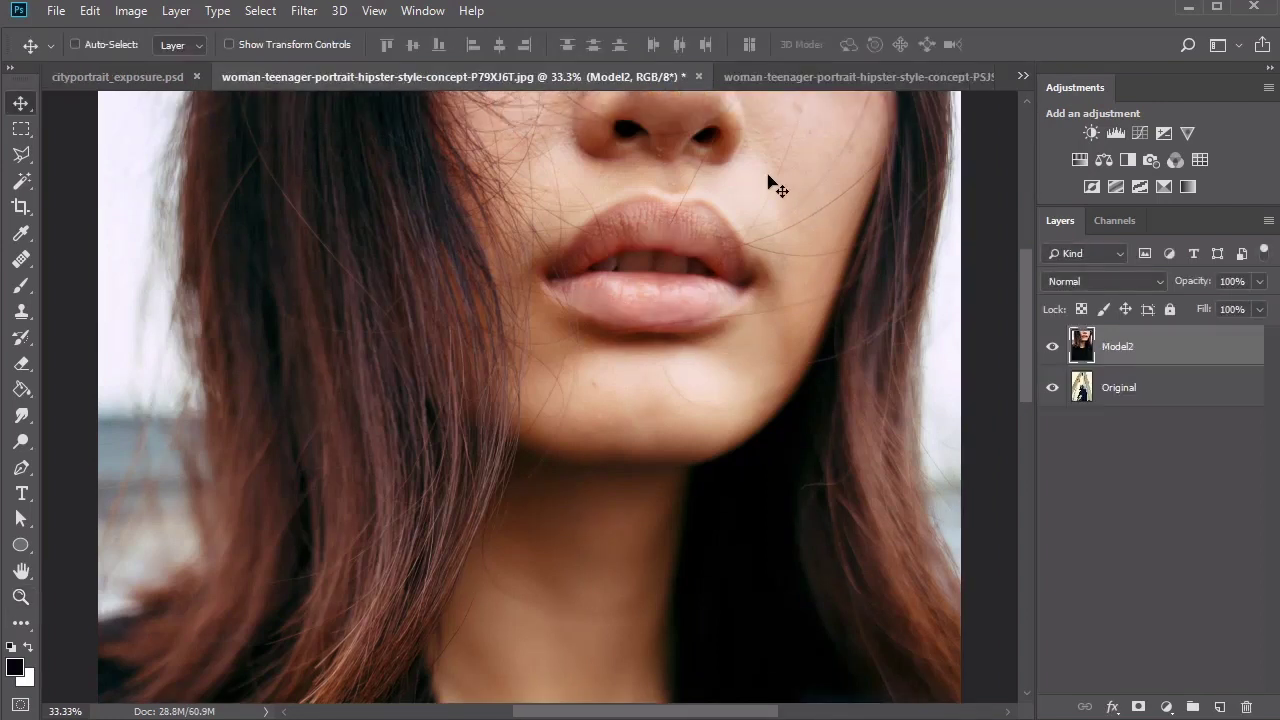
key(x)
drag(1029, 295, 1024, 274)
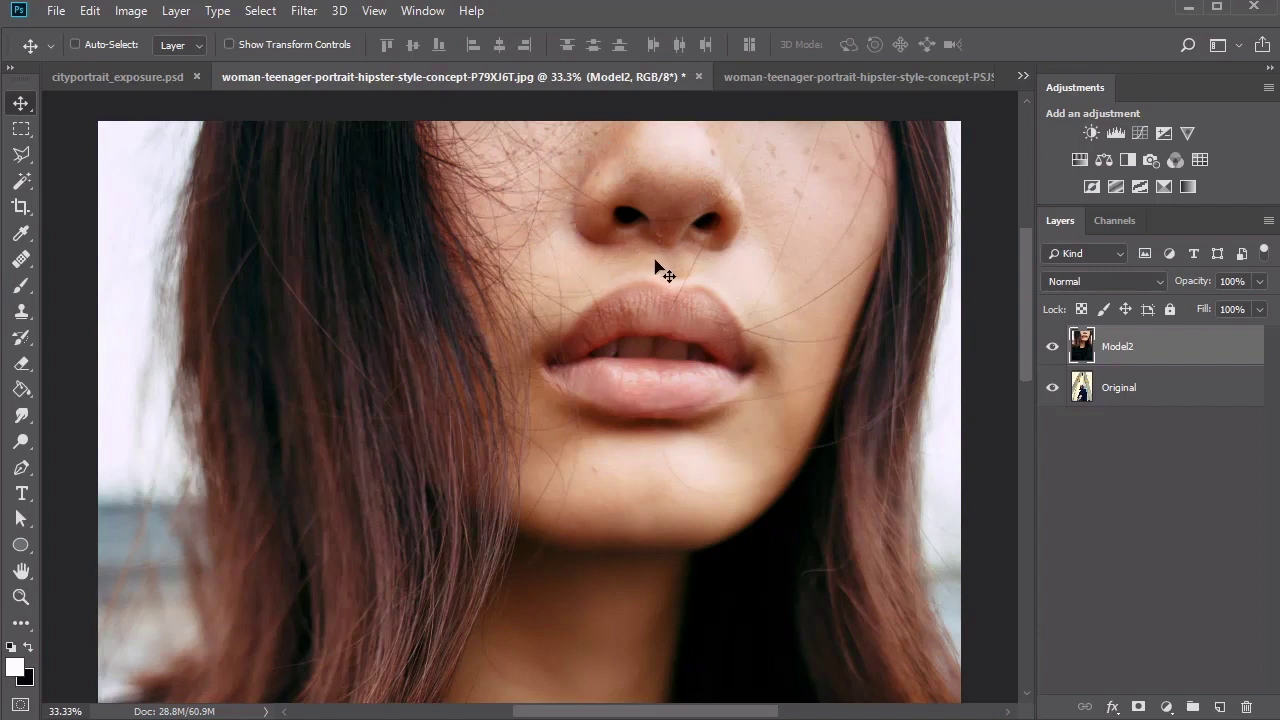
key(x)
Step: Clone clean skin over the blemishes between and just below the nostrils with the Clone Stamp
click(22, 311)
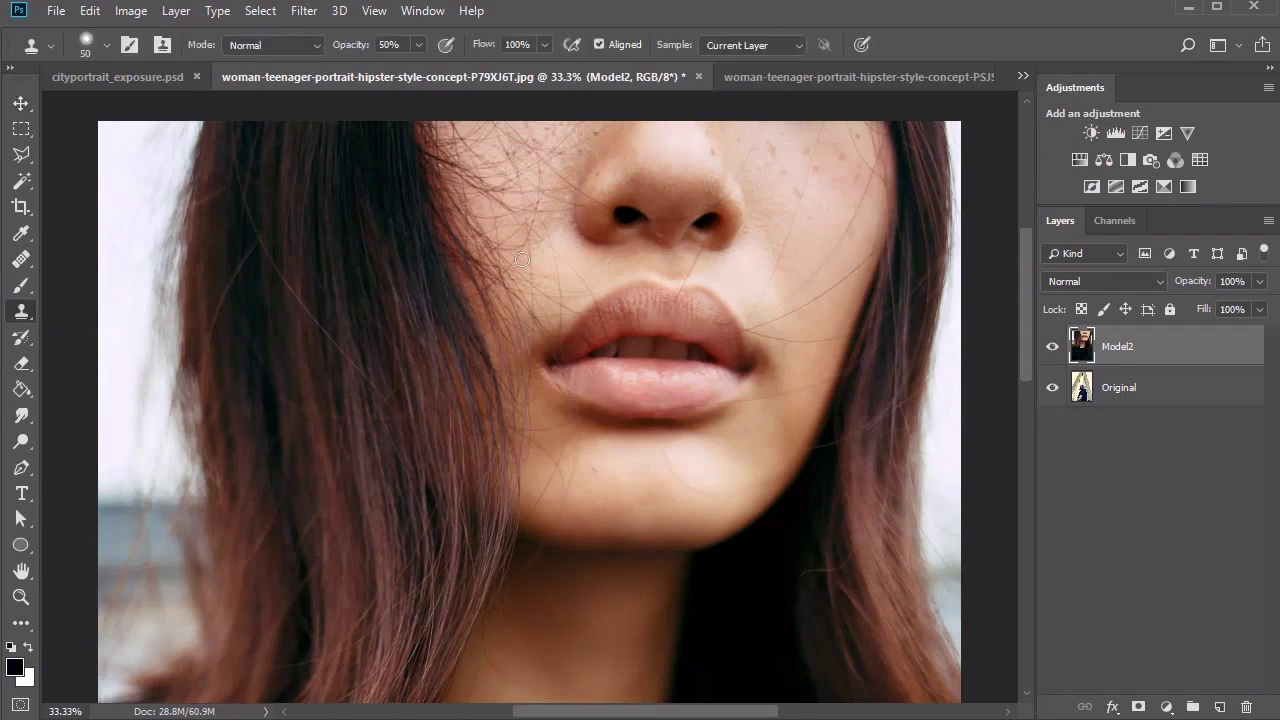
alt+click(667, 236)
alt+click(661, 240)
alt+click(661, 238)
alt+click(664, 241)
Step: Enlarge the Clone Stamp brush to 100 px and clone clean skin over spots on the nose and both cheeks
key(bracketright)
key(bracketright)
key(bracketright)
key(bracketright)
key(bracketright)
alt+click(686, 171)
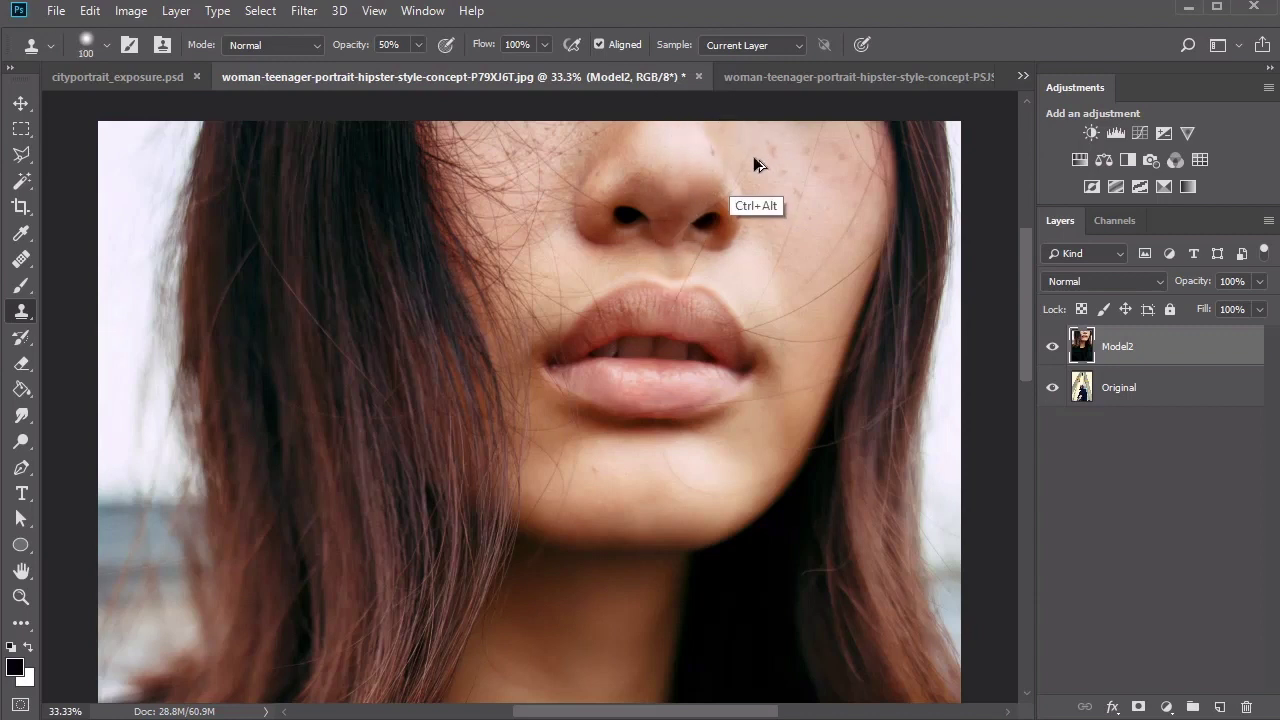
alt+click(657, 178)
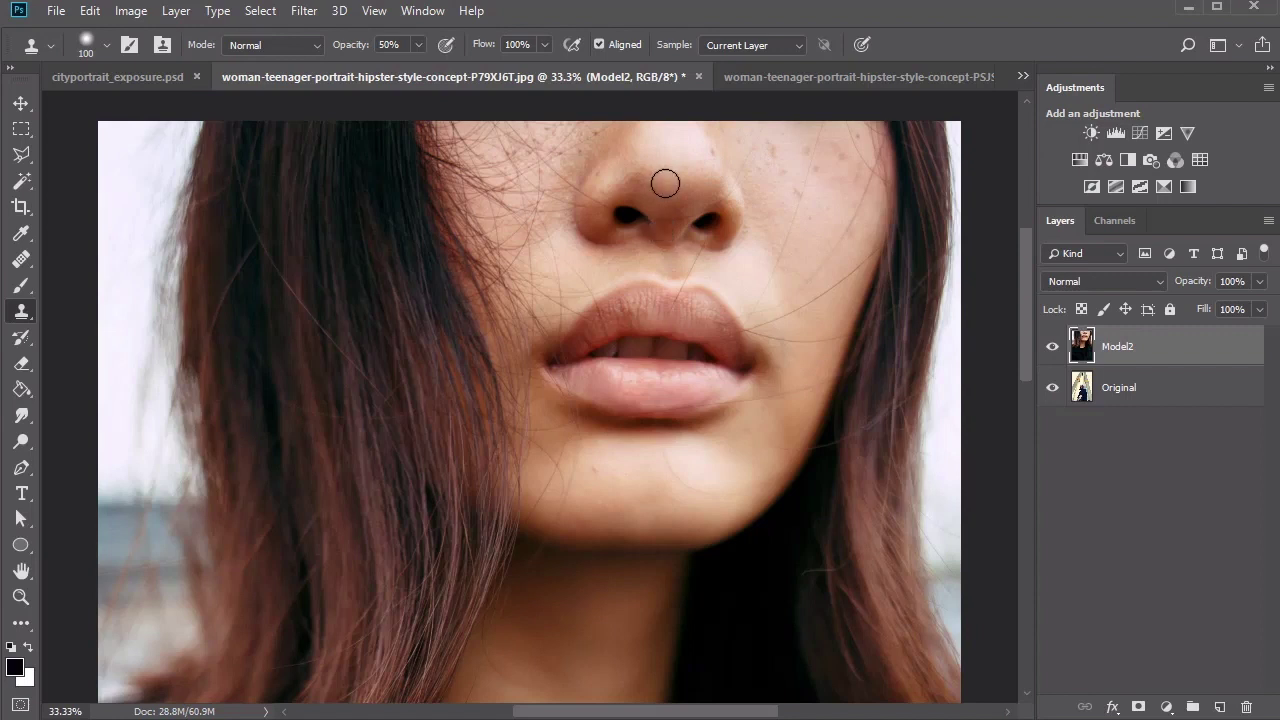
alt+click(695, 186)
alt+click(663, 191)
alt+click(767, 231)
alt+click(803, 263)
alt+click(565, 241)
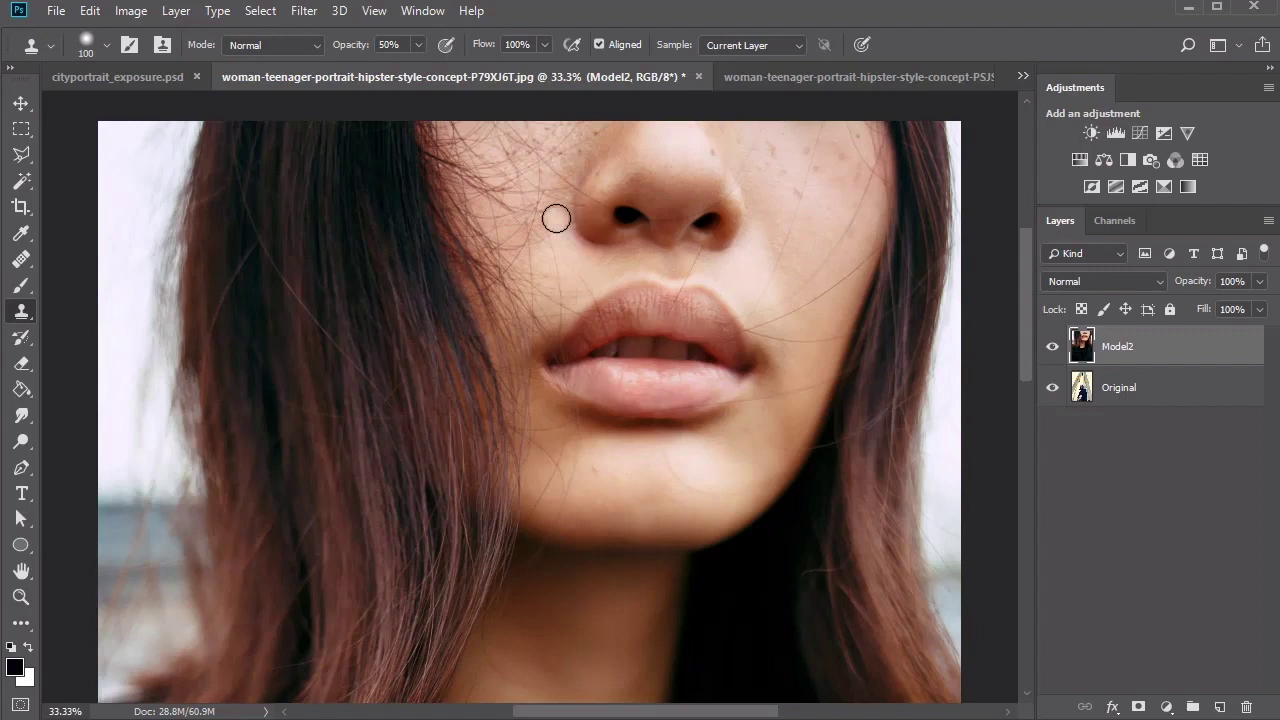
Step: Reduce the Clone Stamp brush size for the remaining fine retouching and compare the result with the unretouched source portrait
key(bracketleft)
key(bracketleft)
key(bracketleft)
key(bracketleft)
key(bracketleft)
key(bracketleft)
key(z)
key(ctrl+0)
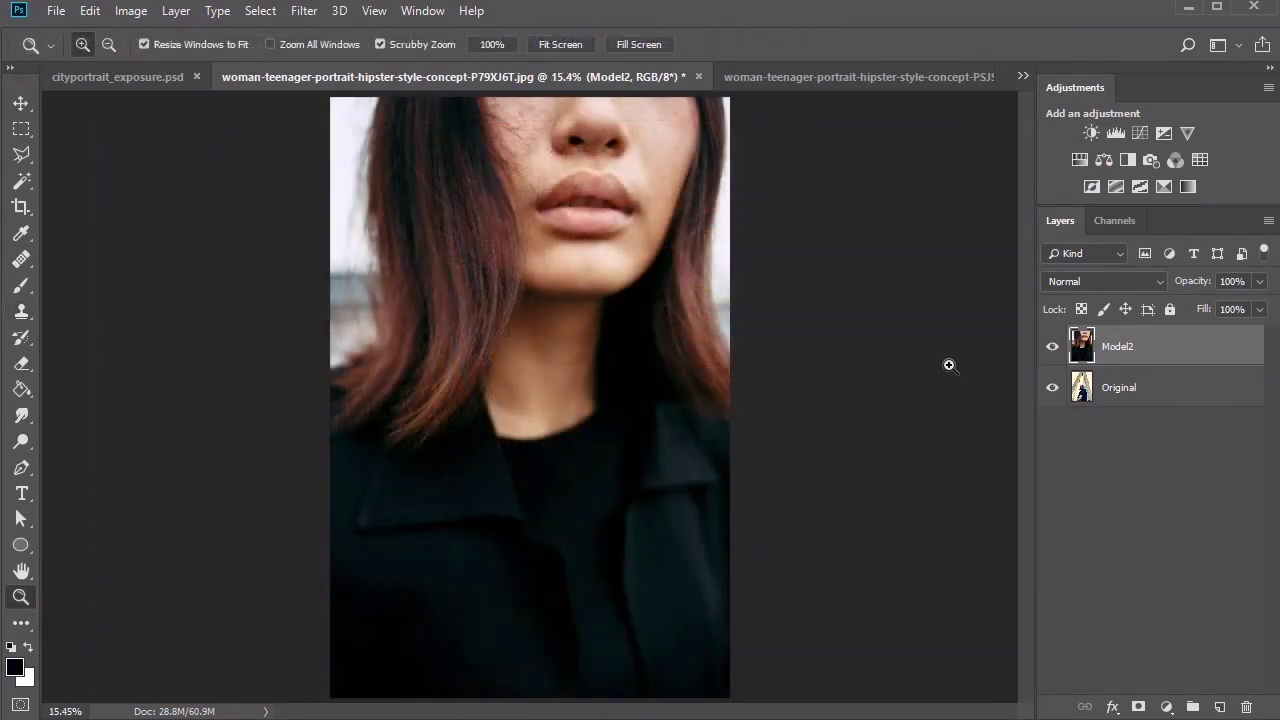
key(v)
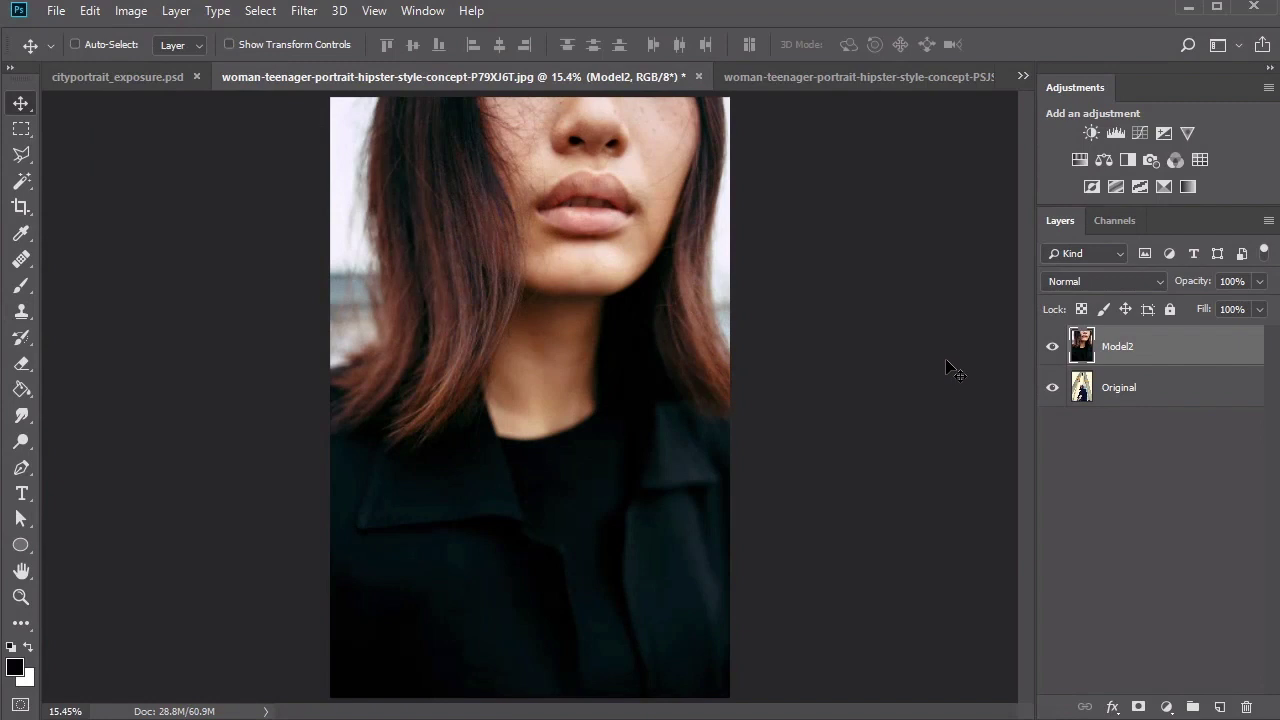
click(764, 79)
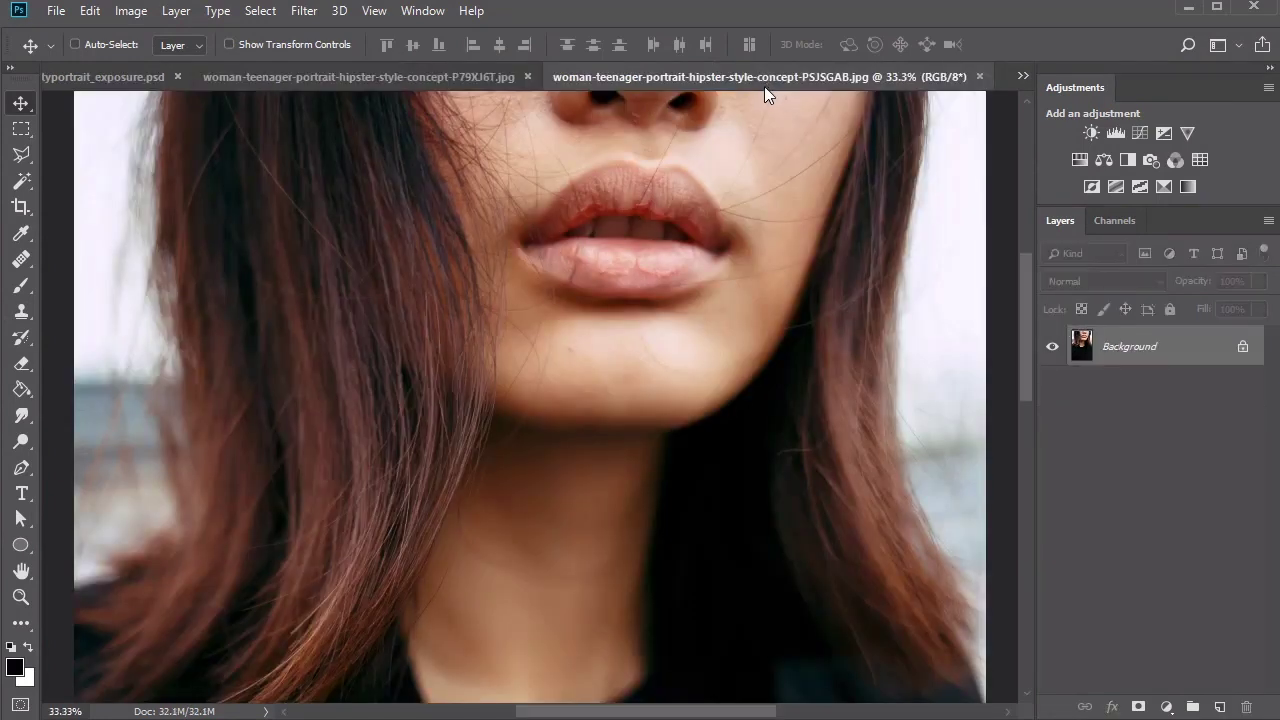
click(478, 78)
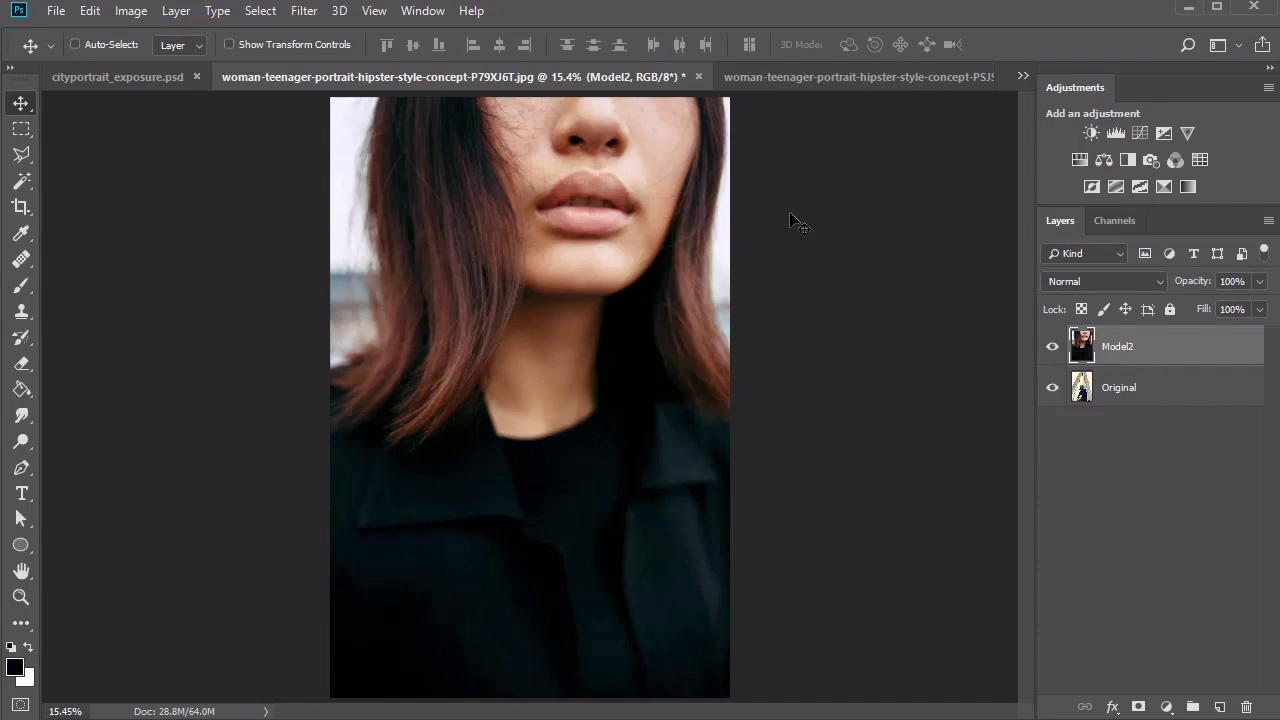
Step: Copy the entire blurred-city-at-night-bokeh-PX6UCUL.jpg image into the portrait document, accepting the color profile conversion
click(1024, 74)
click(1066, 145)
key(ctrl)
key(ctrl+a)
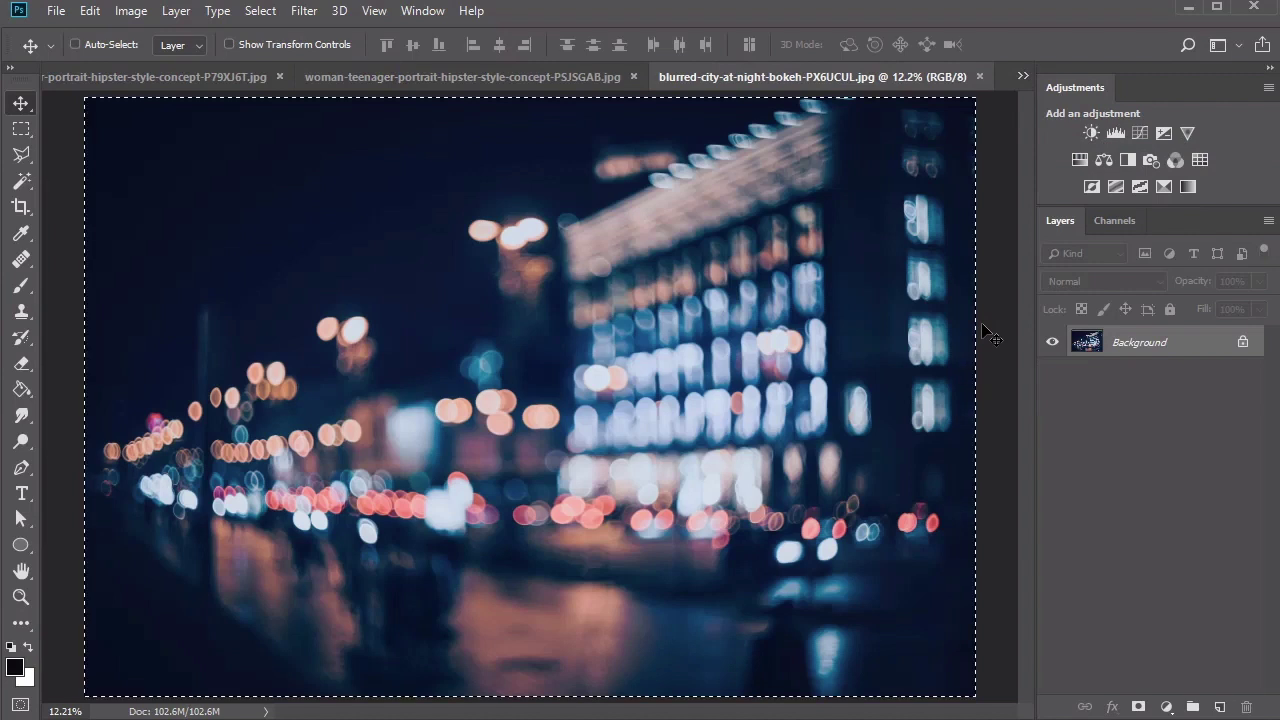
click(205, 78)
key(ctrl+v)
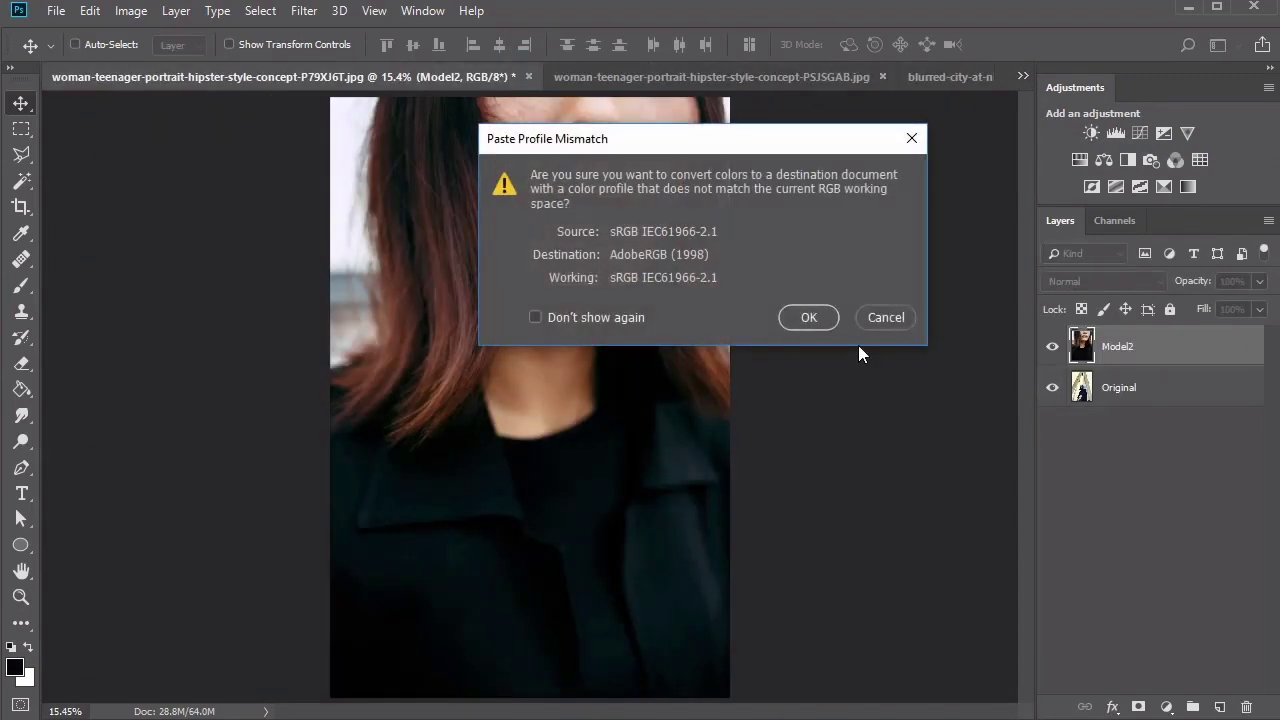
click(806, 317)
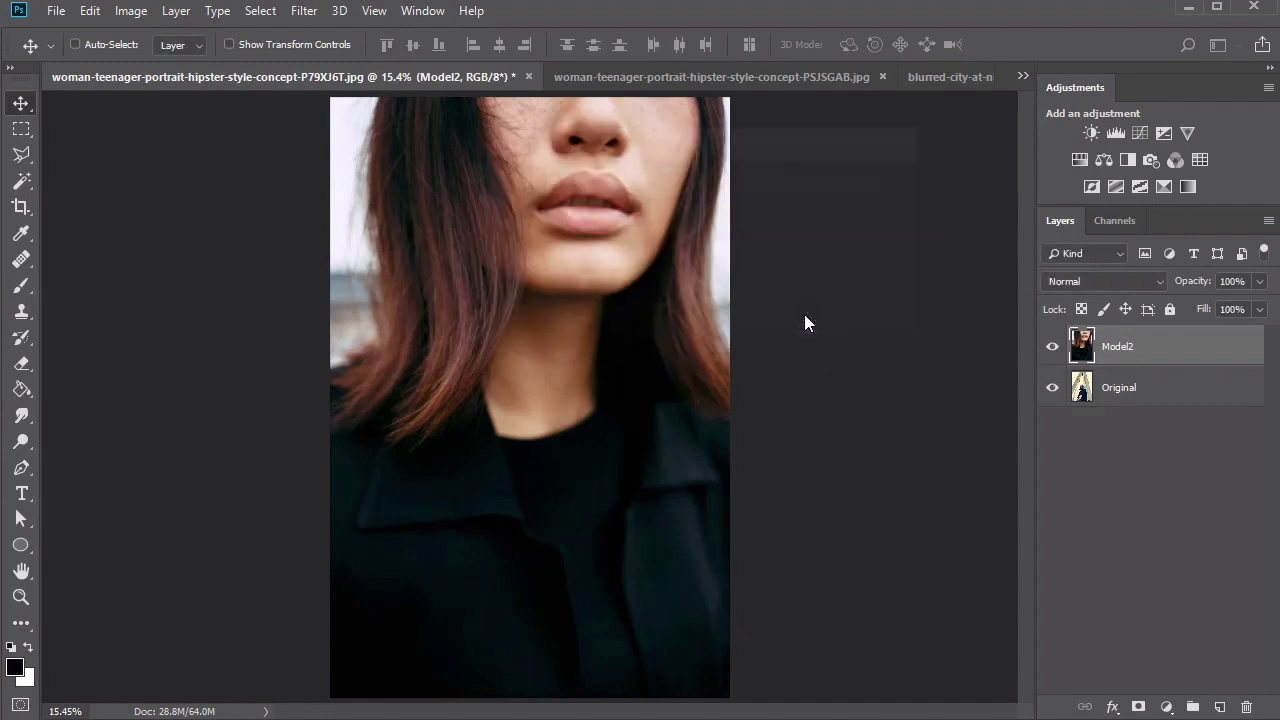
Step: Rename the pasted night city layer City and set its blend mode to Screen
double_click(1137, 348)
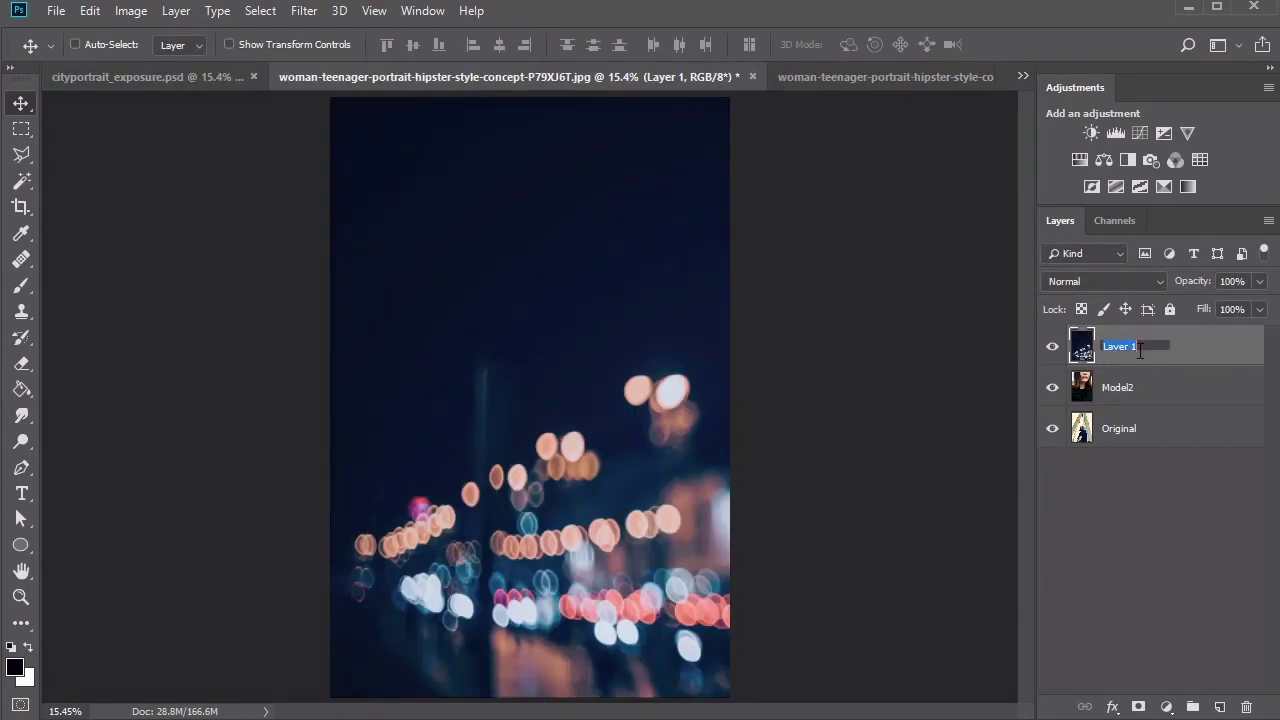
text(City)
key(Return)
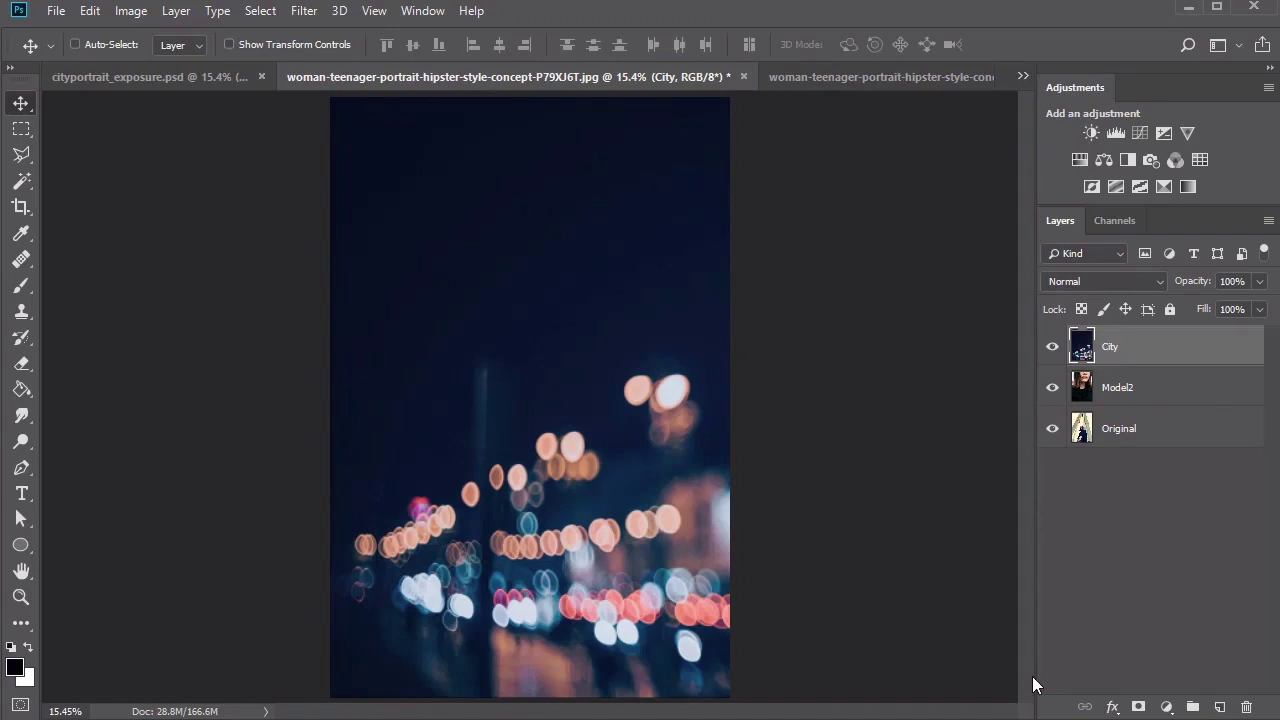
click(1094, 281)
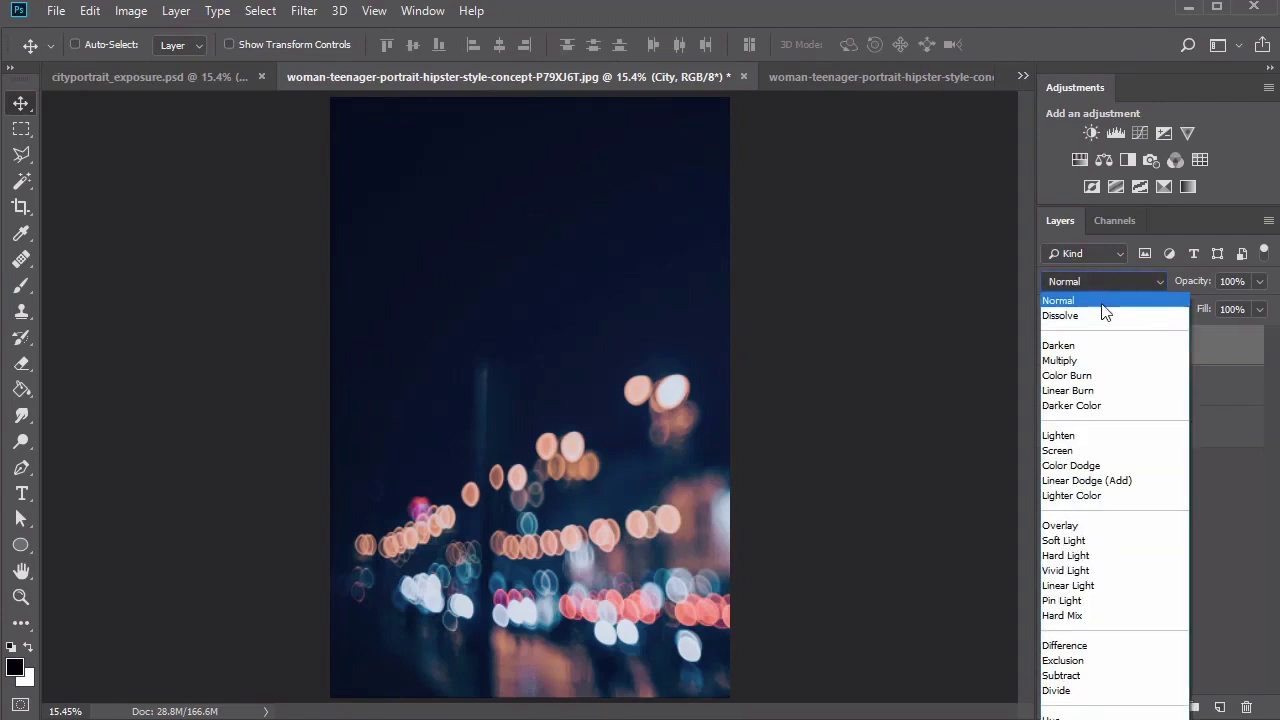
click(1076, 450)
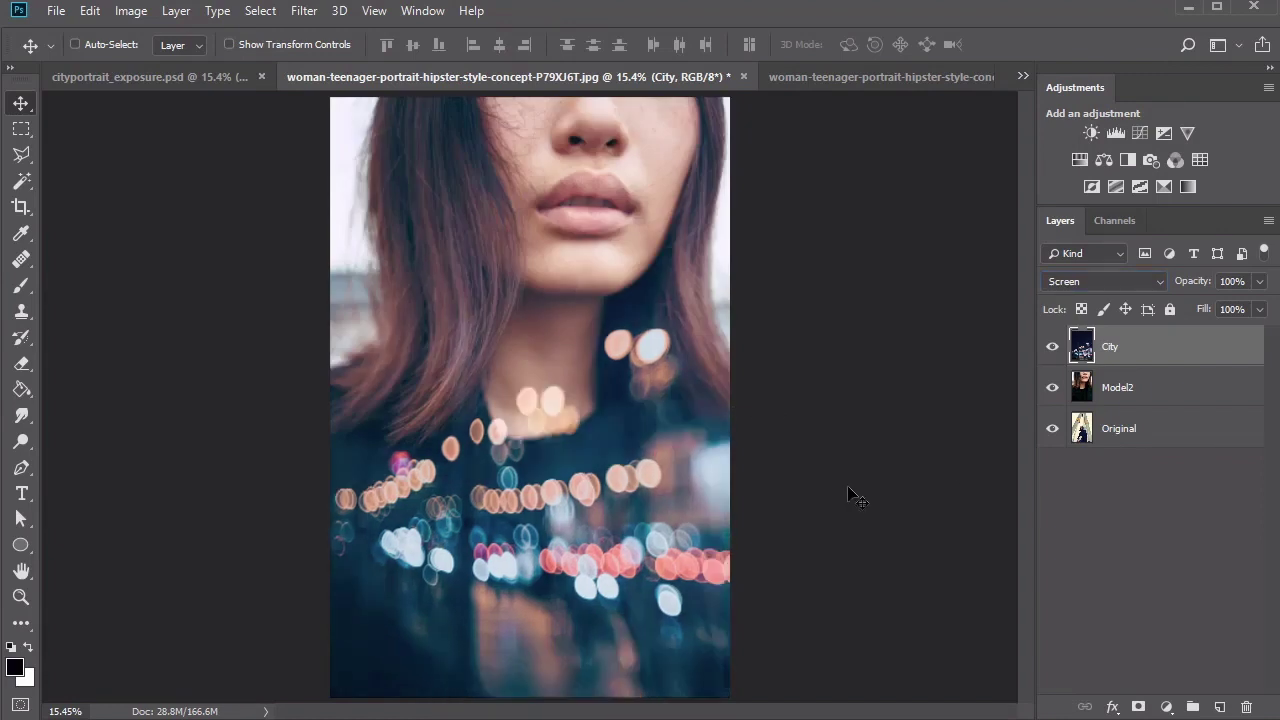
Step: Duplicate the Original layer and rename the copy Model1
click(1137, 433)
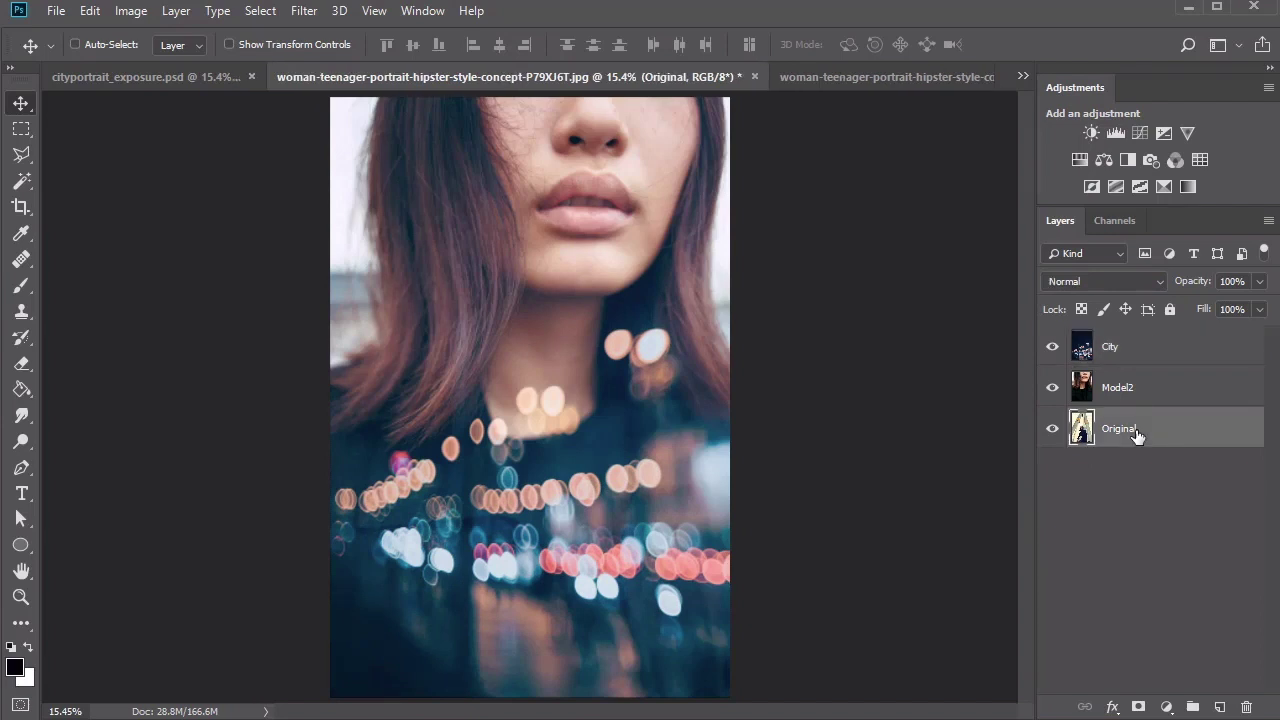
key(ctrl+j)
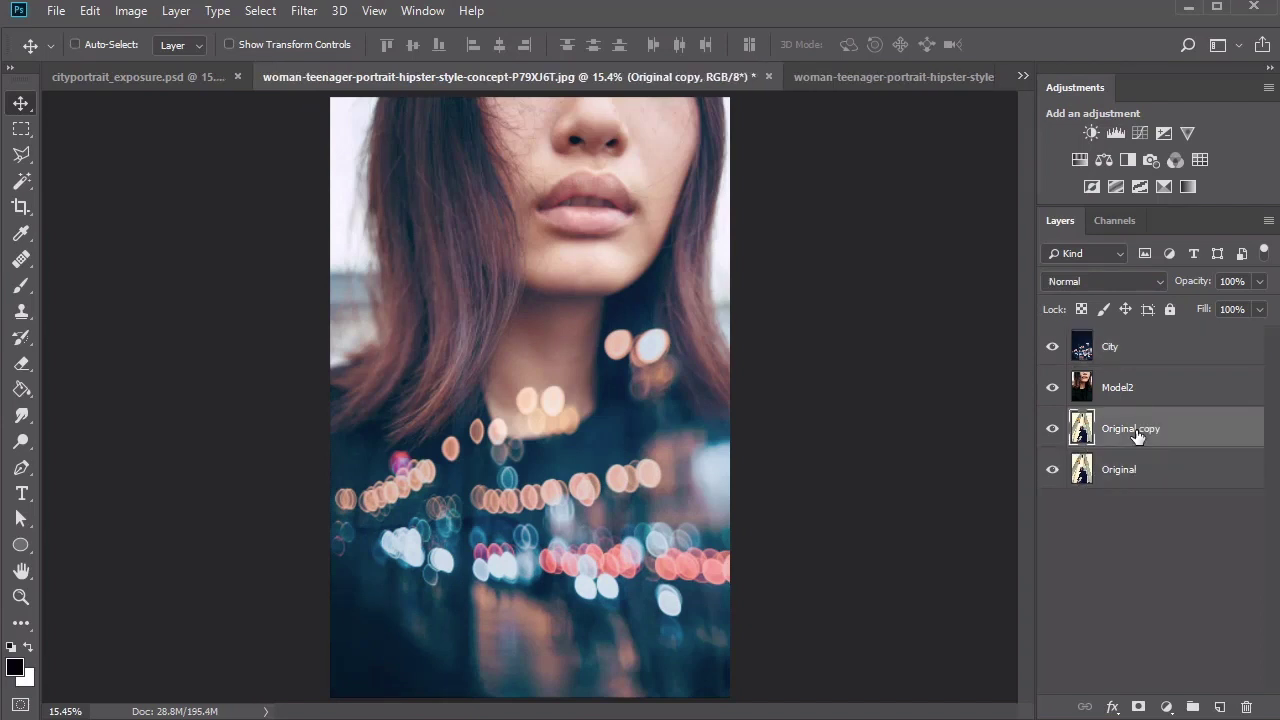
double_click(1137, 430)
text(Model1)
key(Return)
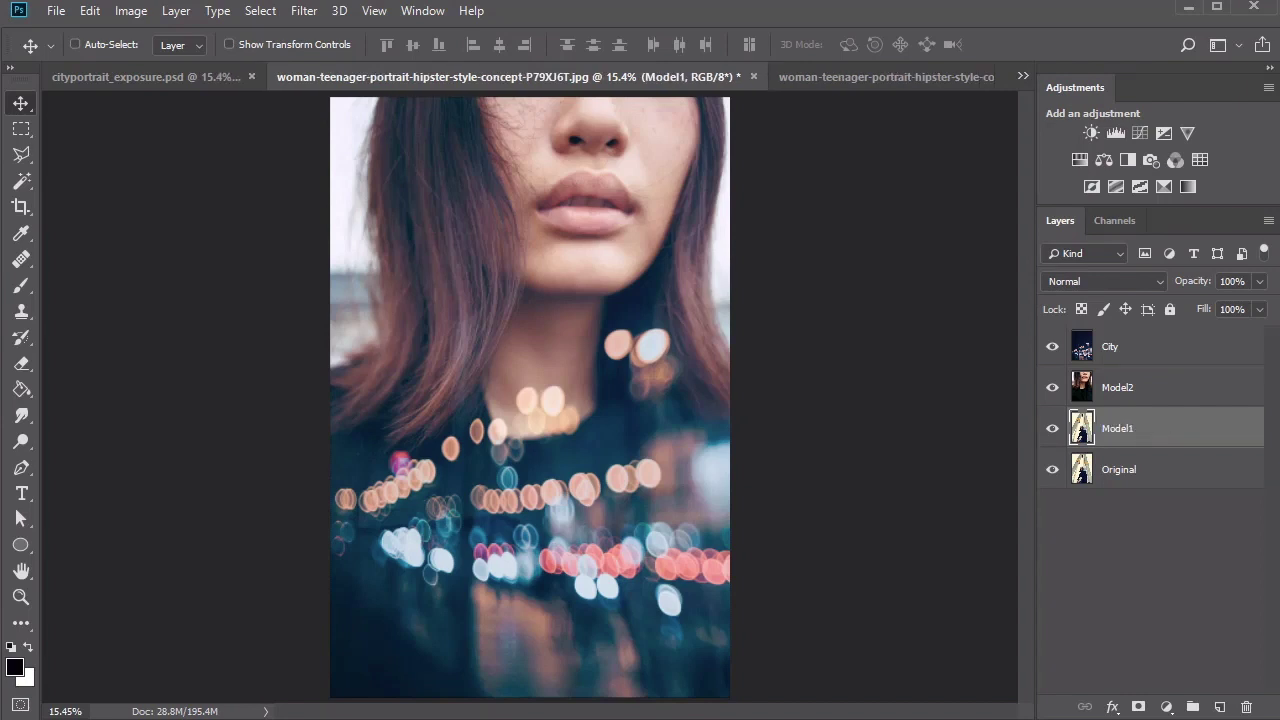
Step: Move the Model1 layer above Model2, hide the City layer, and add a layer mask to Model1
drag(1164, 421, 1150, 376)
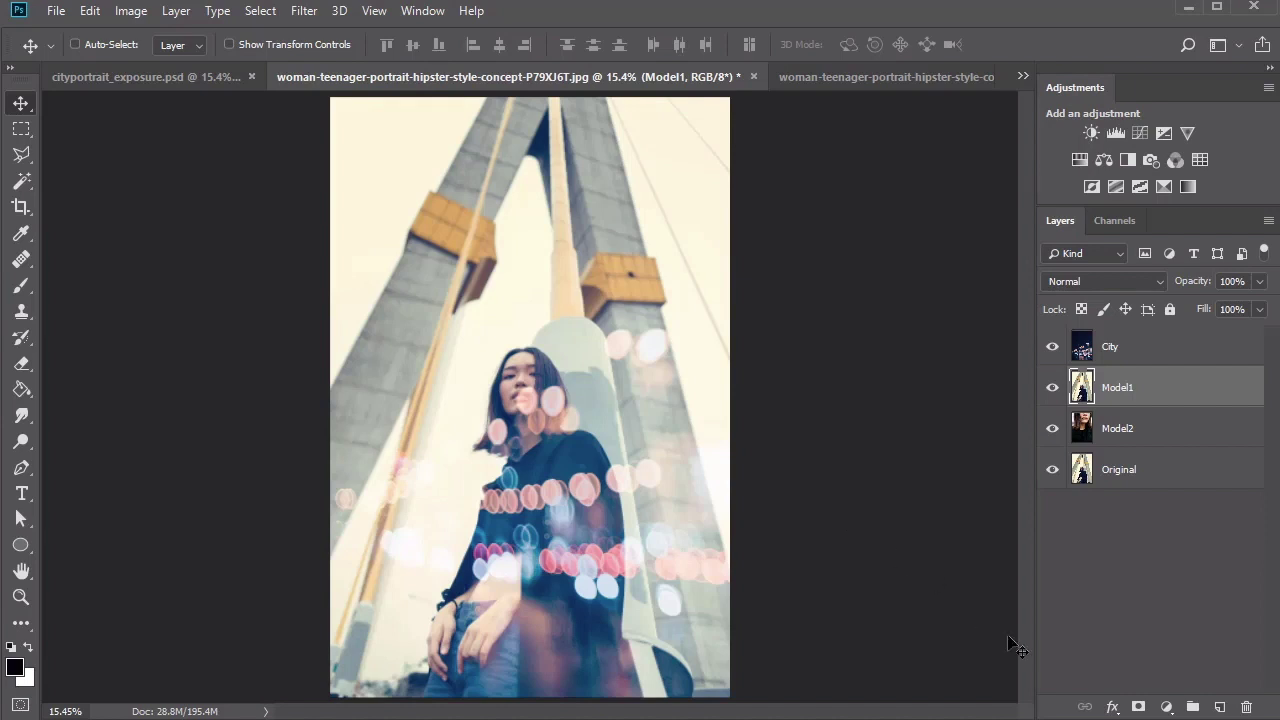
click(1052, 347)
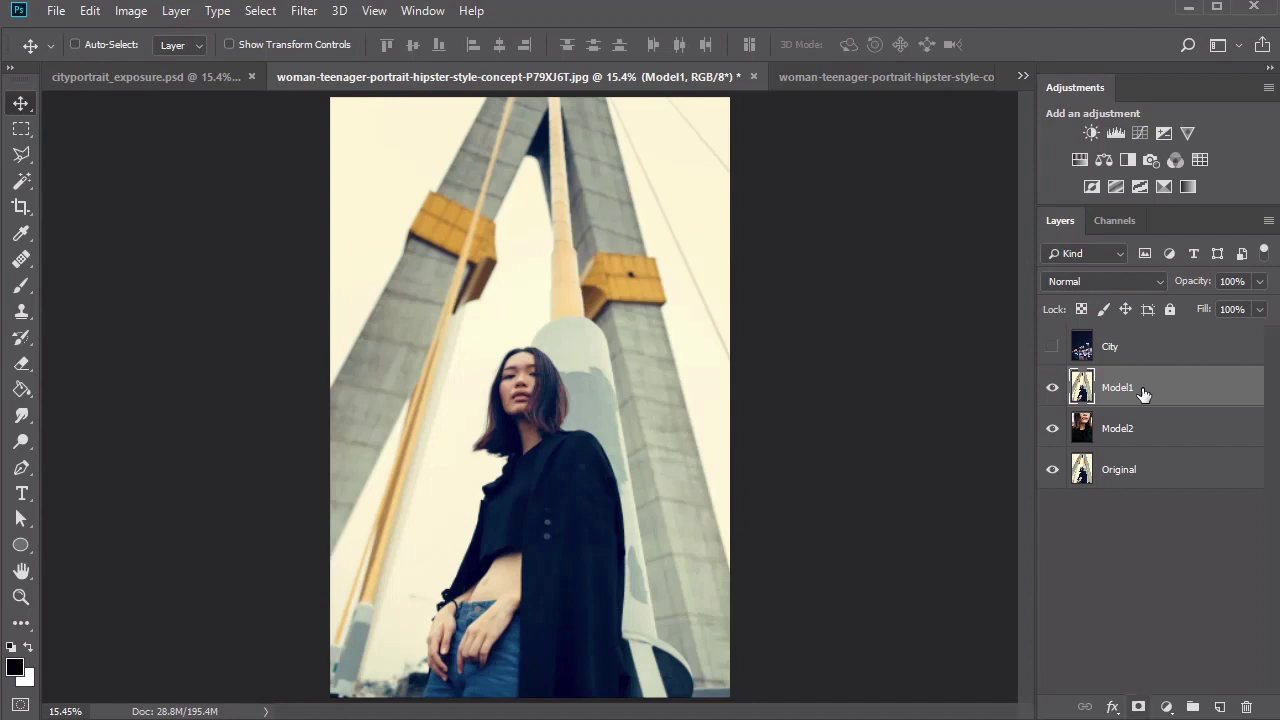
click(1138, 707)
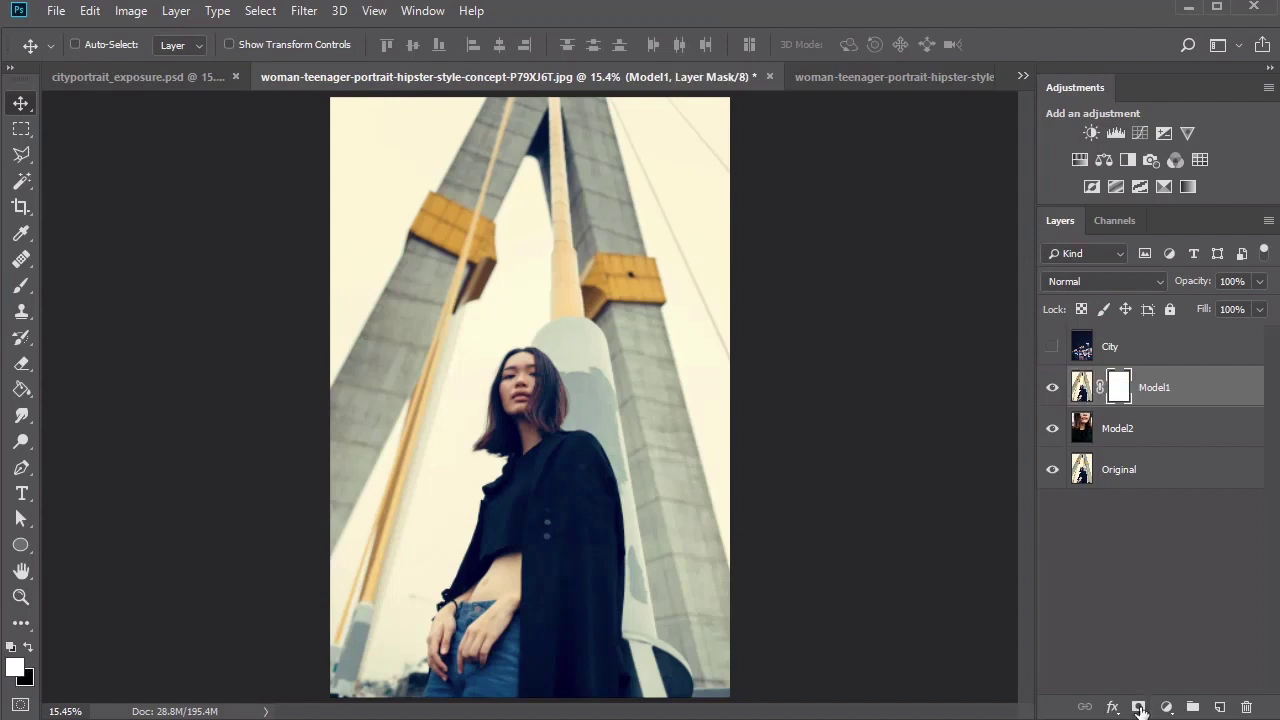
Step: Outline the standing woman loosely with the Polygonal Lasso and invert the selection to cover her surroundings
click(21, 154)
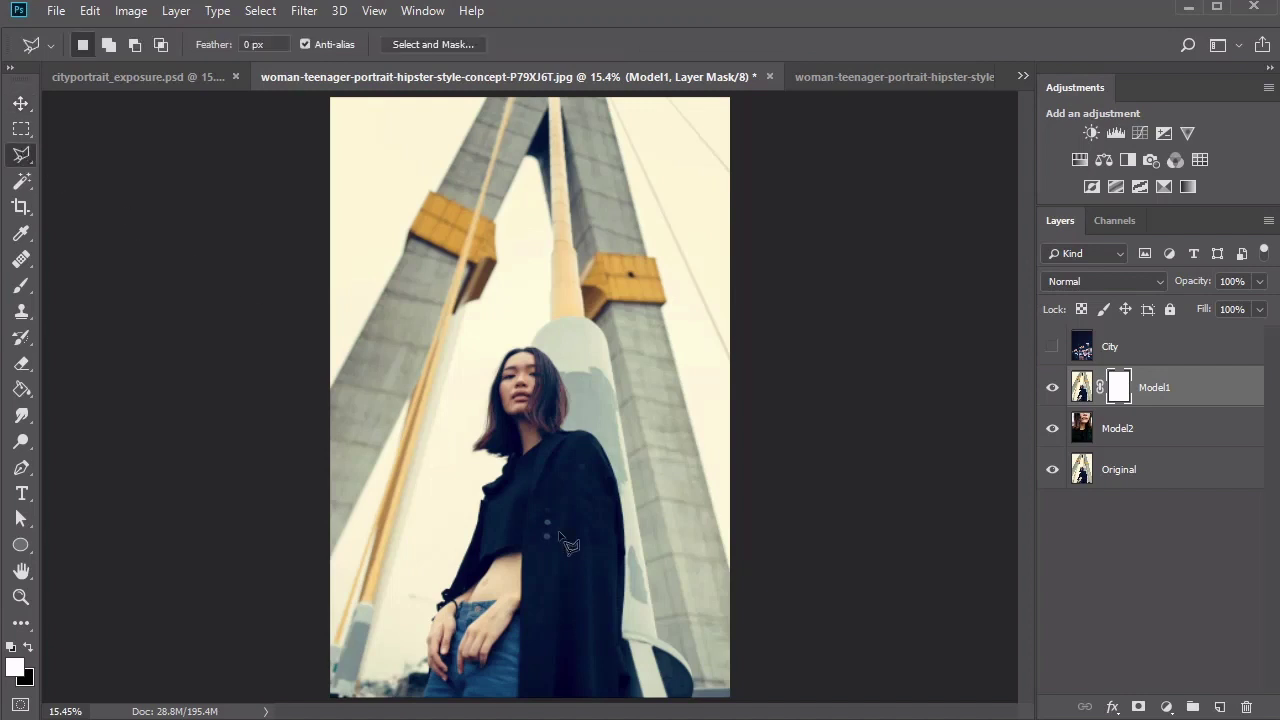
click(624, 700)
click(630, 542)
click(619, 443)
click(574, 421)
click(569, 367)
click(536, 330)
click(492, 346)
click(463, 448)
click(488, 463)
click(415, 610)
click(413, 698)
click(623, 702)
right_click(643, 268)
click(672, 295)
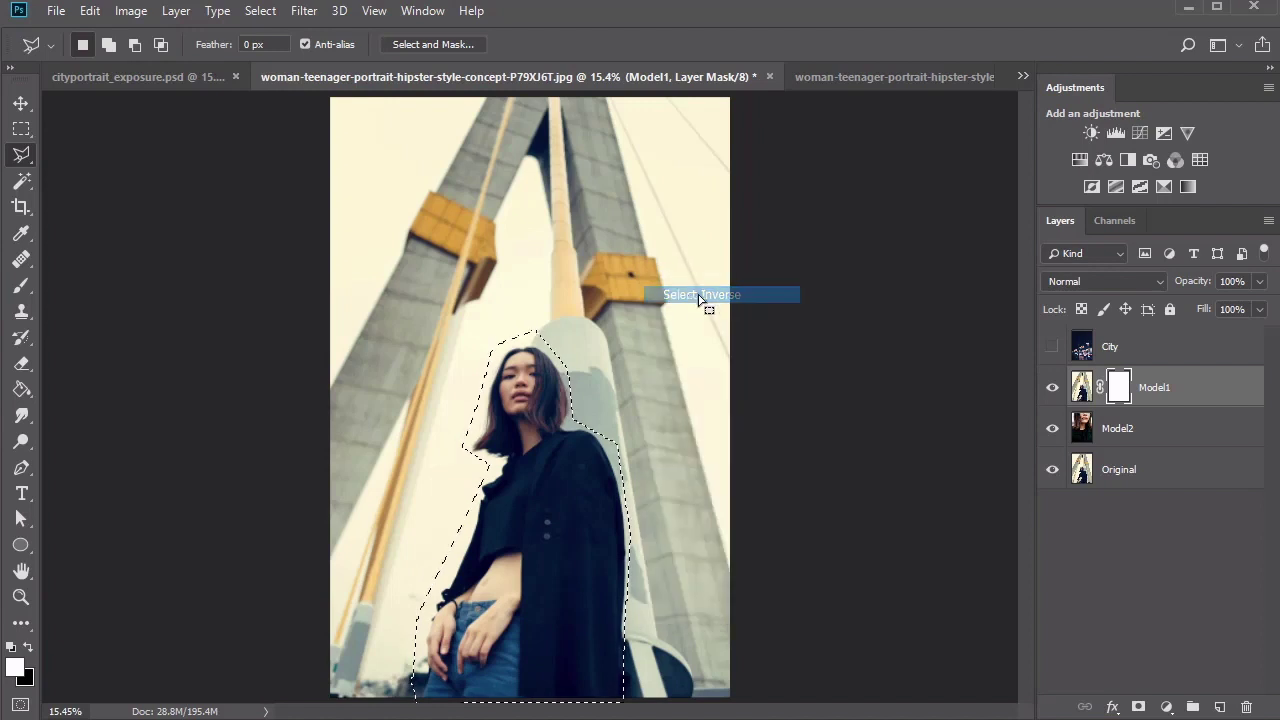
Step: Fill the inverted selection with black on the Model1 layer mask and deselect
key(v)
click(29, 648)
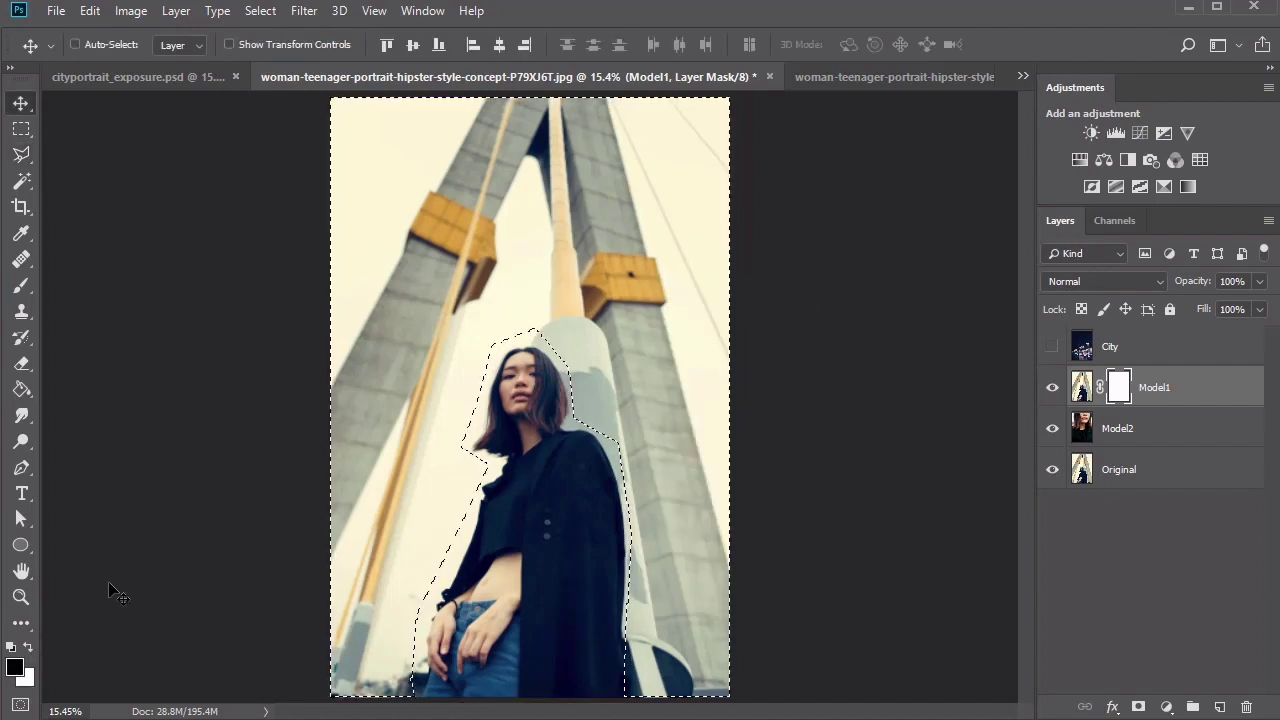
click(22, 389)
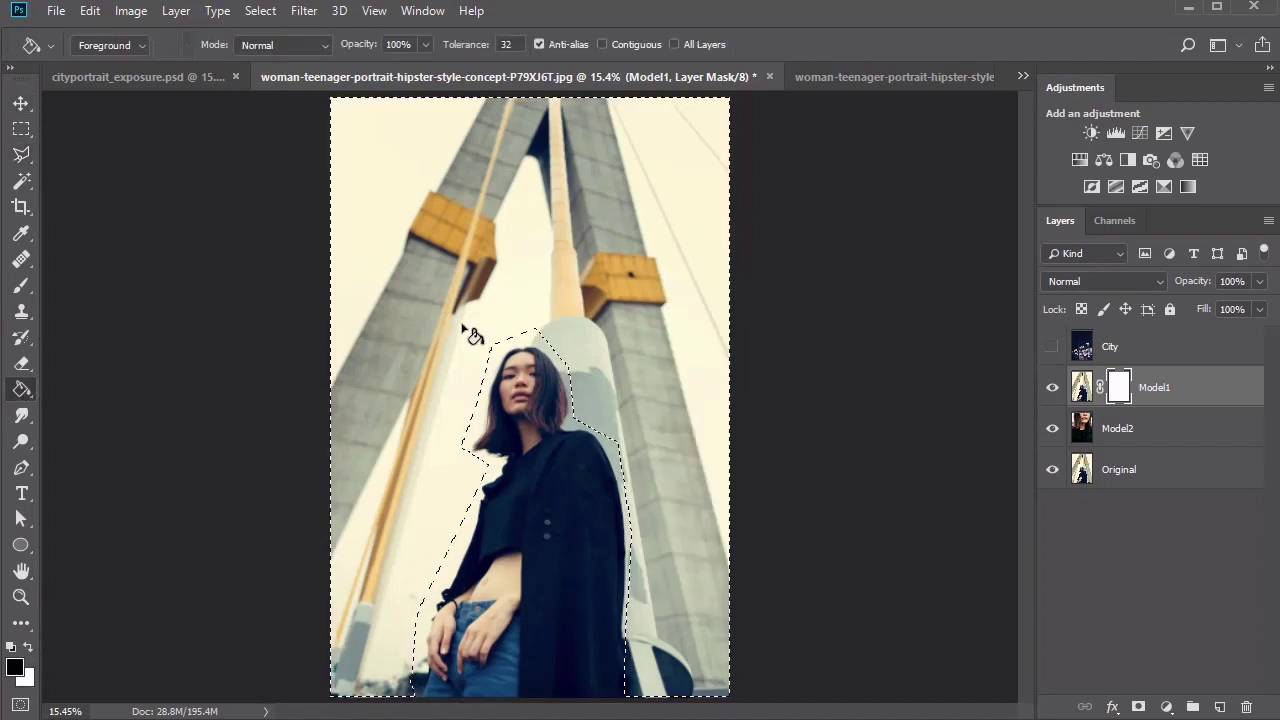
click(461, 331)
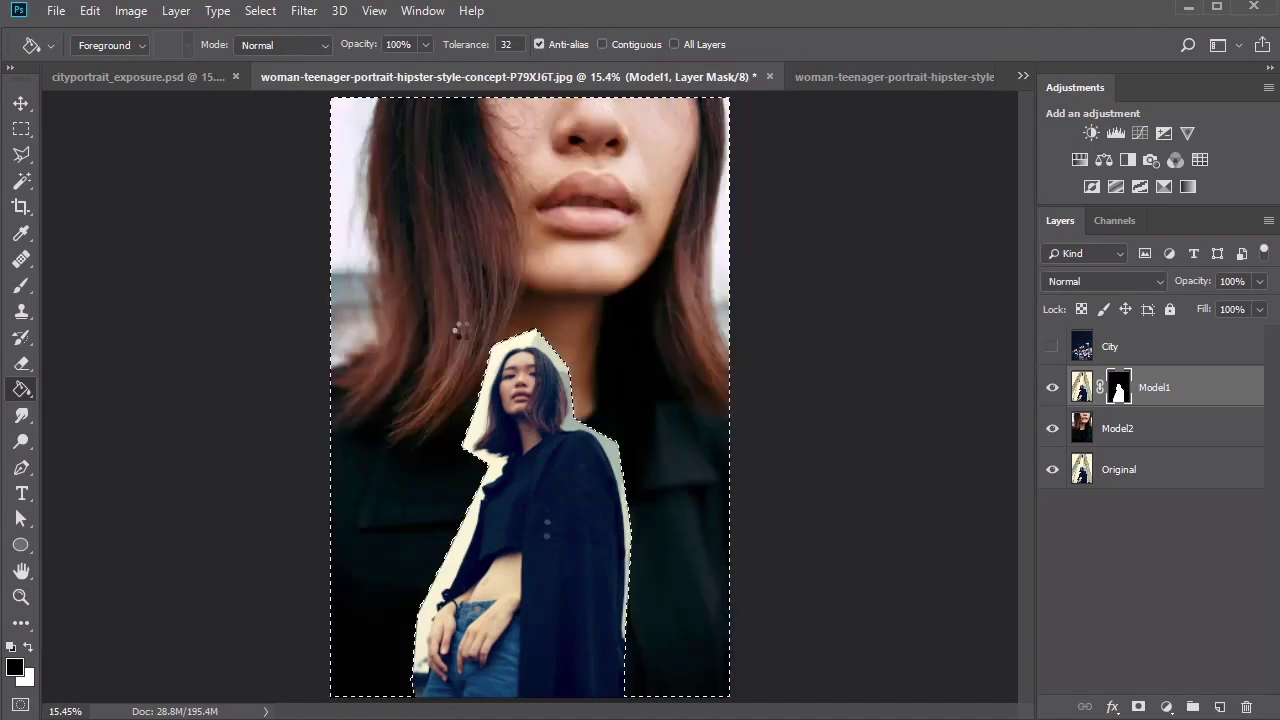
key(ctrl+d)
key(v)
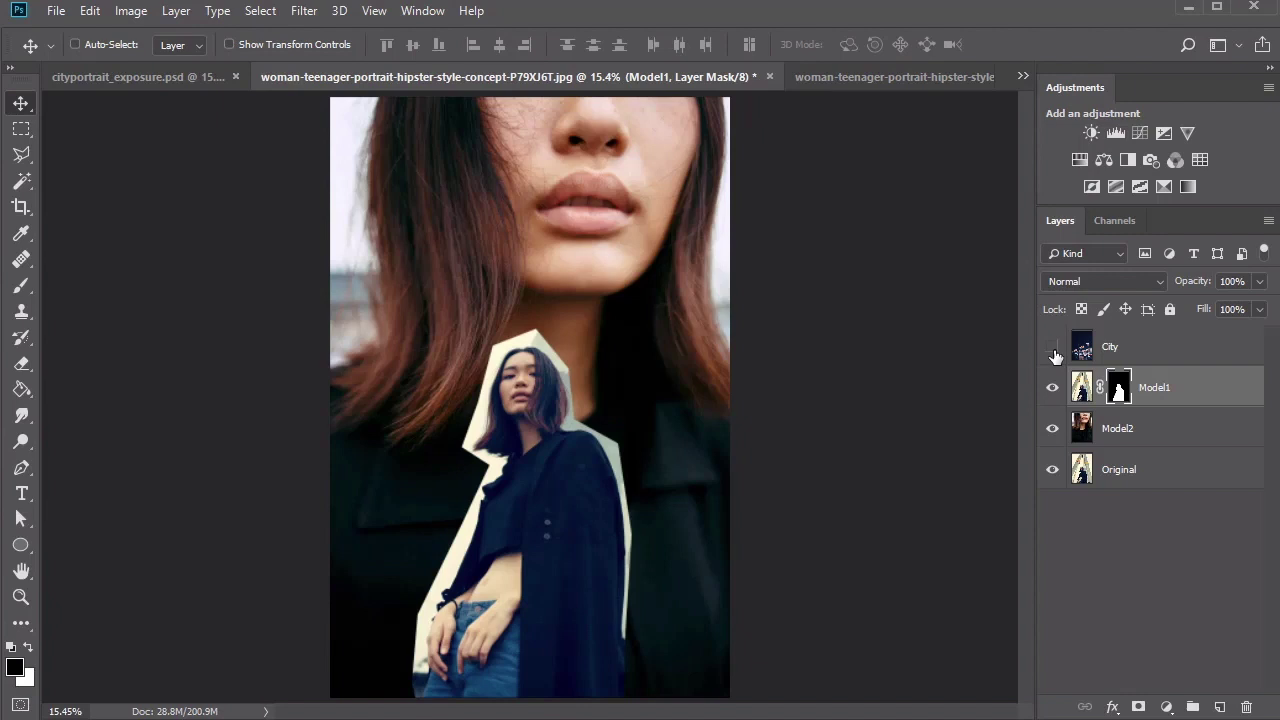
Step: Paint black on the Model1 mask with a smaller brush to remove the background beside the woman's hair and shoulder
key(z)
click(571, 408)
click(543, 414)
click(549, 415)
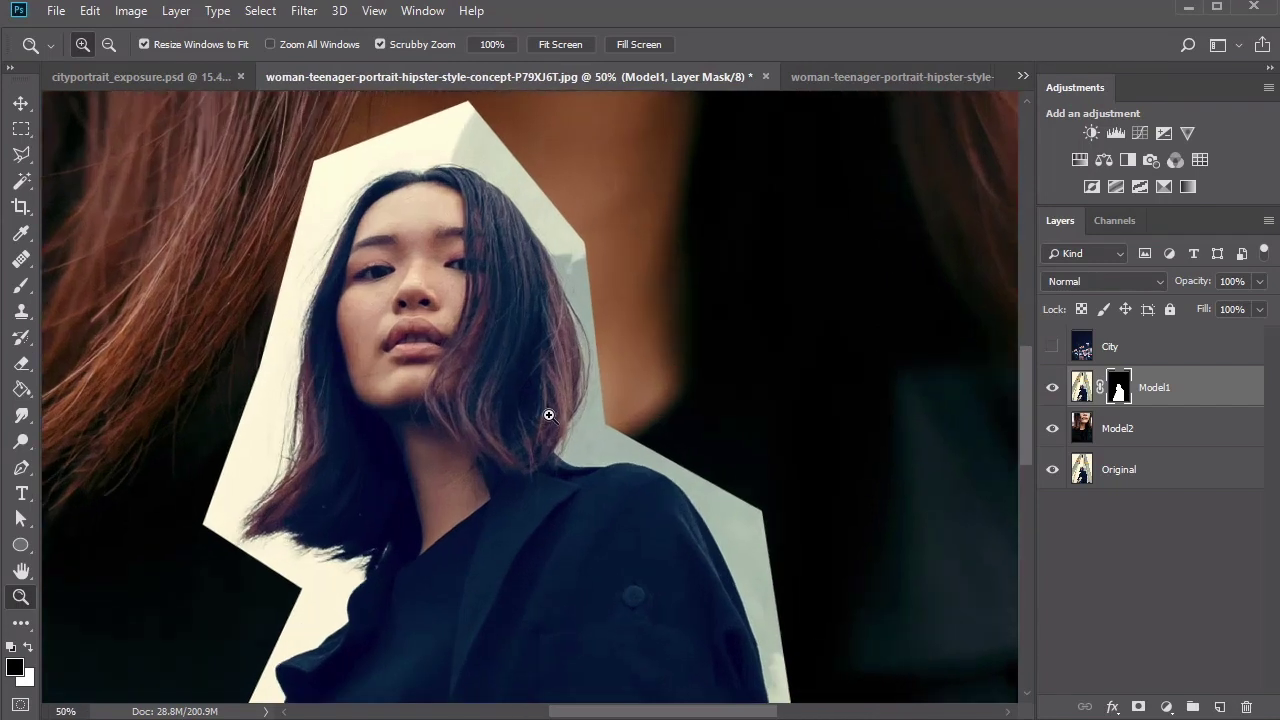
click(549, 415)
click(609, 401)
key(b)
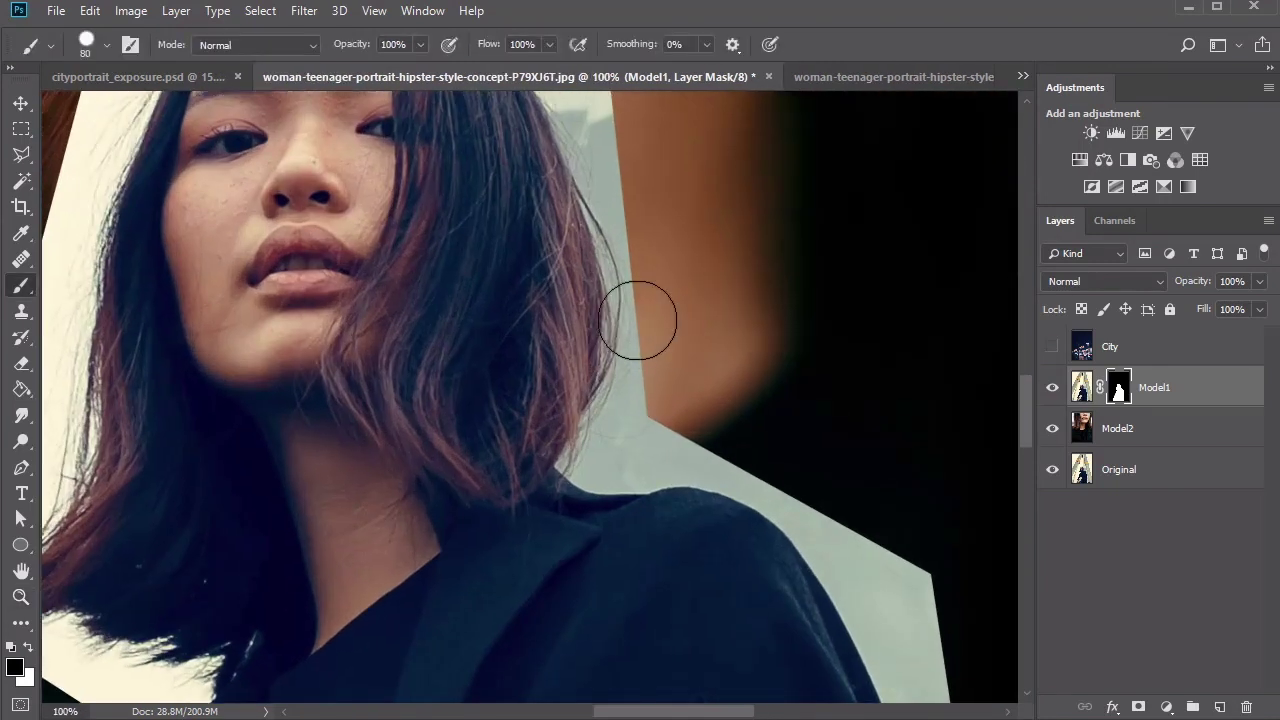
key(bracketleft)
key(bracketleft)
key(bracketleft)
key(bracketleft)
key(bracketleft)
mouse_move(620, 420)
mouse_down()
mouse_move(608, 429)
mouse_move(623, 383)
mouse_move(577, 456)
mouse_move(640, 474)
mouse_move(578, 468)
mouse_move(761, 489)
mouse_move(924, 621)
mouse_up()
key(space)
drag(900, 600, 752, 387)
drag(603, 277, 798, 536)
Step: Continue masking the leftover background along the outer edge of the woman's coat with the small black brush
key(space)
drag(715, 515, 593, 352)
mouse_move(677, 449)
mouse_down()
mouse_move(564, 200)
mouse_move(611, 277)
mouse_up()
key(space)
drag(649, 326, 620, 235)
drag(655, 375, 711, 690)
key(space)
mouse_move(712, 696)
mouse_down()
mouse_move(680, 546)
mouse_move(676, 655)
mouse_up()
key(space)
mouse_move(675, 649)
mouse_down()
mouse_move(647, 533)
mouse_move(636, 668)
mouse_move(633, 602)
mouse_up()
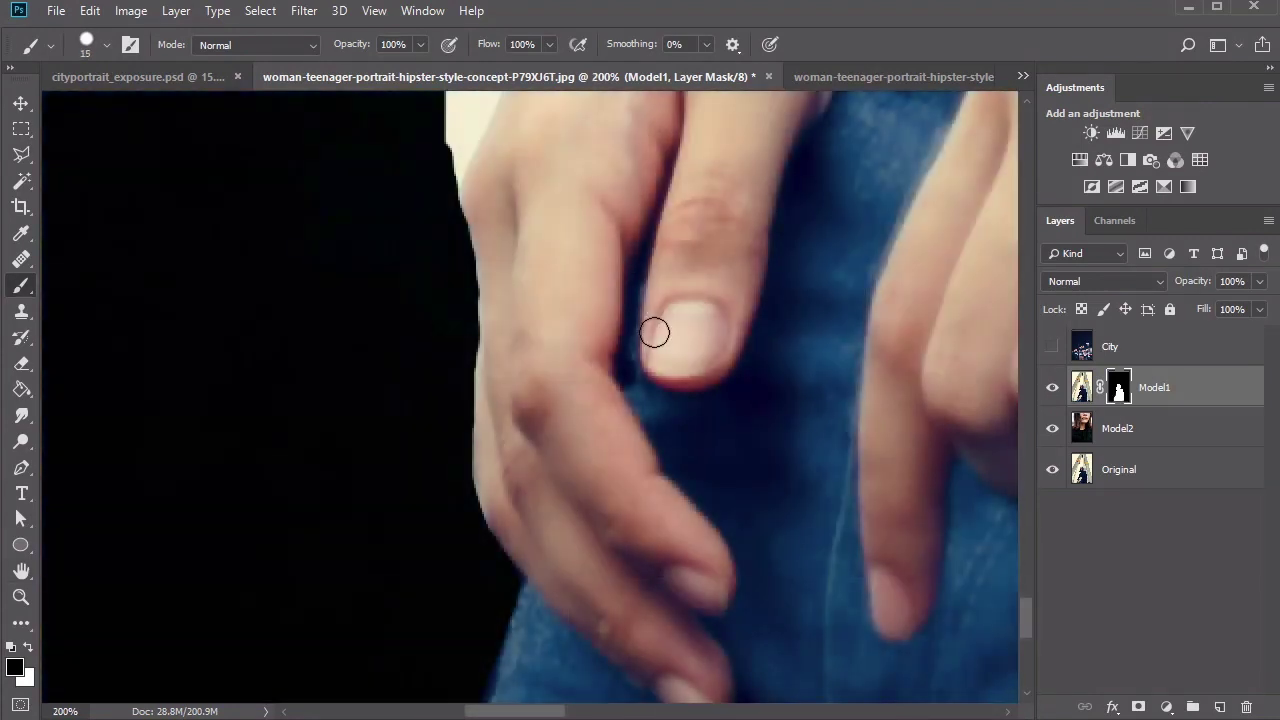
Step: Rotate the canvas view and mask out the background along the woman's hand and wrist with a 15 px black brush
drag(21, 570, 72, 596)
drag(725, 292, 715, 440)
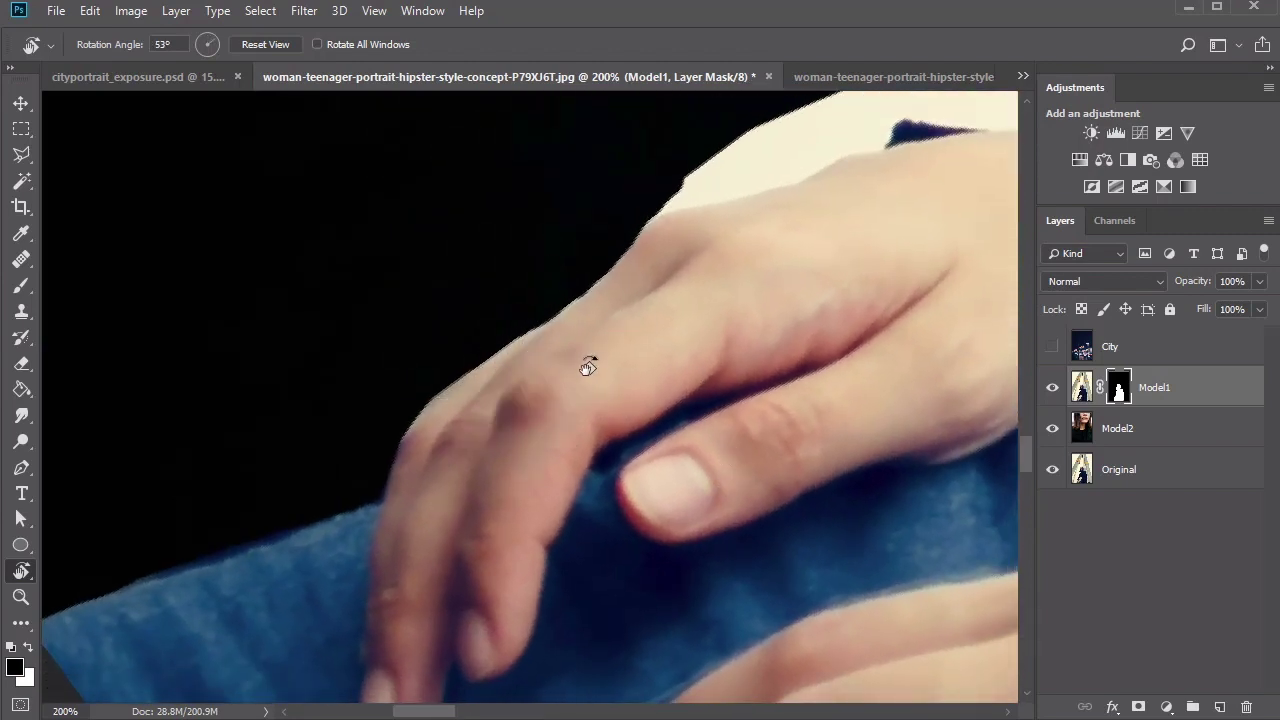
key(b)
key(h)
mouse_move(734, 203)
mouse_down()
mouse_move(659, 323)
mouse_move(709, 286)
mouse_move(600, 360)
mouse_up()
key(b)
key(r)
key(b)
mouse_move(444, 431)
mouse_down()
mouse_move(551, 343)
mouse_move(551, 324)
mouse_move(606, 280)
mouse_move(618, 213)
mouse_up()
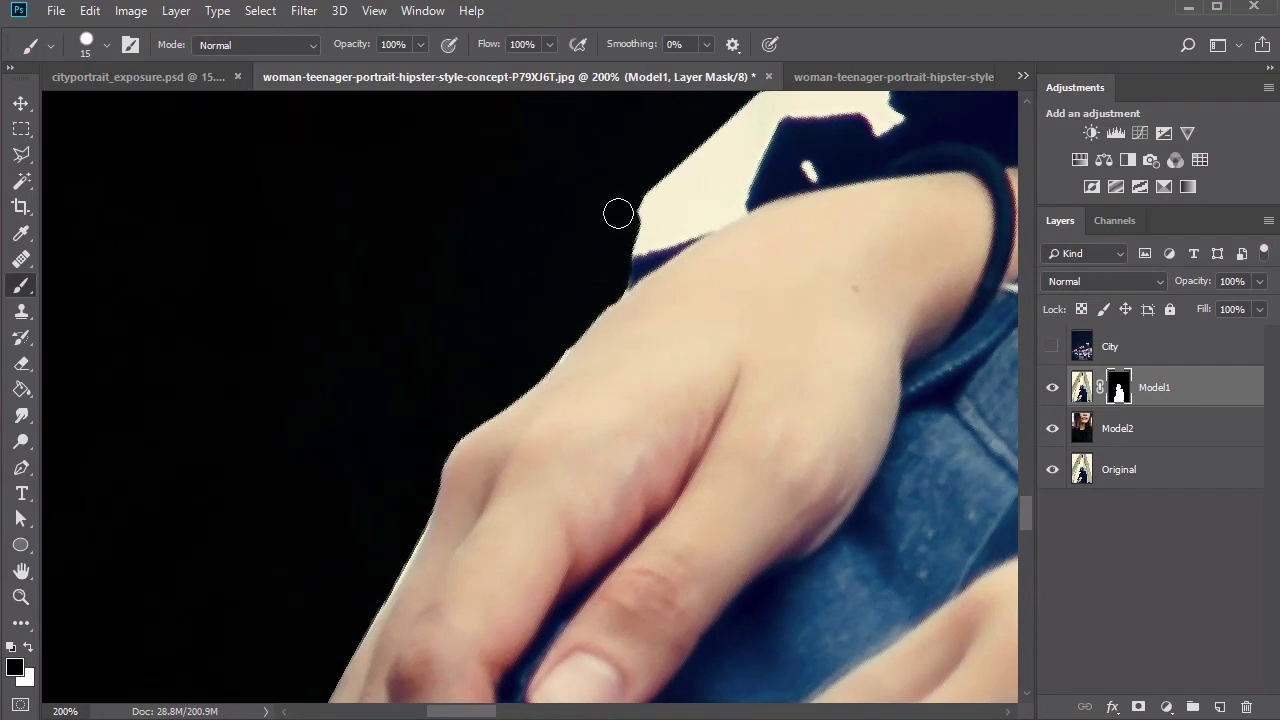
key(space)
drag(690, 150, 597, 331)
mouse_move(754, 197)
mouse_down()
mouse_move(783, 219)
mouse_move(800, 206)
mouse_move(796, 296)
mouse_move(757, 277)
mouse_up()
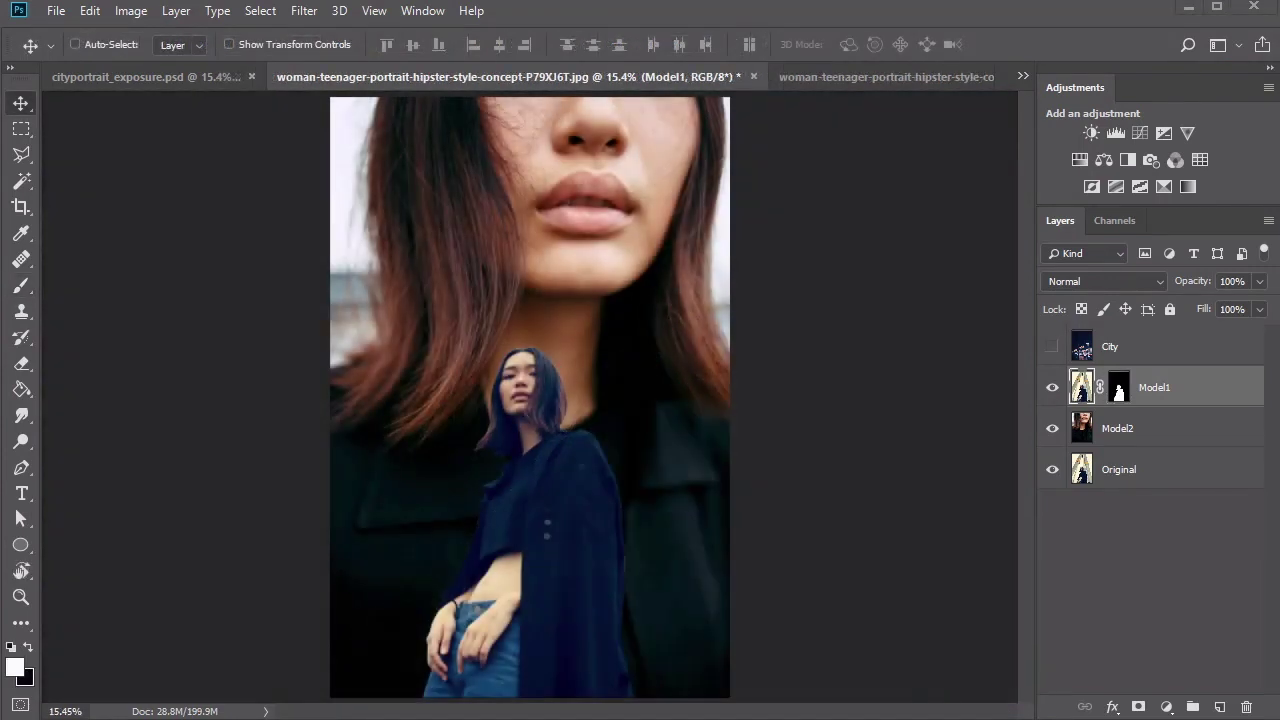
Step: Show the City layer again and move it below Model1 in the layer stack
click(1051, 347)
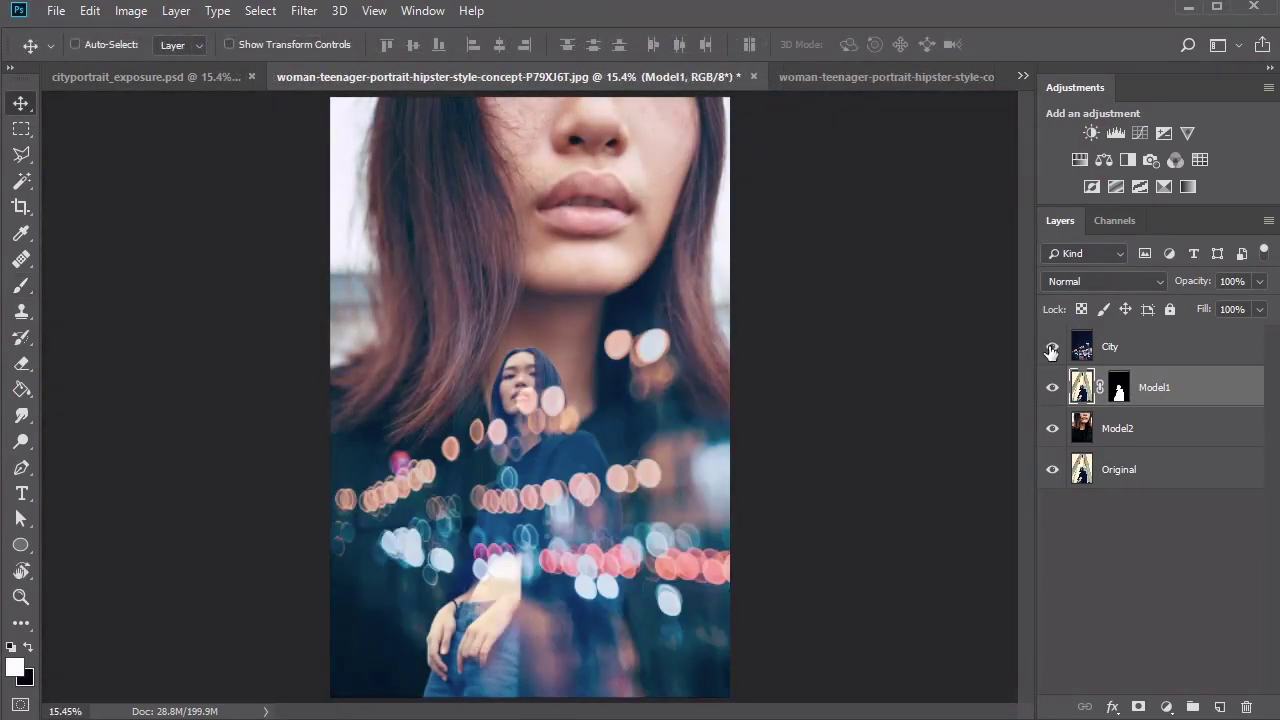
click(1160, 347)
drag(1158, 348, 1155, 402)
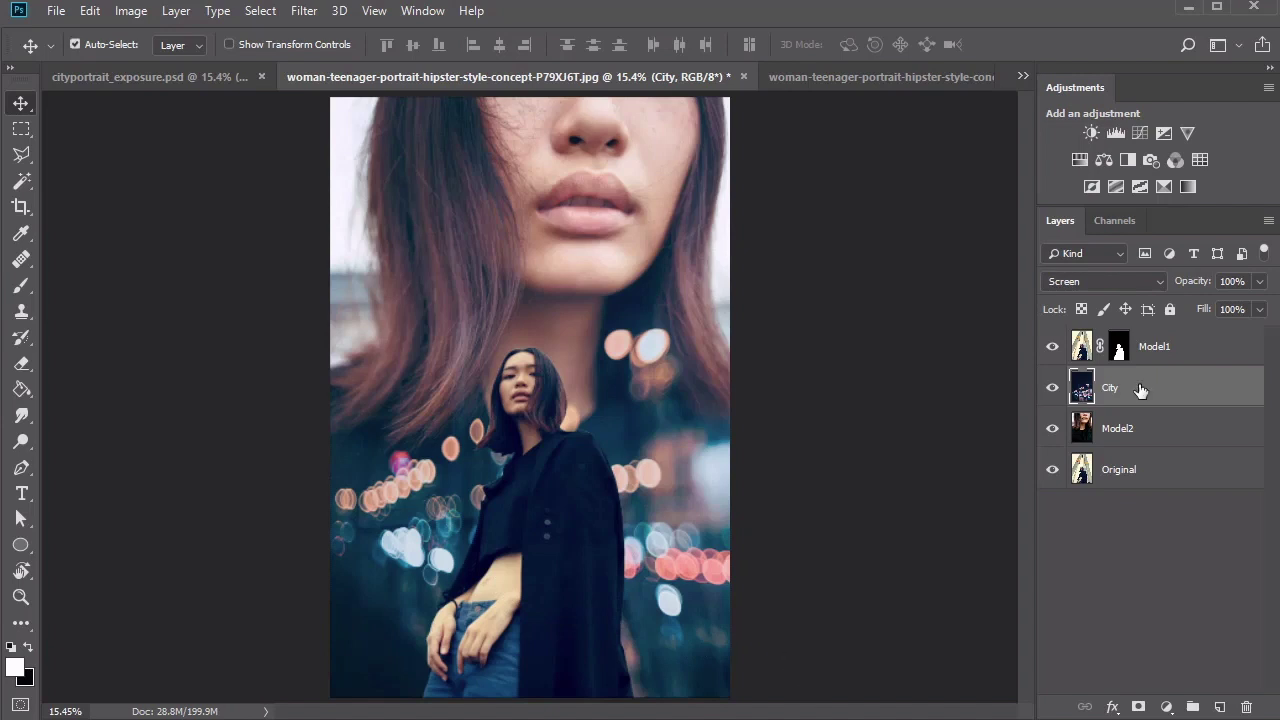
Step: Duplicate the City layer twice and hide both copies
key(ctrl+j)
key(ctrl+j)
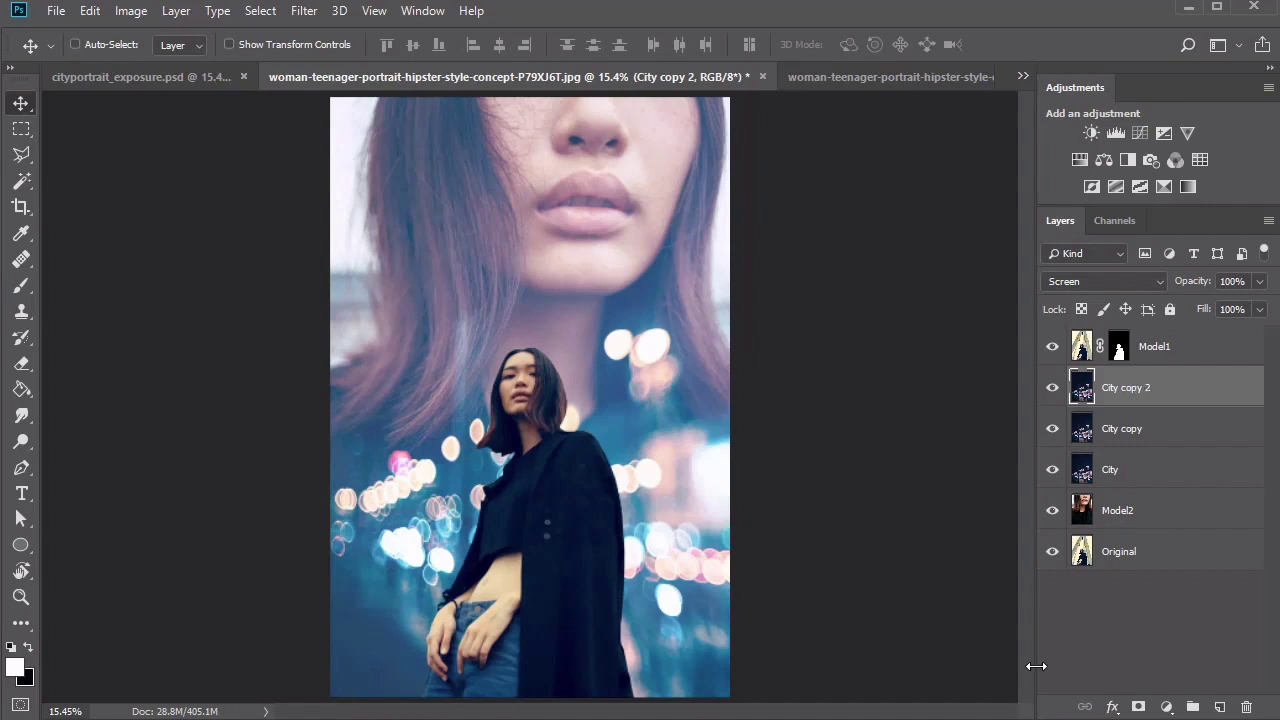
click(1052, 387)
click(1052, 430)
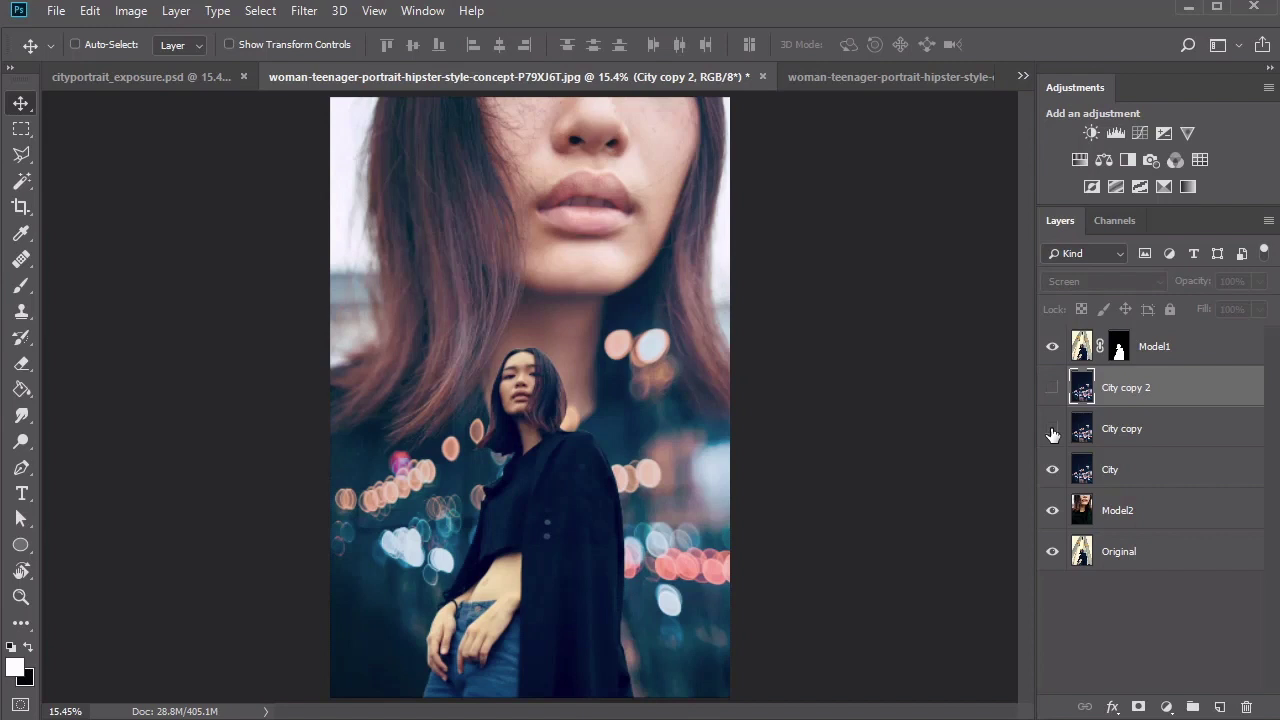
Step: Move the City copy layer above Model1 and clip it to Model1
drag(1120, 428, 1158, 337)
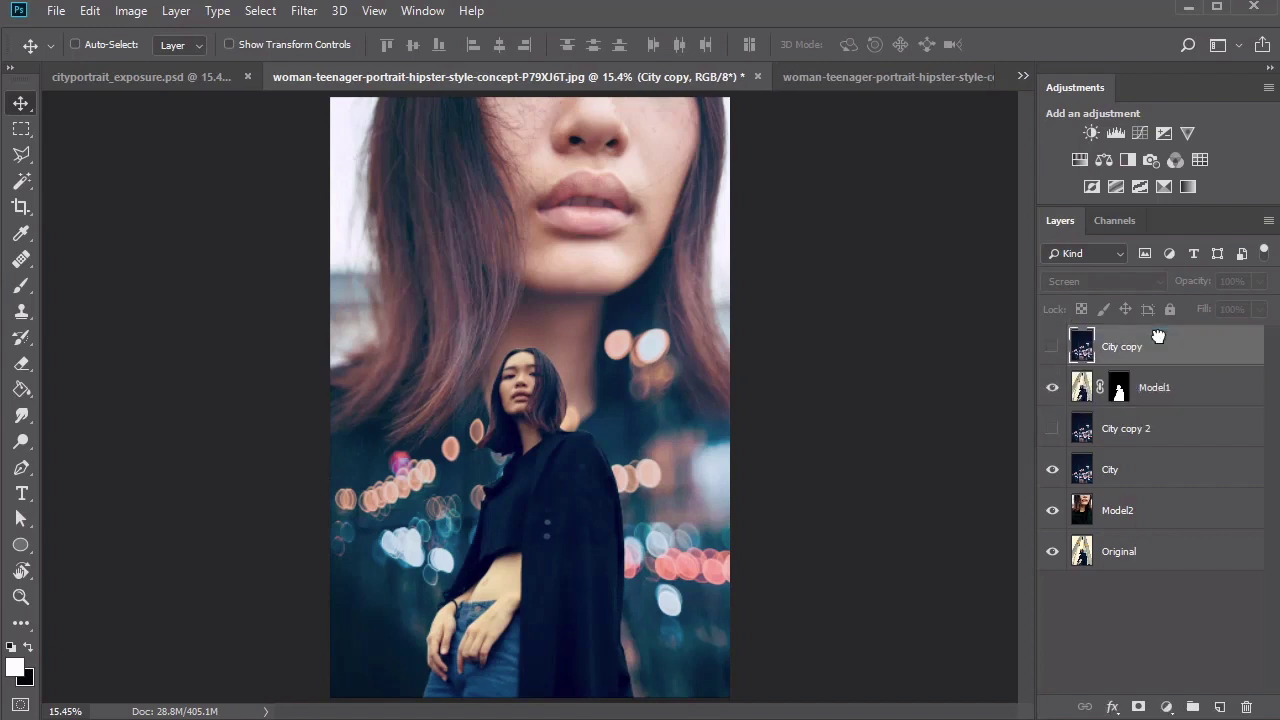
right_click(1127, 349)
click(1153, 433)
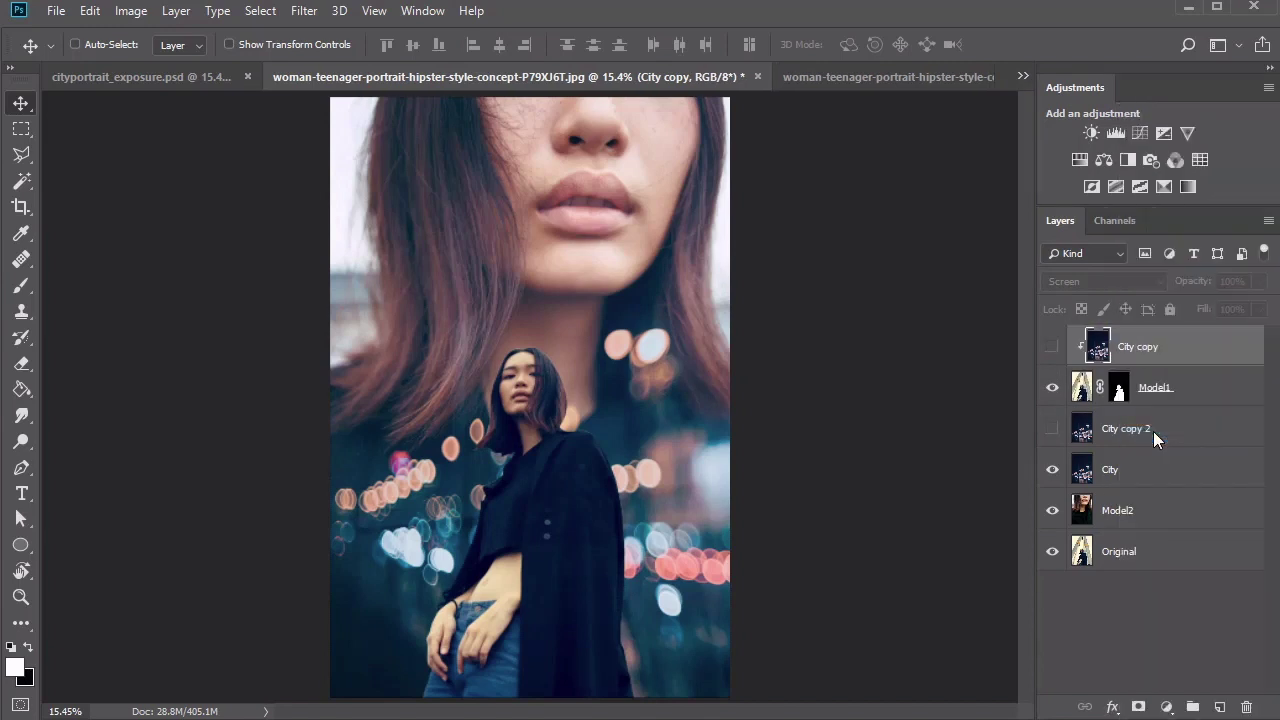
Step: Show City copy, scale it down proportionally, and reposition its lights over the standing woman
click(1055, 352)
drag(565, 481, 555, 521)
key(ctrl+t)
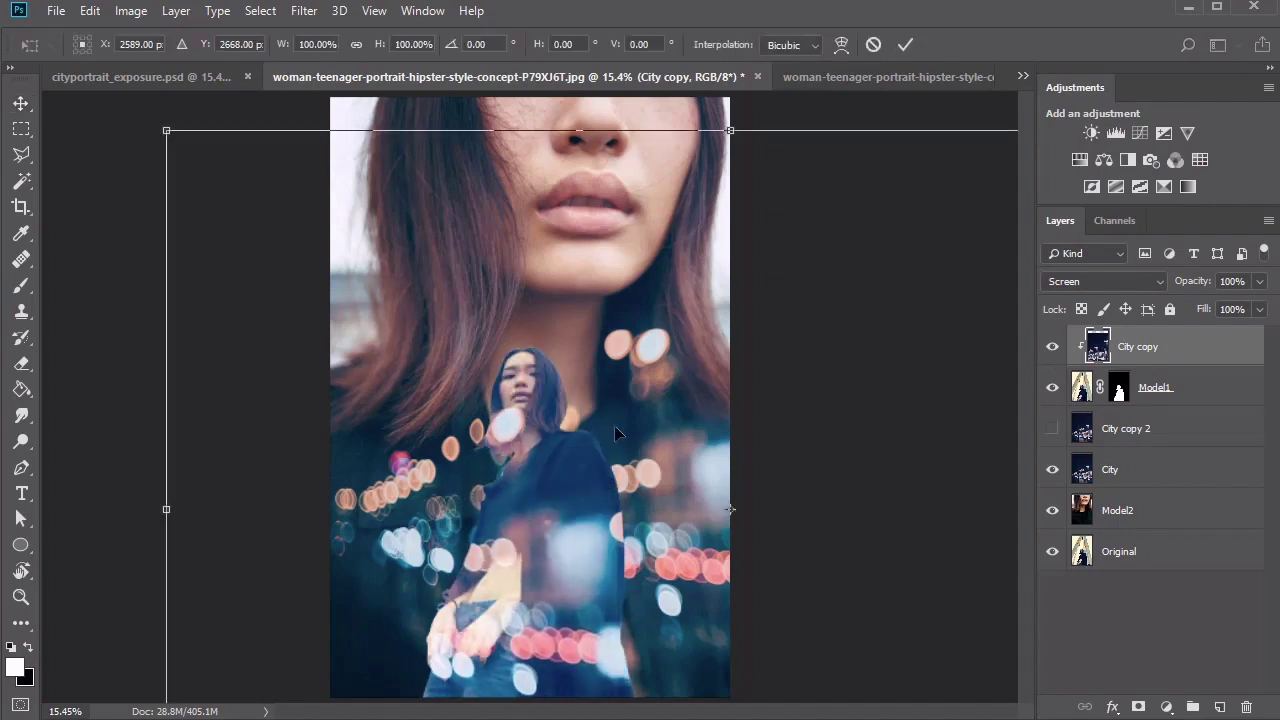
drag(166, 130, 221, 167)
drag(603, 451, 576, 427)
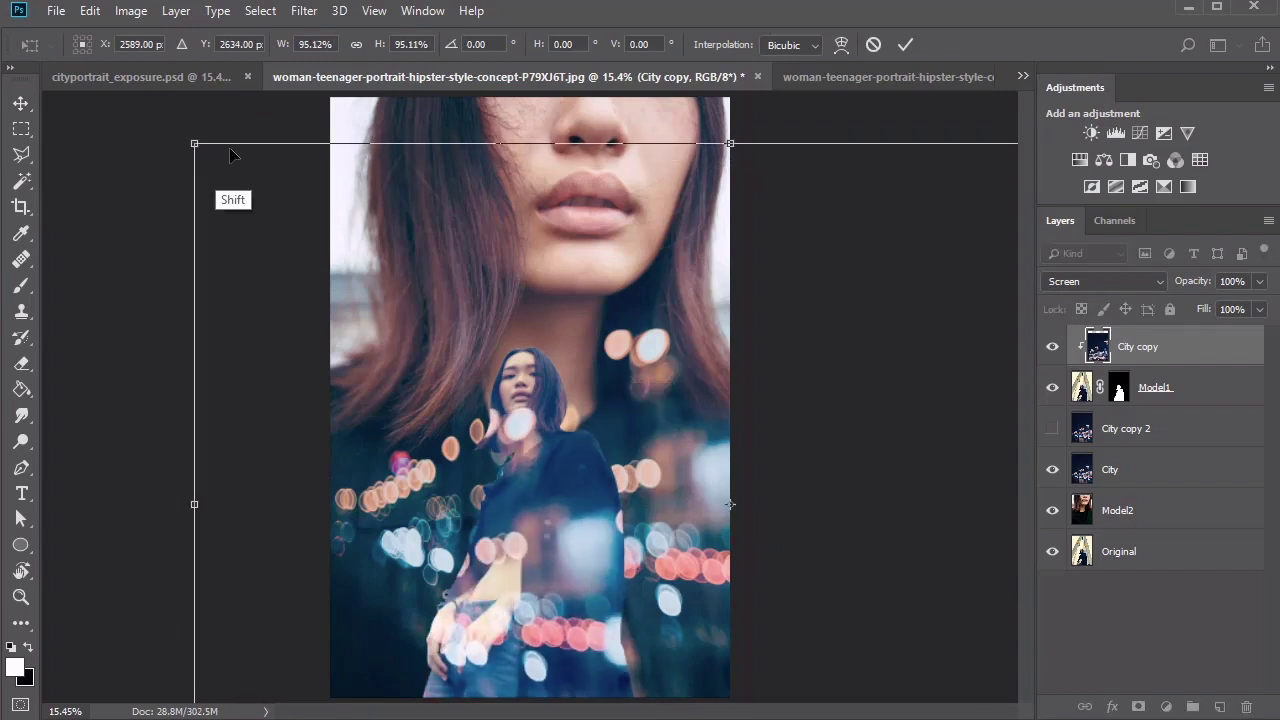
drag(210, 158, 243, 172)
mouse_move(620, 448)
mouse_down()
mouse_move(585, 437)
mouse_move(599, 447)
mouse_up()
key(Return)
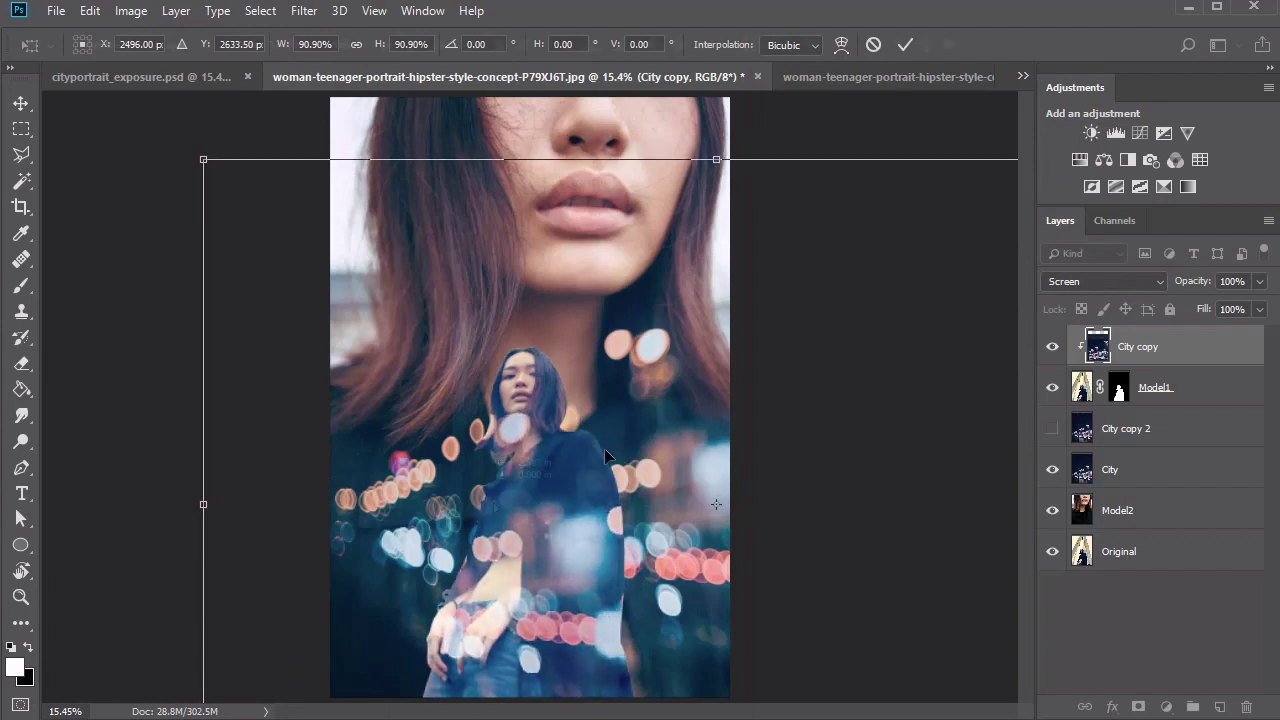
drag(556, 545, 590, 440)
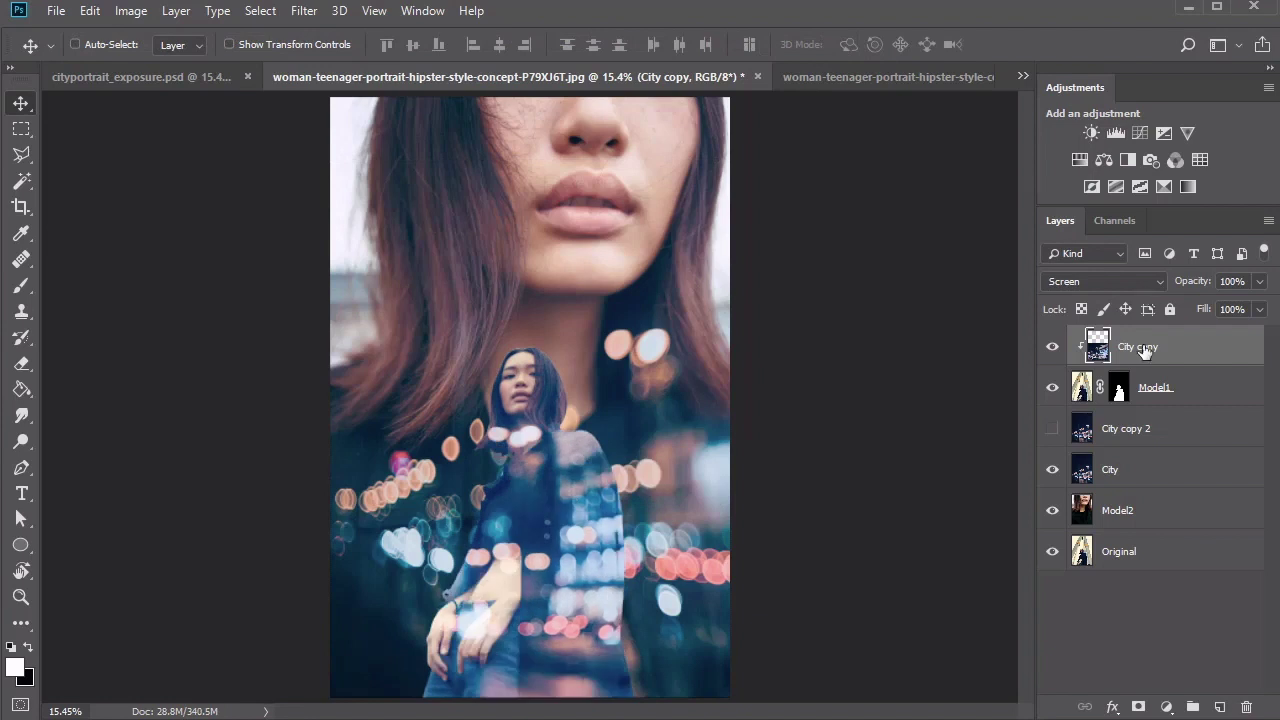
Step: Add a layer mask to City copy and paint black with a large soft brush to remove the lights over the coat
click(1139, 707)
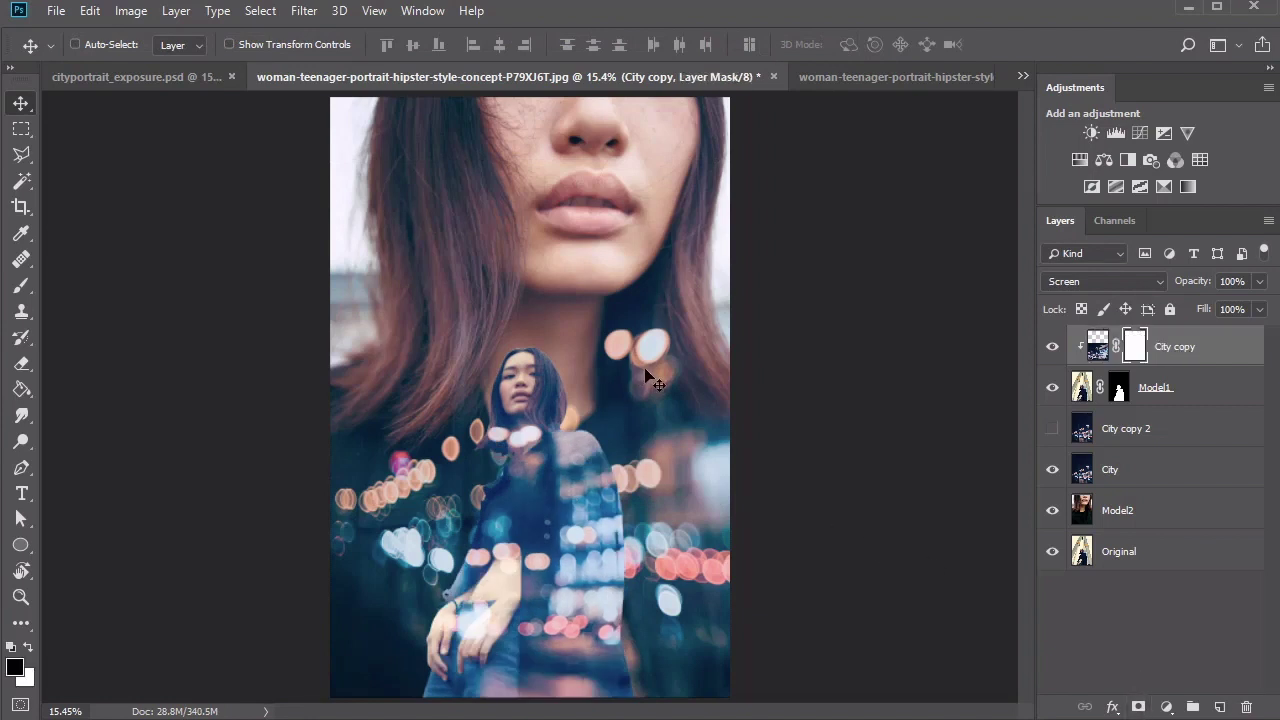
key(b)
right_click(648, 378)
click(1034, 392)
key(])
key(])
key(])
key(])
key(])
key(])
key(])
key(])
key(])
key(])
key(])
key(])
key(])
mouse_move(589, 498)
mouse_down()
mouse_move(582, 558)
mouse_move(626, 634)
mouse_up()
Step: Refine the City copy mask with a 250 px brush at 41% opacity, hiding more of the coat lights and restoring some near the hands
key([)
key([)
key([)
mouse_move(584, 525)
mouse_down()
mouse_move(522, 412)
mouse_move(523, 471)
mouse_move(554, 526)
mouse_up()
key(x)
mouse_move(545, 687)
mouse_down()
mouse_move(494, 689)
mouse_move(470, 560)
mouse_up()
key(x)
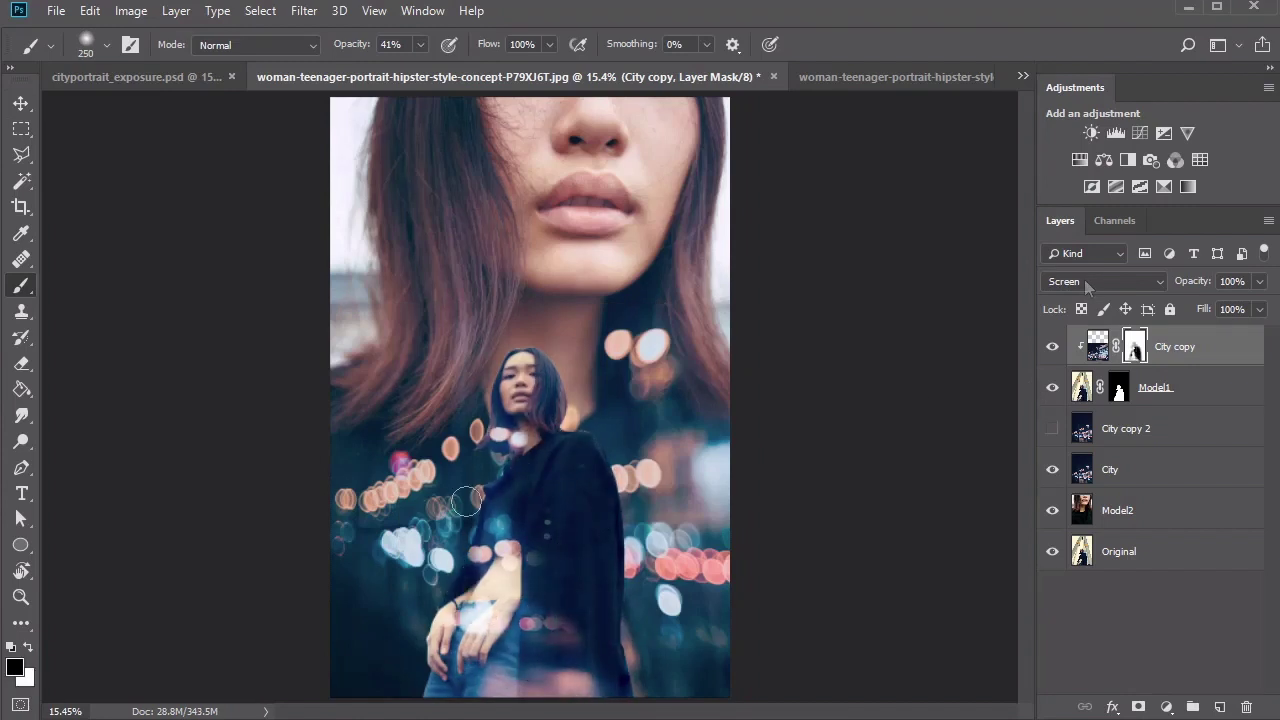
Step: Set the City copy layer's blend mode to Lighter Color
click(1090, 282)
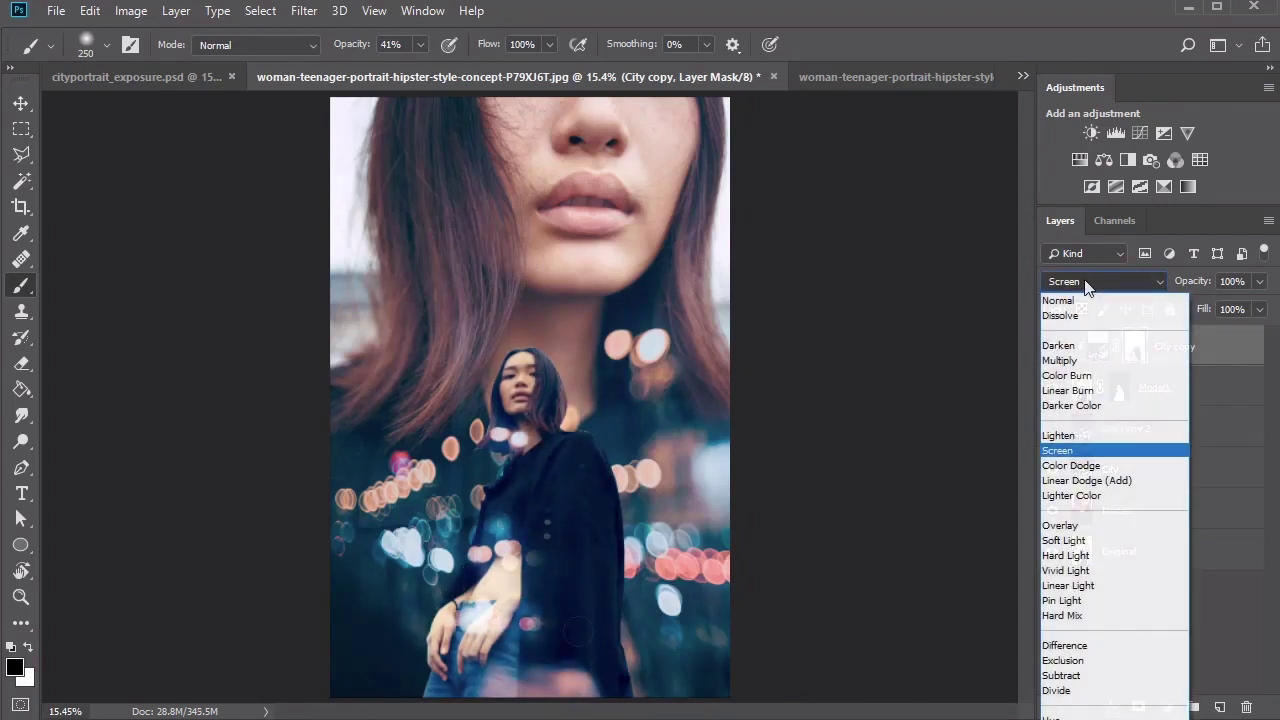
click(1084, 494)
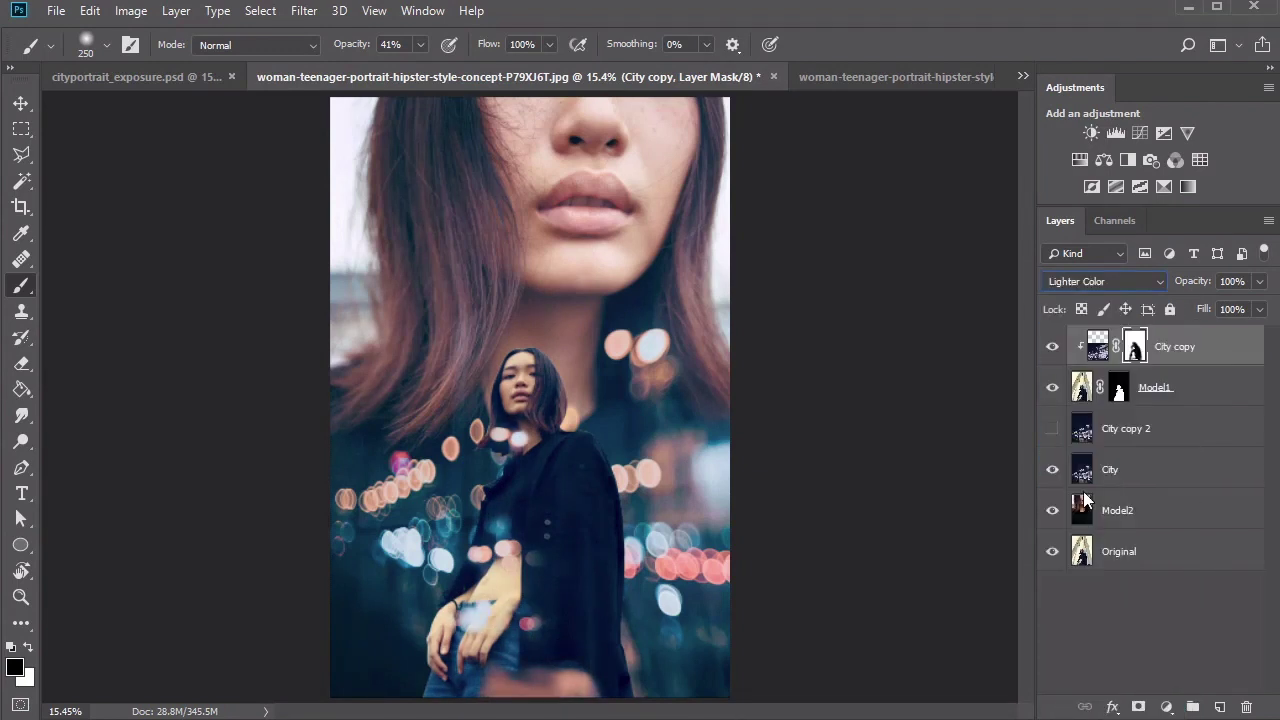
key(v)
key(x)
Step: Show the City copy 2 layer and set its blend mode to Lighter Color
click(1140, 432)
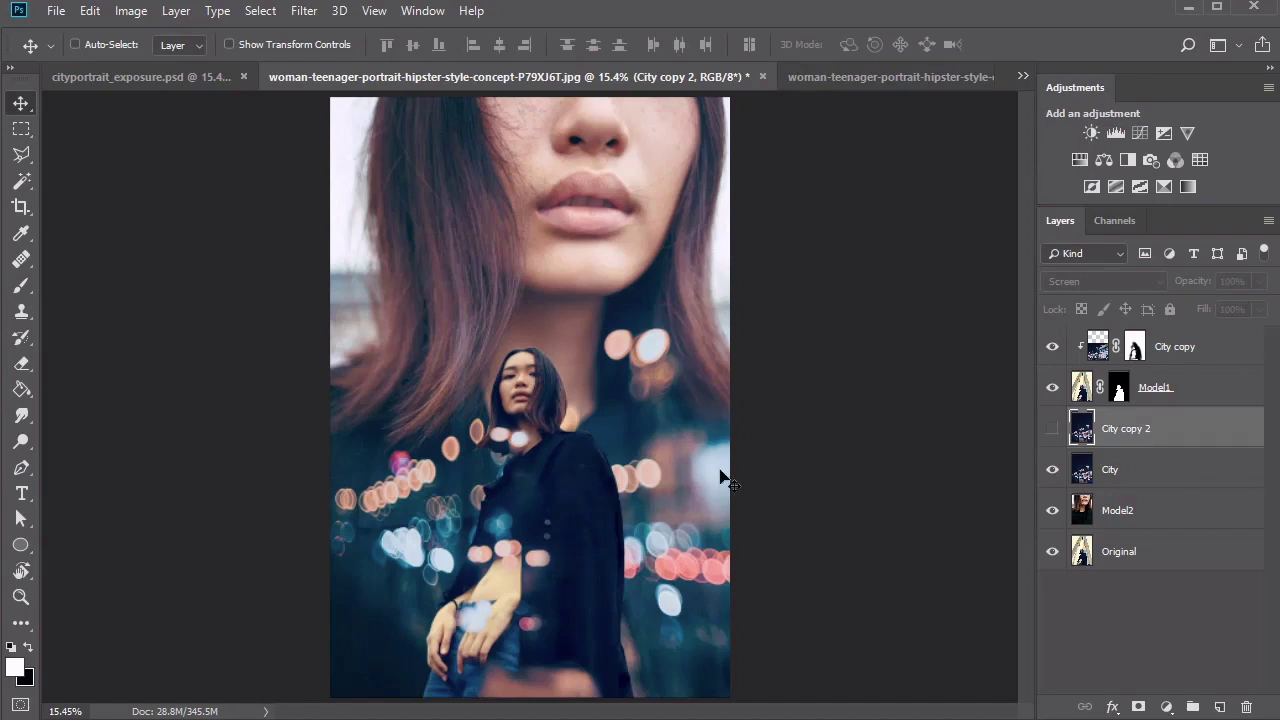
click(1052, 430)
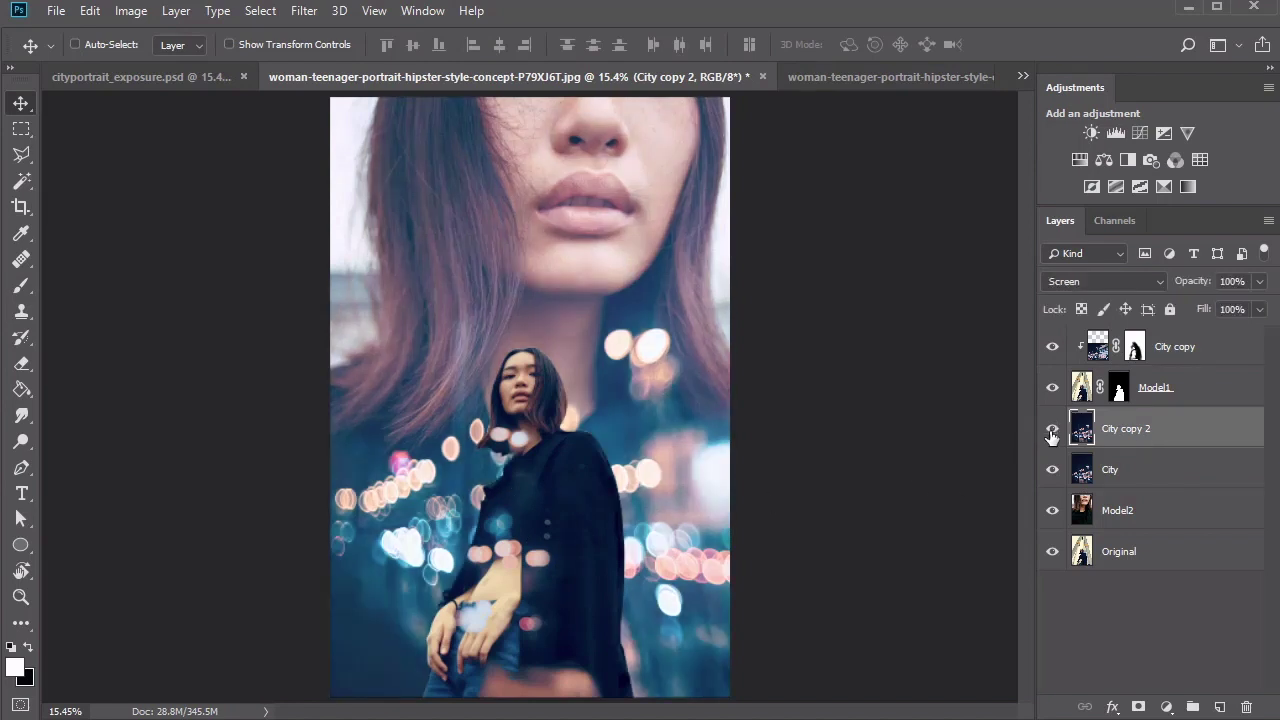
click(1089, 286)
click(1063, 494)
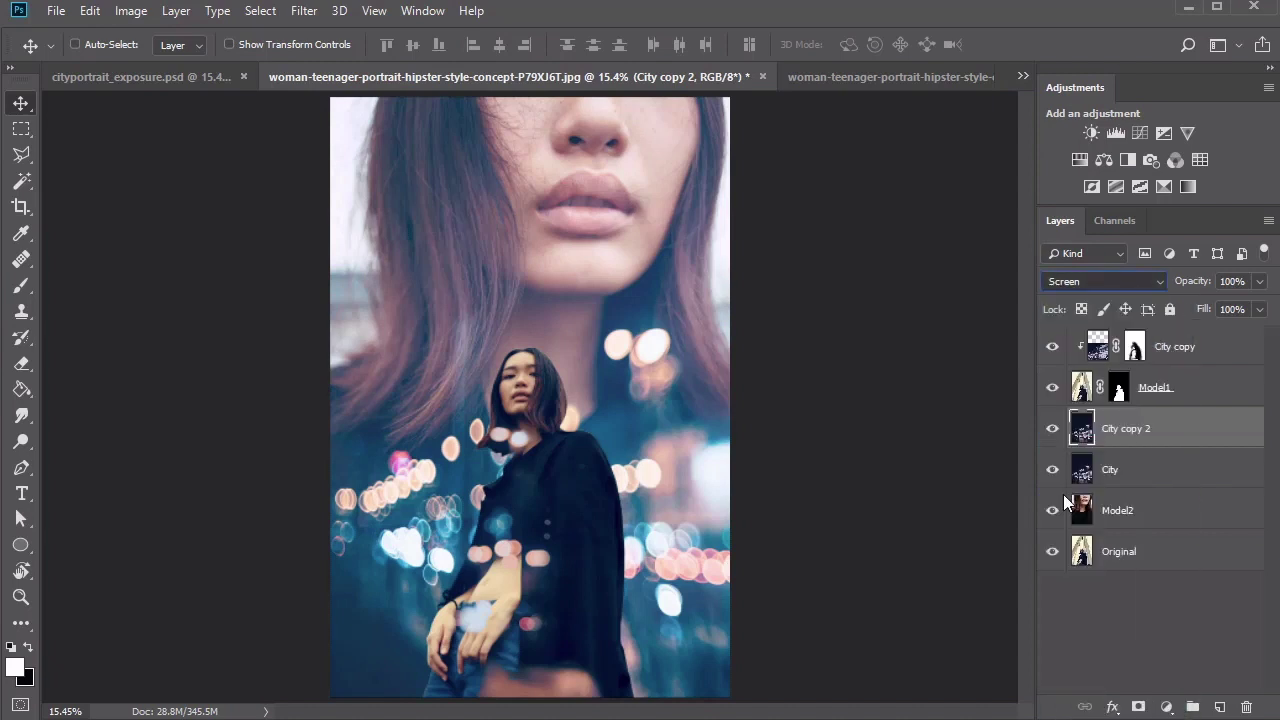
Step: Scale City copy 2 down proportionally and shift it so smaller lights fill the area behind the woman
key(ctrl+t)
drag(192, 110, 339, 228)
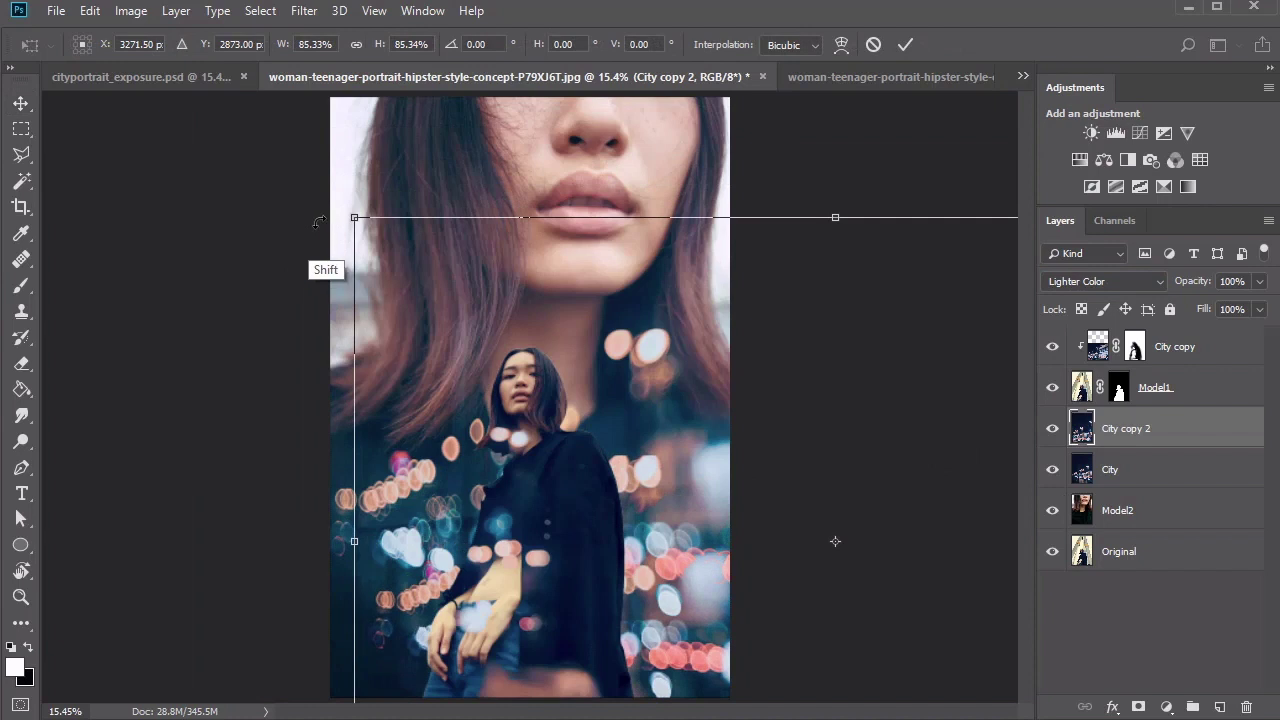
drag(877, 397, 689, 398)
key(Return)
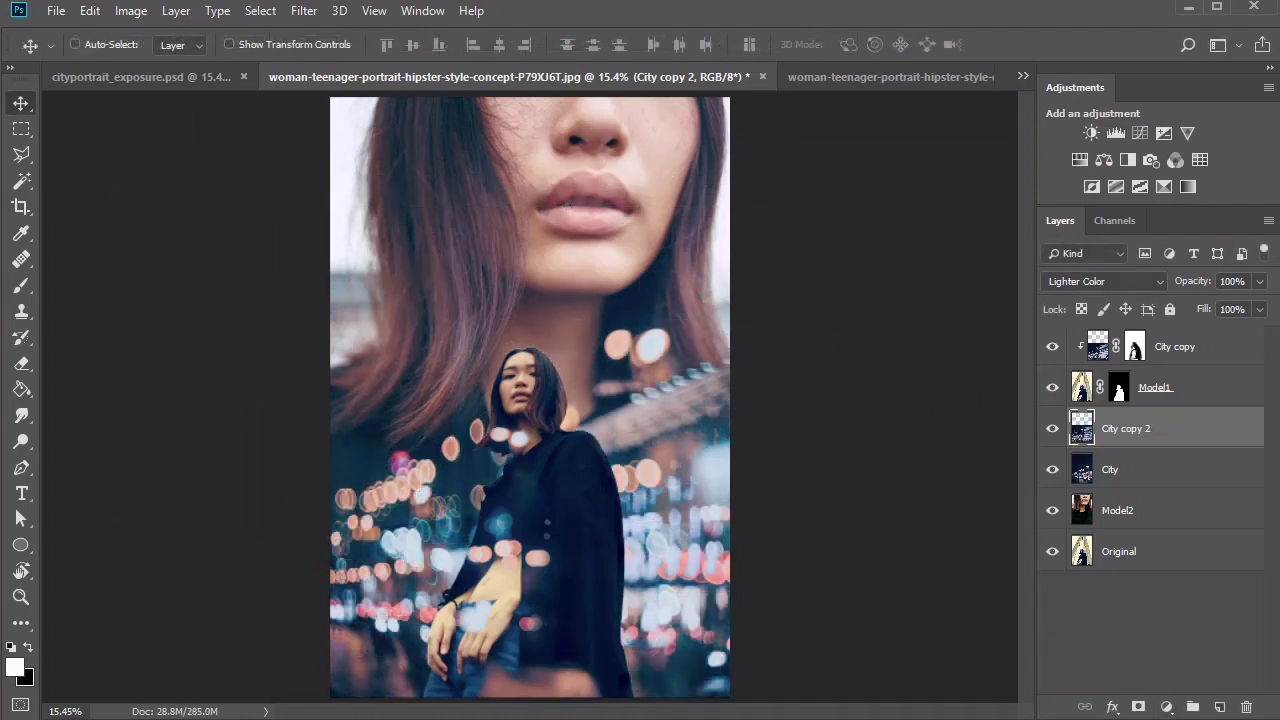
Step: Apply an 8.0-pixel Gaussian Blur to the City copy 2 layer
click(305, 11)
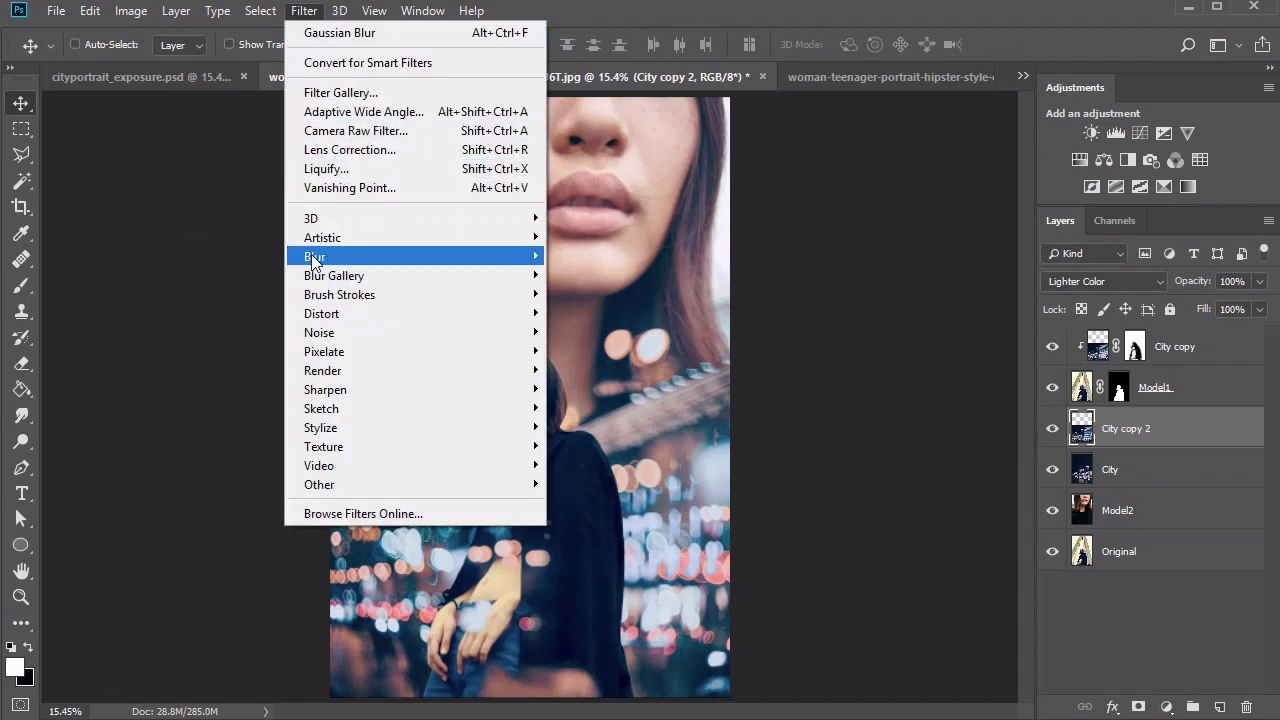
mouse_move(314, 256)
click(246, 334)
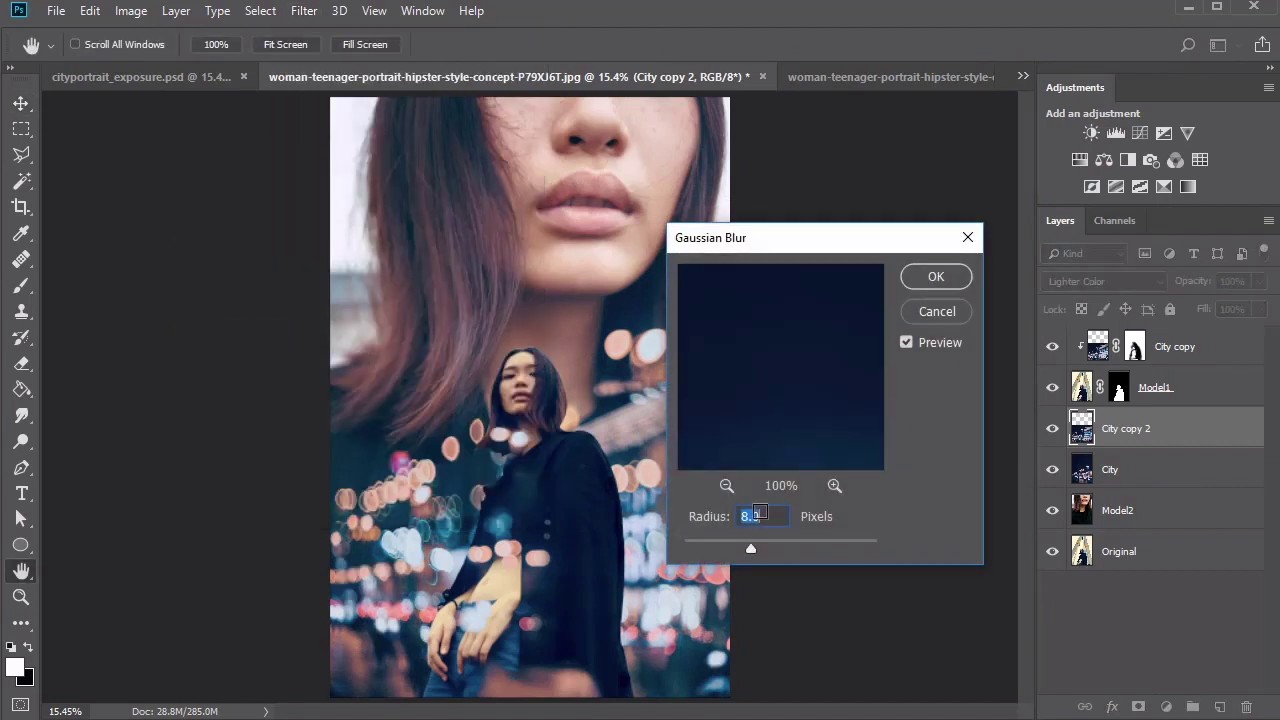
click(726, 486)
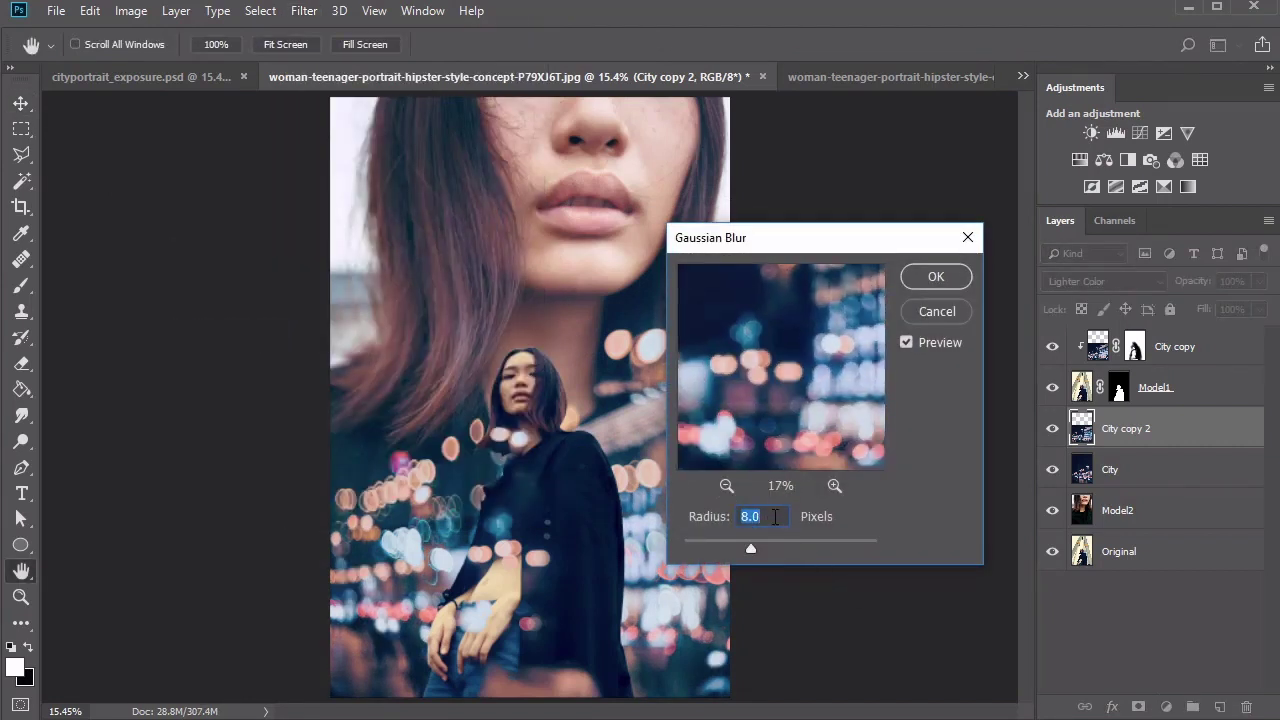
click(936, 277)
Step: Add a mask to City copy 2 and fade its lights beside the woman's shoulder and in the lower corners with a soft black brush at 41% opacity
click(1138, 707)
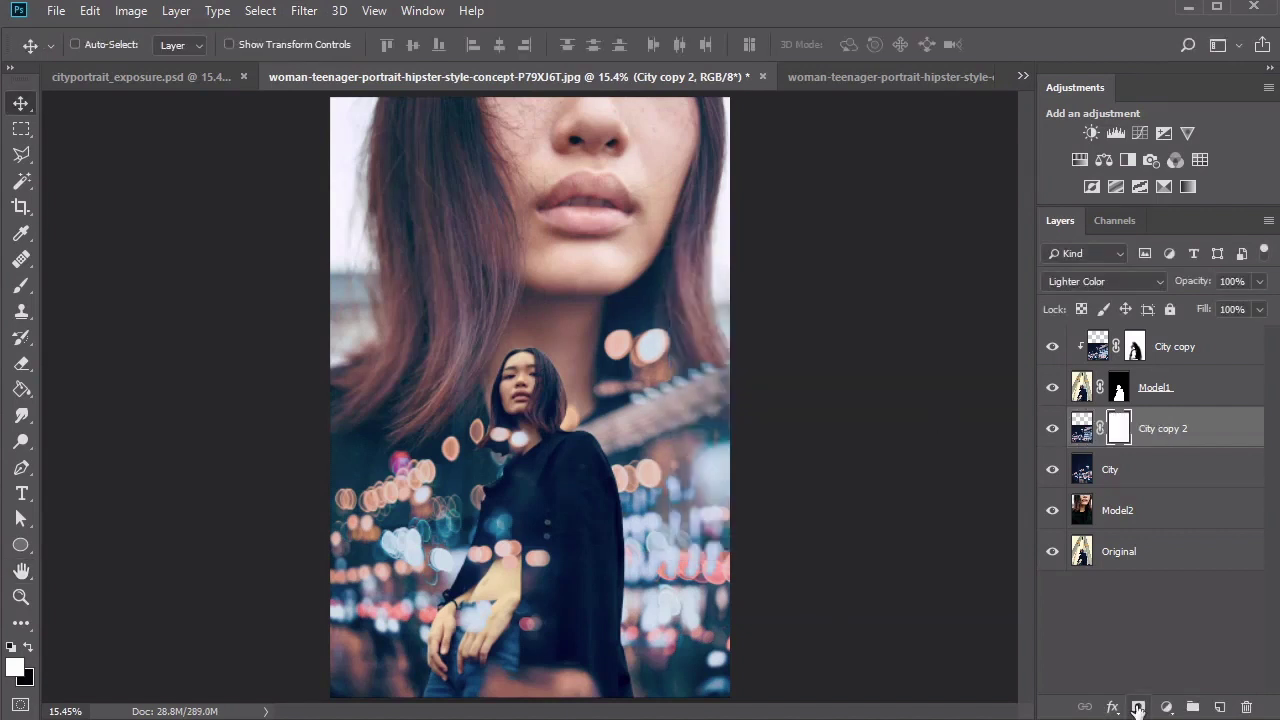
key(b)
right_click(645, 395)
key(Return)
drag(650, 400, 692, 399)
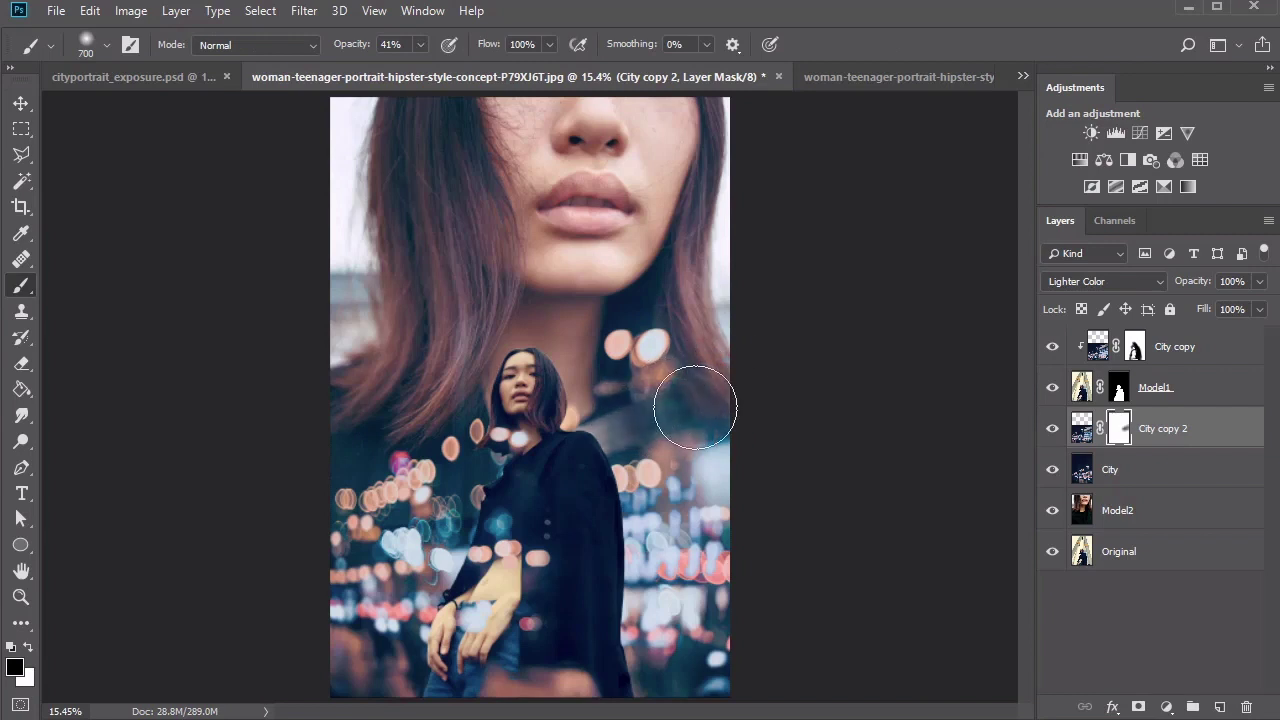
key(bracketright)
key(bracketright)
key(bracketright)
drag(357, 651, 355, 587)
mouse_move(720, 630)
mouse_down()
mouse_move(771, 571)
mouse_move(709, 643)
mouse_move(780, 600)
mouse_up()
Step: Refine the City copy 2 mask with a 400 px brush at 61% opacity and set the layer's opacity to 75%
key(bracketleft)
key(bracketleft)
key(bracketleft)
key(bracketleft)
key(bracketleft)
key(bracketleft)
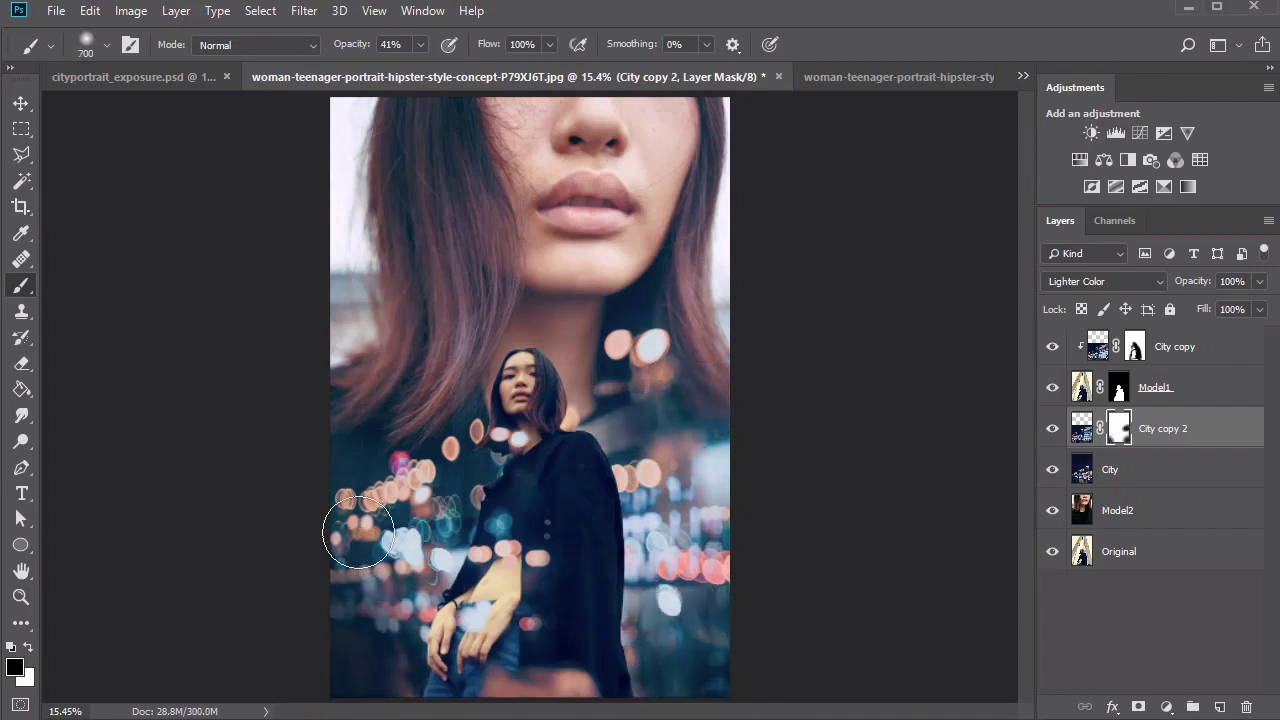
drag(421, 67, 441, 67)
click(435, 507)
drag(1236, 282, 1215, 282)
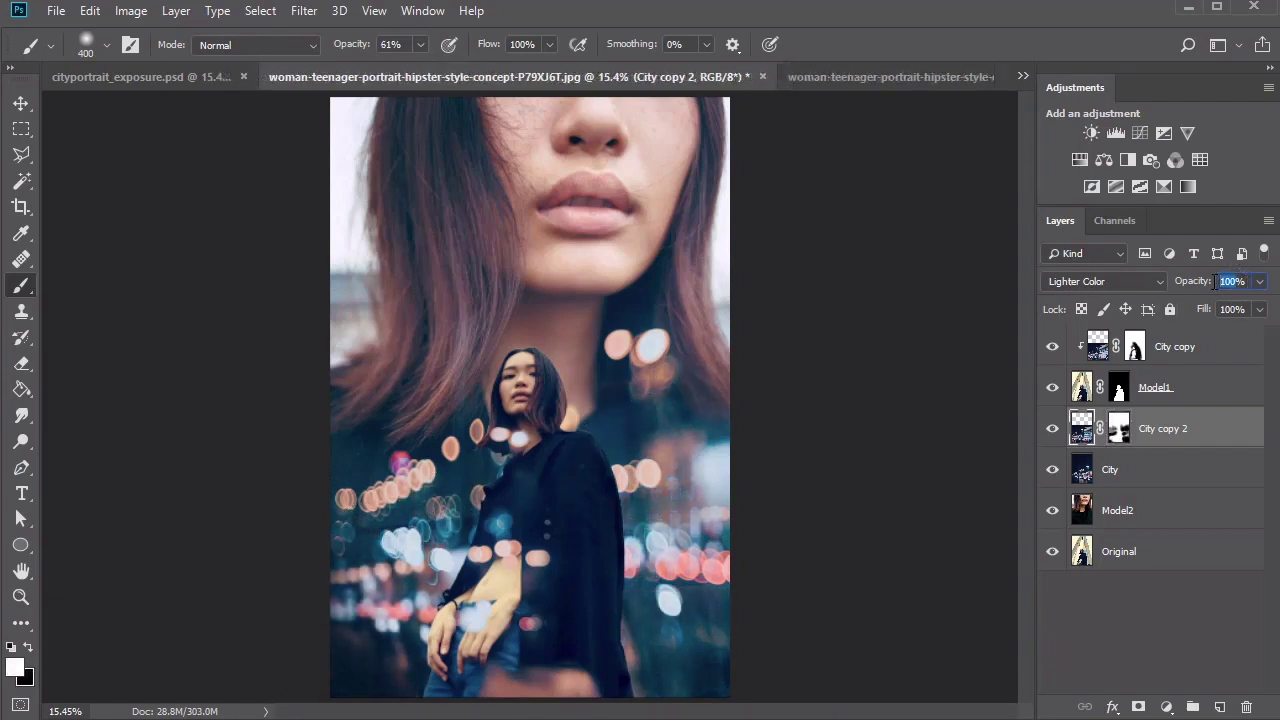
text(75)
Step: Clean up the Model1 mask around the standing woman's hair tips and collar with a small black brush at 61% opacity
click(1175, 346)
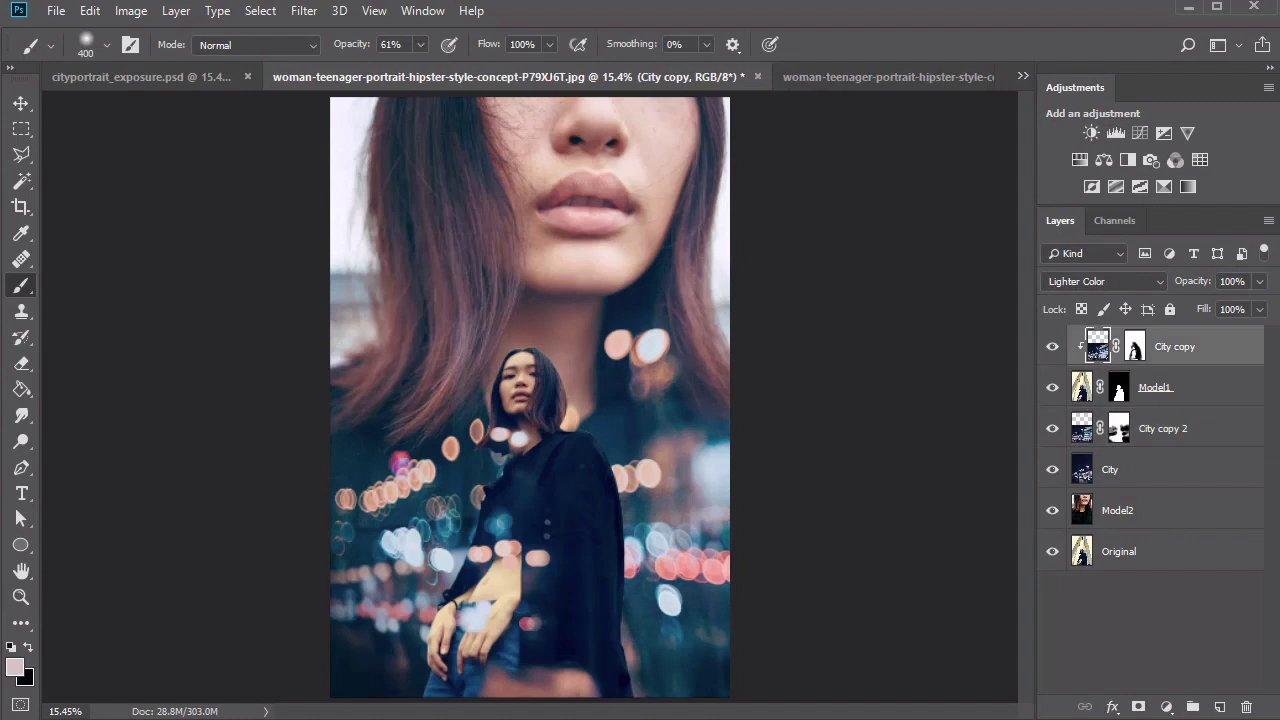
click(1165, 387)
scroll(456, 441, up, 4)
drag(456, 441, 539, 465)
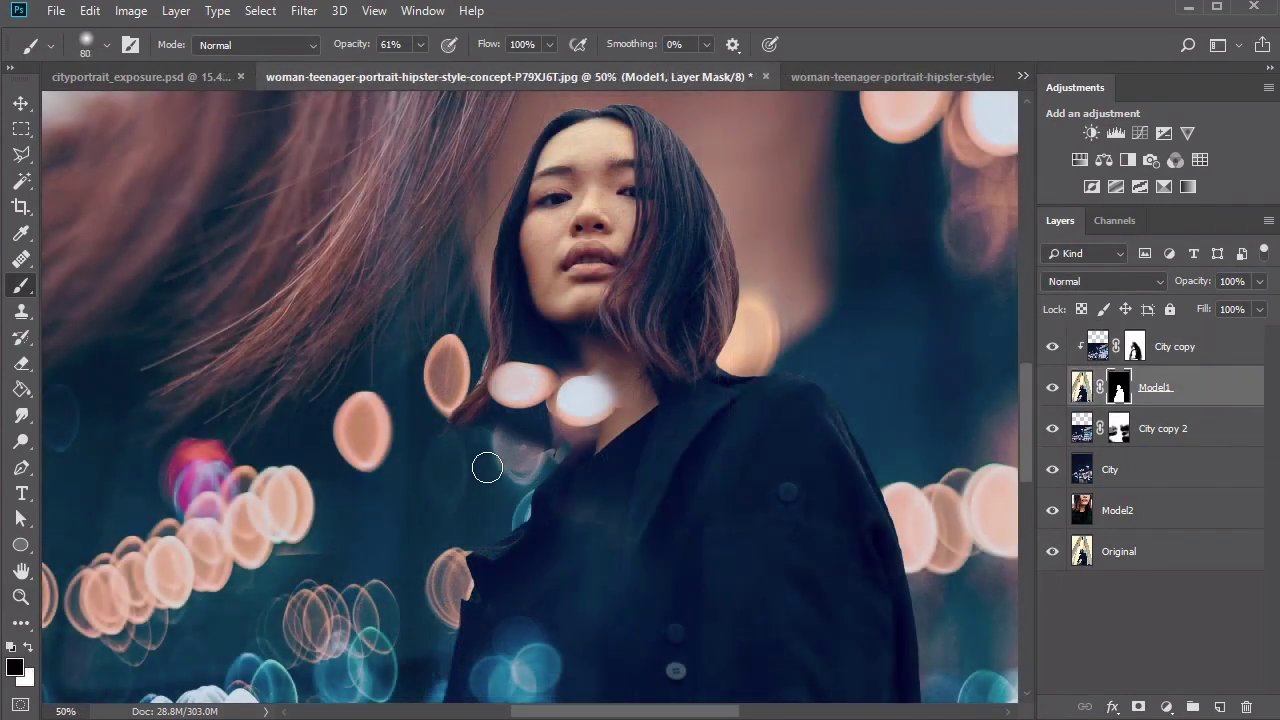
key(bracketleft)
key(bracketleft)
key(bracketleft)
mouse_move(458, 385)
mouse_down()
mouse_move(487, 365)
mouse_move(459, 372)
mouse_up()
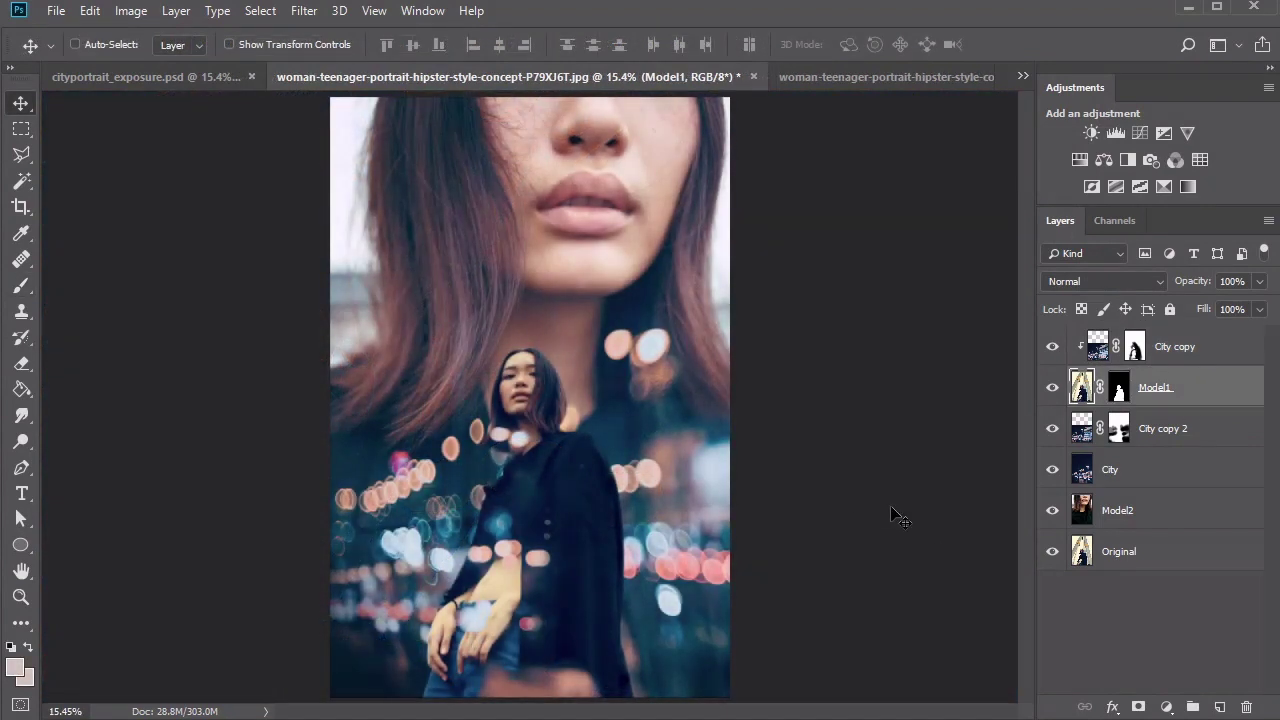
Step: Add a new clipped layer above City copy and set its blend mode to Soft Light
click(1220, 707)
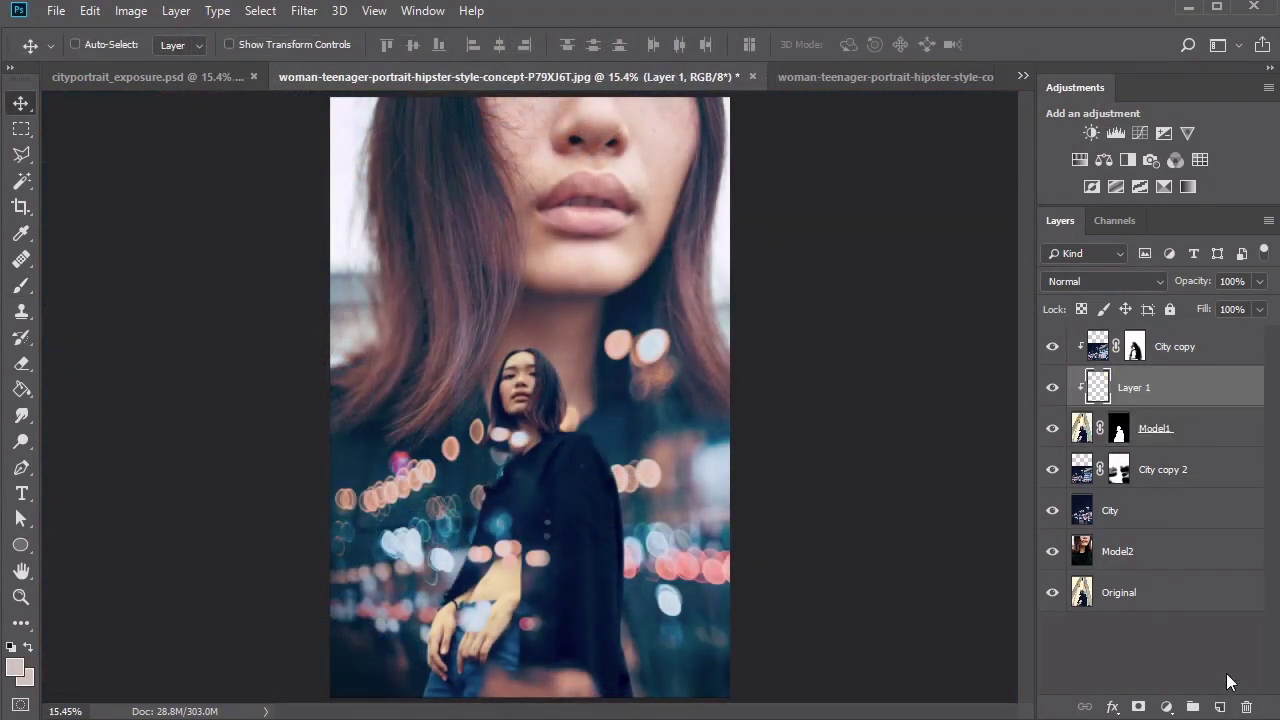
drag(1186, 392, 1178, 341)
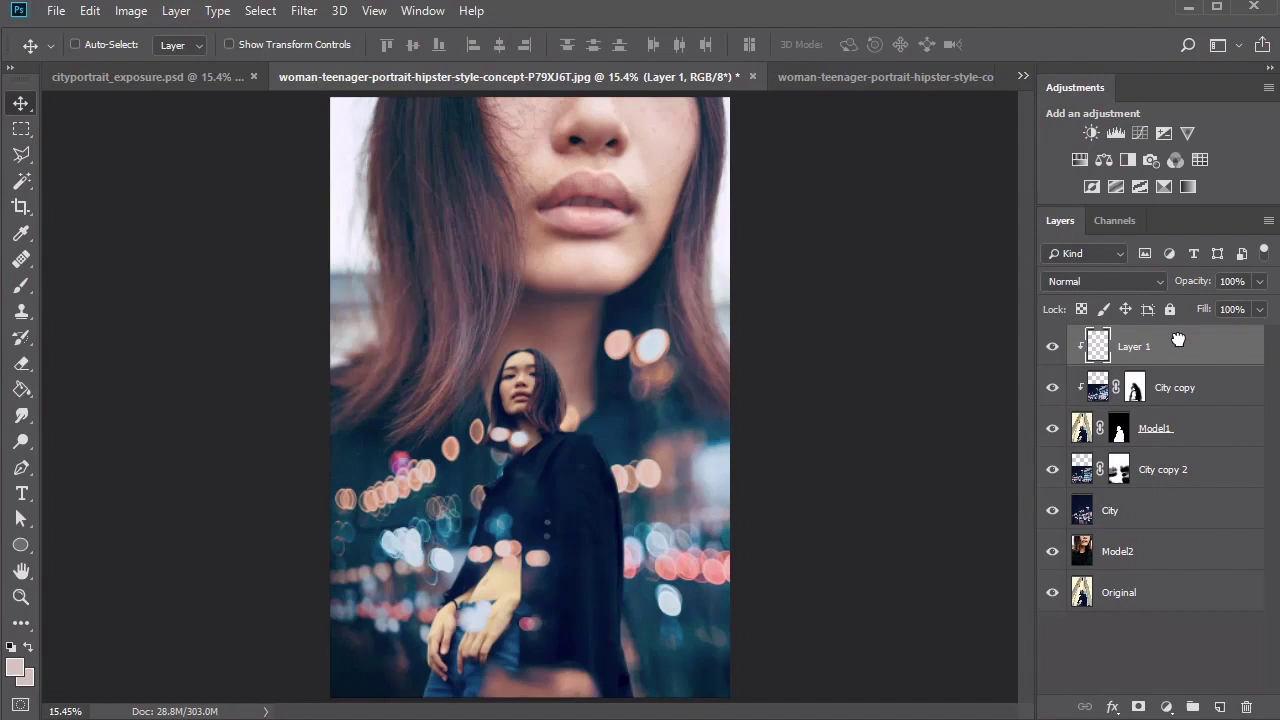
click(1105, 281)
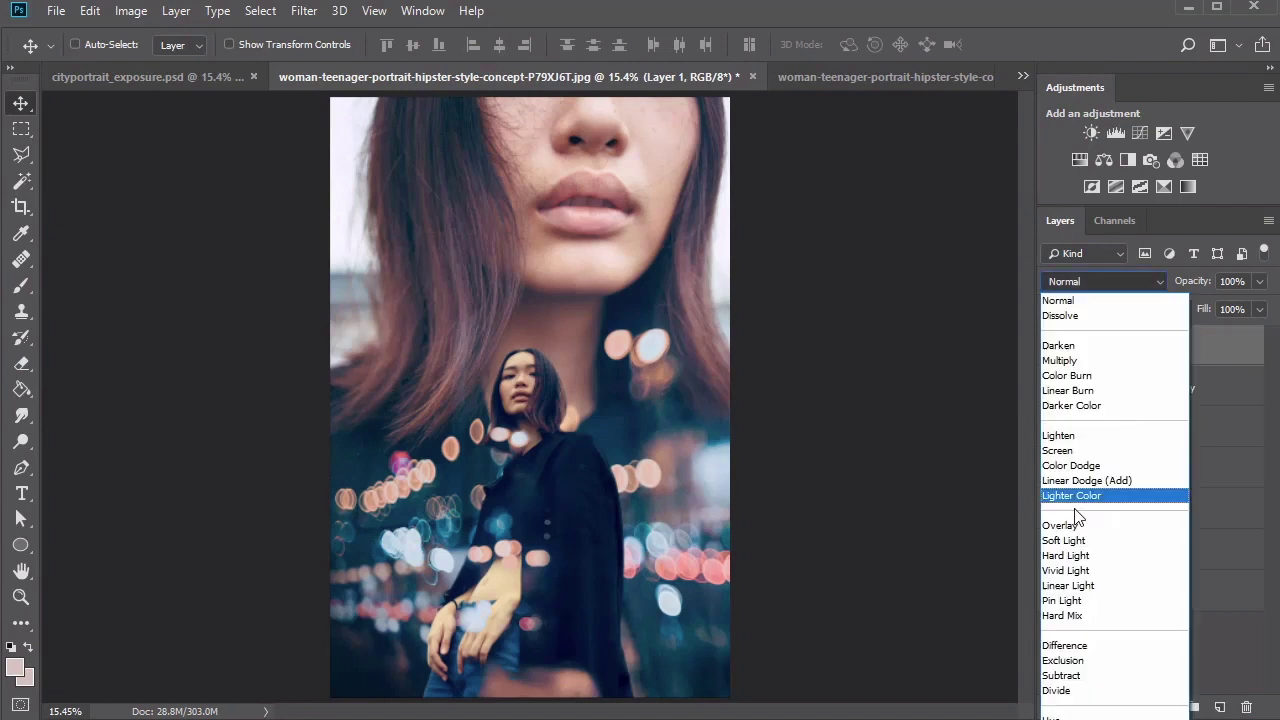
click(1081, 540)
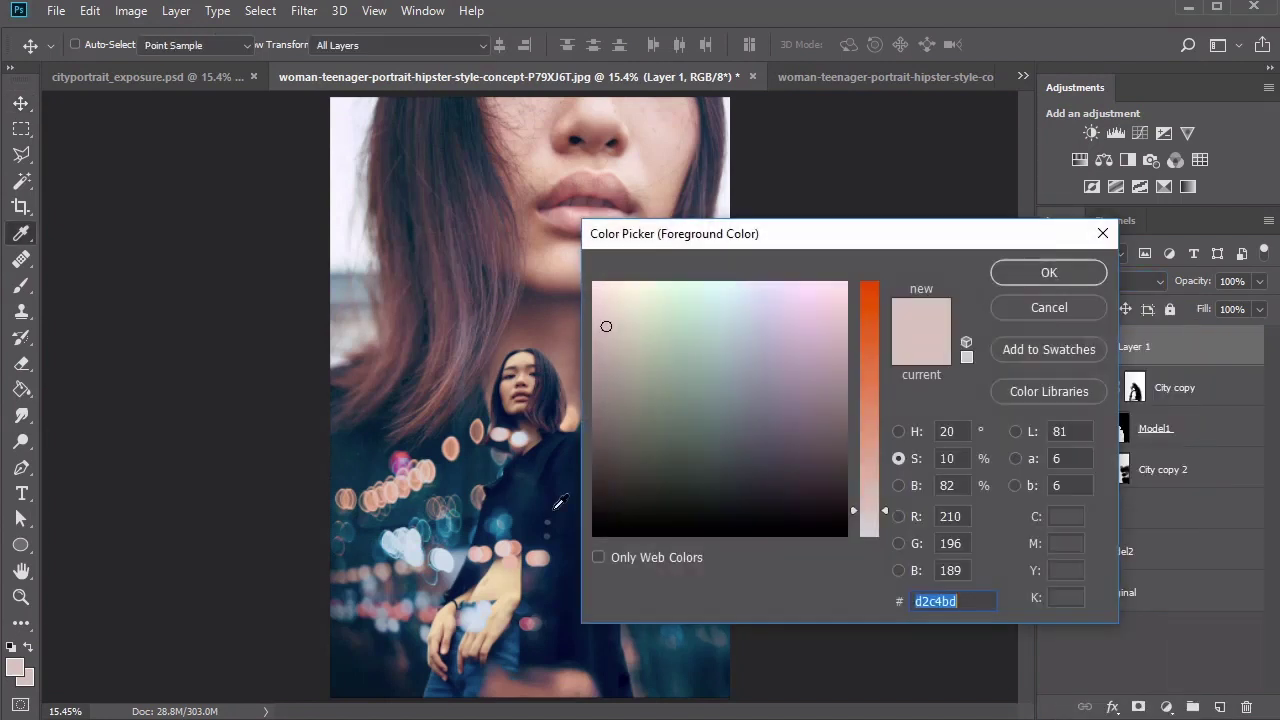
Step: Paint soft highlights in colour d2c4bd over the standing woman's hands and coat on the new Soft Light layer
click(962, 600)
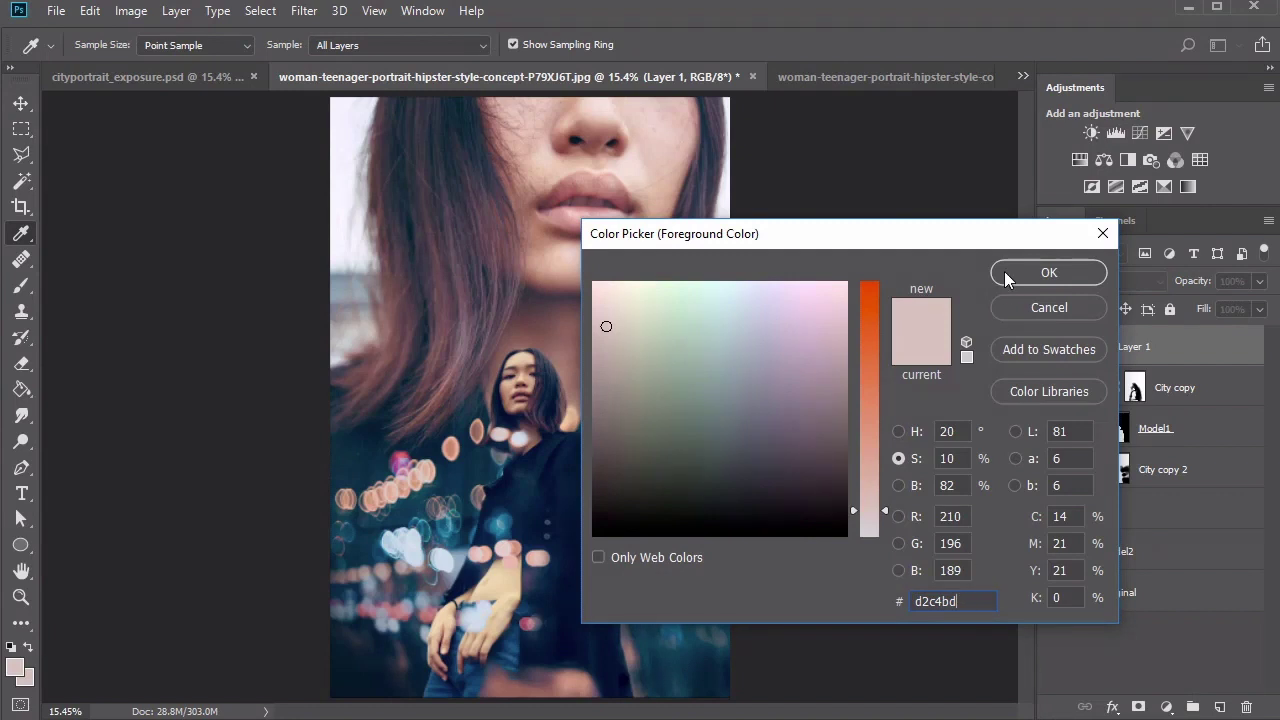
click(1049, 272)
key(b)
mouse_move(438, 595)
mouse_down()
mouse_move(490, 497)
mouse_move(527, 465)
mouse_move(503, 582)
mouse_move(527, 590)
mouse_move(429, 643)
mouse_move(459, 660)
mouse_move(511, 578)
mouse_move(482, 418)
mouse_move(526, 547)
mouse_move(519, 617)
mouse_move(462, 448)
mouse_move(456, 494)
mouse_move(469, 509)
mouse_move(447, 560)
mouse_move(509, 457)
mouse_move(474, 582)
mouse_move(543, 594)
mouse_up()
Step: Rename the Soft Light layer as Light and compare the image with it hidden and shown
double_click(1135, 346)
text(Light)
key(Return)
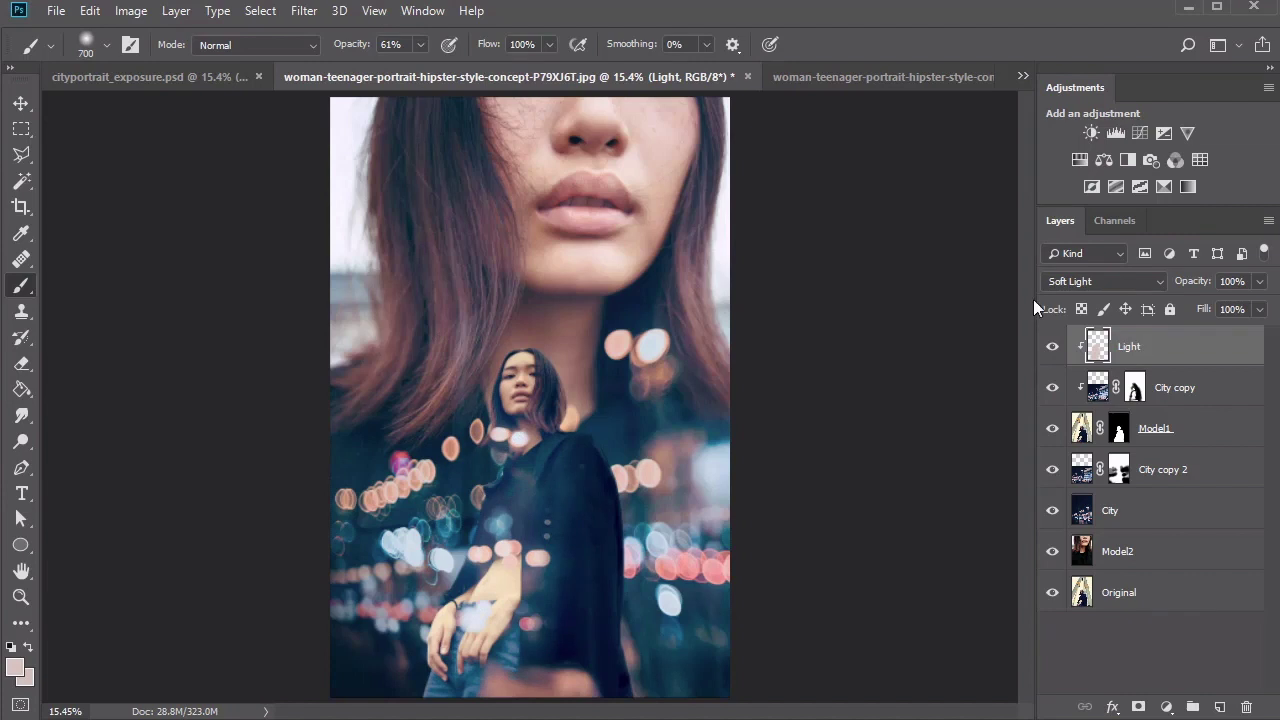
click(1052, 346)
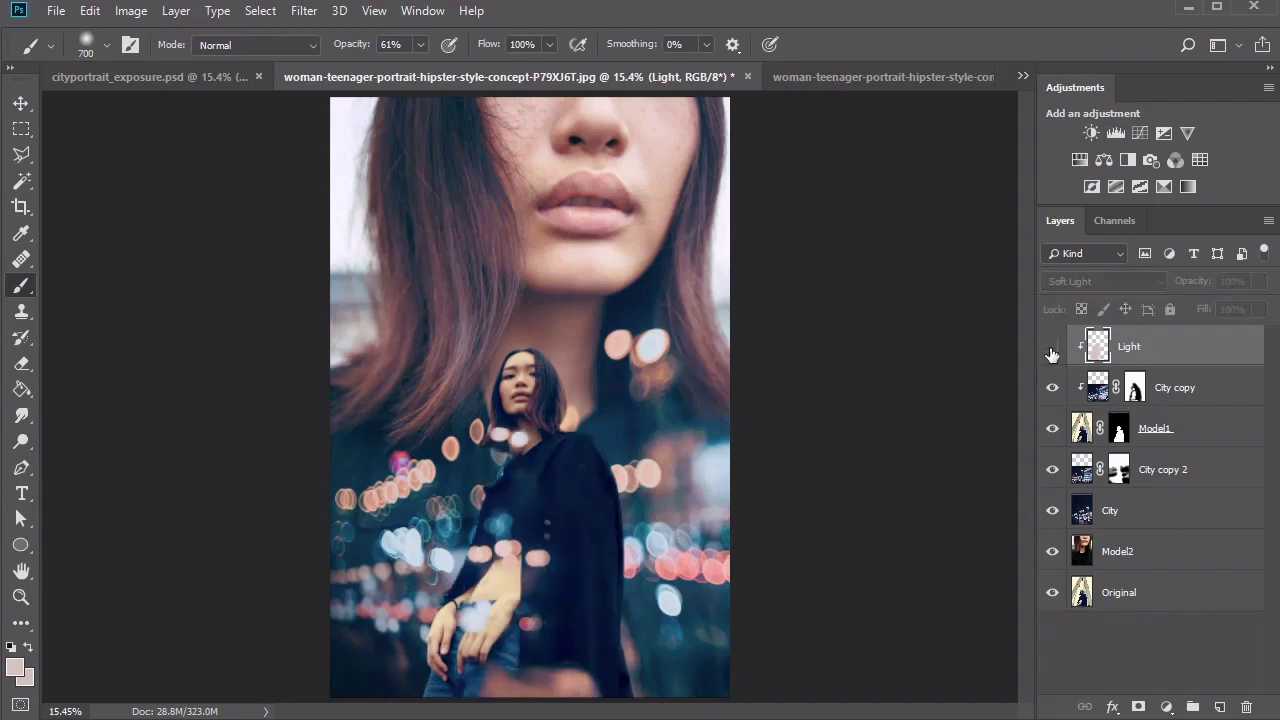
click(1052, 346)
Step: Create a new top layer and draw a non-reversed linear dark navy-to-transparent gradient upward from the woman's waist to her head
key(v)
click(1219, 707)
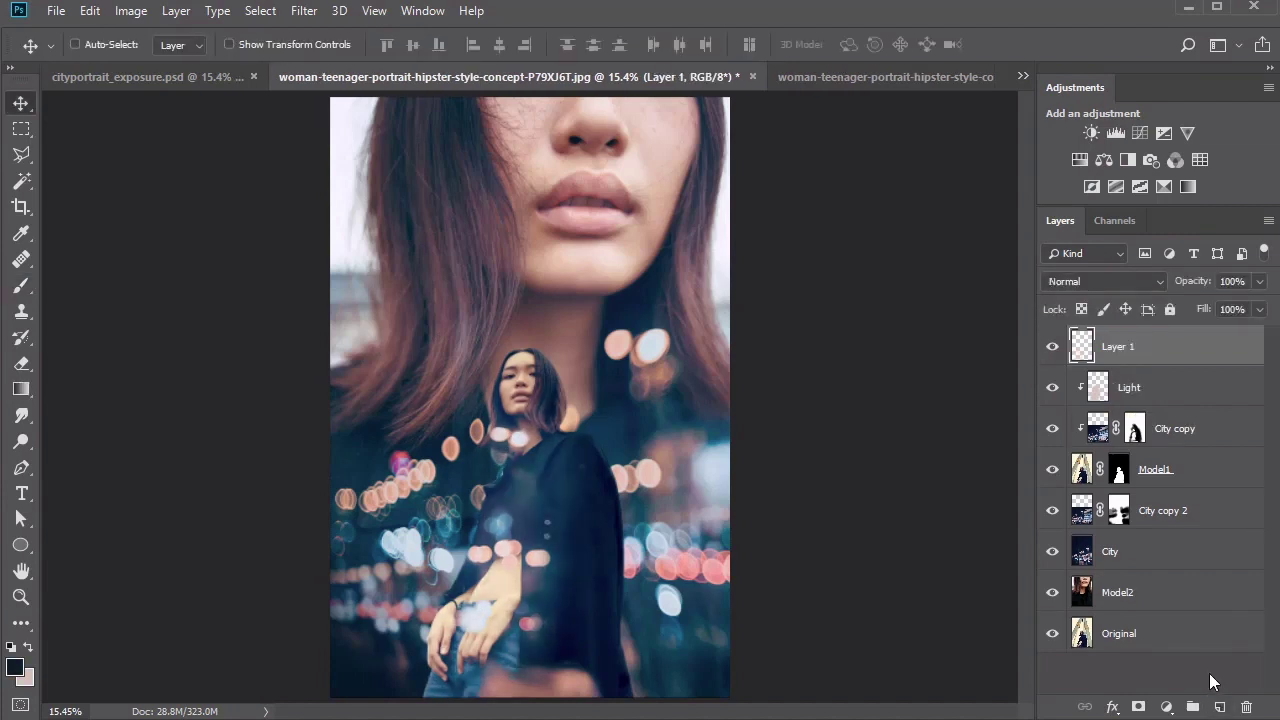
click(21, 389)
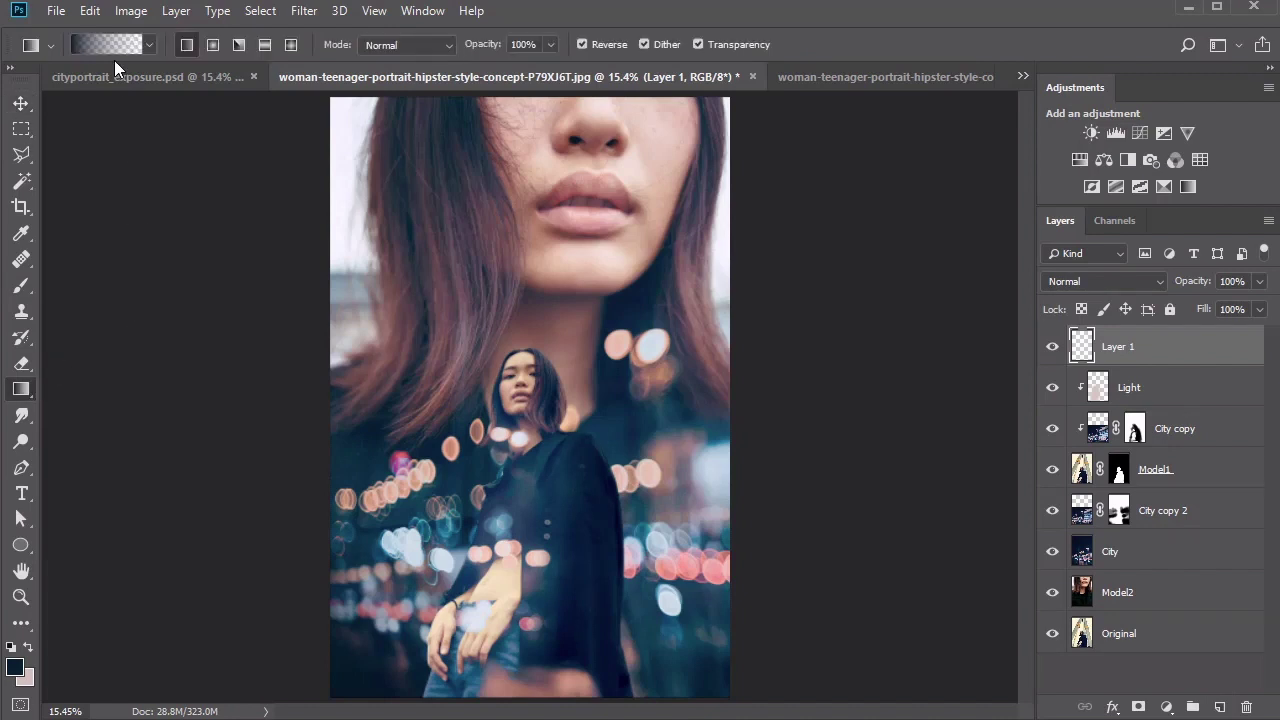
click(582, 44)
drag(604, 550, 604, 345)
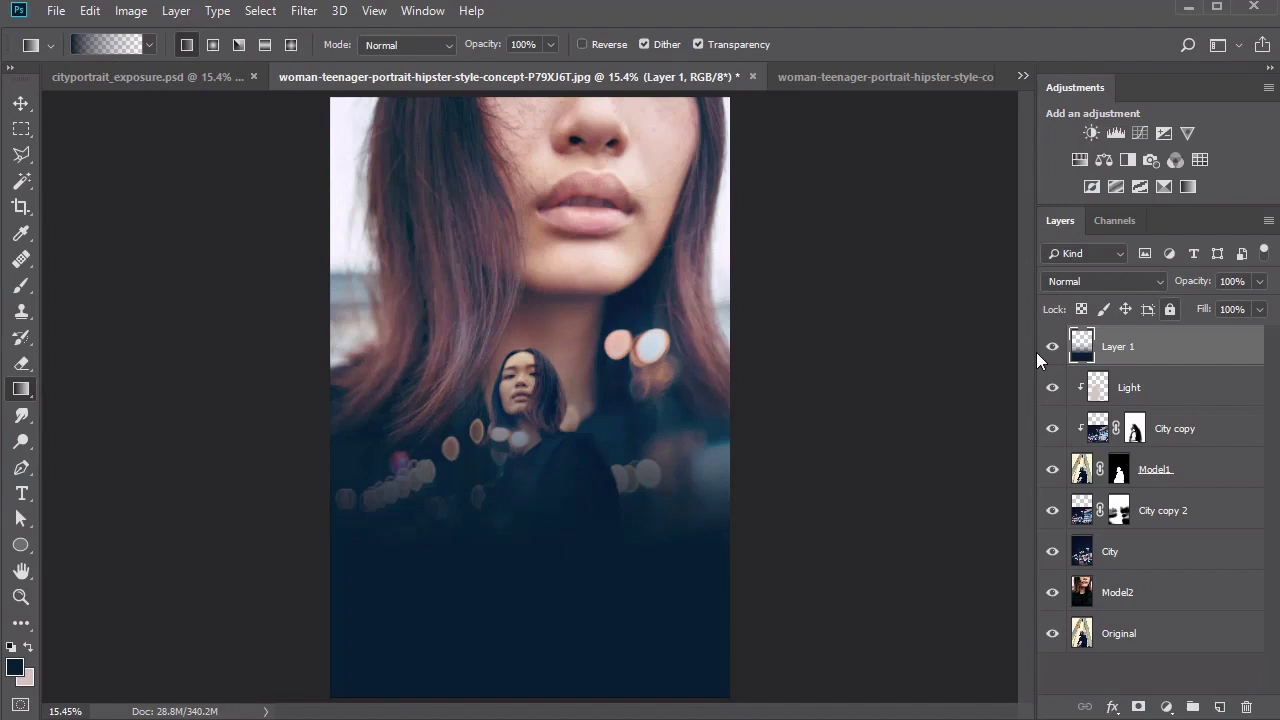
Step: Set the gradient layer's blend mode to Lighten and its opacity to 80%
click(1114, 281)
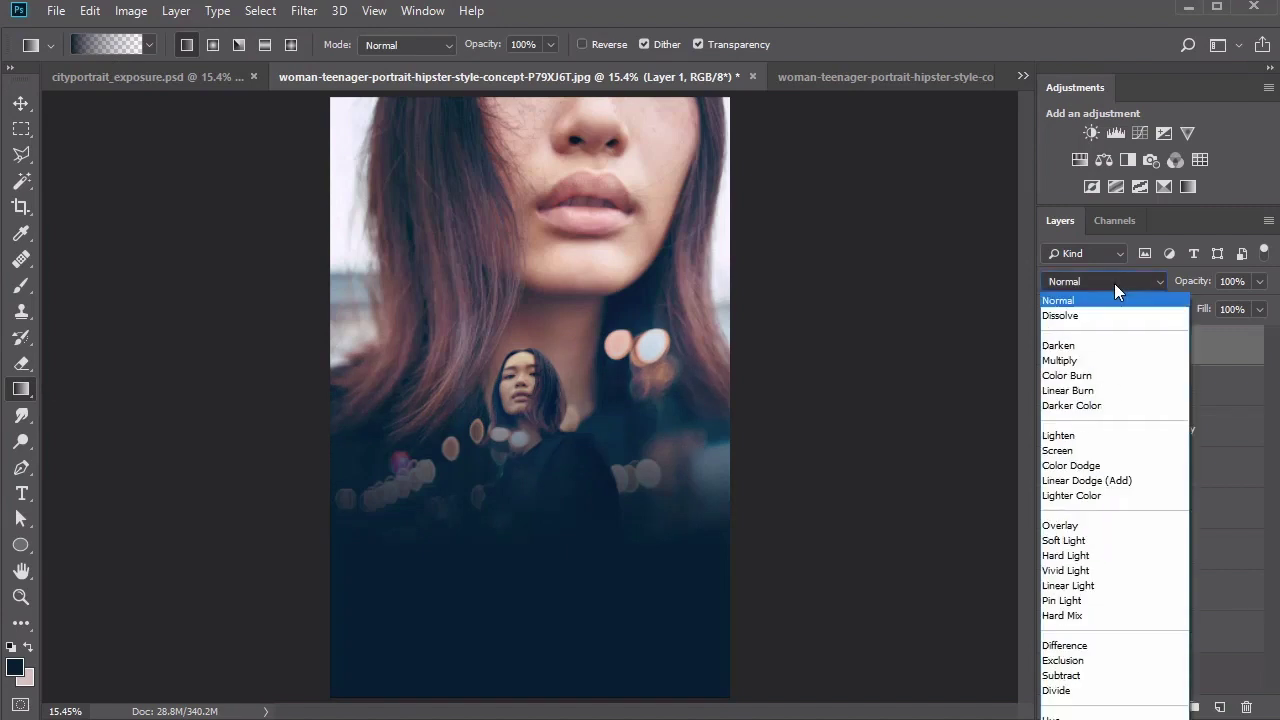
click(1093, 436)
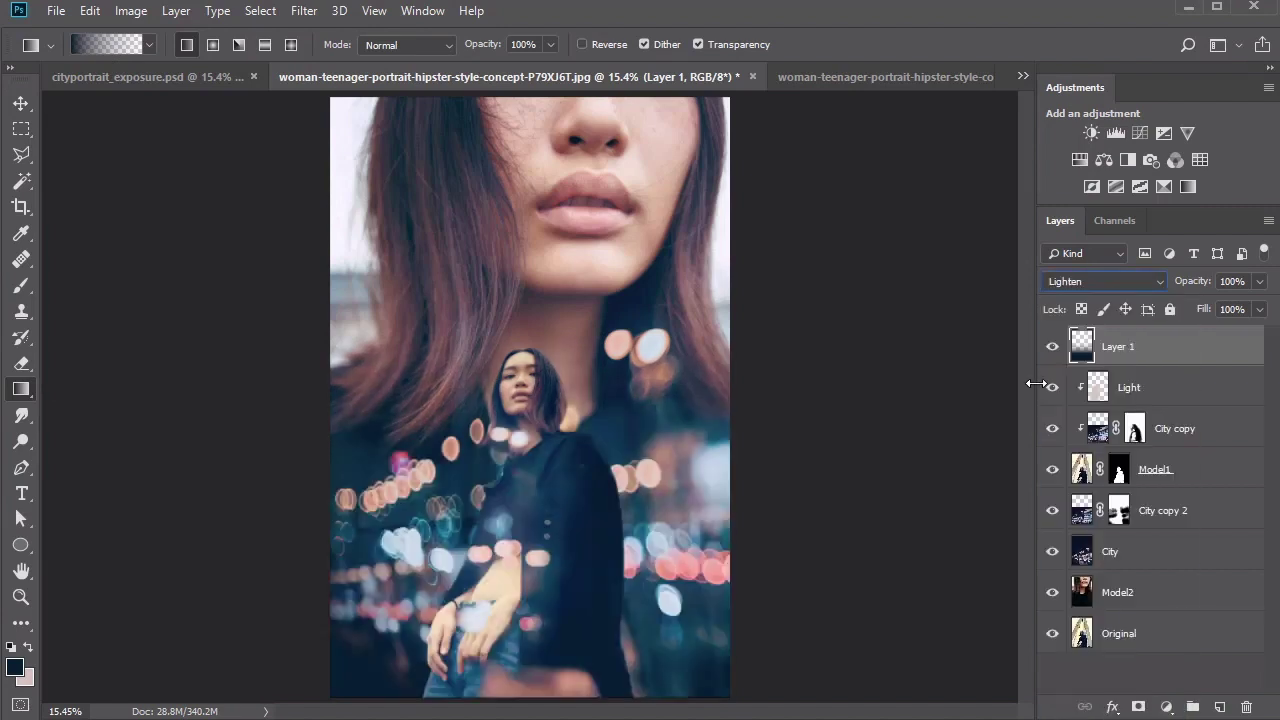
click(1238, 281)
text(80)
key(Return)
key(v)
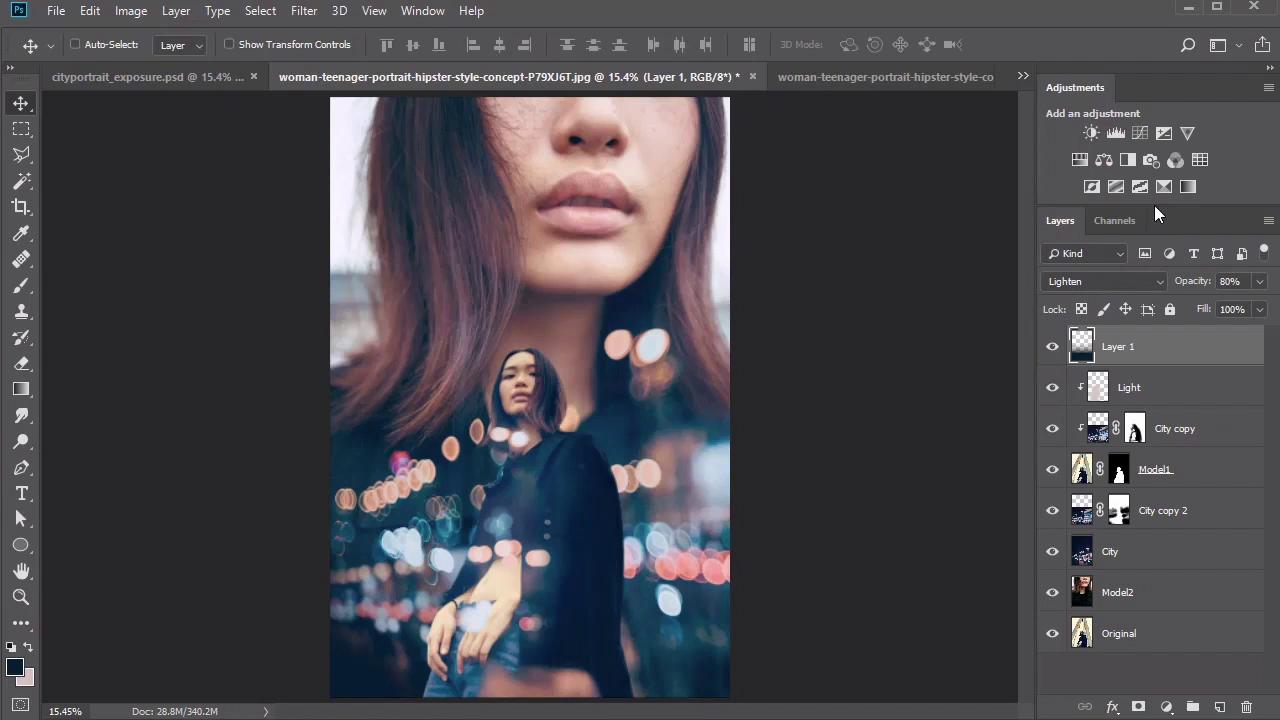
Step: Add a Color Lookup adjustment using the Crisp_Warm.look 3D LUT and set its opacity to 25%
click(1200, 160)
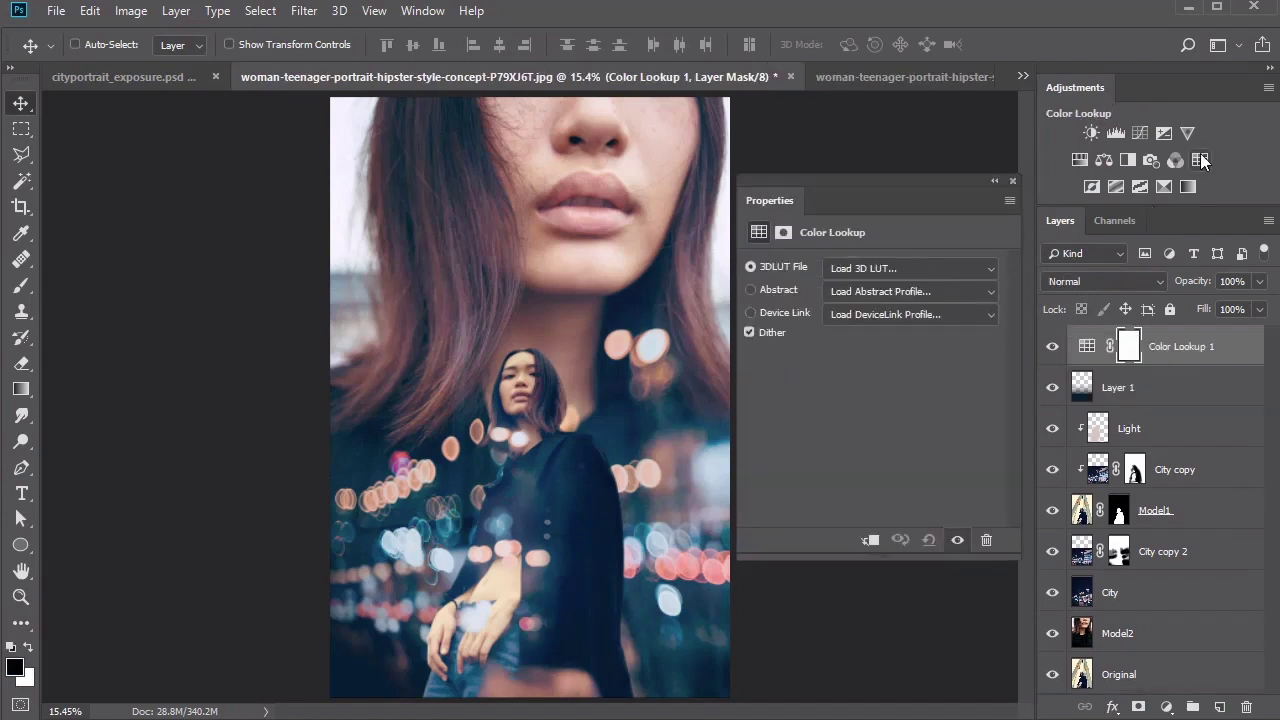
click(945, 268)
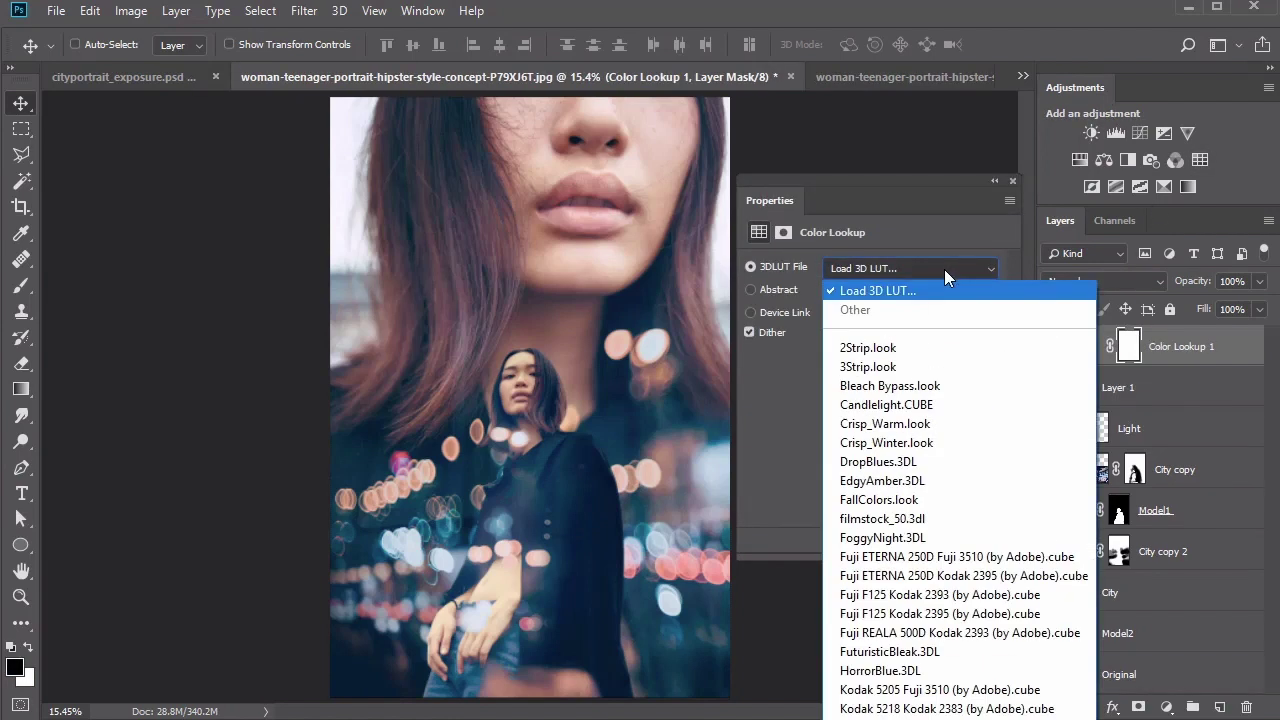
click(918, 424)
click(1012, 181)
click(1232, 281)
text(25)
key(Return)
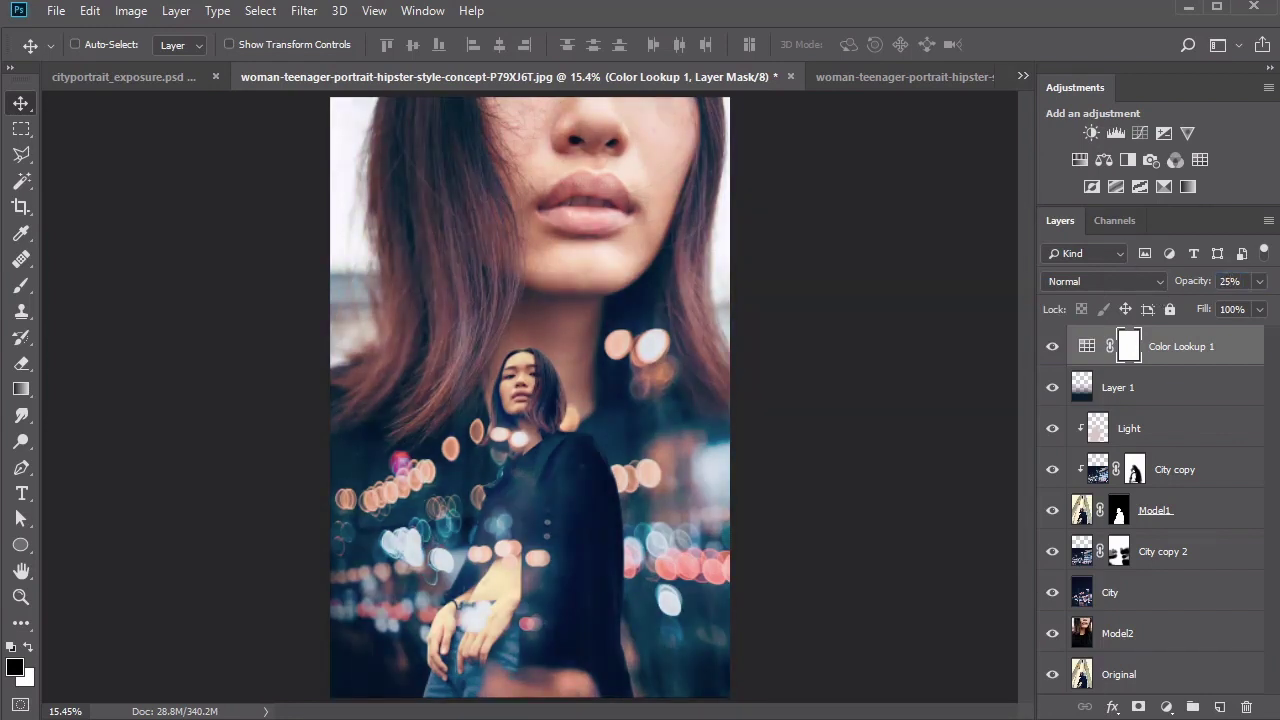
Step: Add a Gradient Map adjustment with the blue-to-white preset, keeping 180cb2 as the dark stop colour
click(1187, 186)
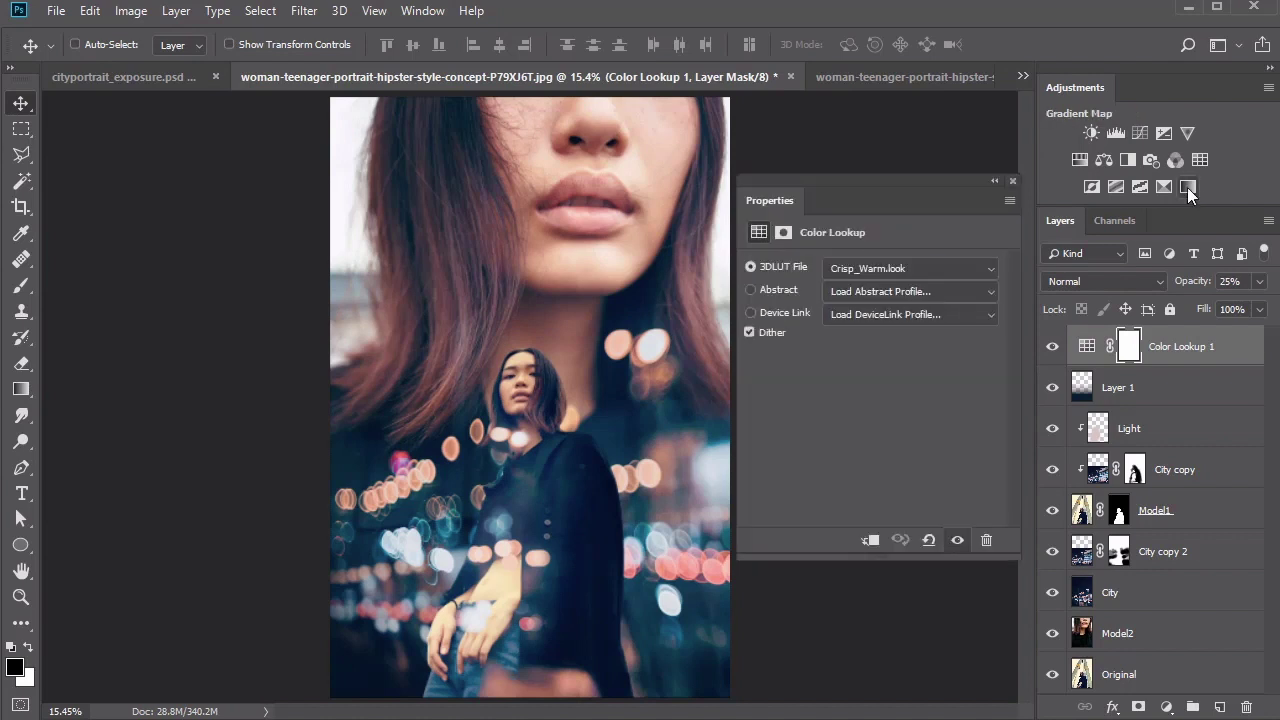
click(856, 270)
click(920, 175)
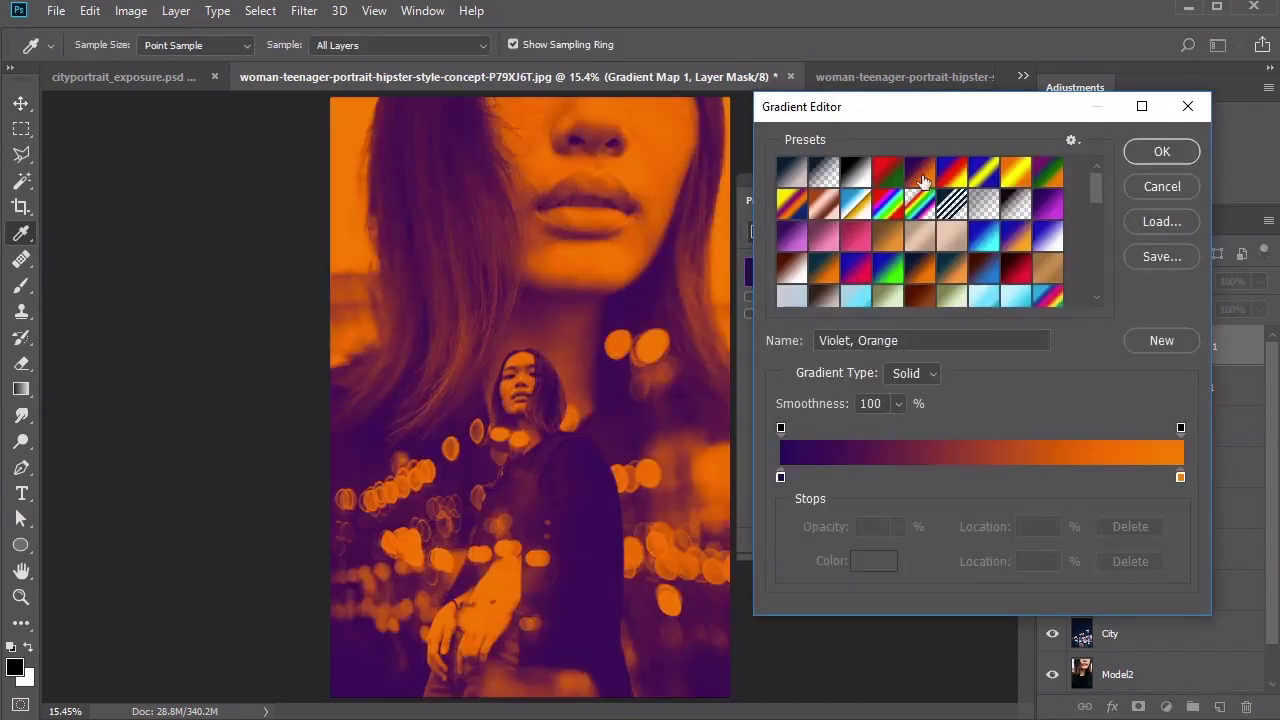
click(855, 272)
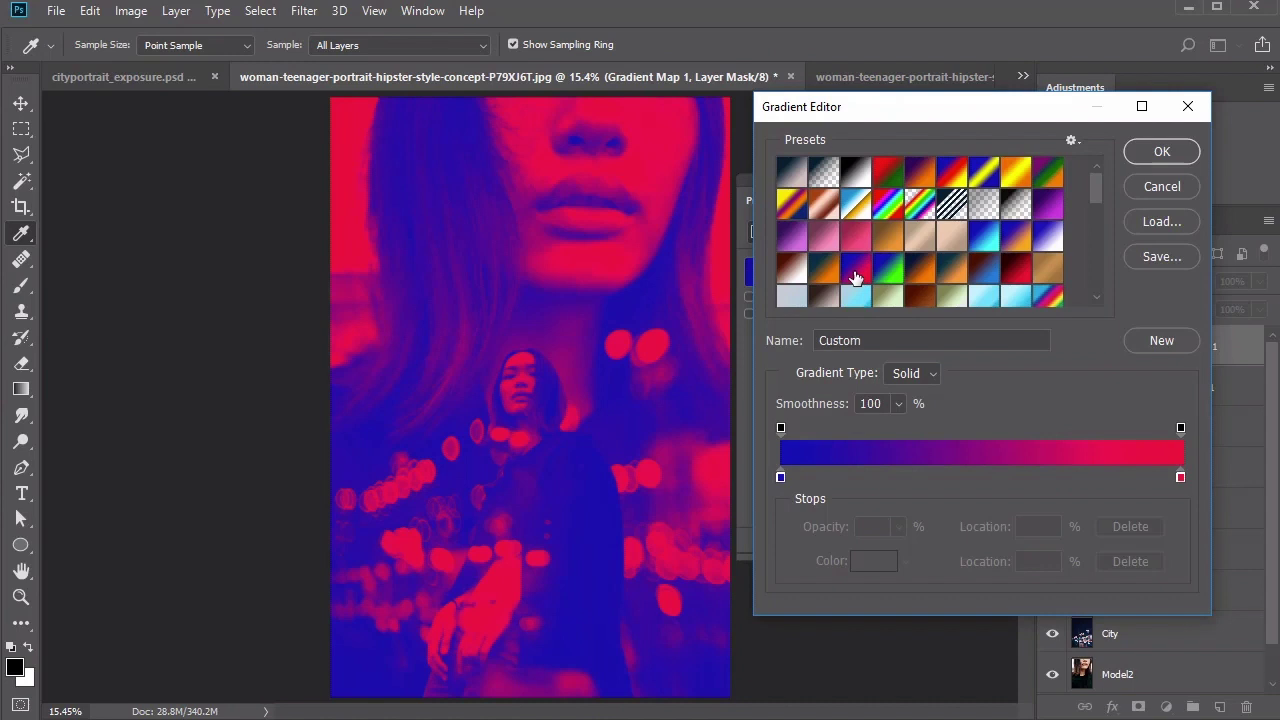
click(983, 241)
click(1047, 240)
click(781, 478)
click(870, 566)
click(979, 607)
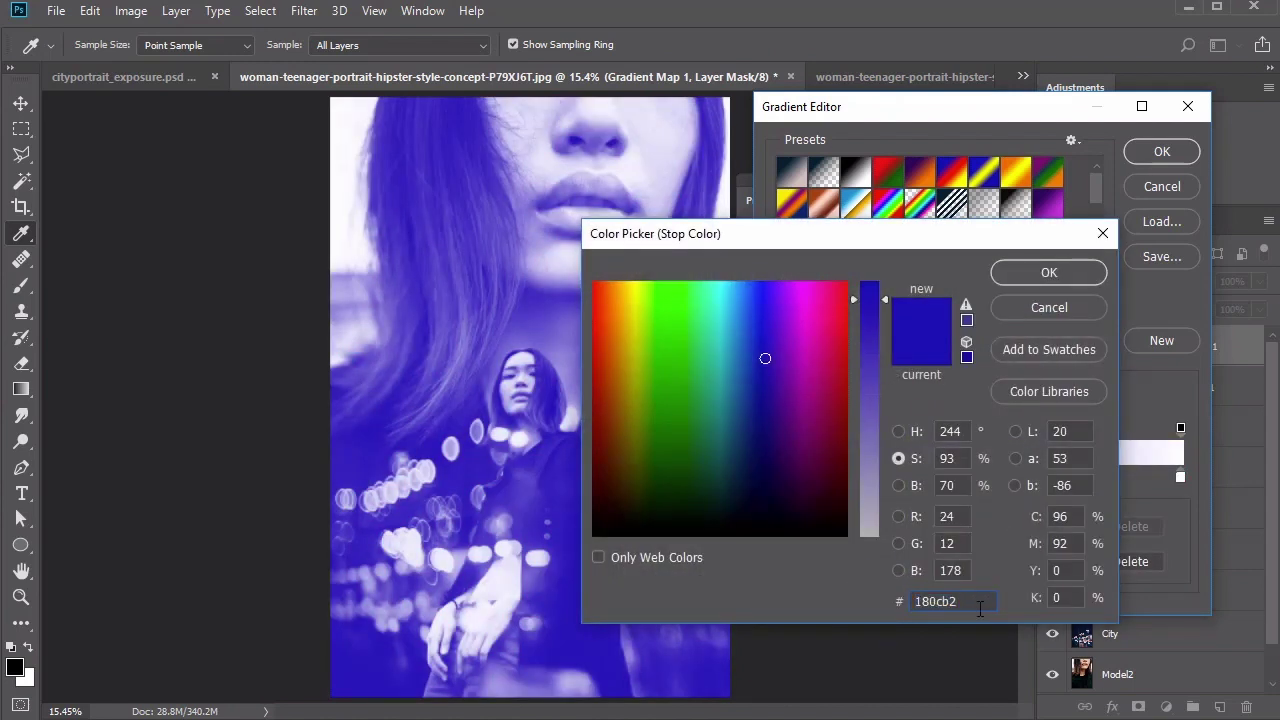
click(1033, 274)
key(Return)
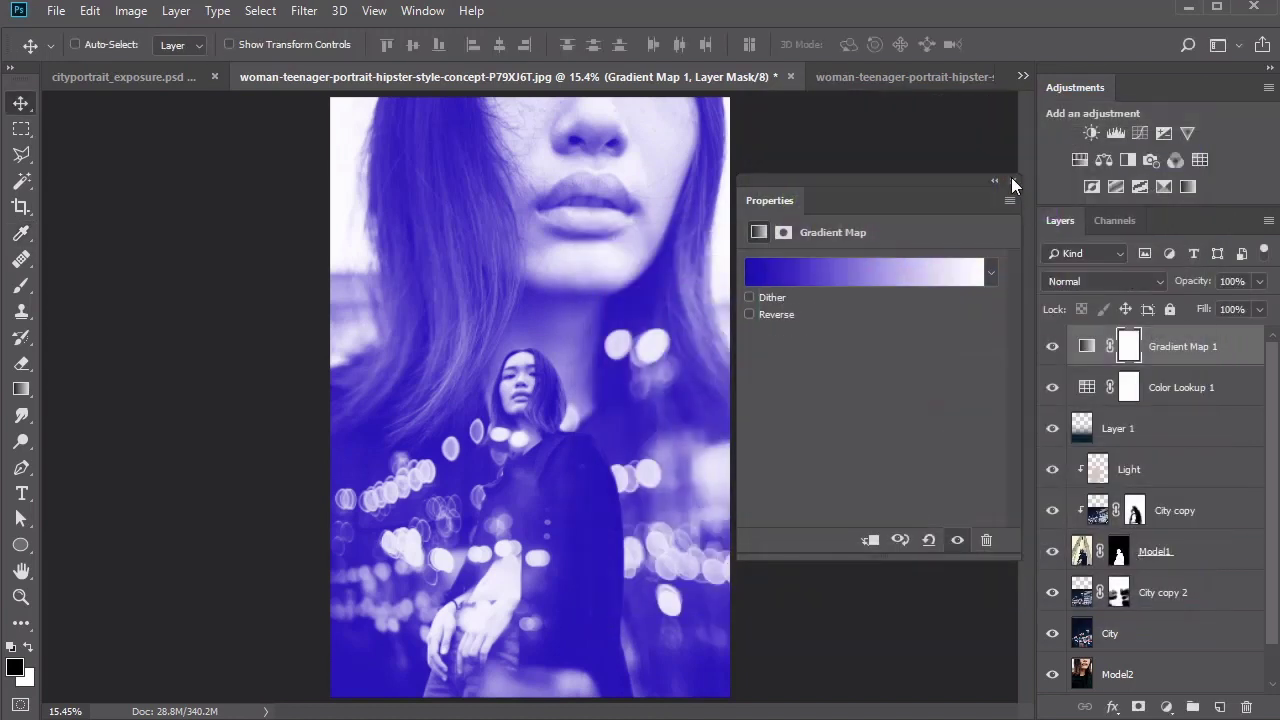
Step: Set the Gradient Map layer's blend mode to Soft Light and its opacity to 30%
click(1017, 184)
click(1106, 281)
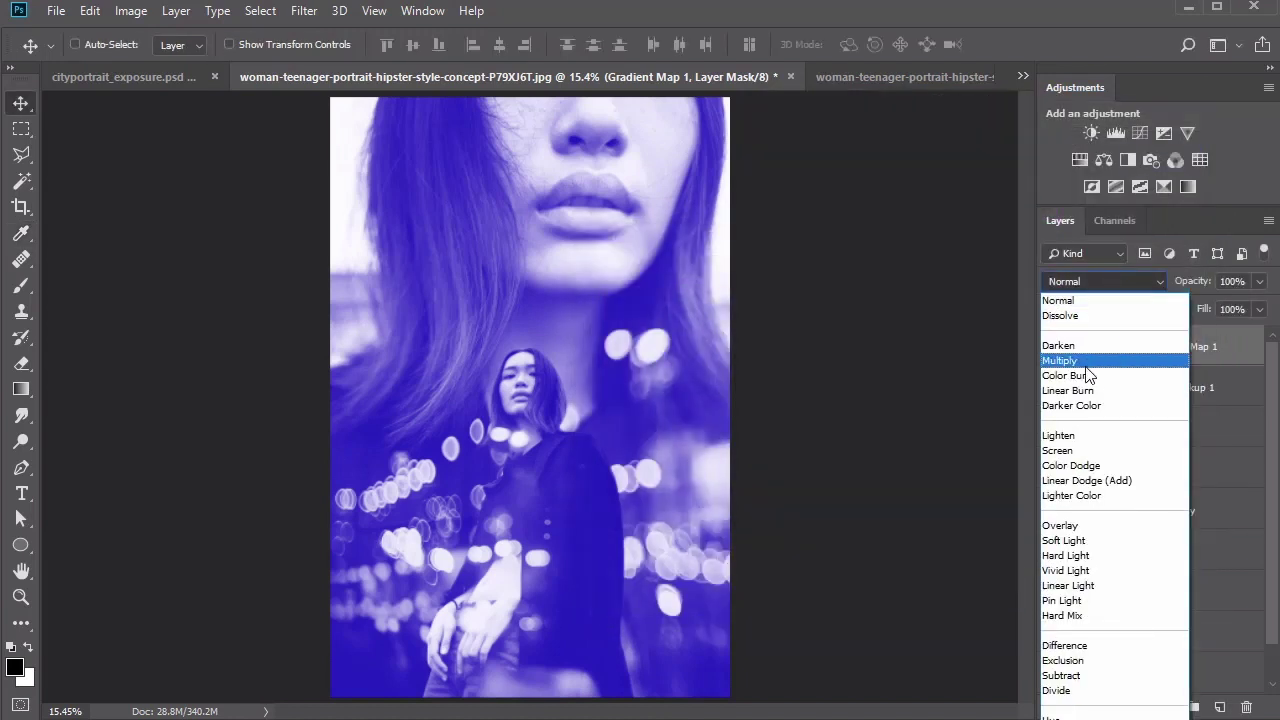
click(1074, 545)
key(3)
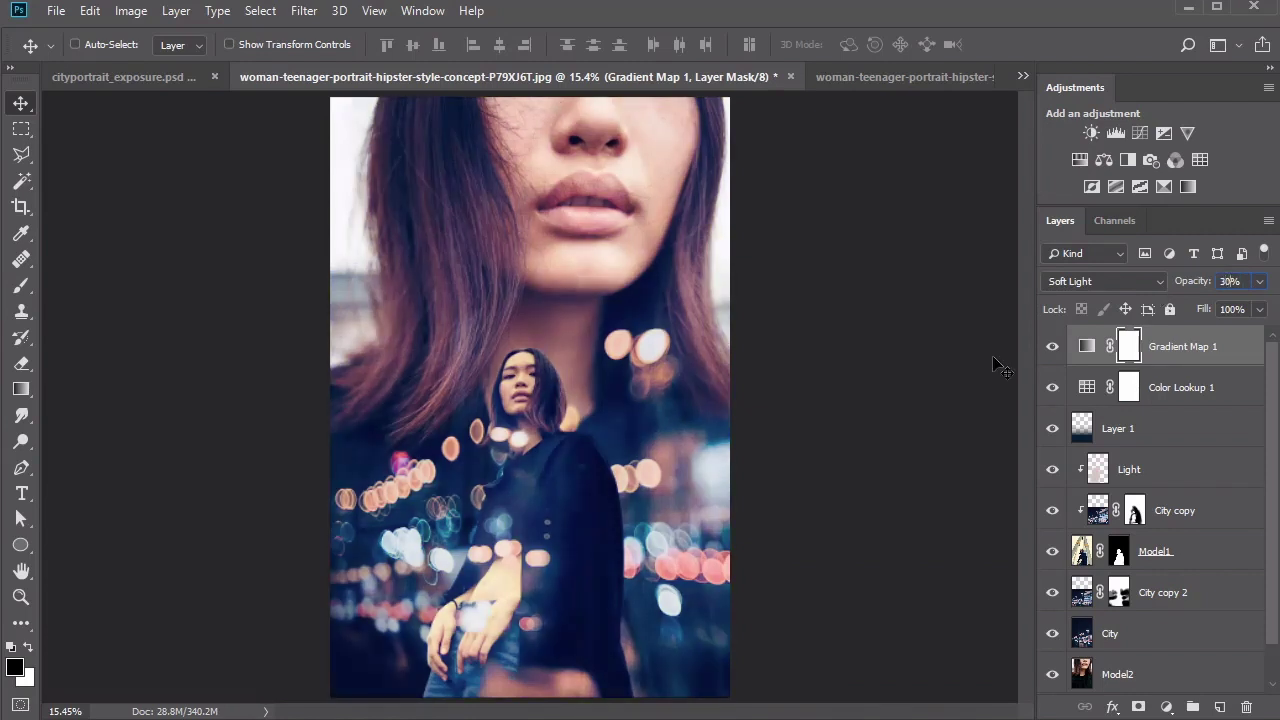
Step: Add a Channel Mixer adjustment with the Red output channel set to Red 92, Green 2, Blue -7 and Constant 10
click(1175, 160)
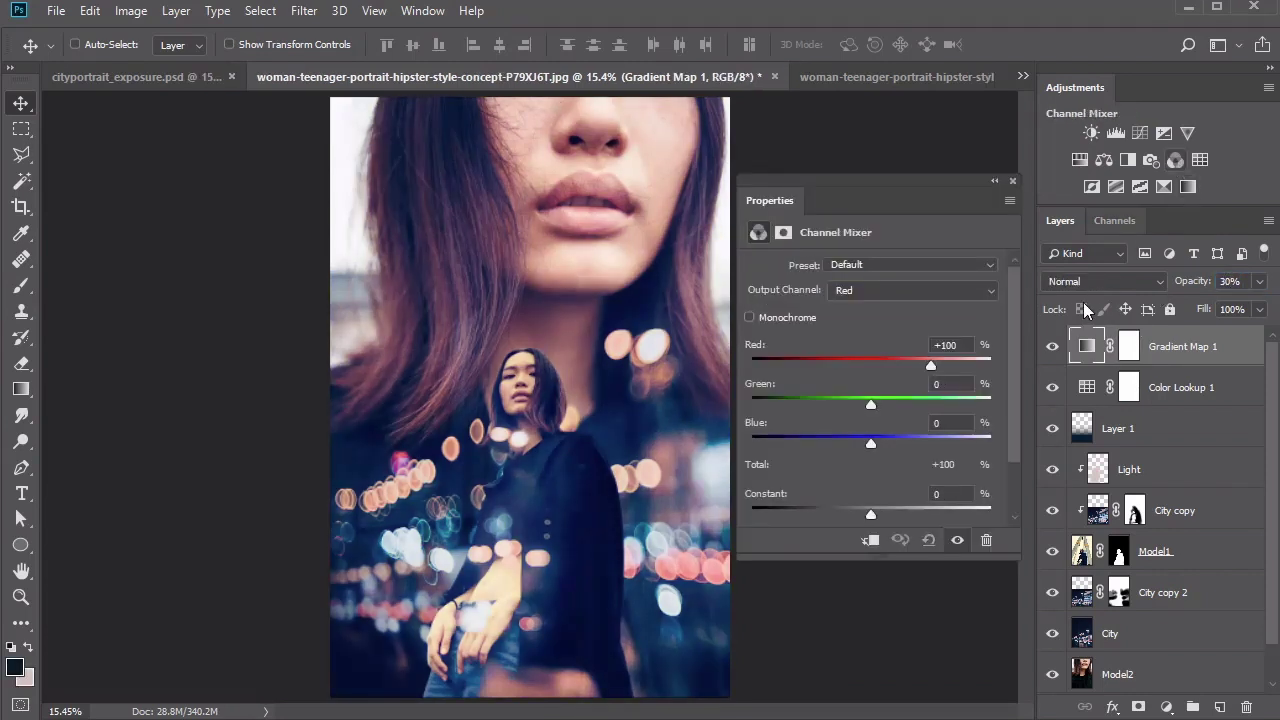
text(10)
key(Tab)
text(92)
key(Tab)
text(2)
key(Tab)
text(-7)
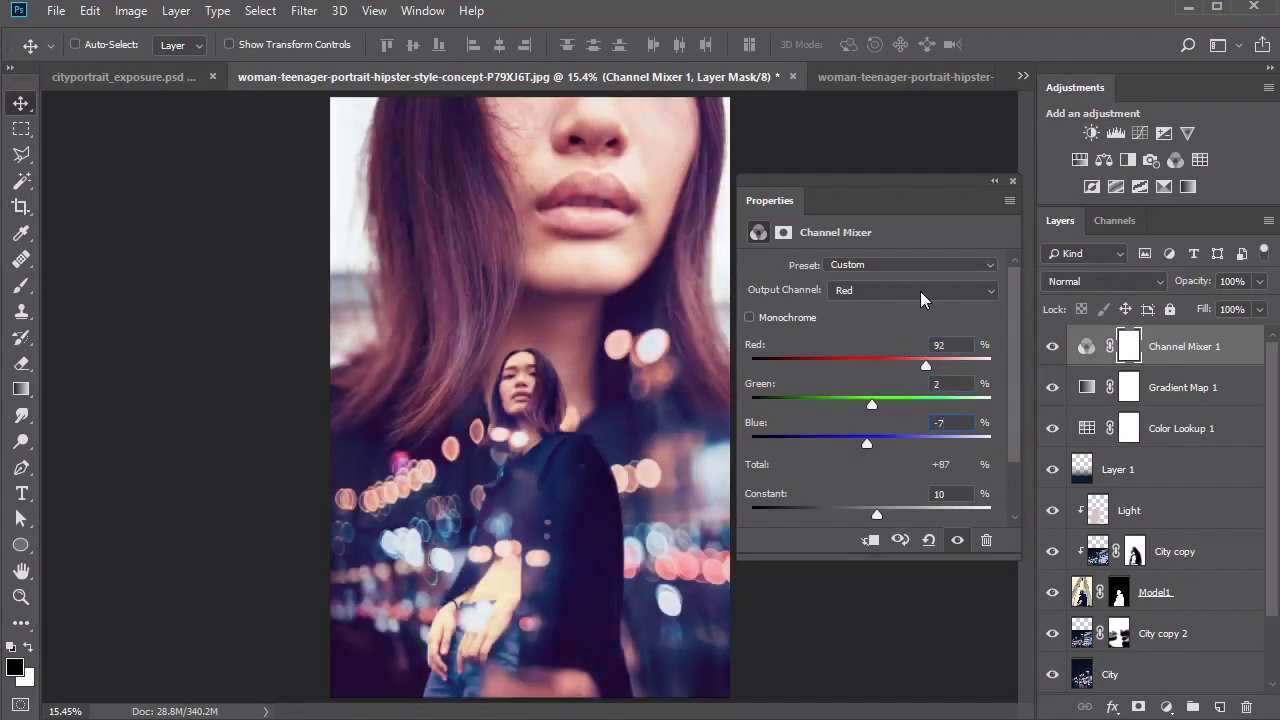
Step: In the Channel Mixer's Green output channel, set Green to 107 and Constant to 2
click(918, 290)
click(903, 325)
click(950, 384)
text(107)
key(Tab)
key(Tab)
text(2)
key(Return)
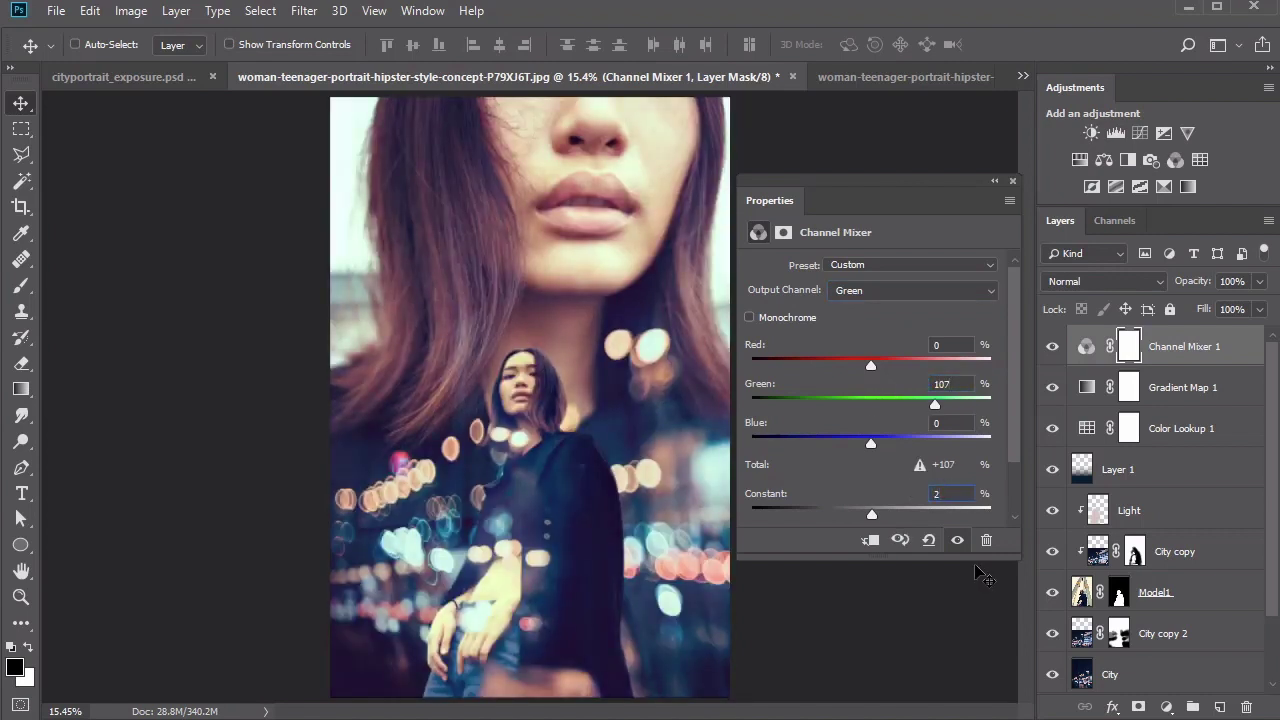
Step: In the Channel Mixer's Blue output channel, set Red to -5, Green to 23 and Constant to -15, and close its settings
key(alt+5)
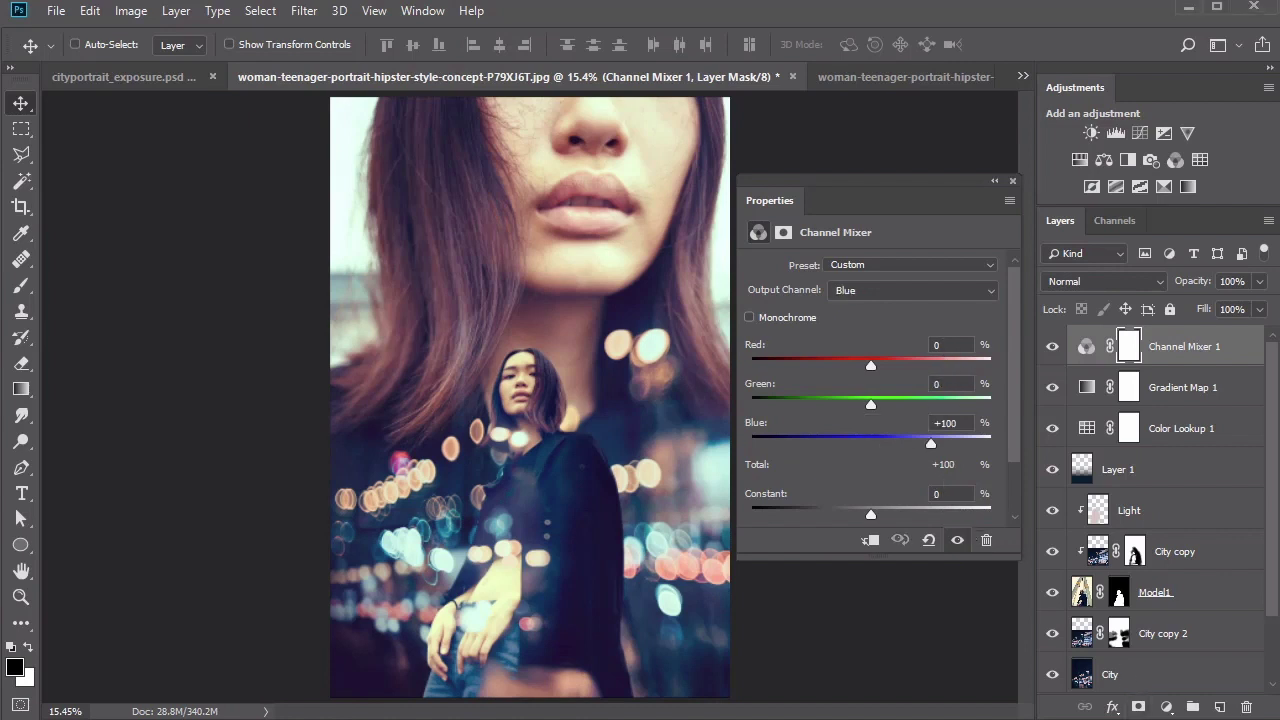
double_click(941, 345)
text(-5)
key(Tab)
text(23)
double_click(953, 497)
text(-15)
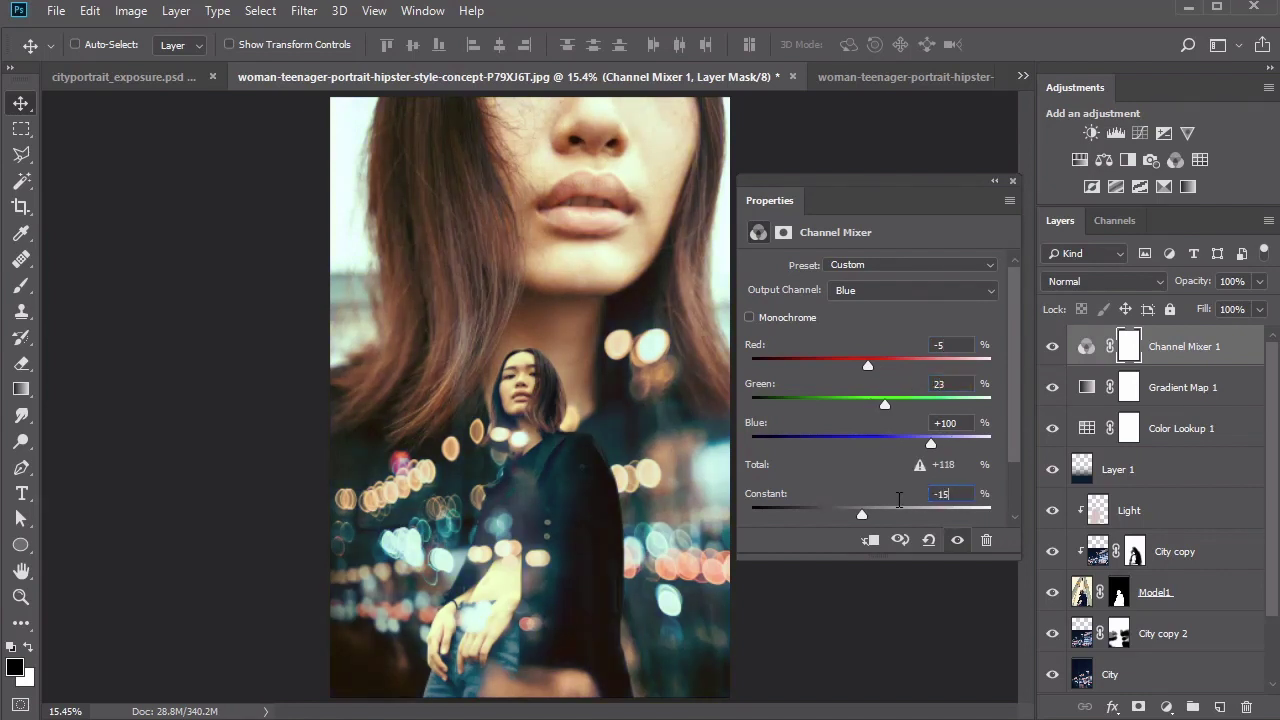
click(1012, 181)
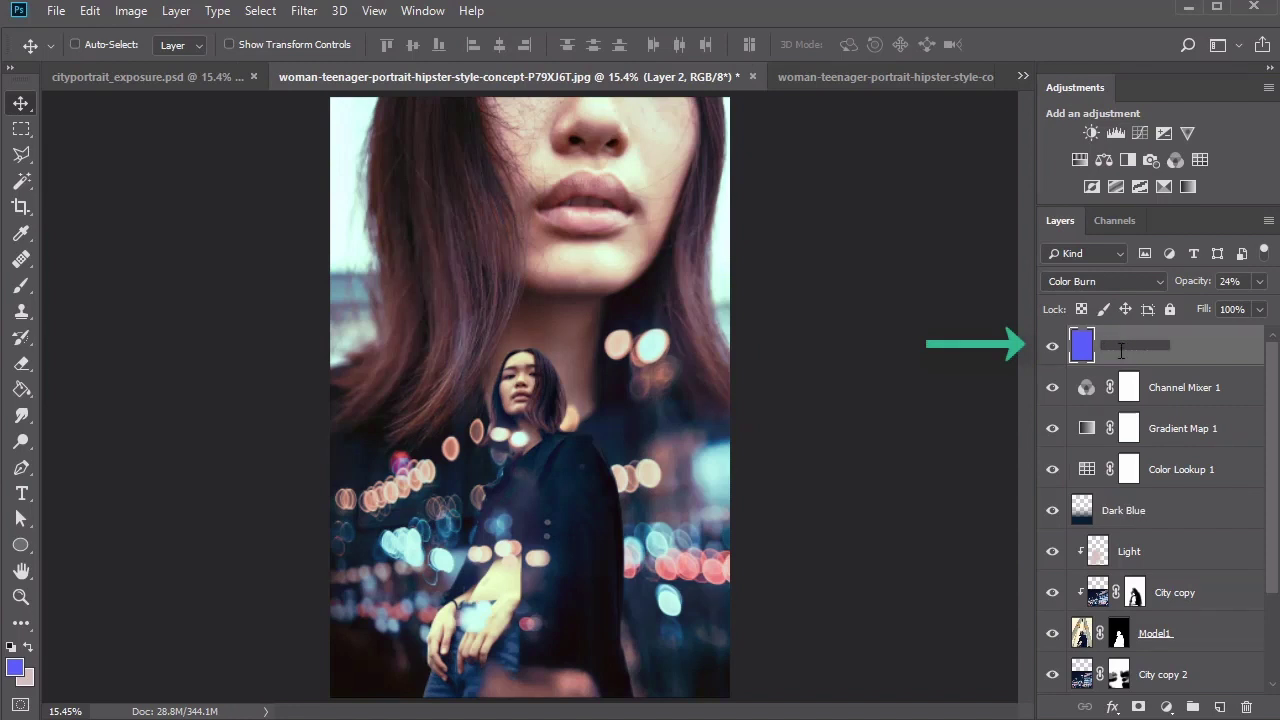
Step: Rename the solid blue Color Burn layer as Blue
text(lue)
key(Return)
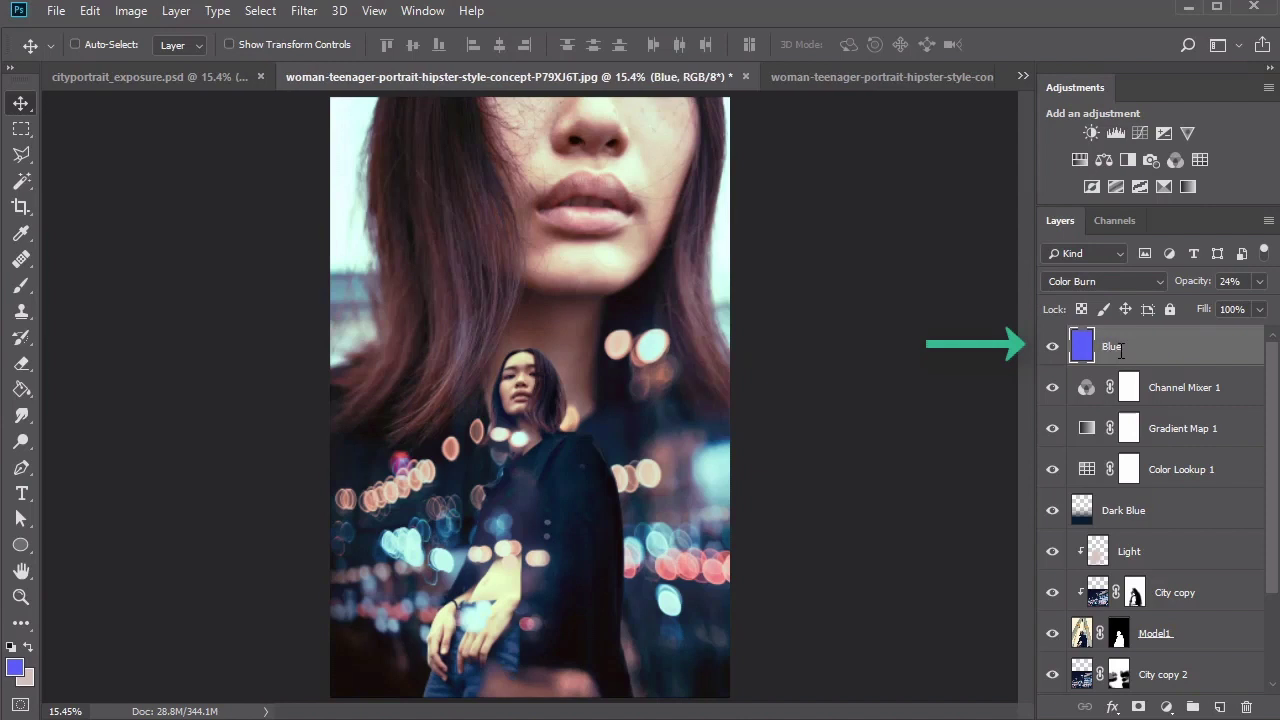
drag(1272, 517, 1274, 628)
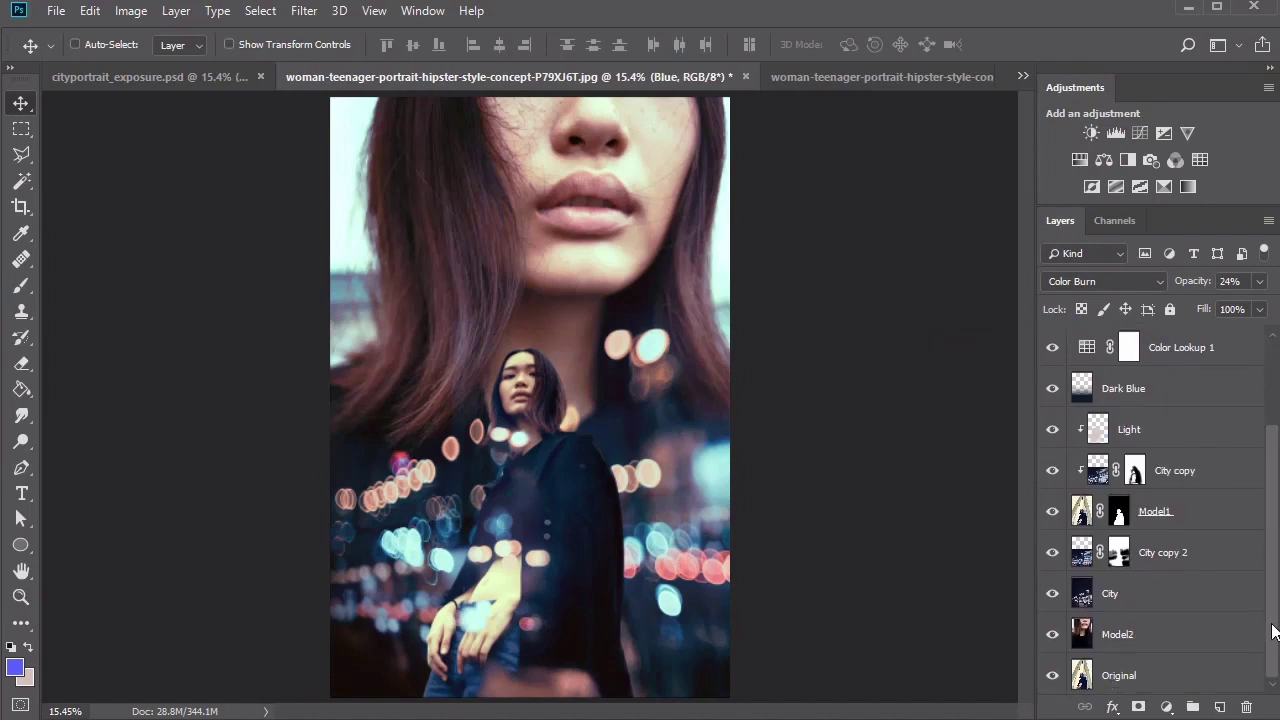
scroll(1200, 500, up, 5)
Step: Add a new top layer and draw an orange-to-transparent linear gradient upward from the model's hips to just below the large face's chin
key(ctrl+shift+alt+n)
key(g)
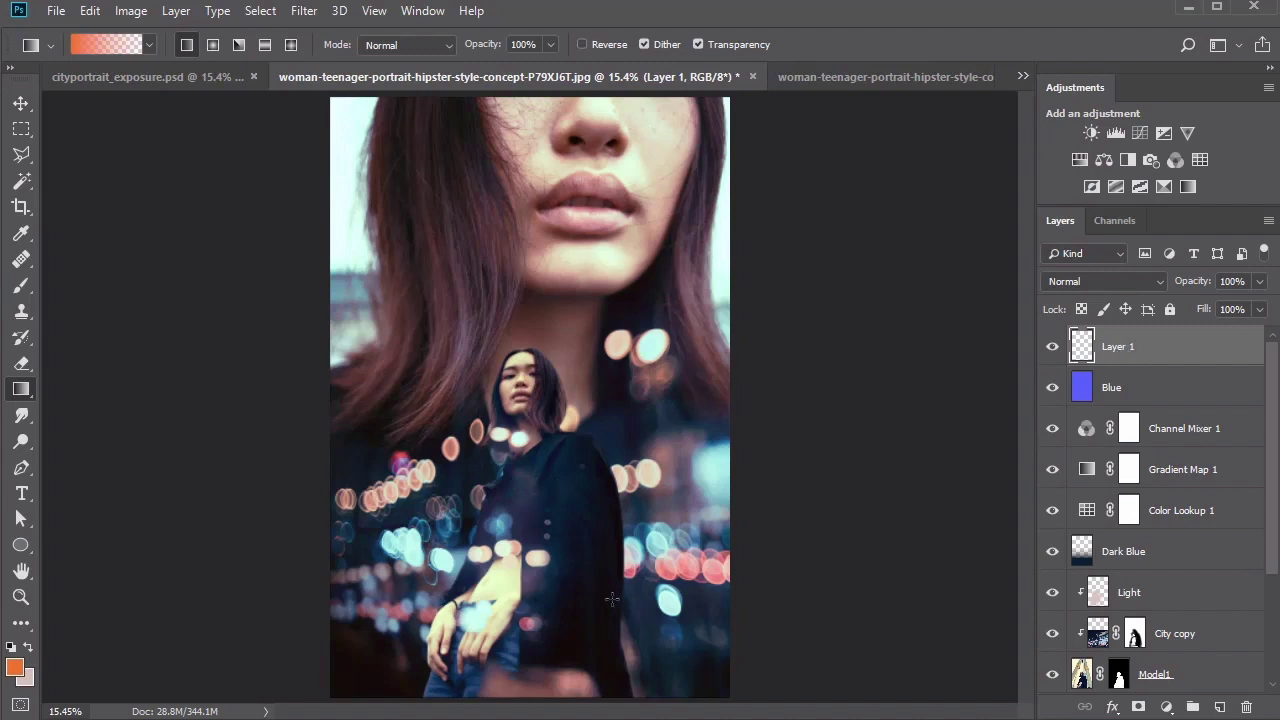
drag(611, 607, 614, 293)
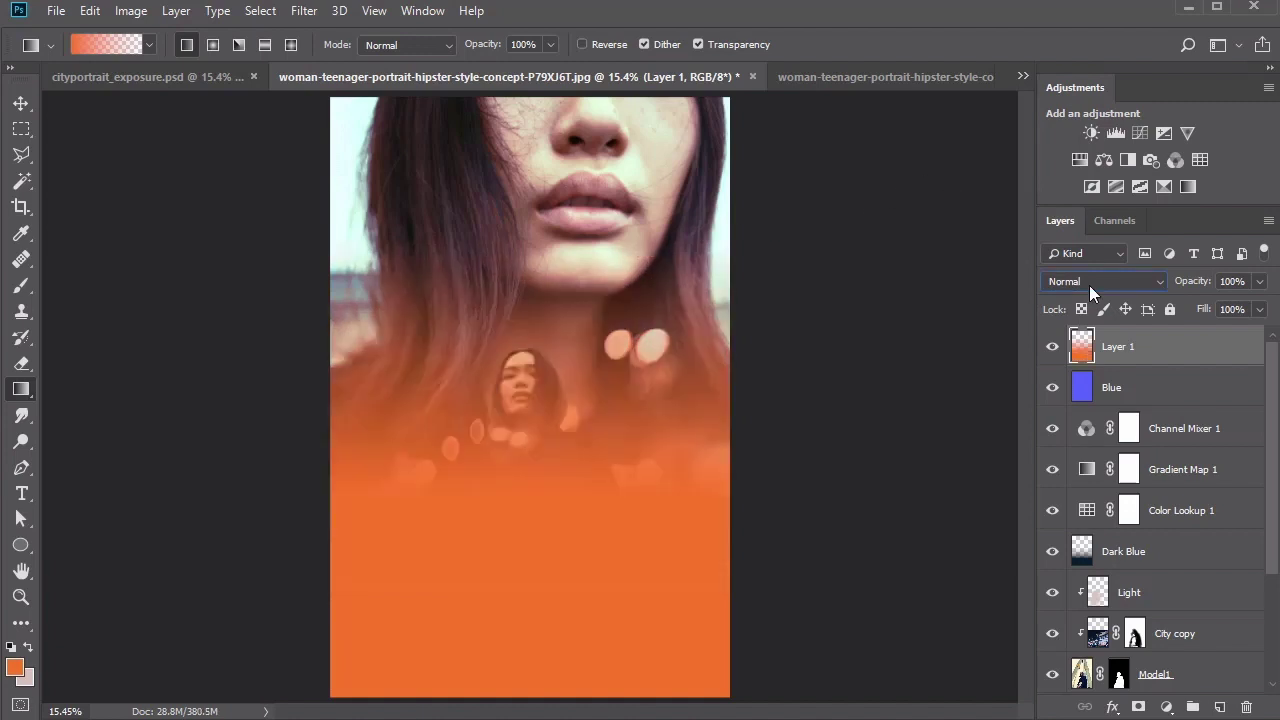
Step: Set the orange gradient layer's blend mode to Exclusion and its opacity to 13%
click(1089, 283)
click(1063, 660)
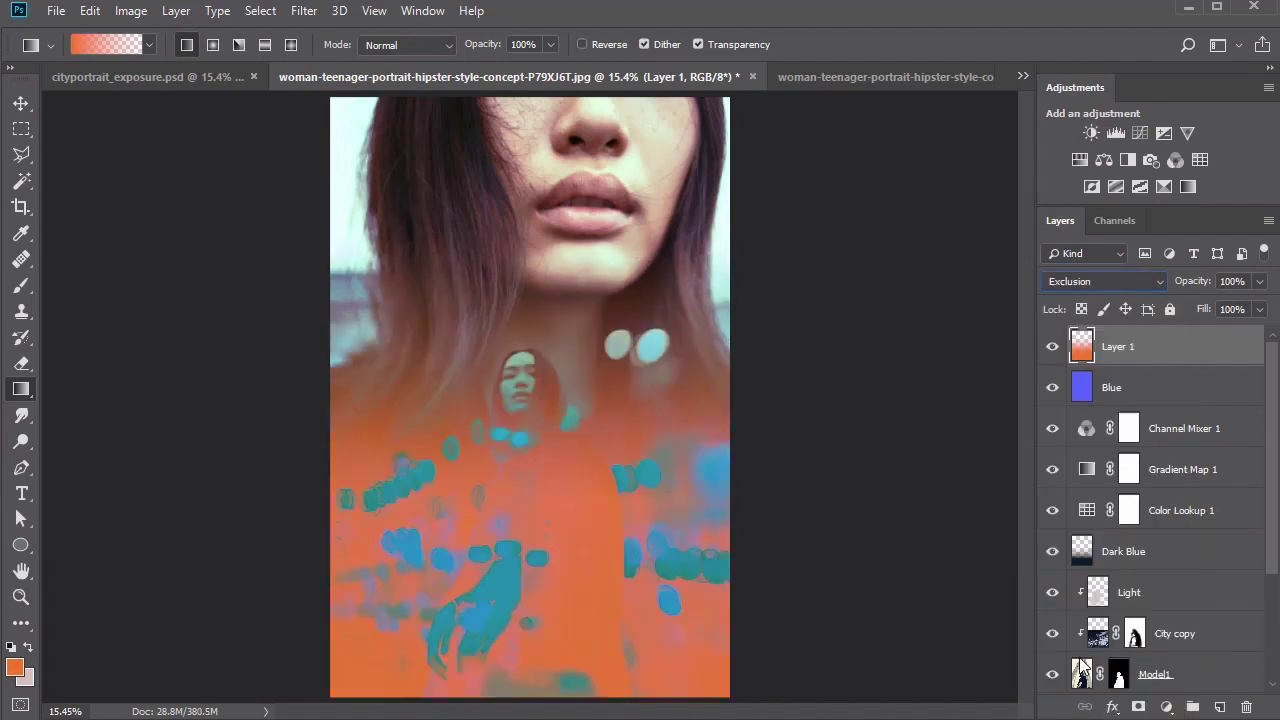
click(1232, 281)
text(13)
key(Return)
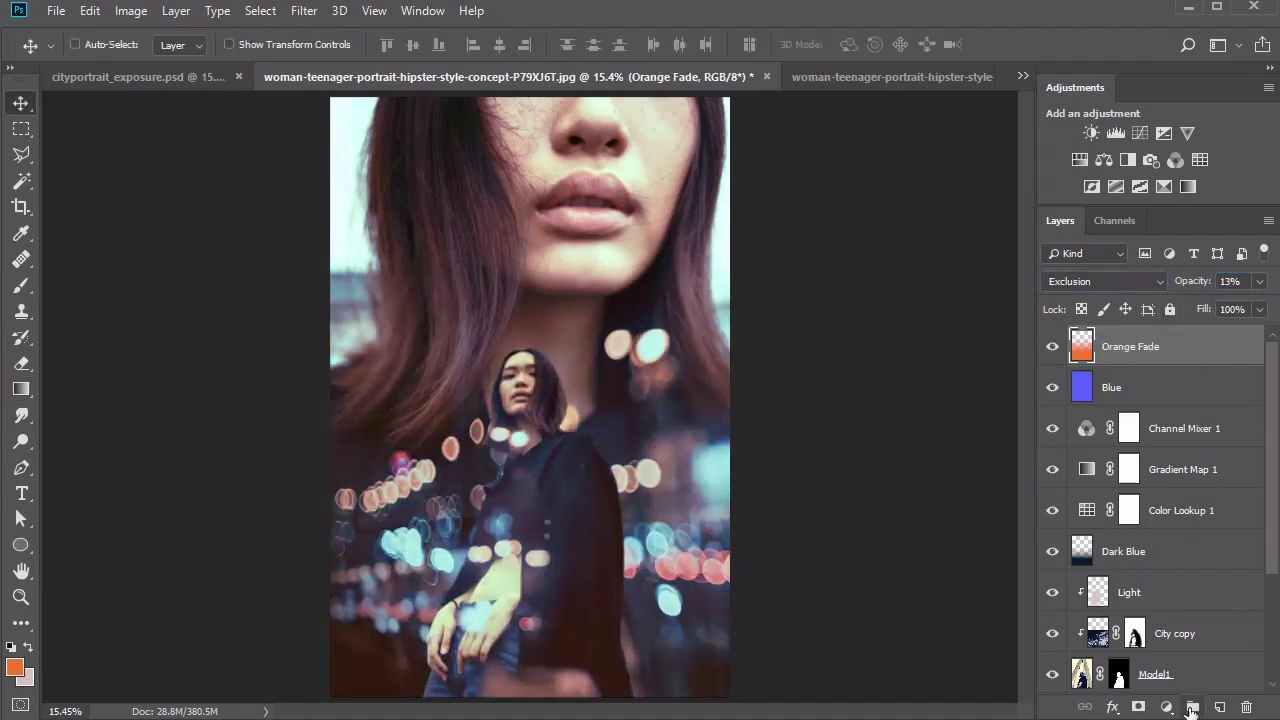
Step: Put all layers above Original into a new collapsed group, and toggle its visibility to compare the composite with the original photo
click(1192, 707)
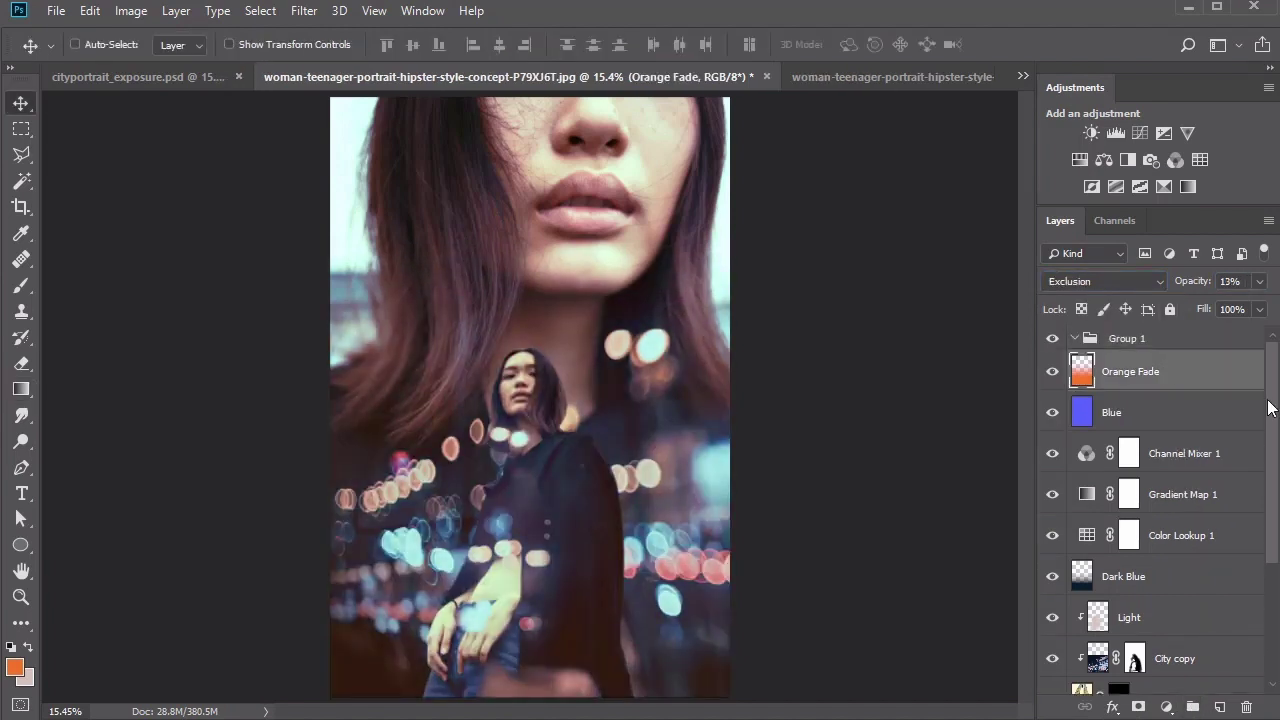
scroll(1272, 508, down, 2)
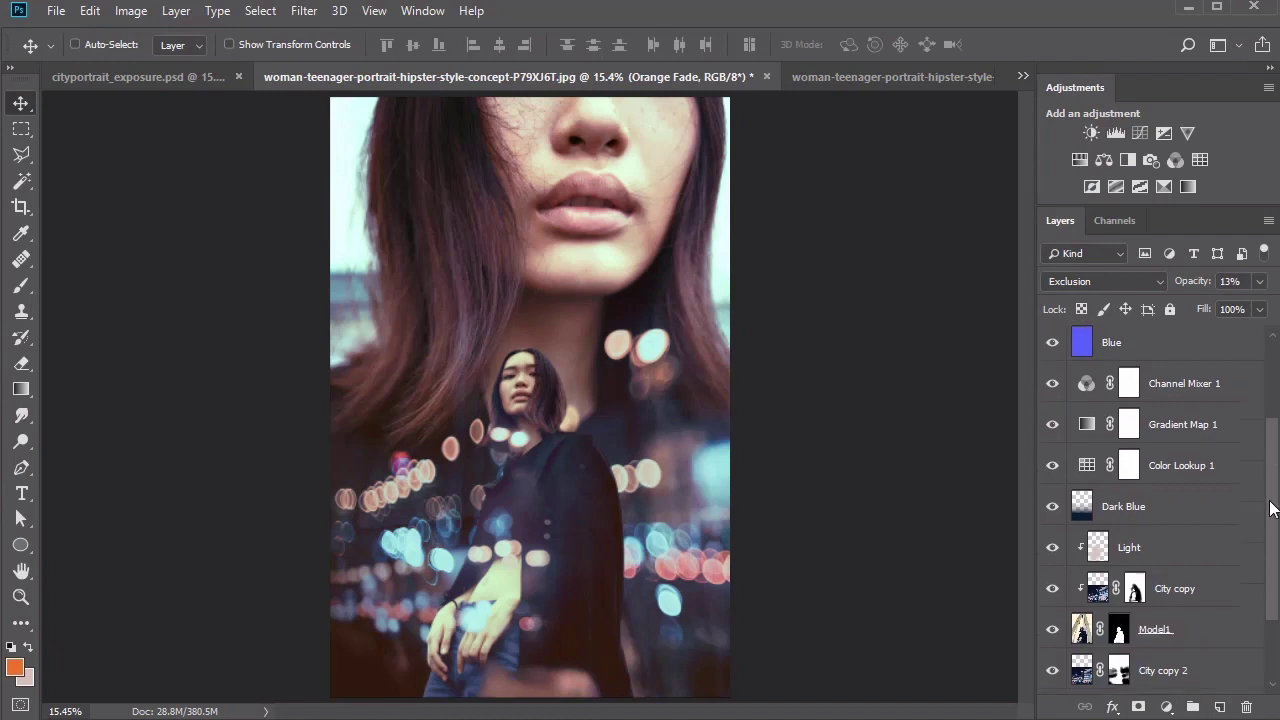
scroll(1272, 508, down, 2)
shift+click(1186, 629)
scroll(1270, 500, up, 4)
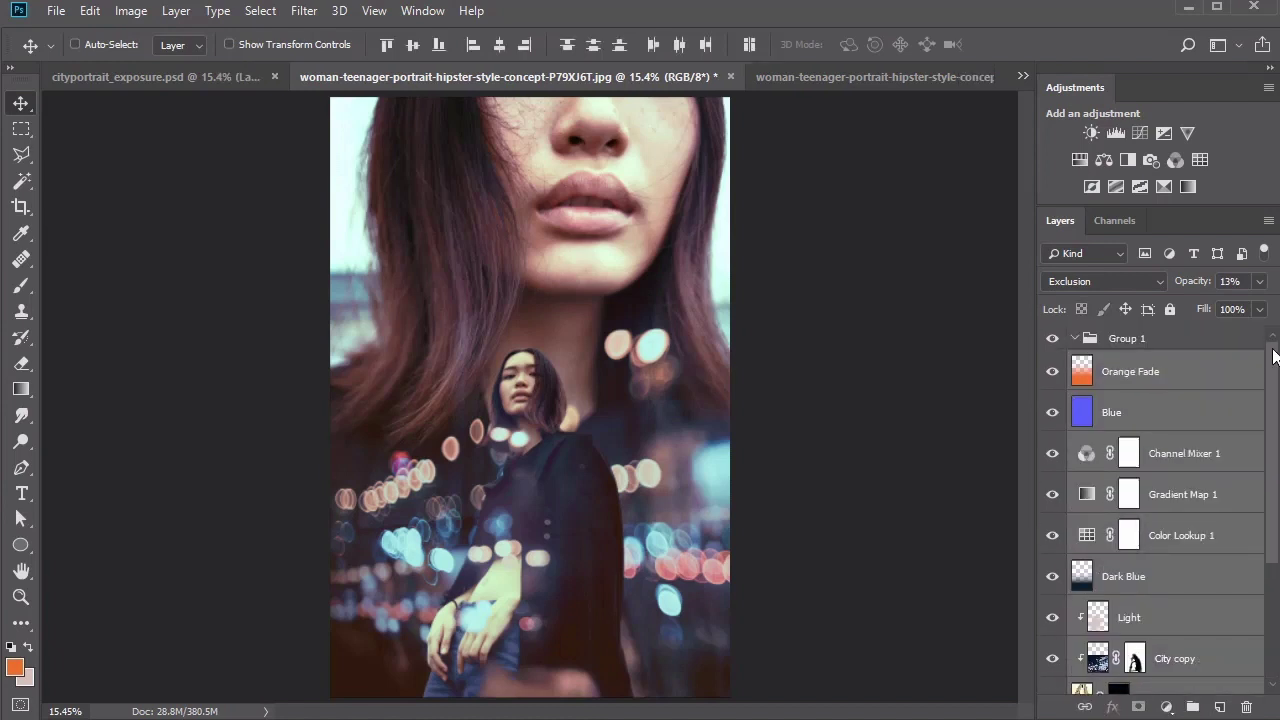
drag(1150, 375, 1127, 340)
click(1074, 340)
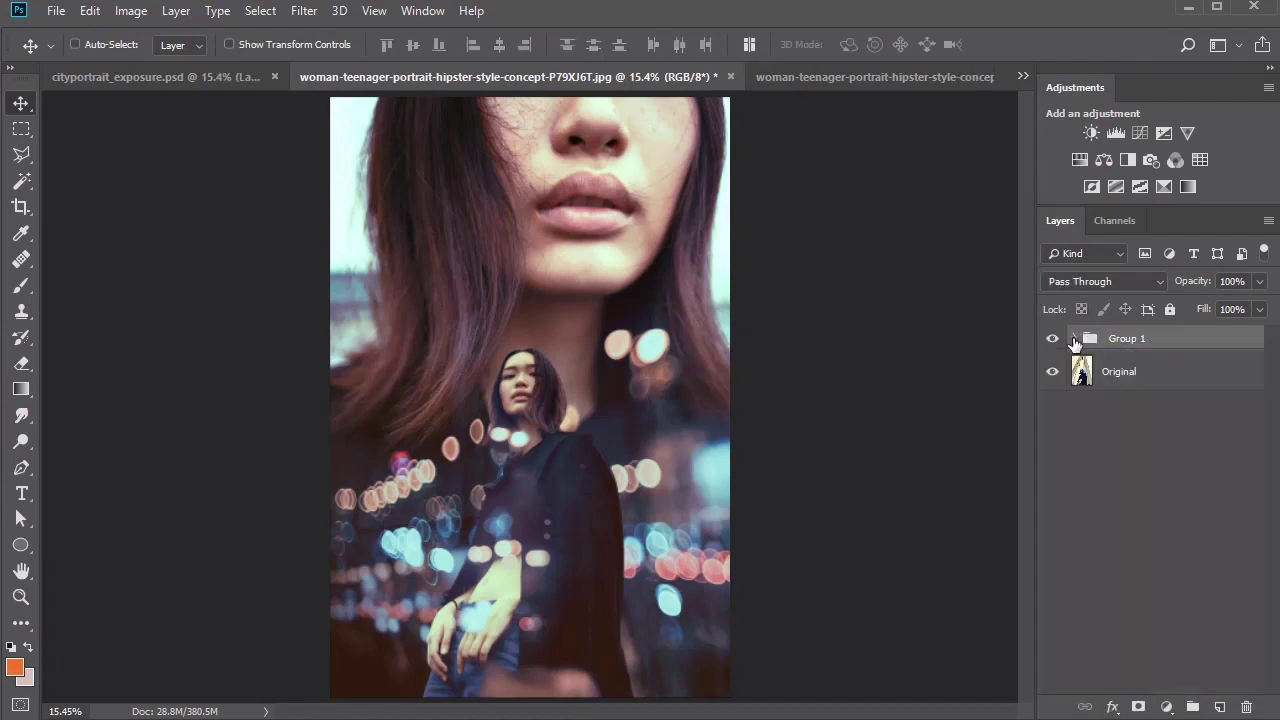
click(1052, 339)
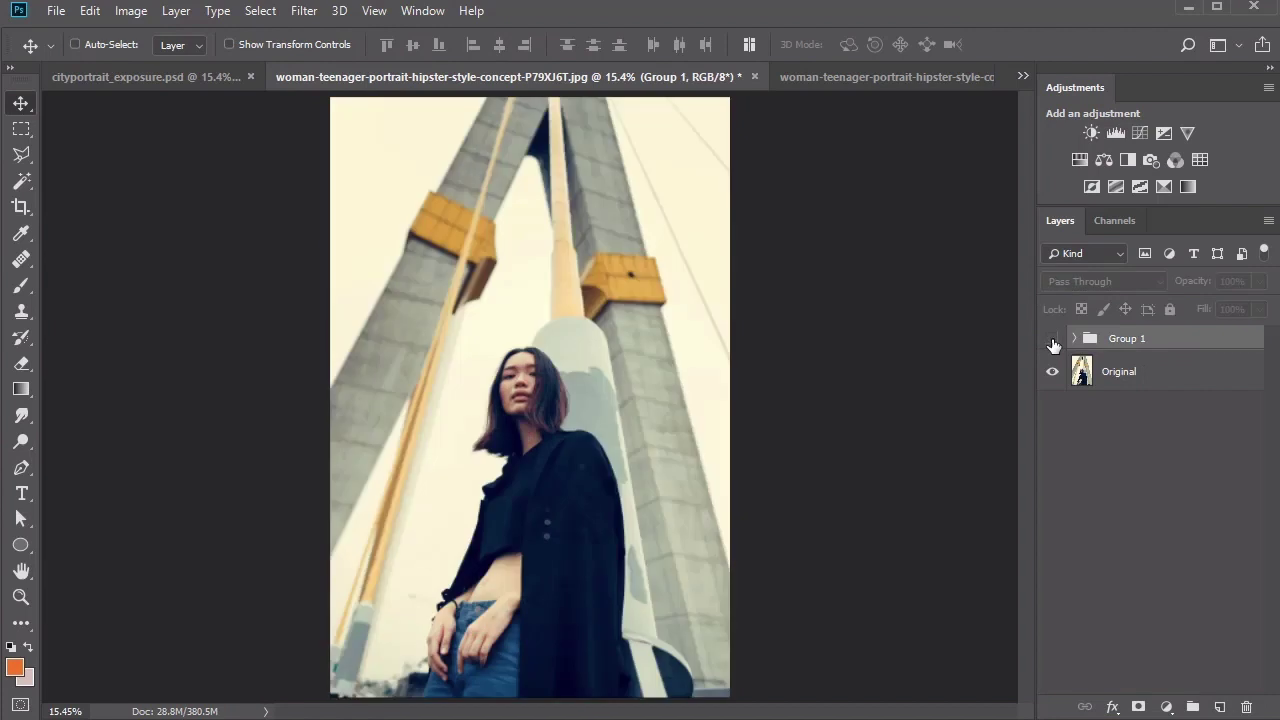
click(1052, 340)
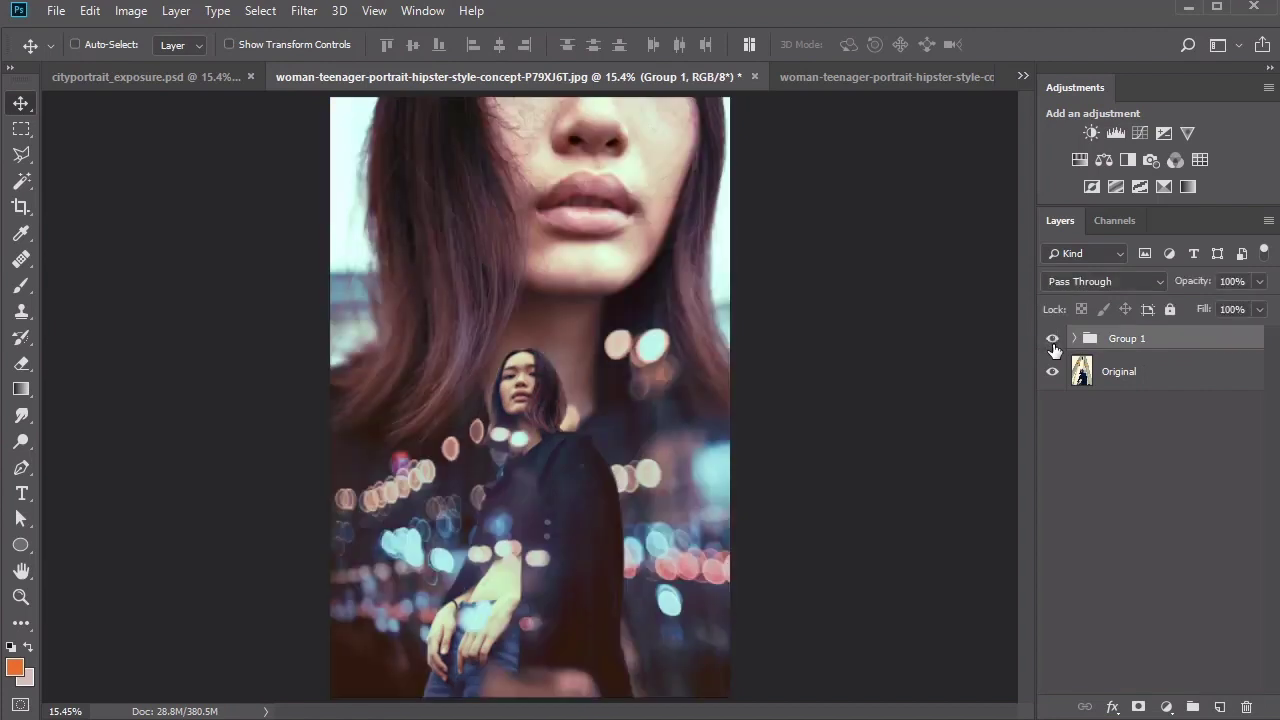
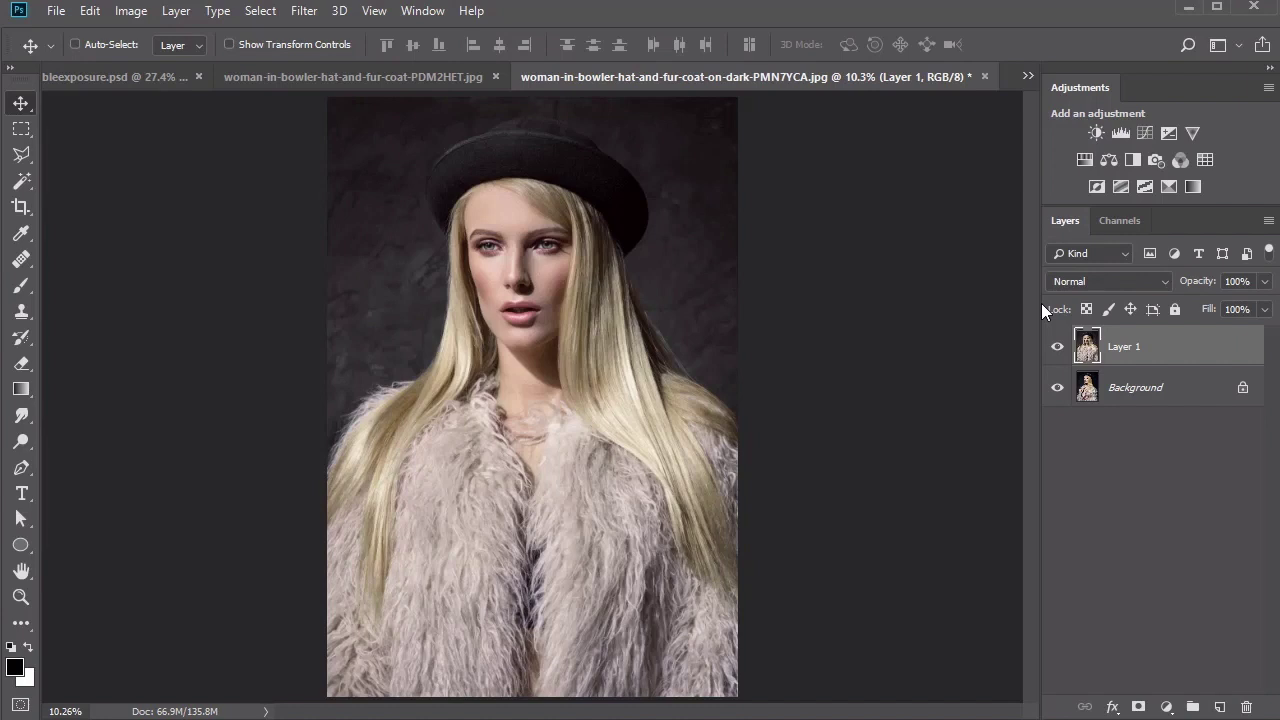
Step: Resize the bowler-hat and fur-coat image to 1500 pixels wide with proportions linked, and fit it to the screen
click(131, 11)
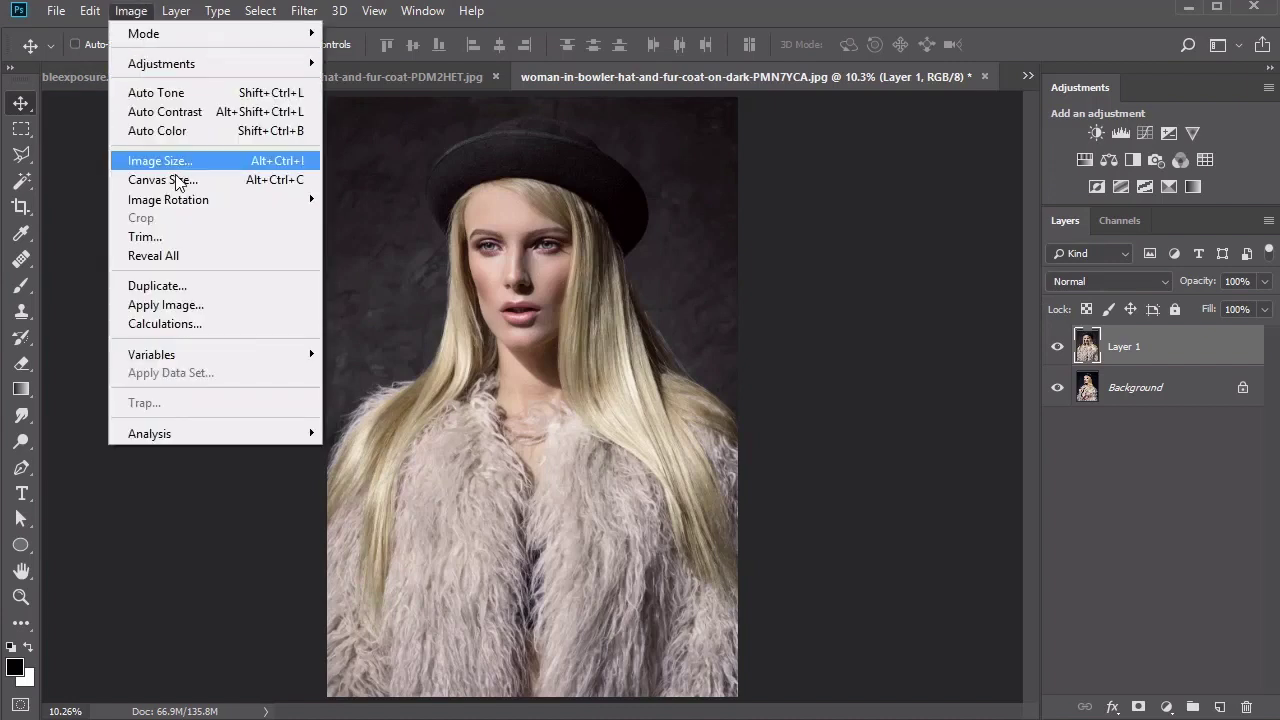
click(160, 161)
text(1500)
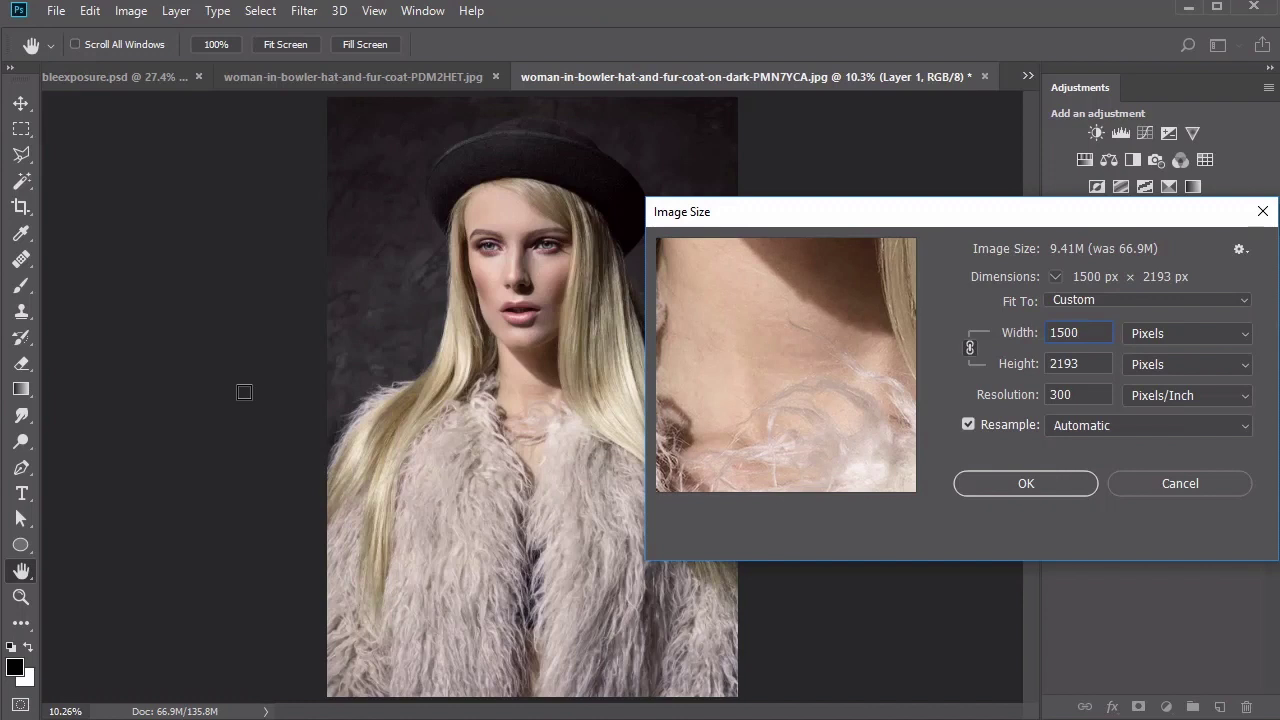
click(1015, 482)
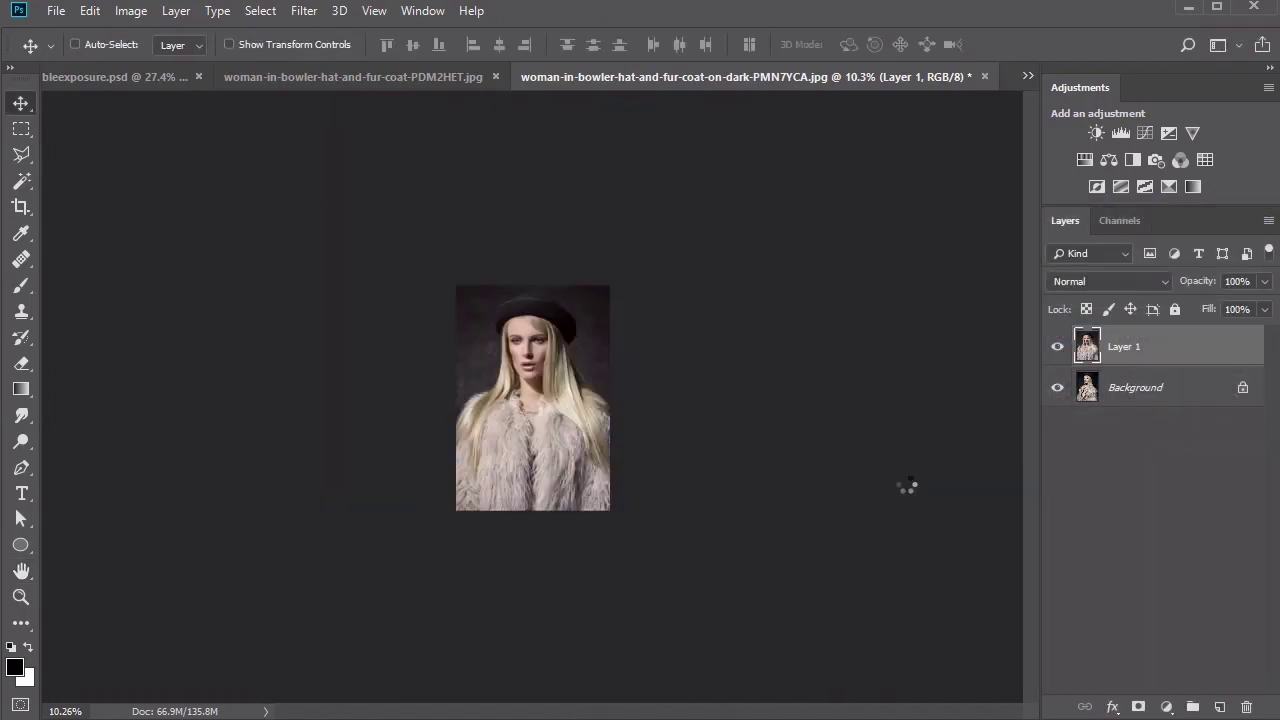
key(z)
click(562, 45)
key(v)
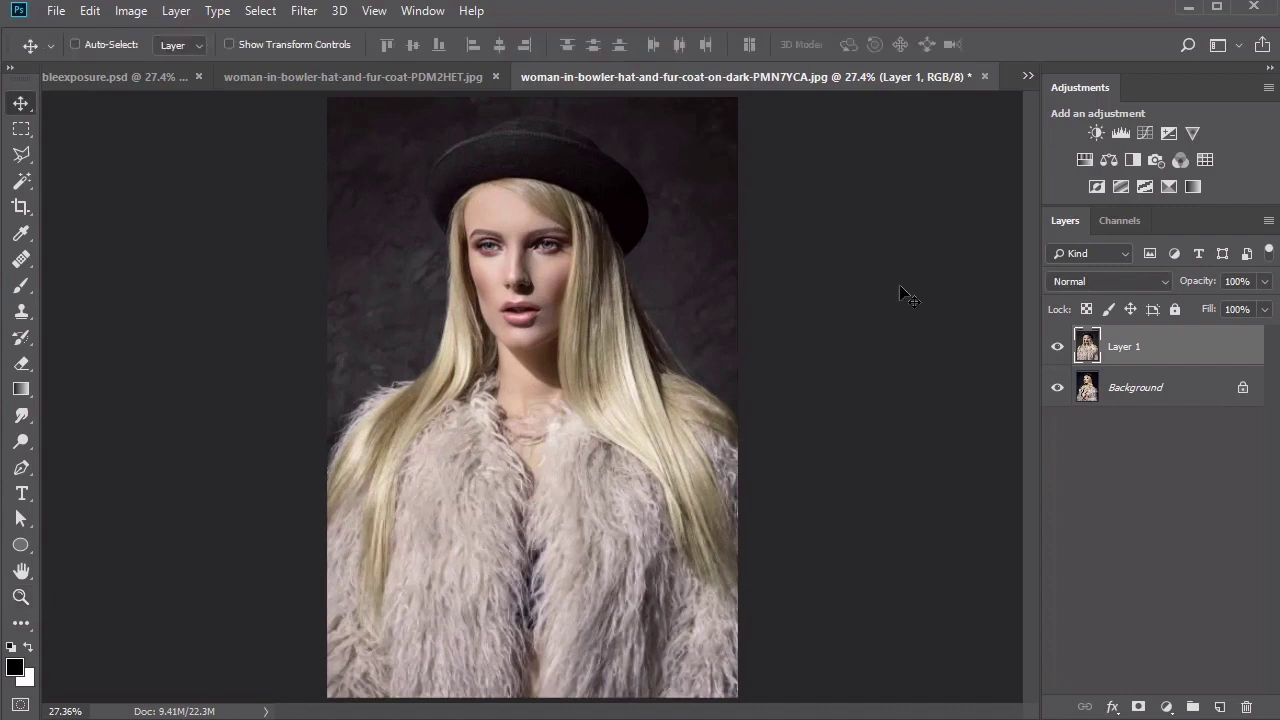
Step: Convert the Background into a regular layer named Model1 and rename the layer above it as Model2
key(alt+bracketleft)
double_click(1141, 390)
text(M)
key(Return)
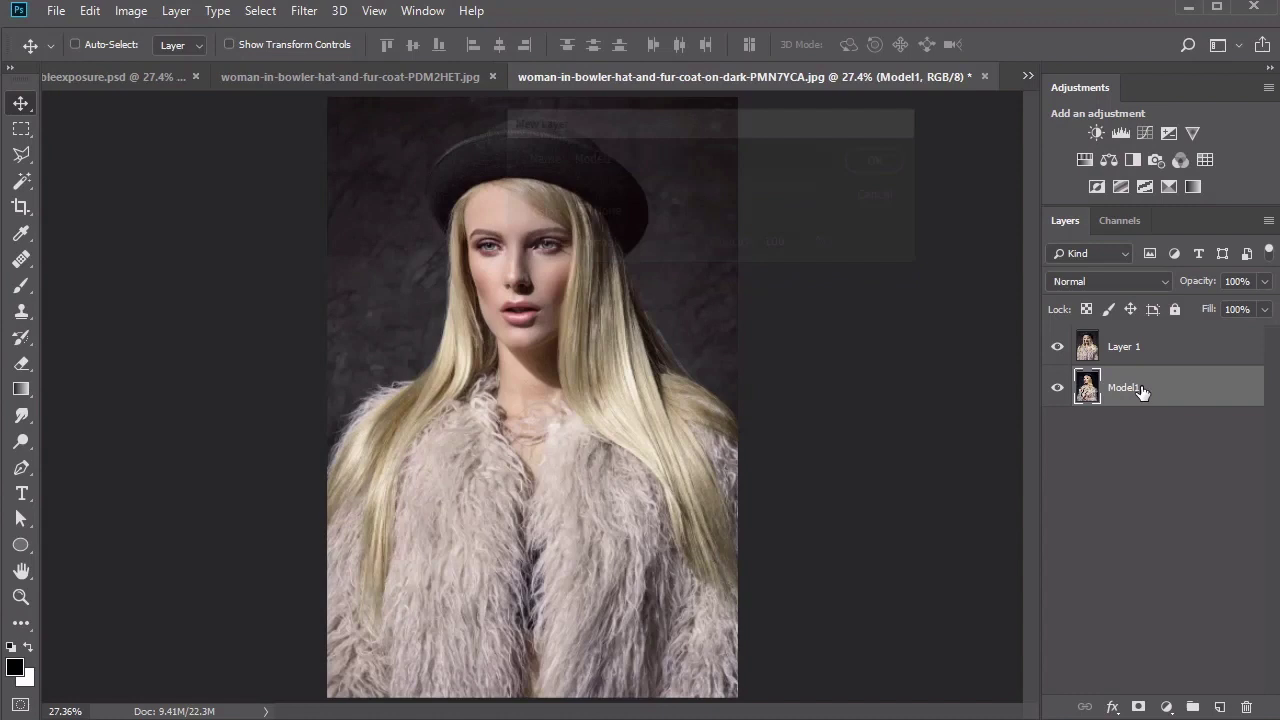
double_click(1125, 347)
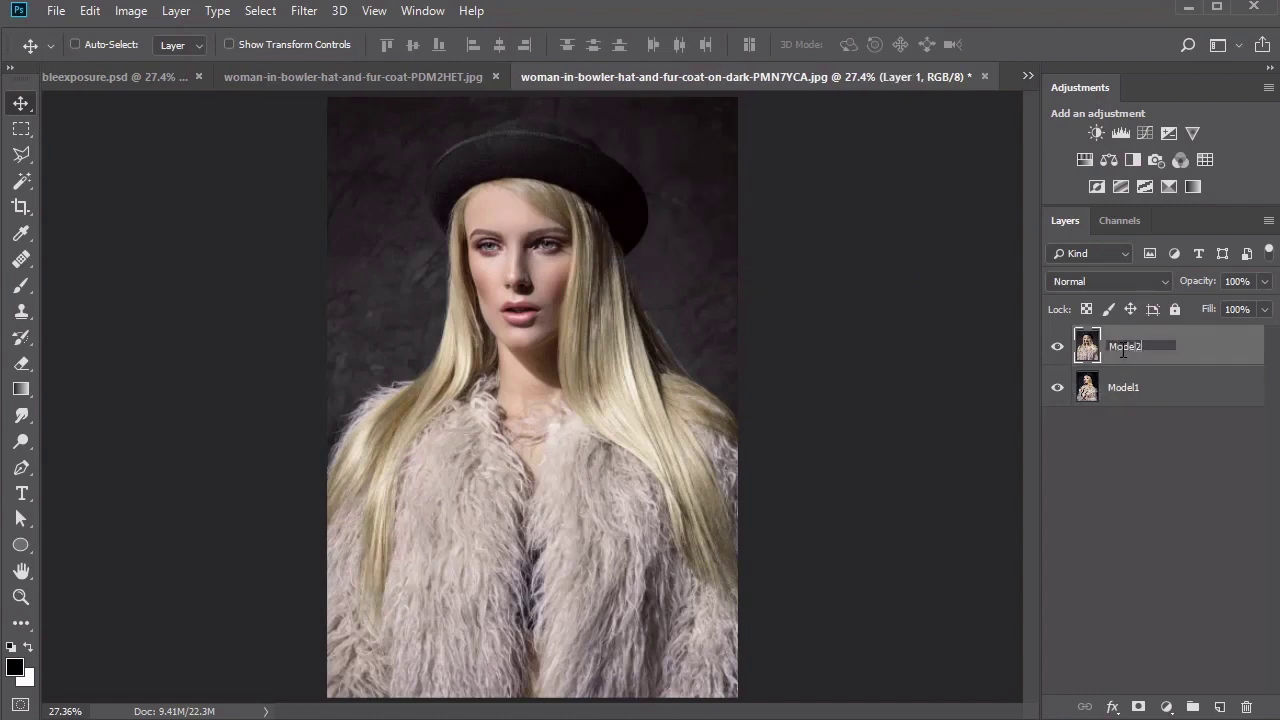
key(Return)
Step: Hide Model2 and draw a loose closed polygonal lasso selection around the woman's hat, hair and fur coat on Model1
click(1056, 348)
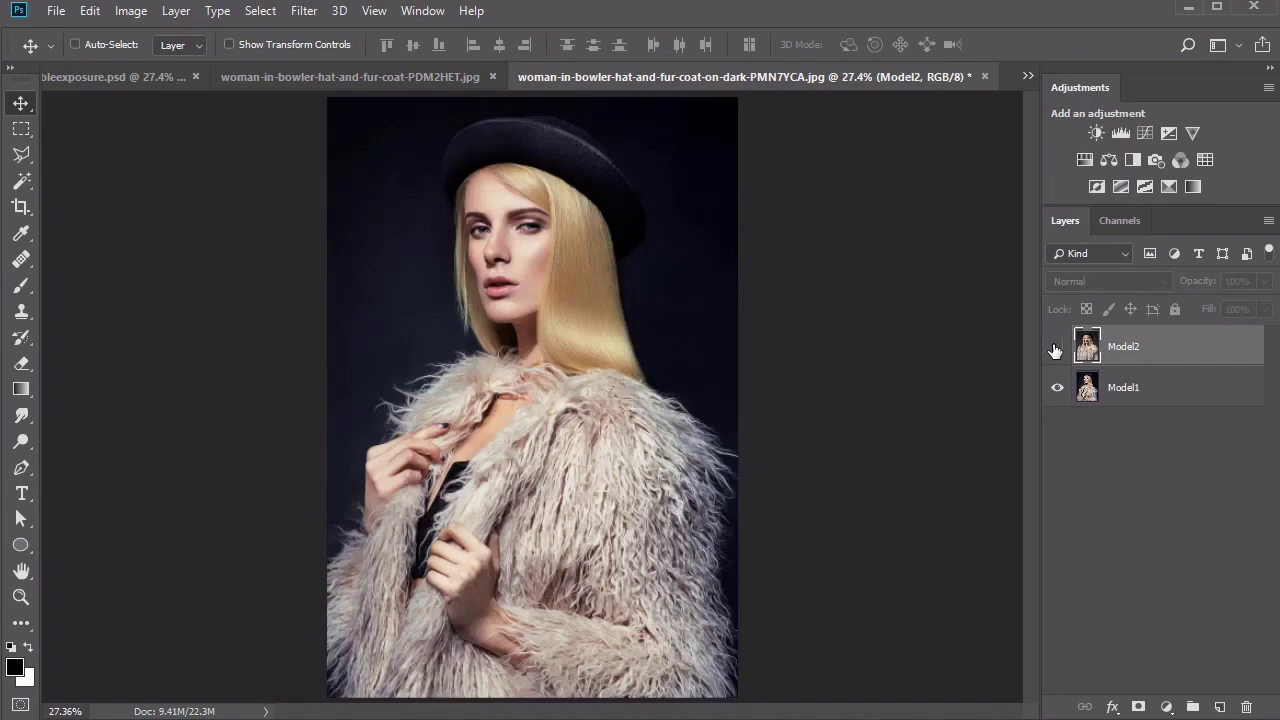
click(1150, 387)
click(21, 154)
click(747, 444)
click(663, 378)
click(629, 285)
click(657, 210)
click(633, 148)
click(569, 92)
click(458, 110)
click(415, 158)
click(431, 230)
click(457, 340)
click(412, 358)
click(362, 404)
click(369, 437)
click(302, 597)
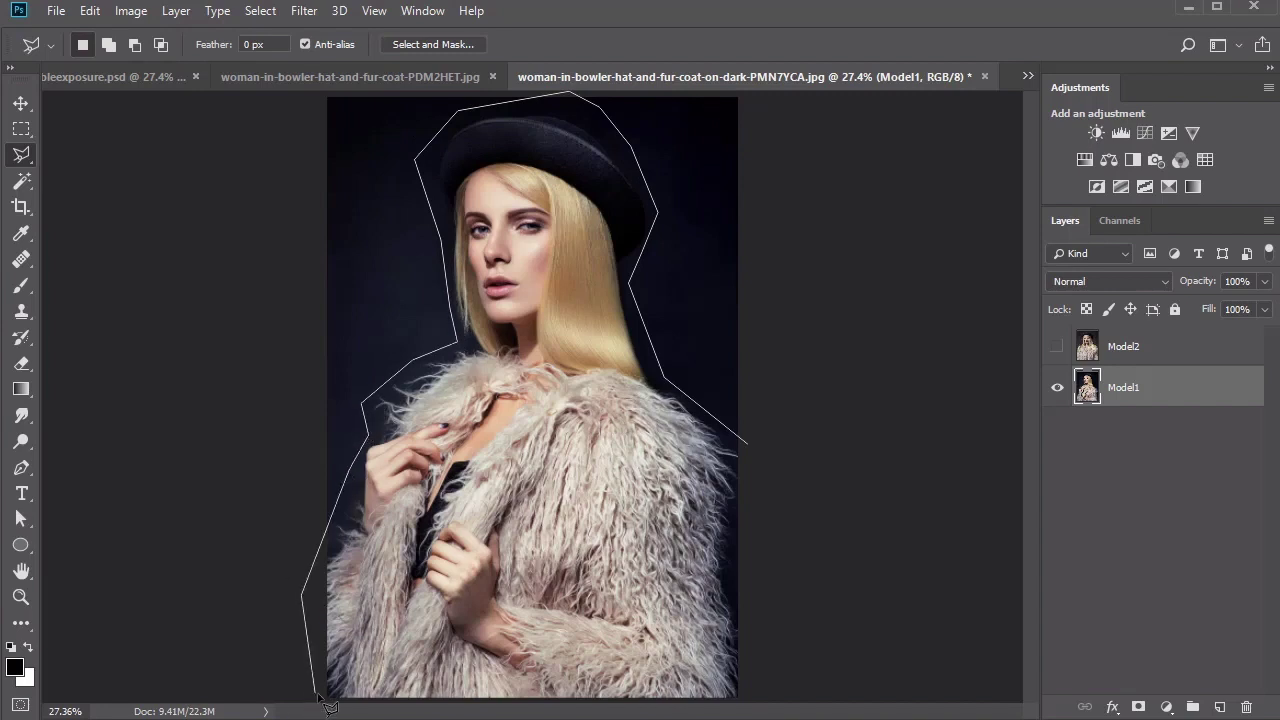
click(755, 701)
click(747, 442)
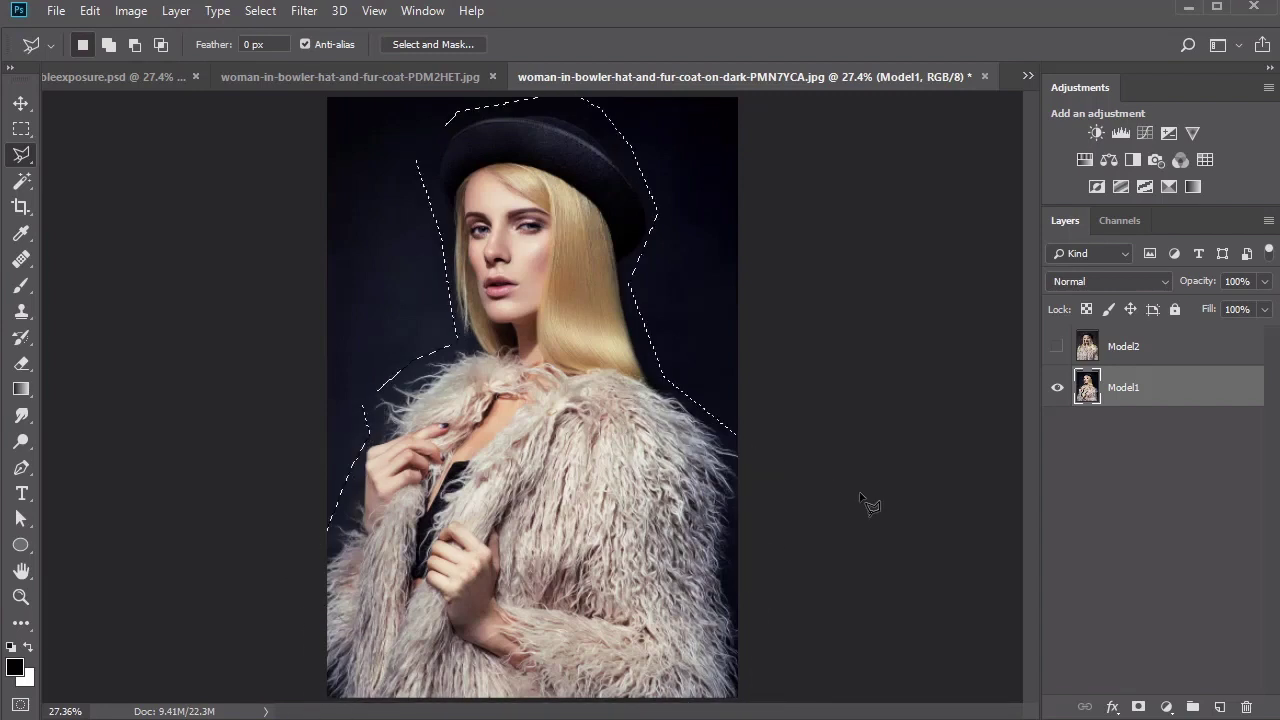
Step: Copy the selected woman to a new layer and shift the copy slightly to the left
key(v)
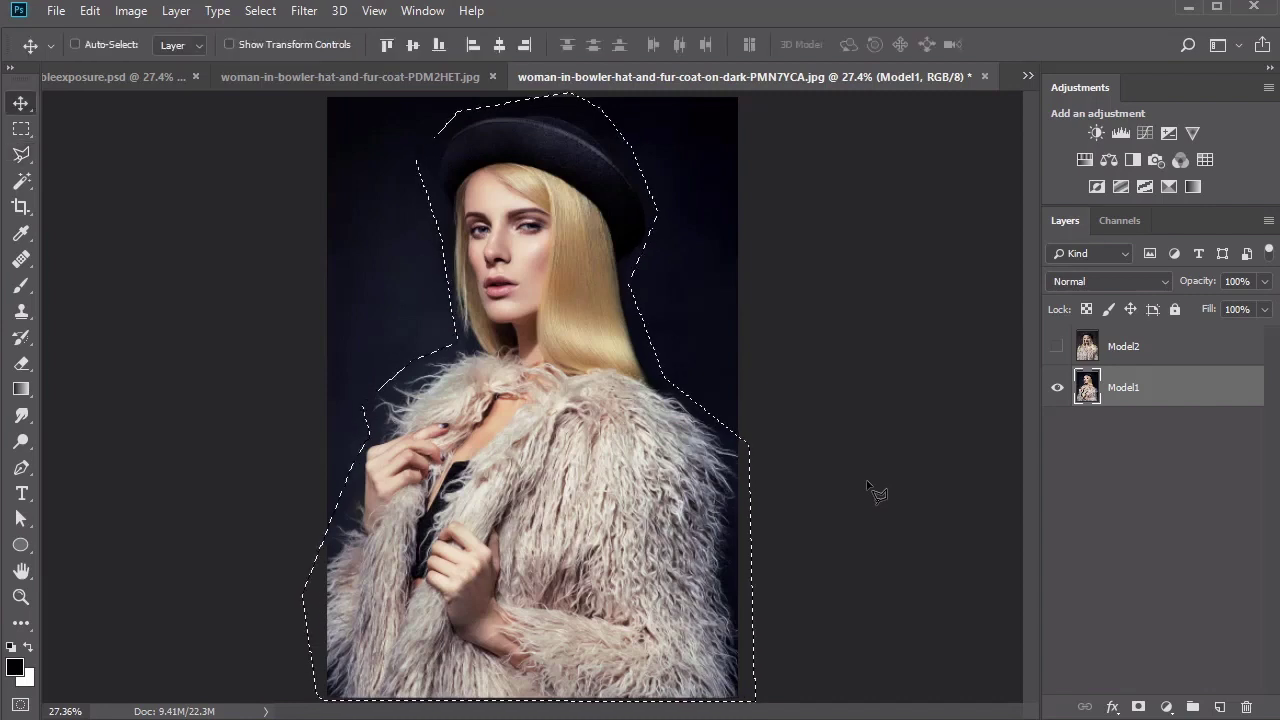
key(ctrl)
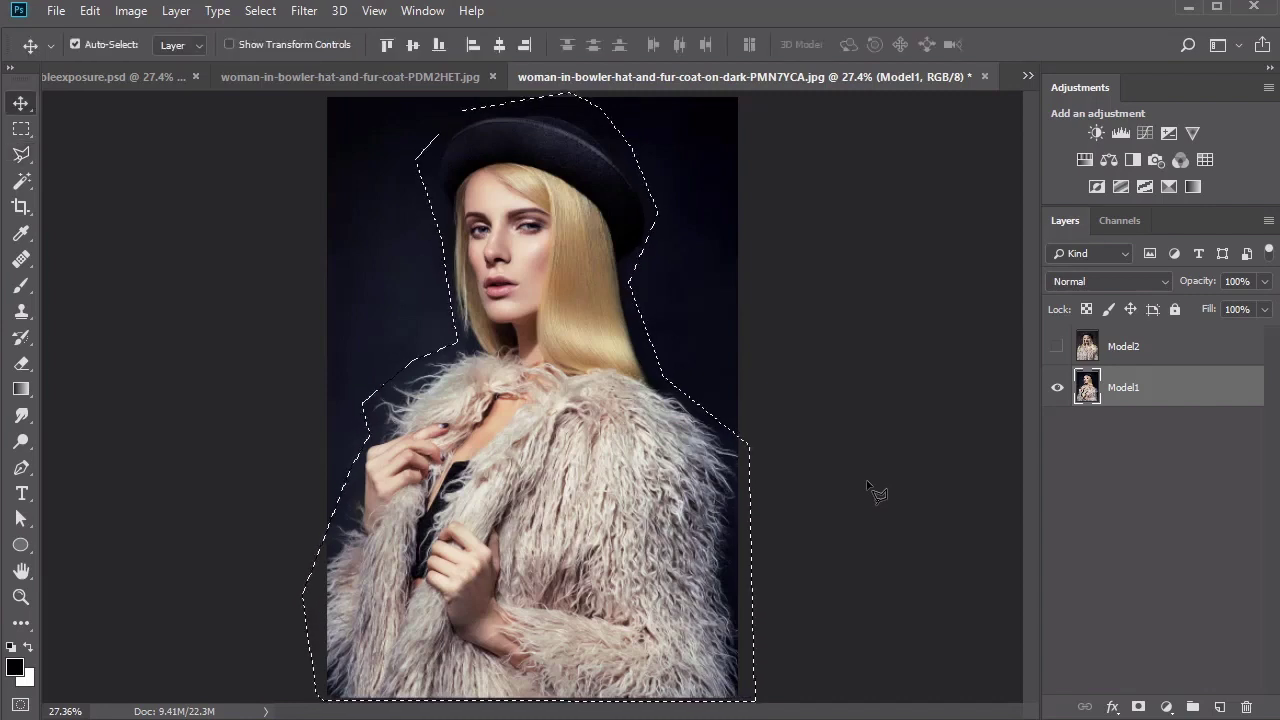
key(ctrl+j)
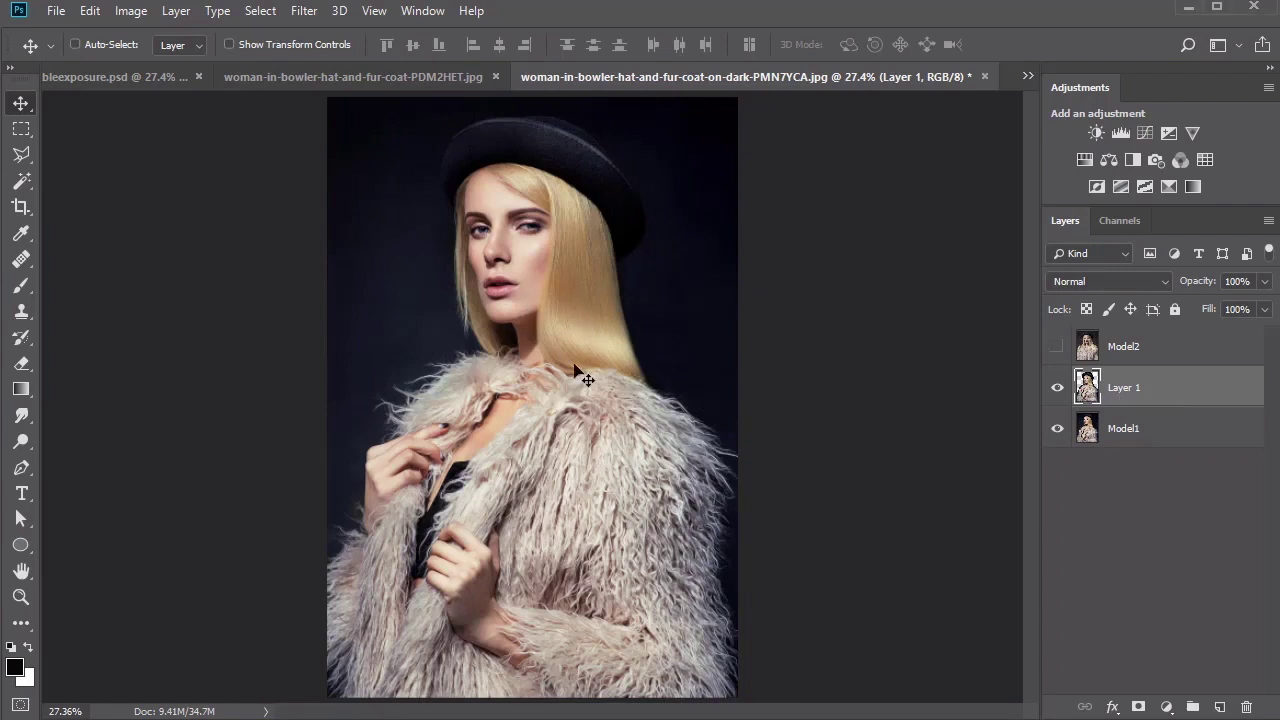
drag(566, 374, 529, 384)
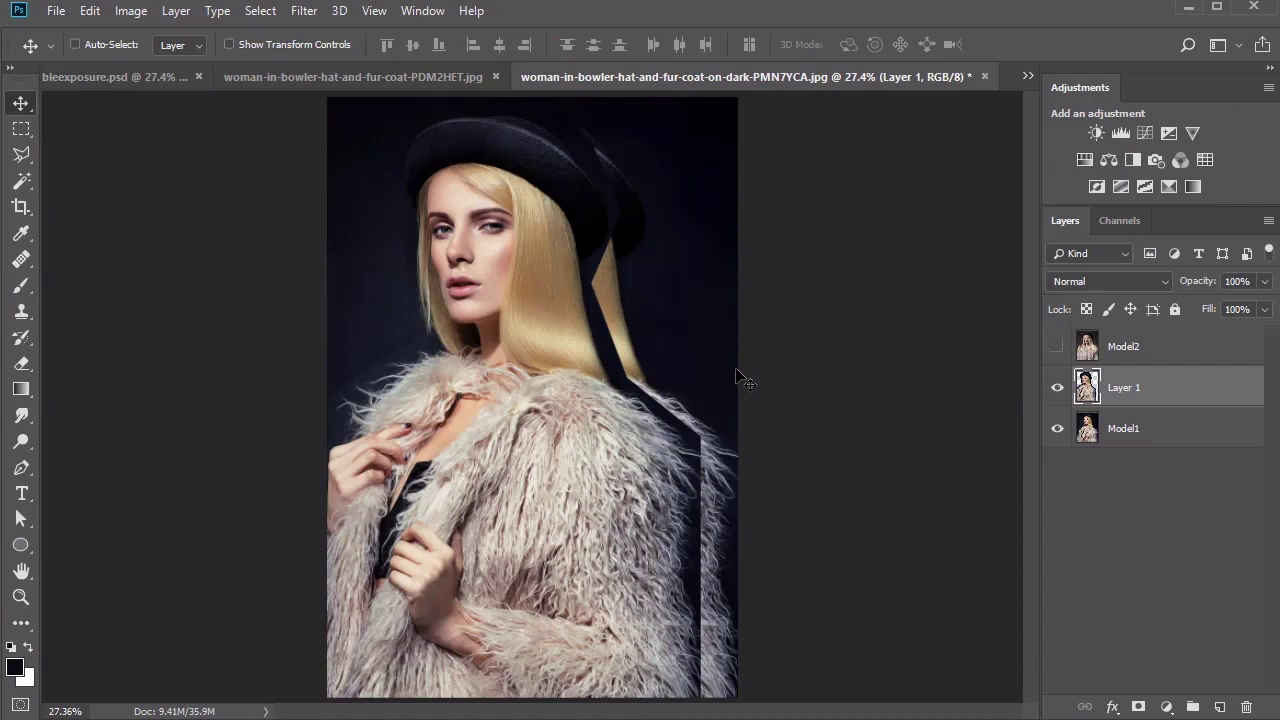
Step: Sample the dark backdrop beside the hat as the Brush tool's foreground colour
key(b)
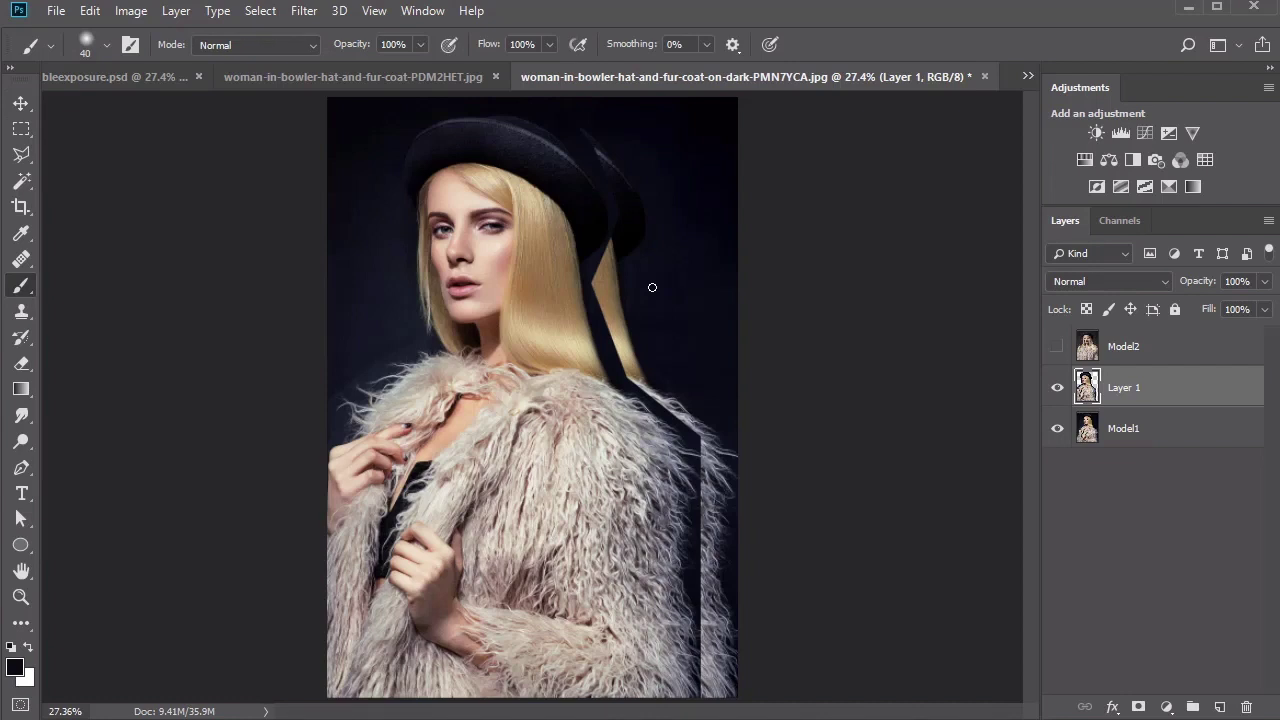
key(alt)
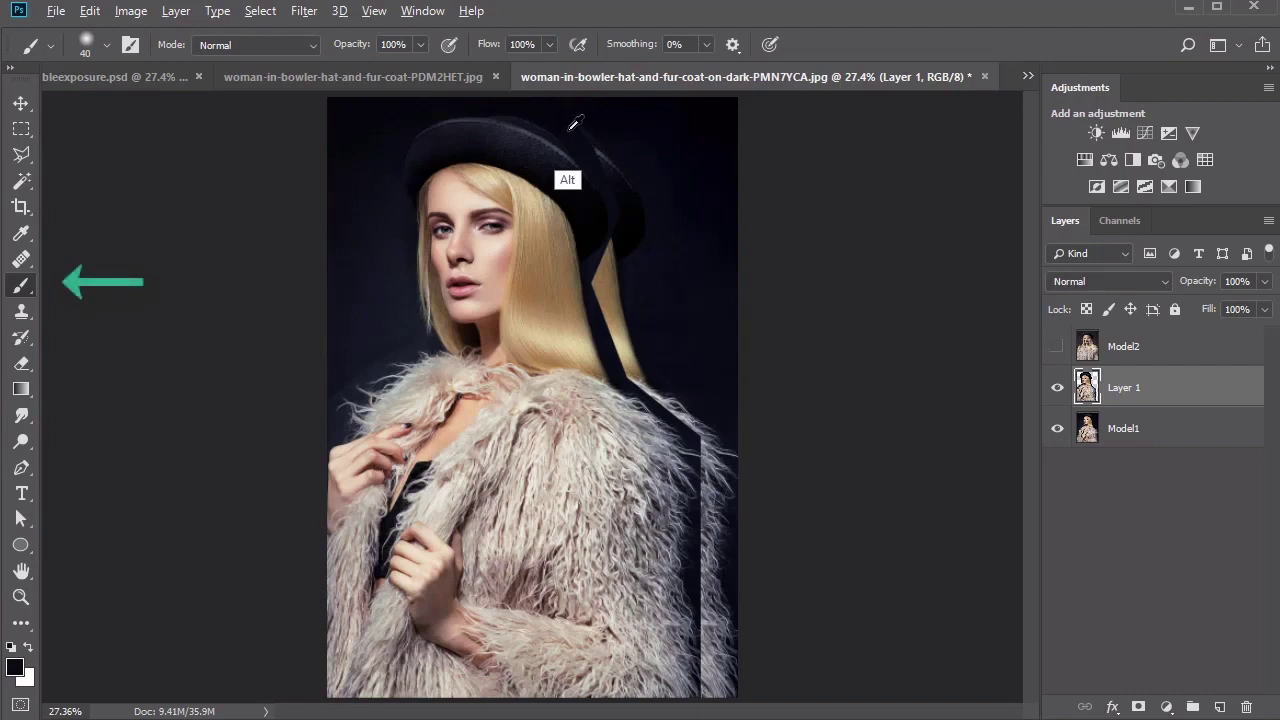
alt+click(566, 125)
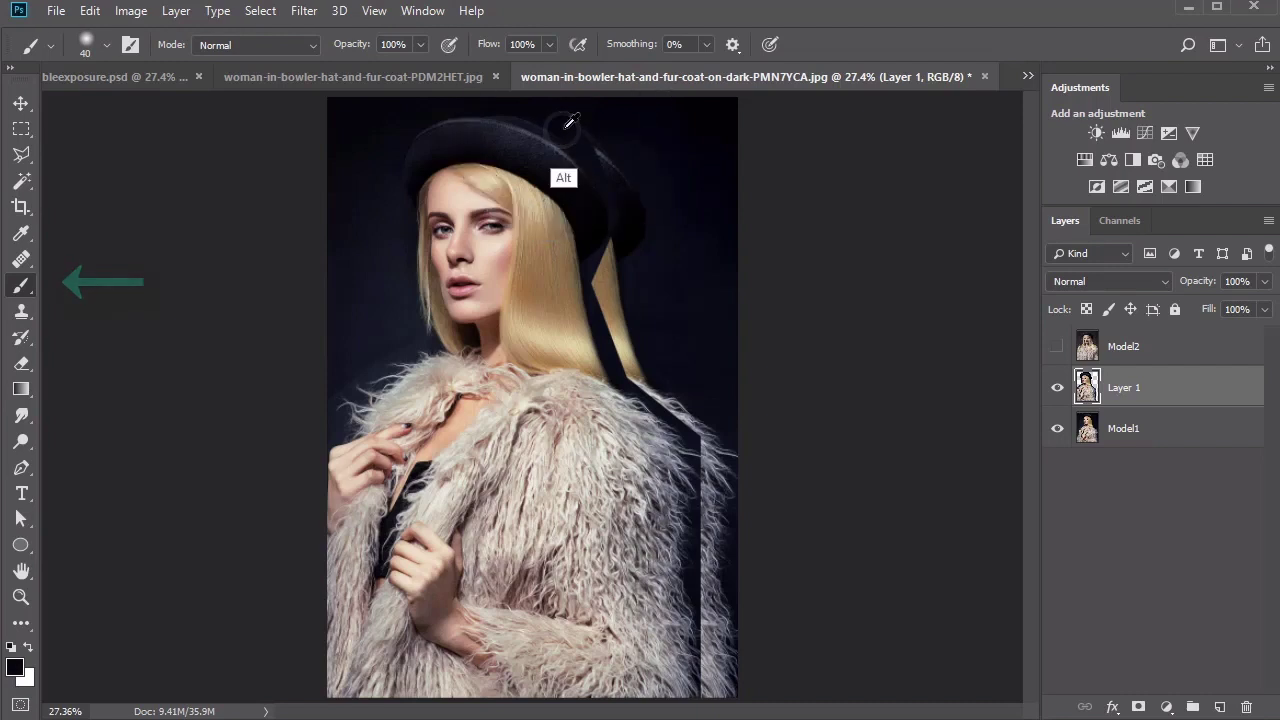
Step: Add a new layer directly above Model1 and fill it with the sampled dark backdrop colour #090a0f
click(1180, 437)
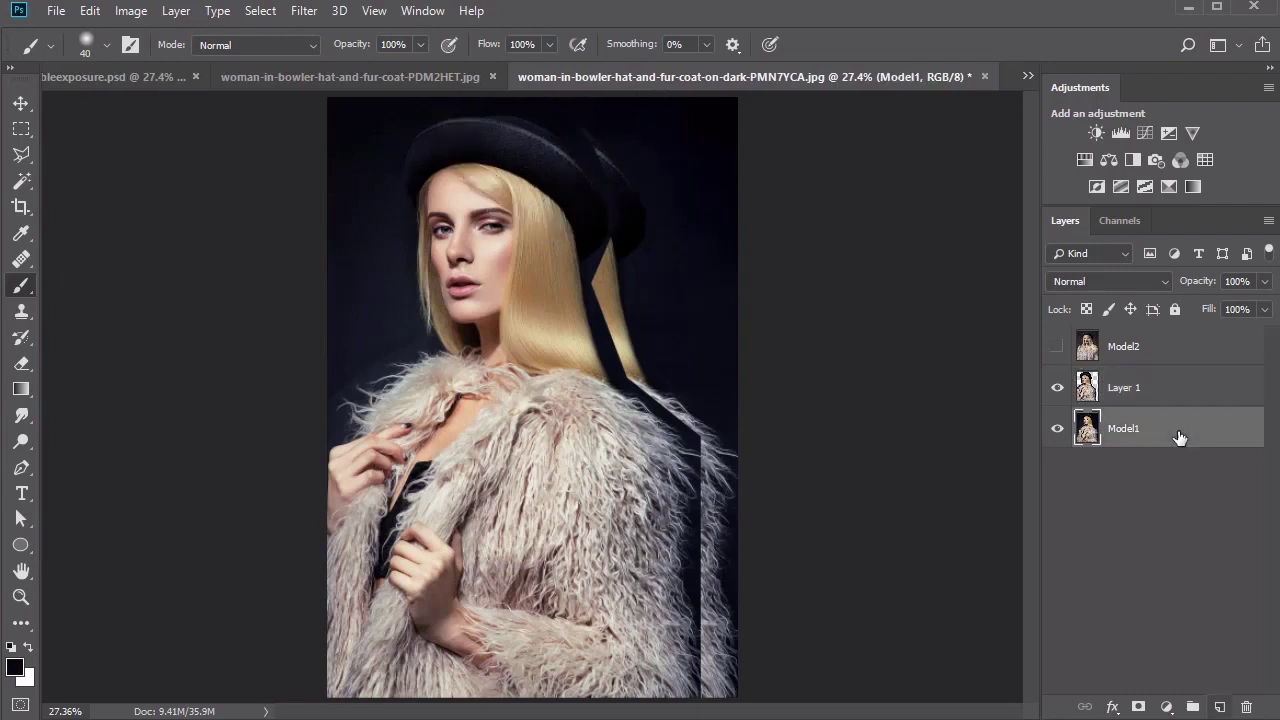
click(1219, 707)
key(v)
click(14, 667)
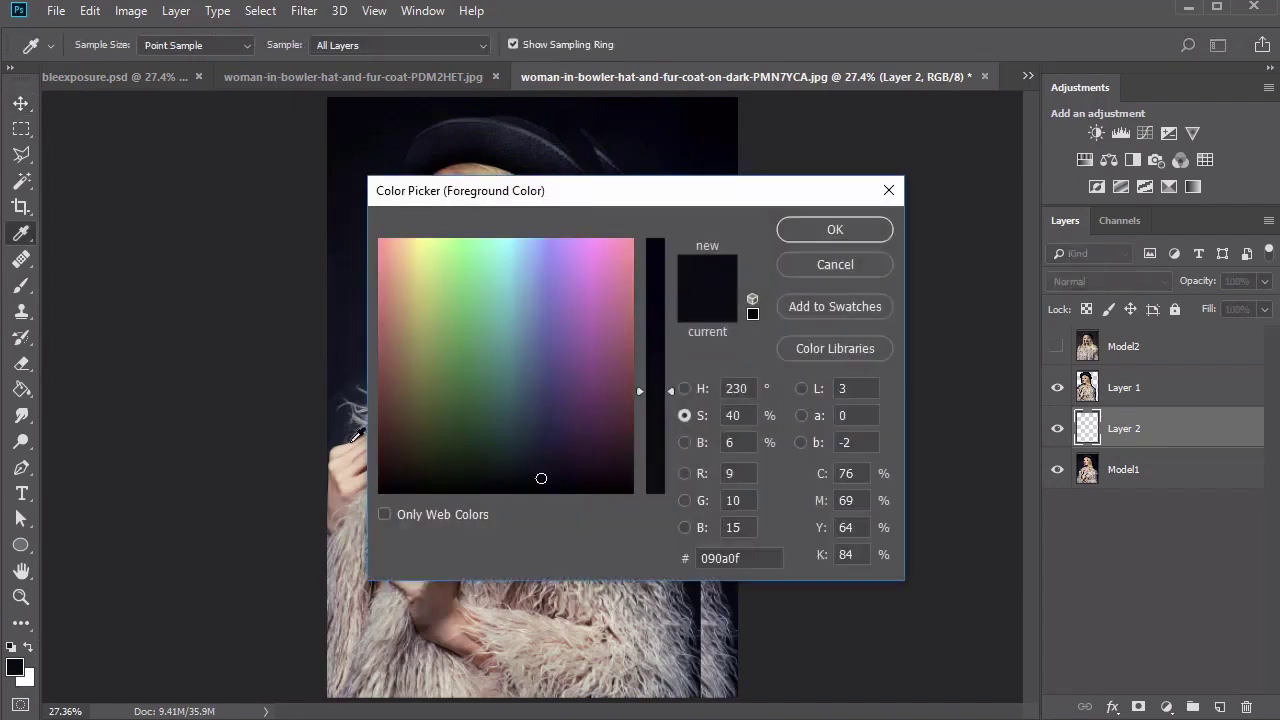
key(Return)
key(g)
click(700, 425)
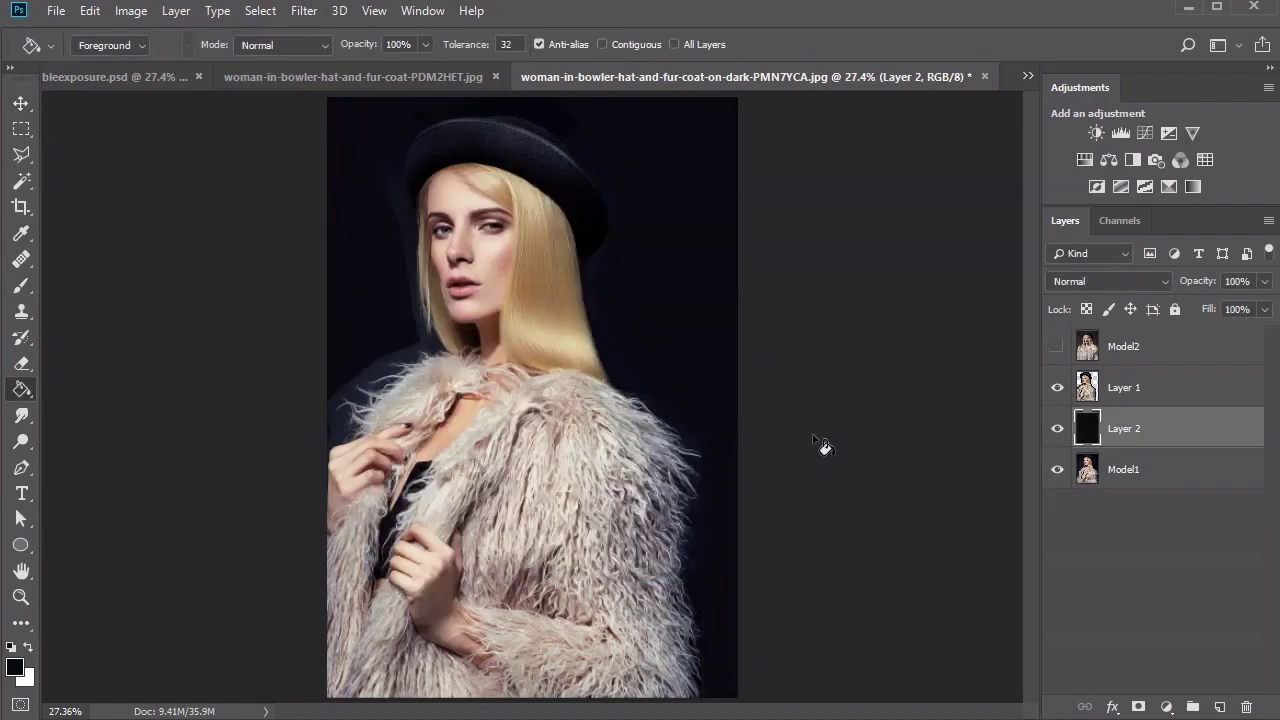
key(v)
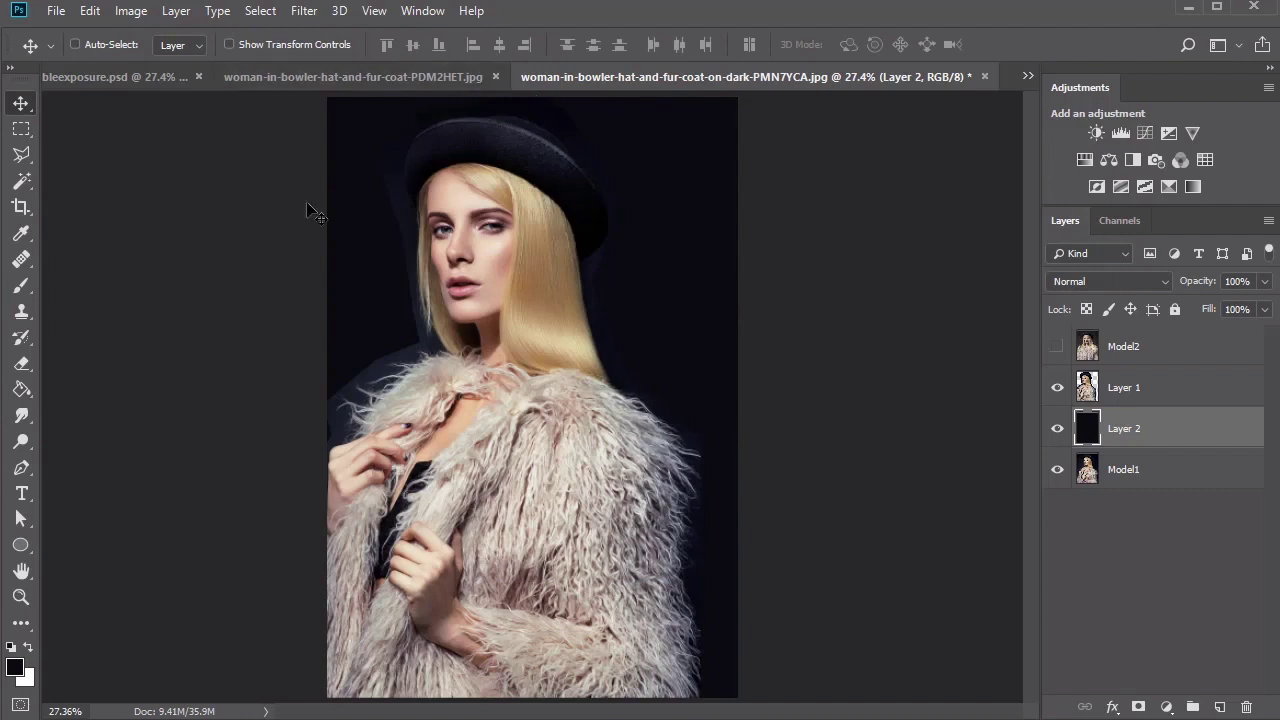
Step: Rename the dark fill layer as BG and the bottom photo layer as Original
double_click(1124, 428)
text(BG)
key(Return)
double_click(1124, 469)
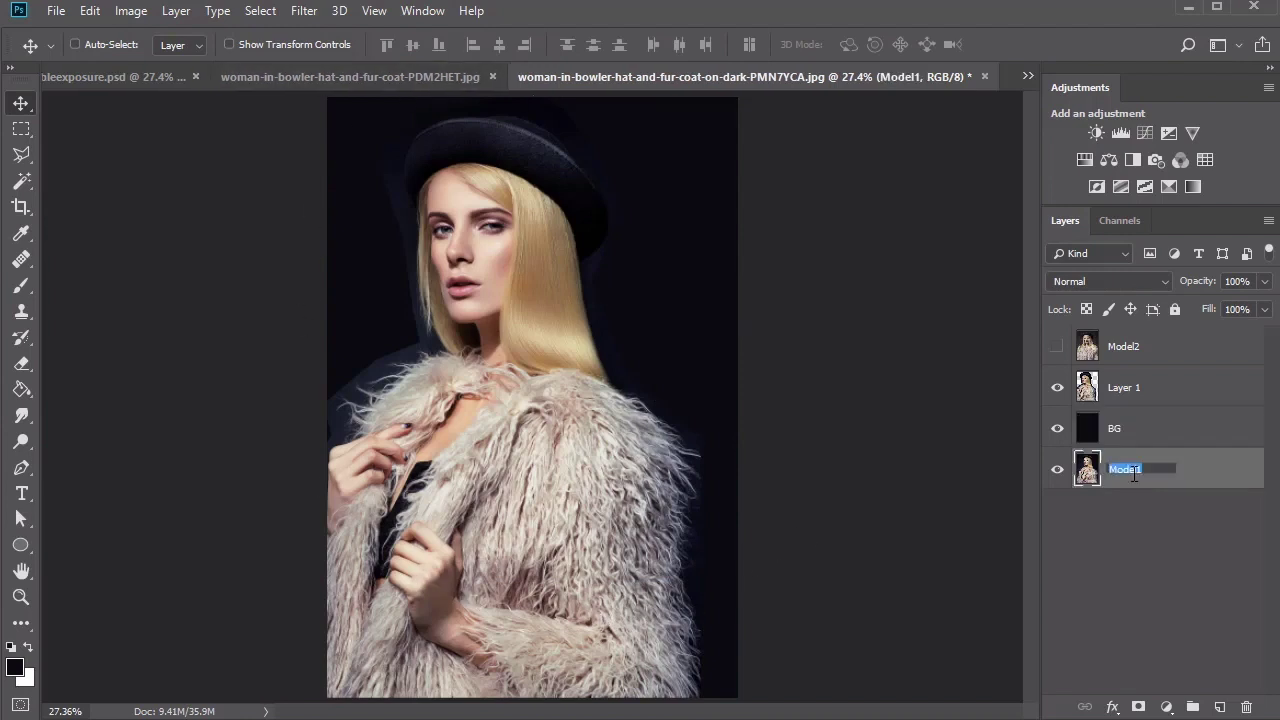
text(Original)
key(Return)
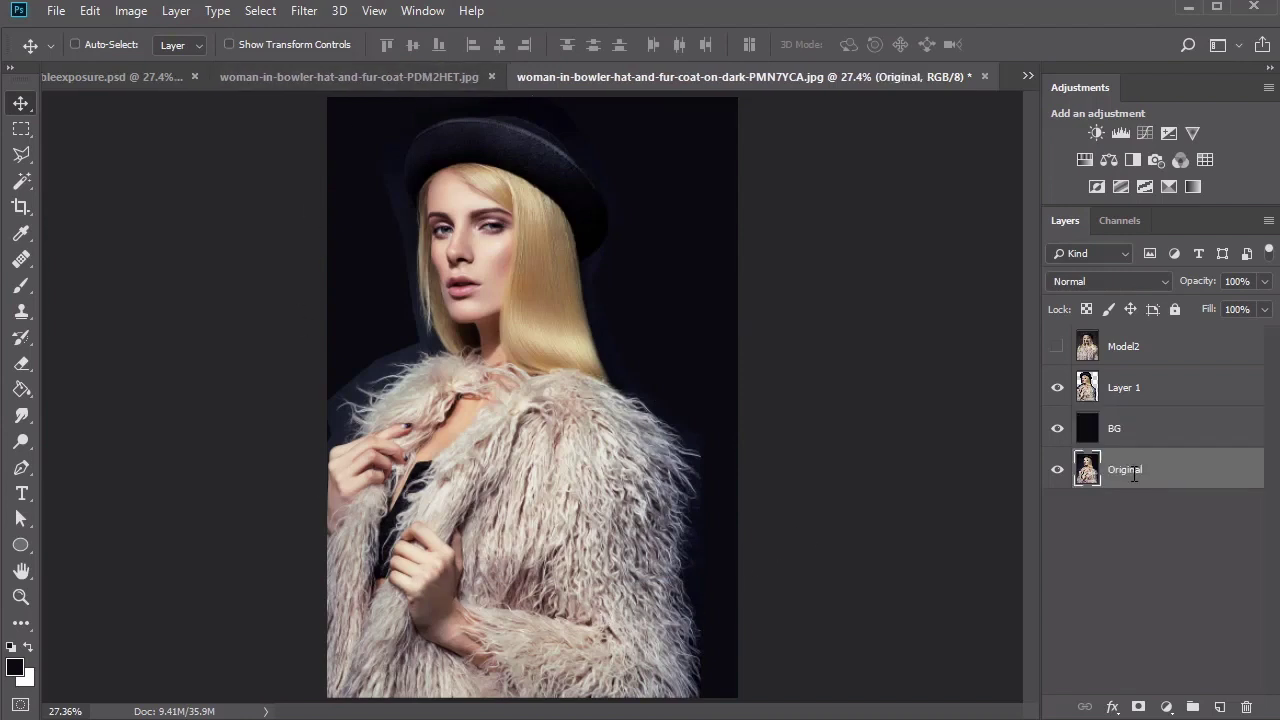
Step: Rename the cut-out layer above BG as Model1
double_click(1135, 387)
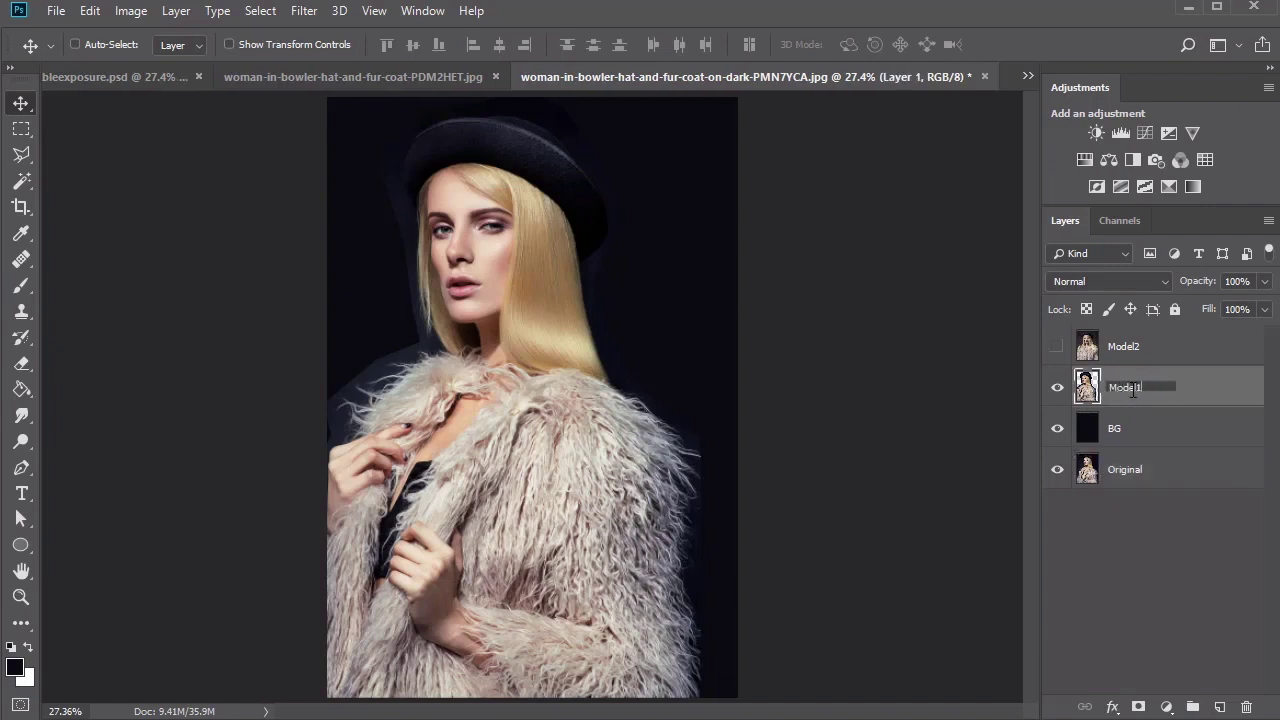
text(Model1)
key(Return)
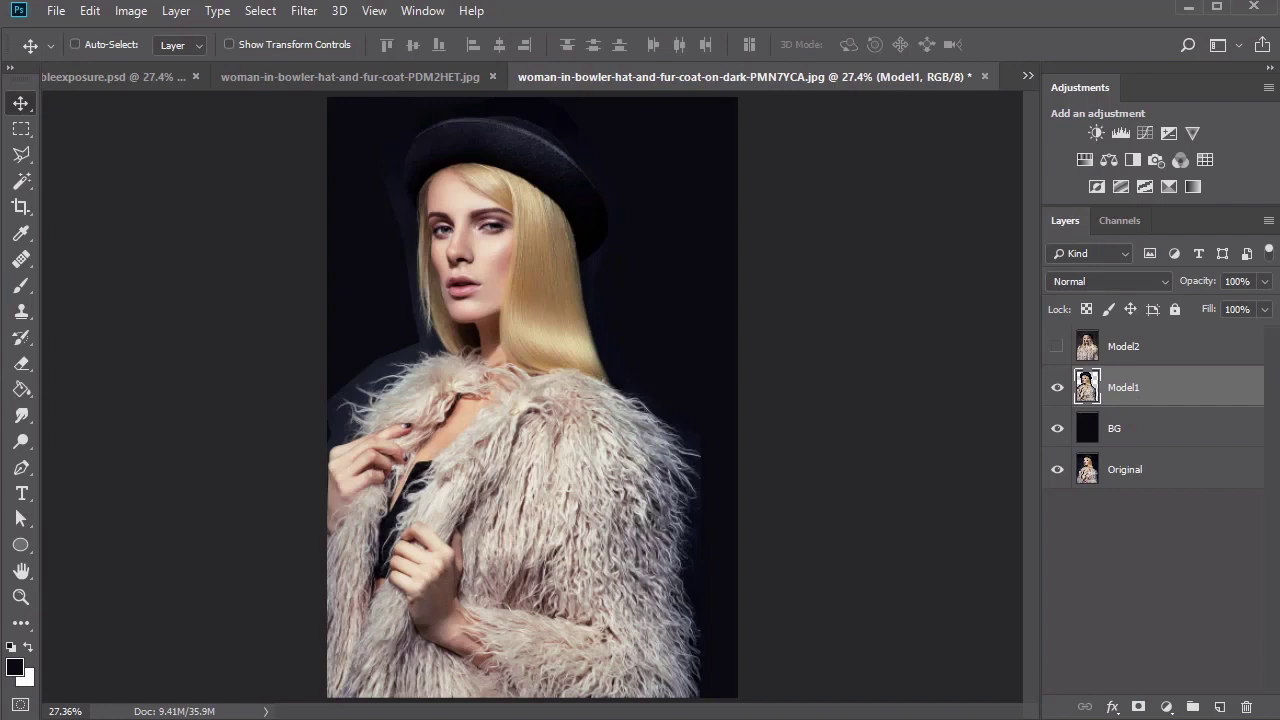
Step: Show Model2 and draw a loose closed polygonal lasso selection around the woman's hat, hair and fur coat
click(1057, 347)
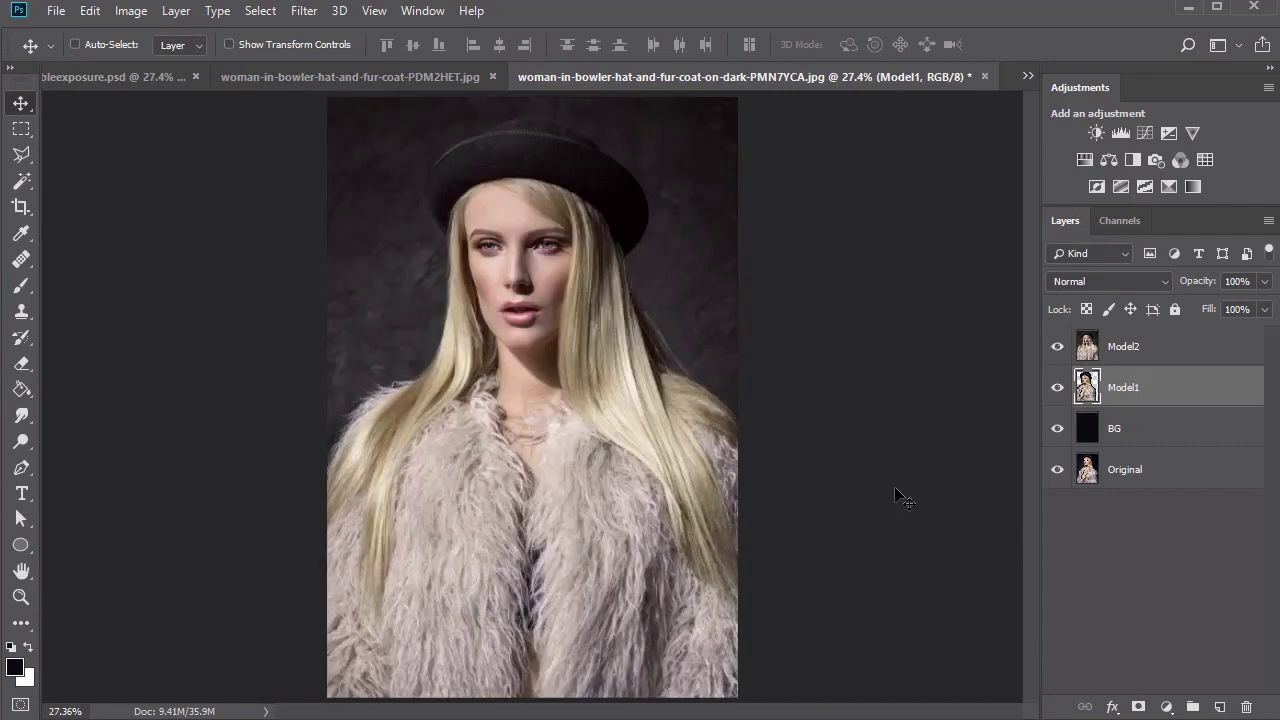
click(22, 155)
click(753, 416)
click(691, 370)
click(628, 261)
click(653, 216)
click(652, 160)
click(574, 110)
click(511, 106)
click(403, 180)
click(436, 240)
click(437, 320)
click(424, 355)
click(350, 383)
click(303, 475)
click(318, 698)
click(757, 700)
click(755, 416)
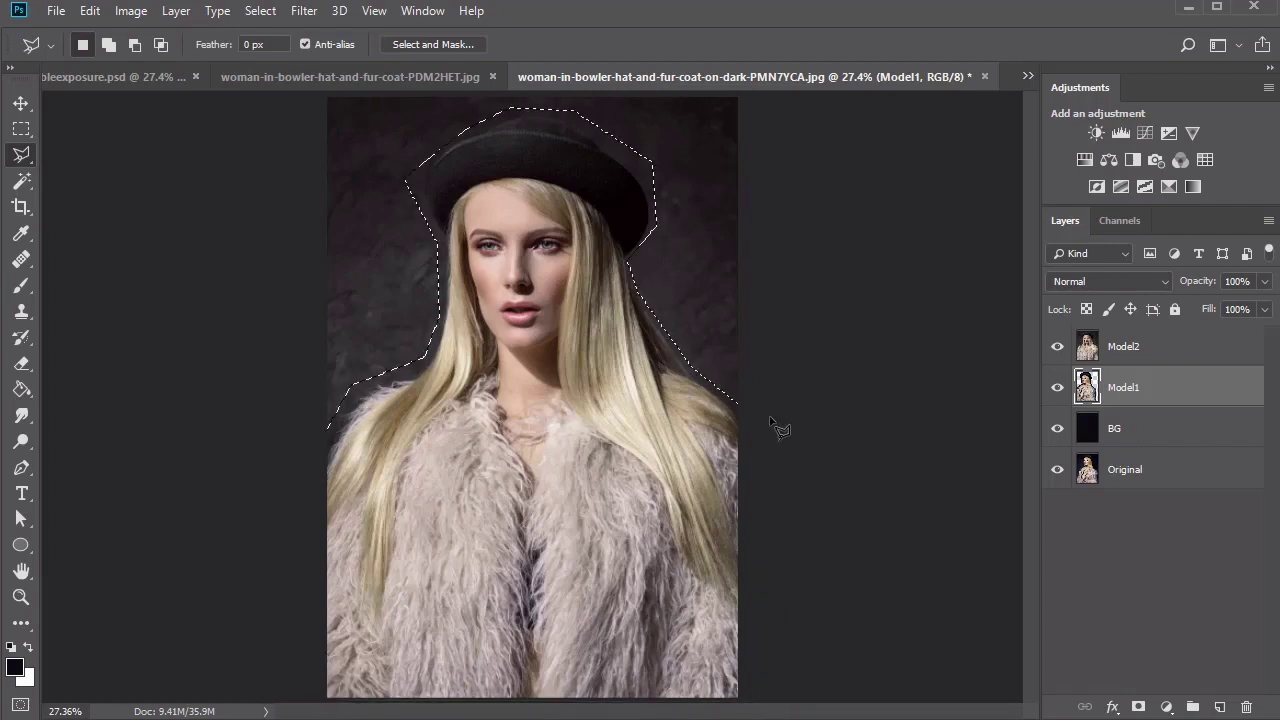
Step: Invert the selection, delete the backdrop around the woman on Model2 and deselect
click(1108, 356)
right_click(687, 225)
click(741, 254)
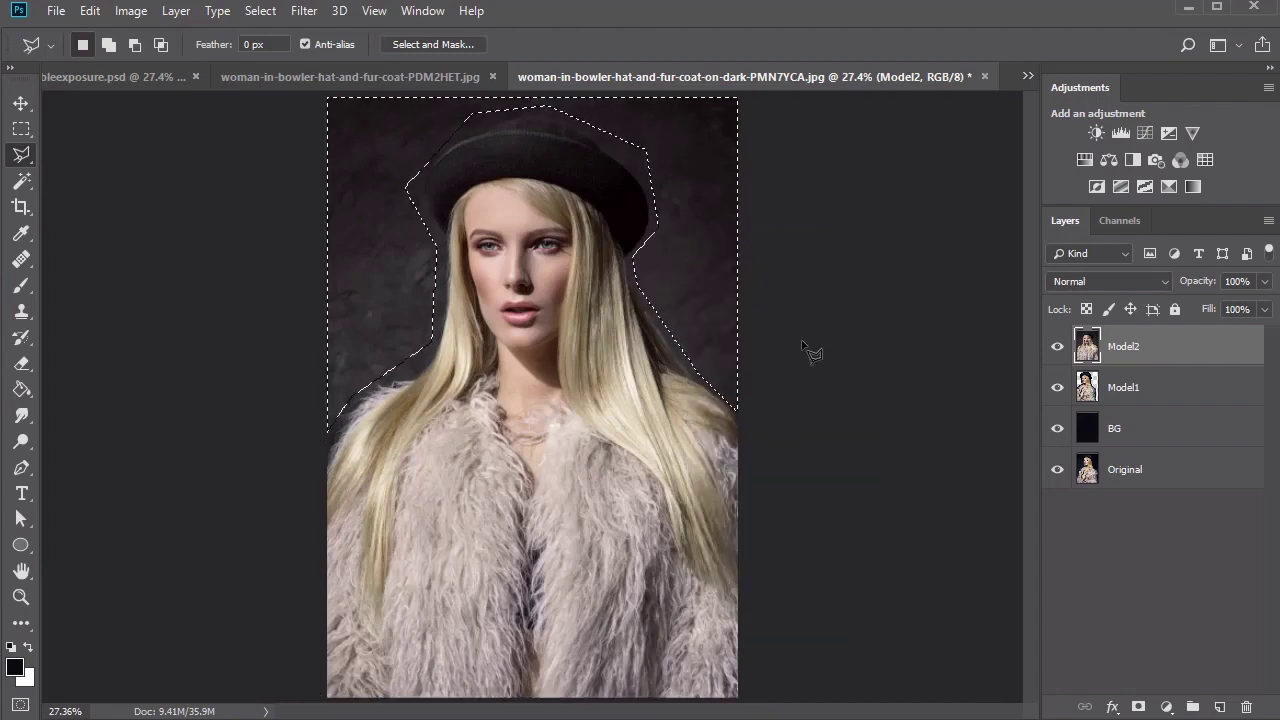
key(Delete)
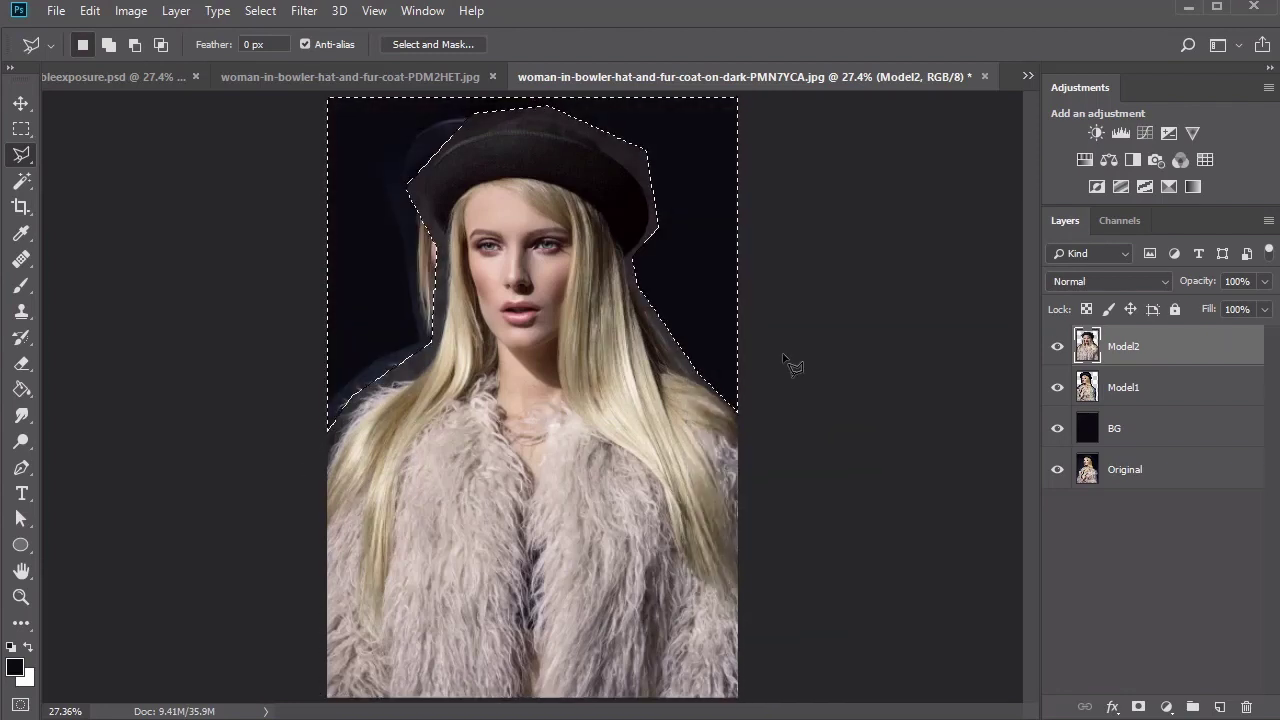
key(ctrl+d)
Step: Move the Model2 cut-out down and to the right so Model1's face stays uncovered beside it
key(v)
drag(552, 305, 647, 371)
ctrl+click(463, 356)
drag(463, 356, 490, 350)
ctrl+click(654, 382)
drag(654, 382, 620, 381)
Step: Try scaling the Model2 cut-out down to about 96 percent
key(ctrl+t)
key(shift)
drag(816, 151, 800, 171)
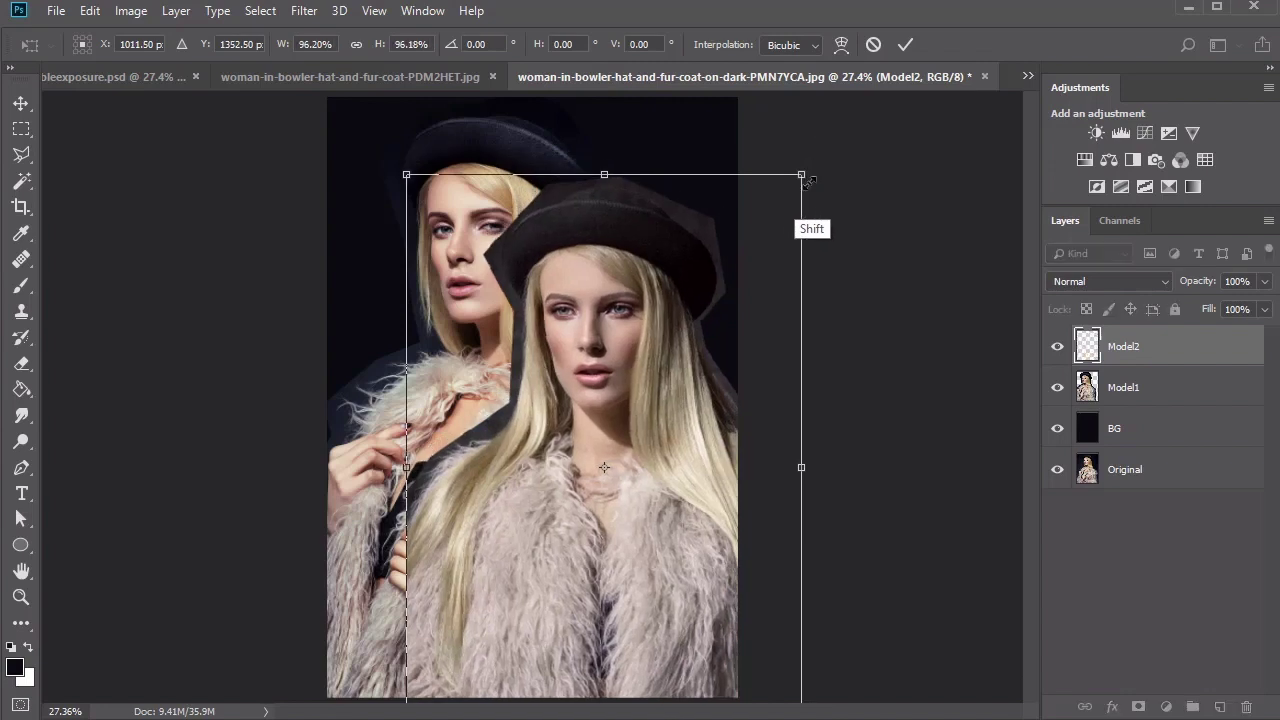
key(Return)
click(670, 282)
key(ctrl+z)
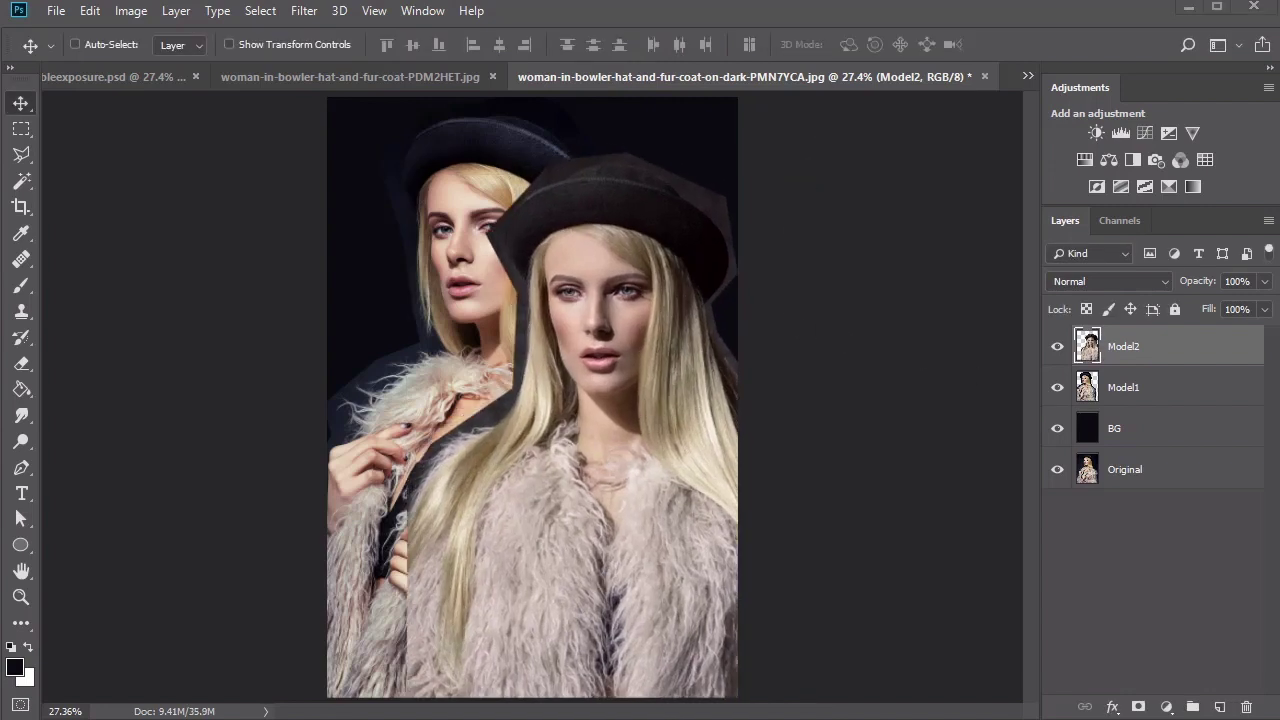
Step: Hide Model2 and add a white layer mask to Model1
click(1057, 346)
click(1122, 387)
click(1138, 707)
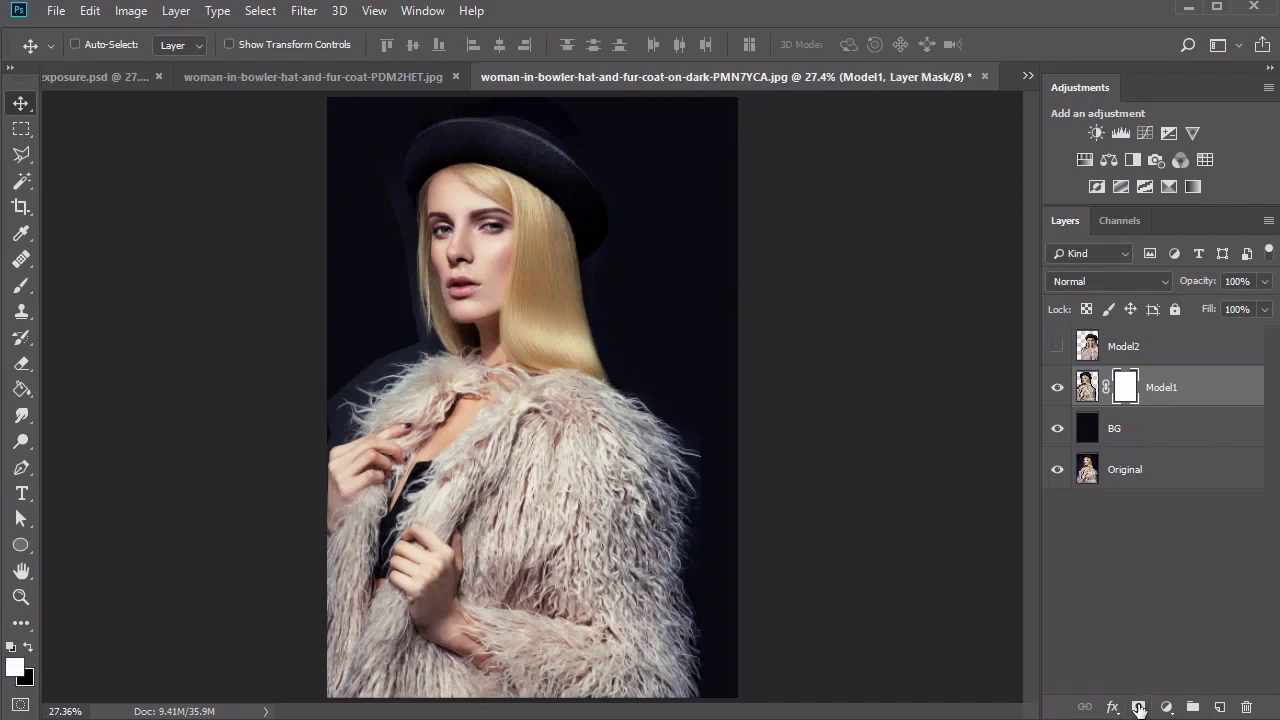
Step: Mask out the leftover backdrop along the right side of Model1's hair with a 60 px black Soft Round brush
key(b)
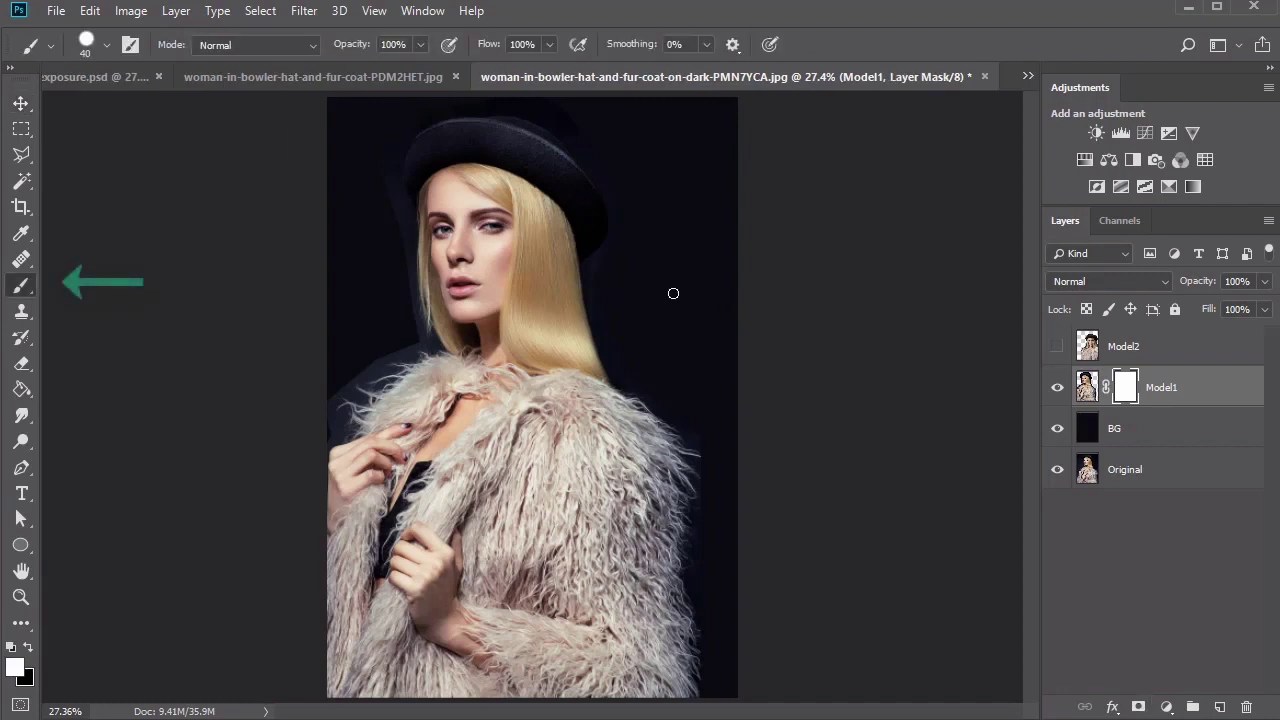
right_click(672, 290)
click(811, 461)
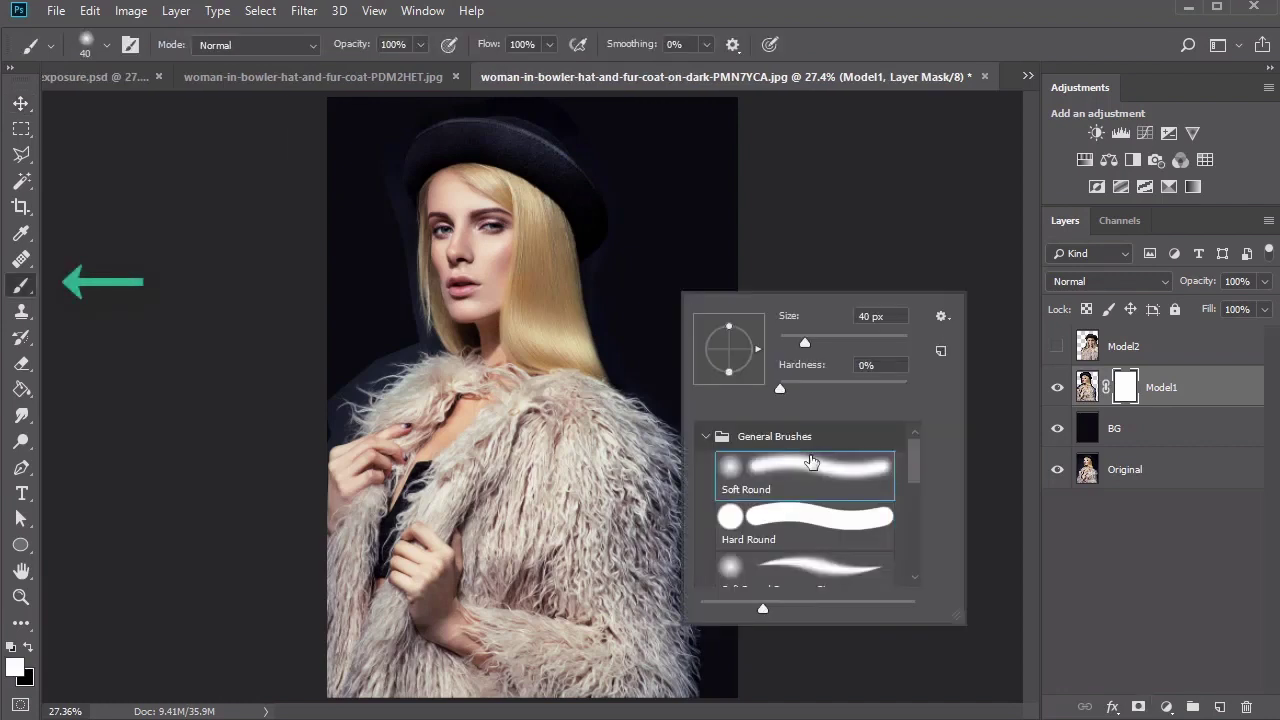
key(Return)
click(28, 648)
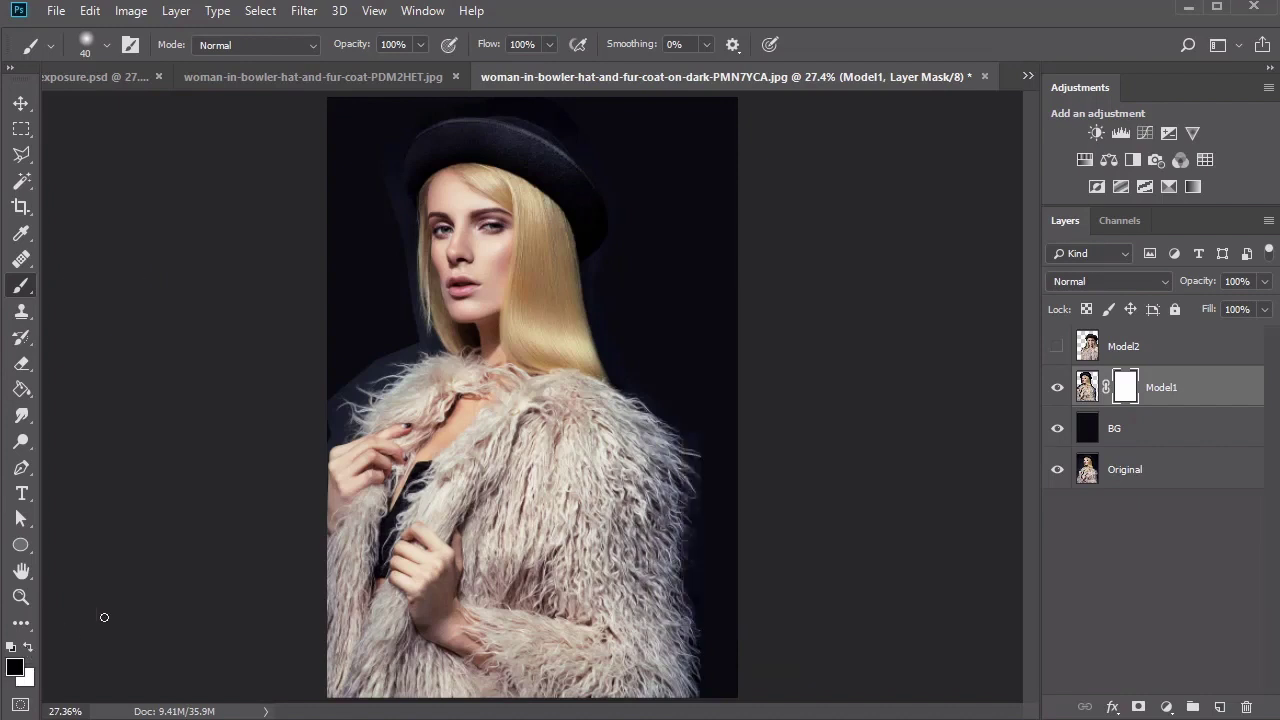
ctrl+click(550, 297)
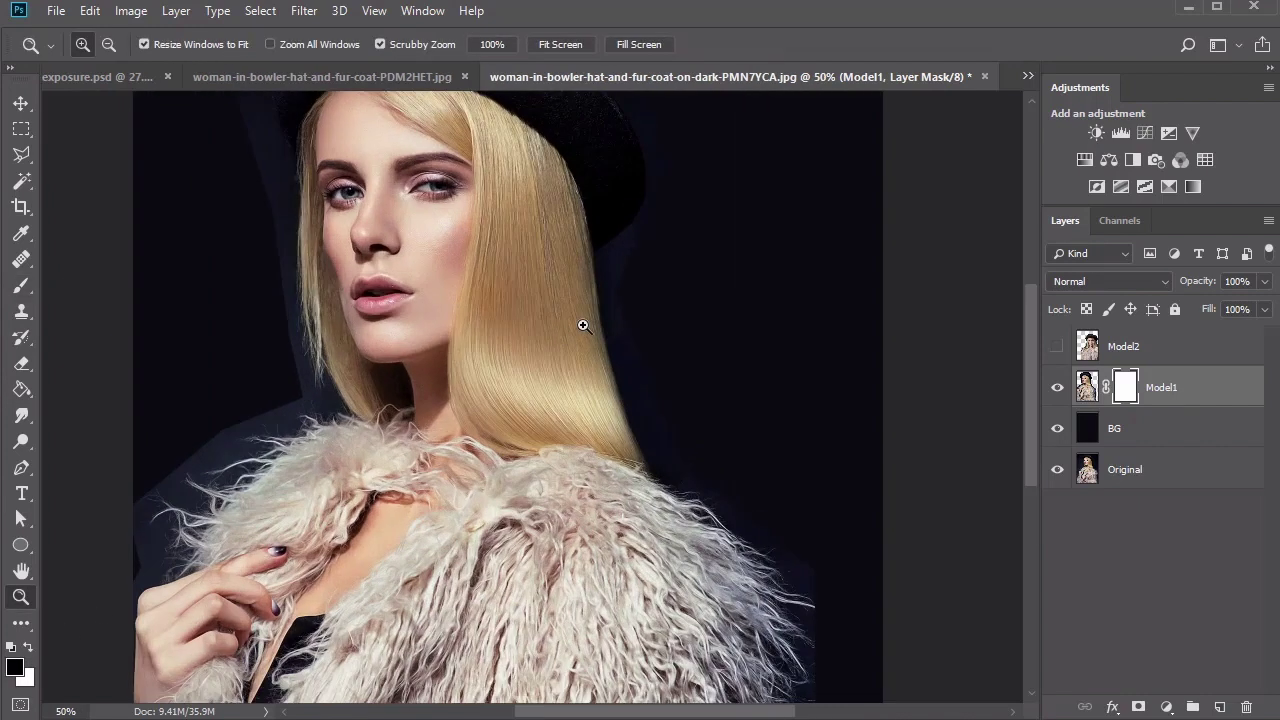
ctrl+click(535, 246)
key(bracketright)
key(bracketright)
drag(662, 277, 699, 405)
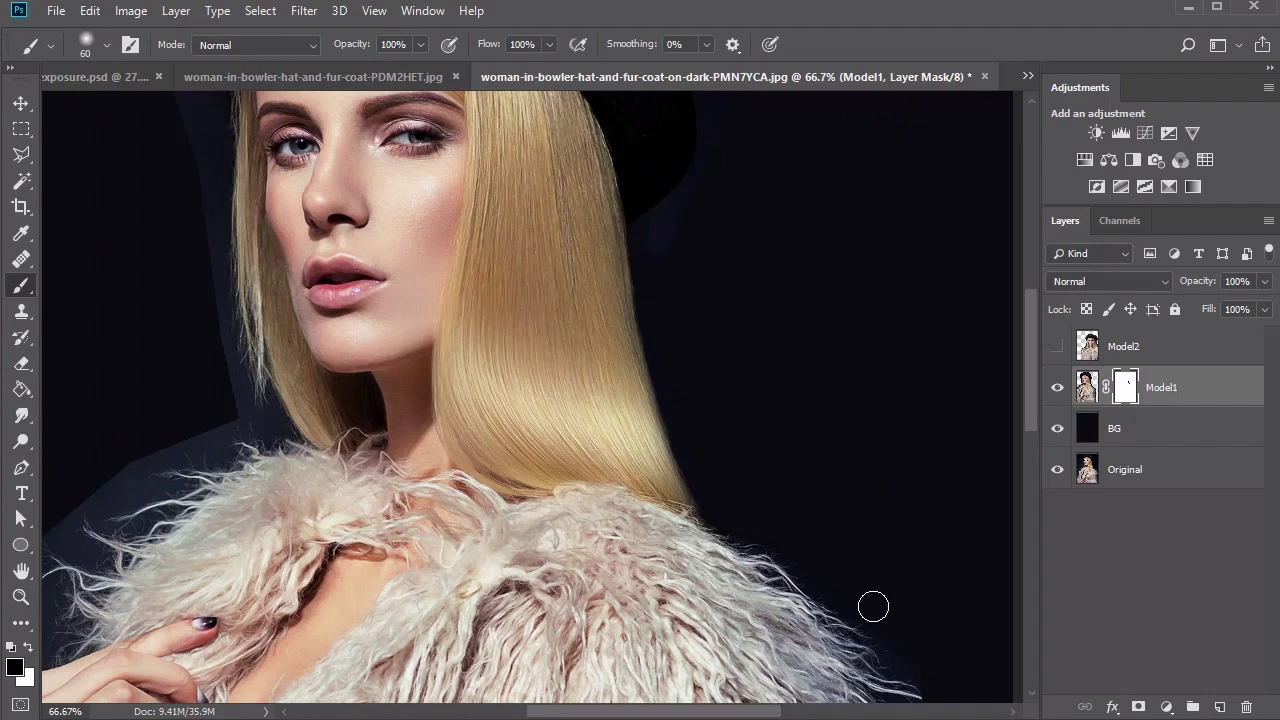
Step: Mask out the leftover backdrop around the fur collar and raised hand on Model1's left side, varying the soft brush size from 30 px
drag(1034, 332, 1034, 287)
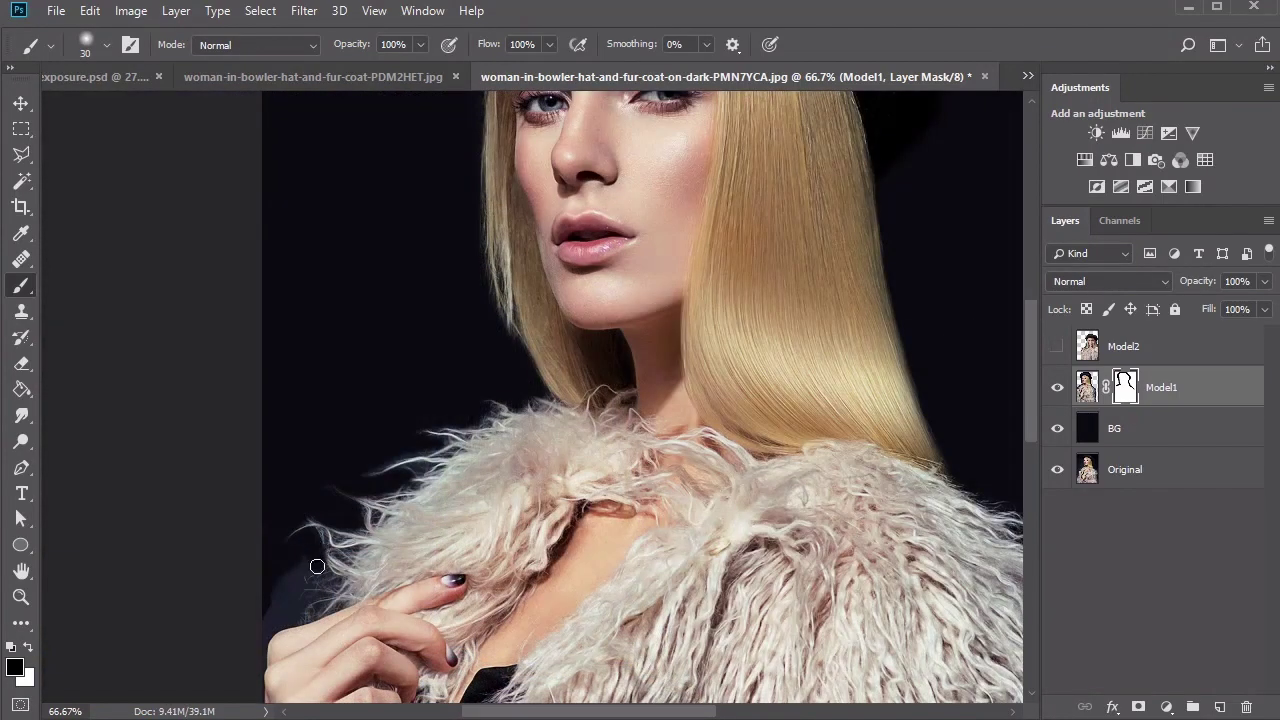
drag(317, 567, 280, 592)
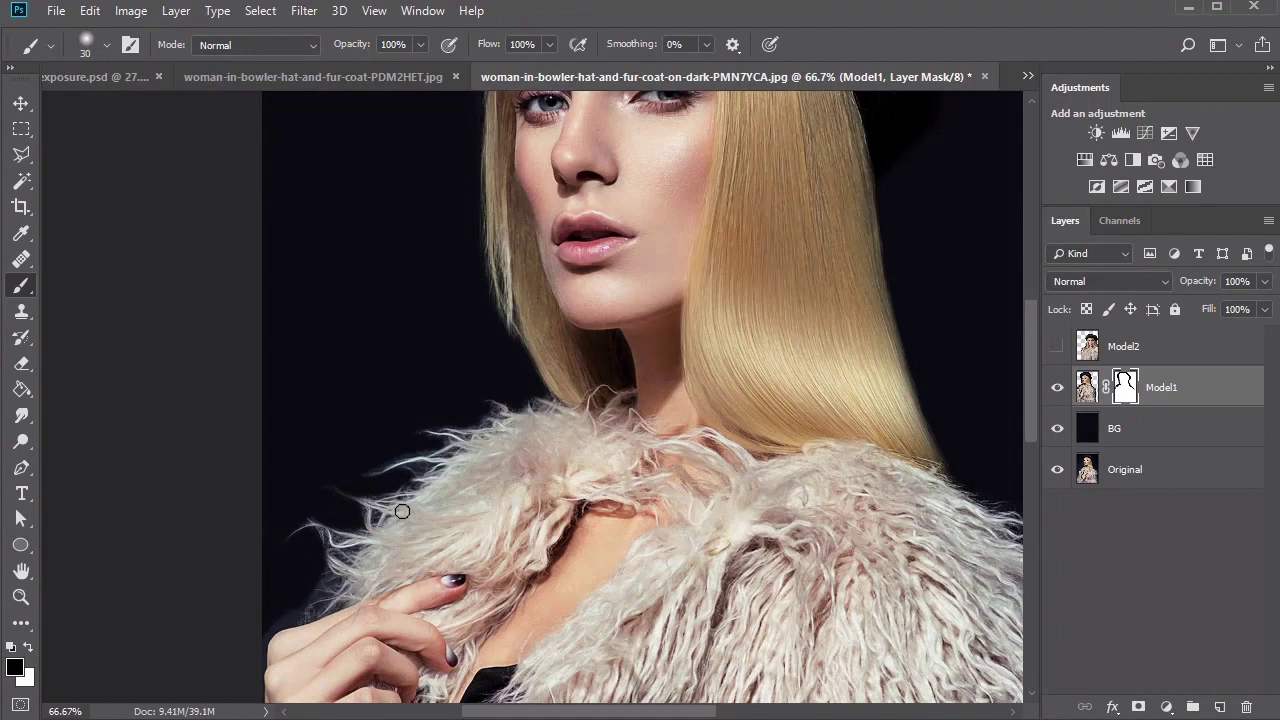
key(space)
drag(423, 457, 429, 360)
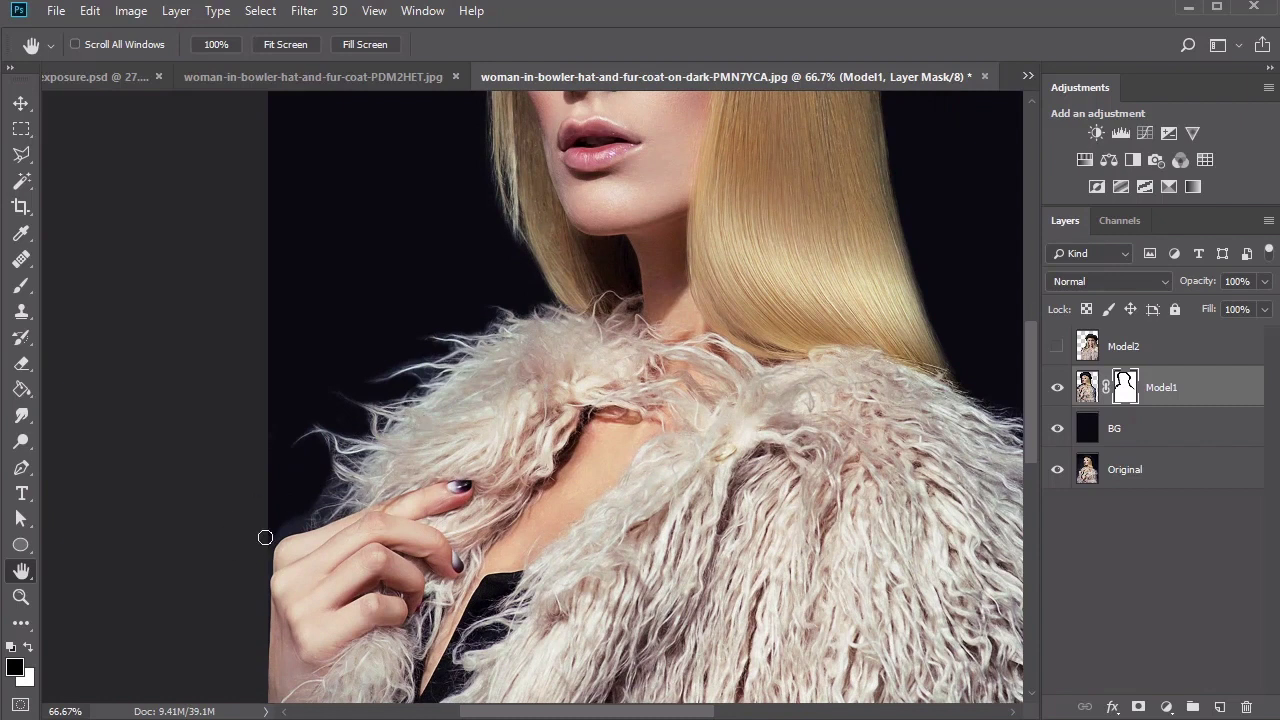
key(bracketright)
key(bracketright)
key(bracketright)
key(bracketright)
key(bracketright)
key(bracketright)
key(bracketright)
key(bracketright)
key(bracketright)
key(bracketright)
mouse_move(308, 388)
mouse_down()
mouse_move(394, 289)
mouse_move(369, 331)
mouse_move(391, 261)
mouse_move(443, 320)
mouse_move(428, 328)
mouse_up()
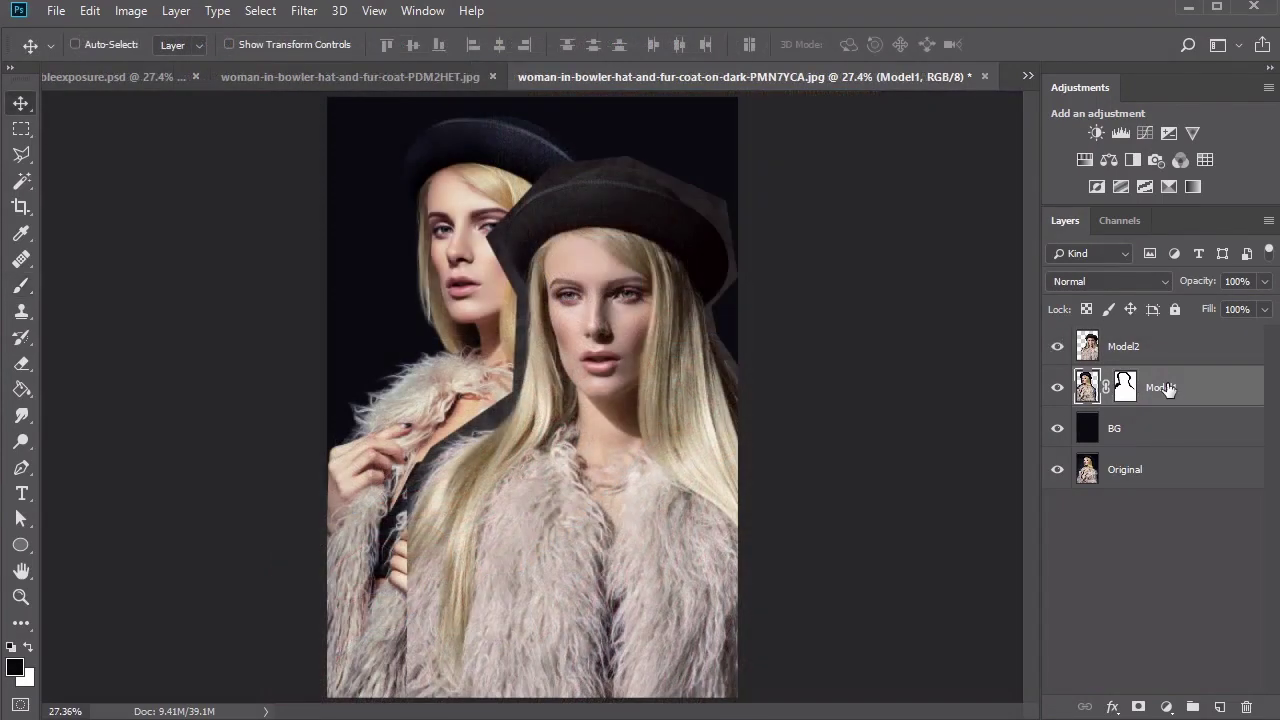
Step: Add a layer mask to Model2 and paint out the backdrop around her hair and hat with a 40 px black brush
click(1146, 346)
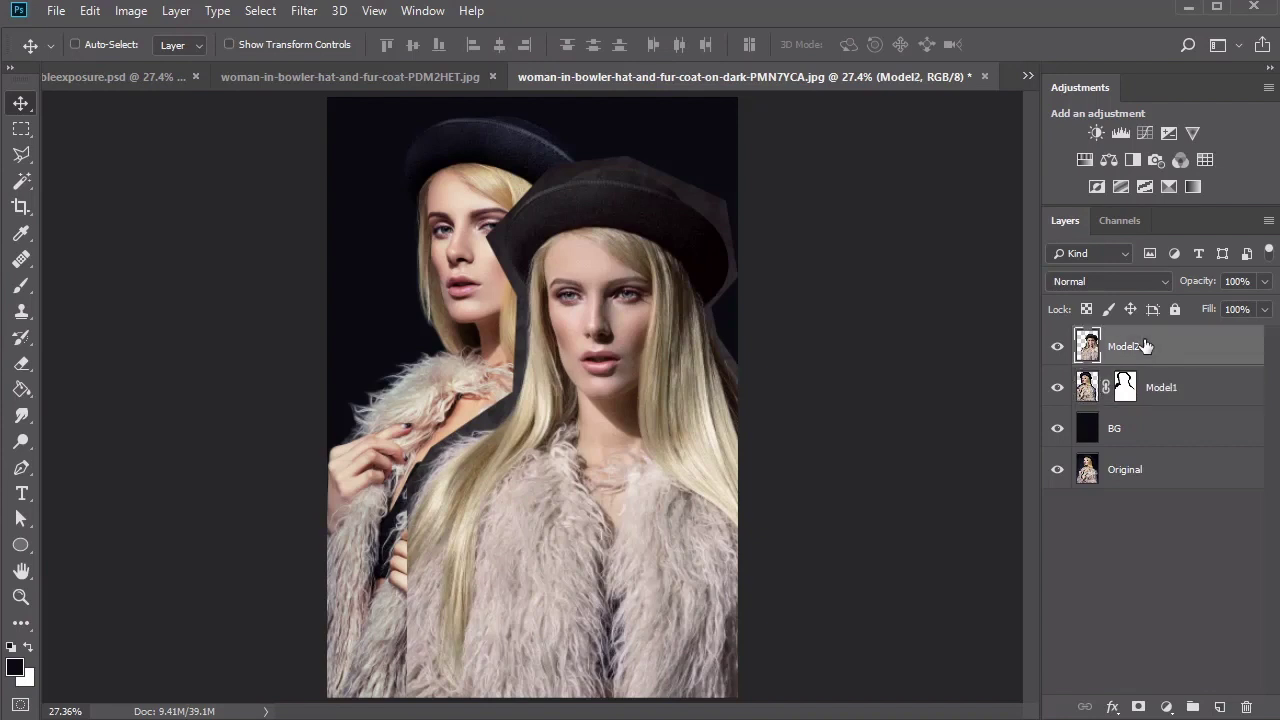
click(1138, 707)
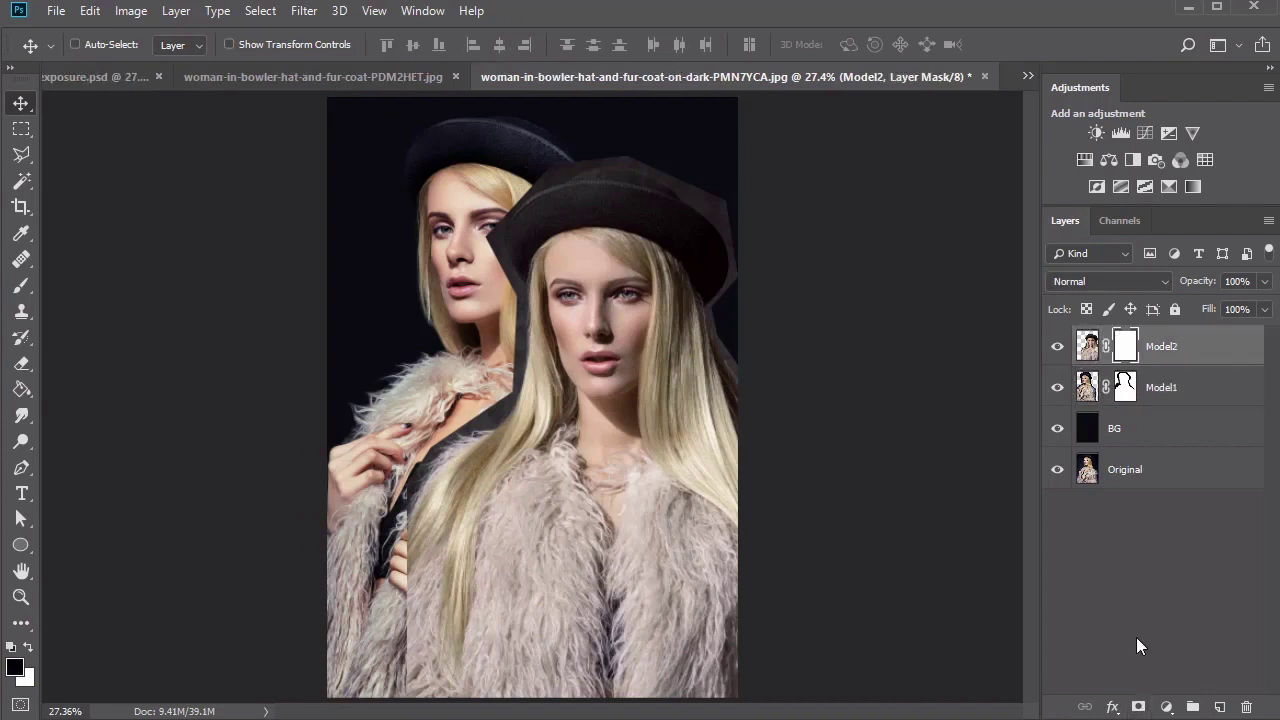
key(z)
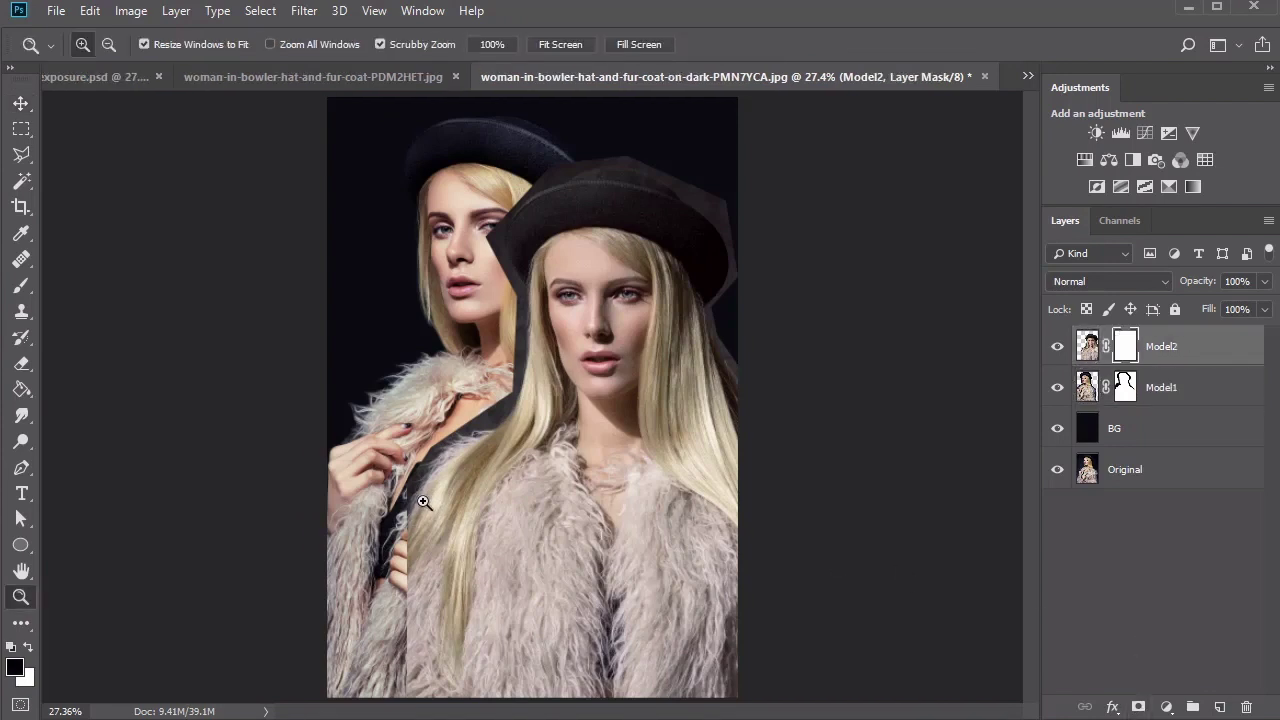
click(423, 502)
click(382, 478)
key(b)
mouse_move(564, 316)
mouse_down()
mouse_move(552, 360)
mouse_move(455, 390)
mouse_up()
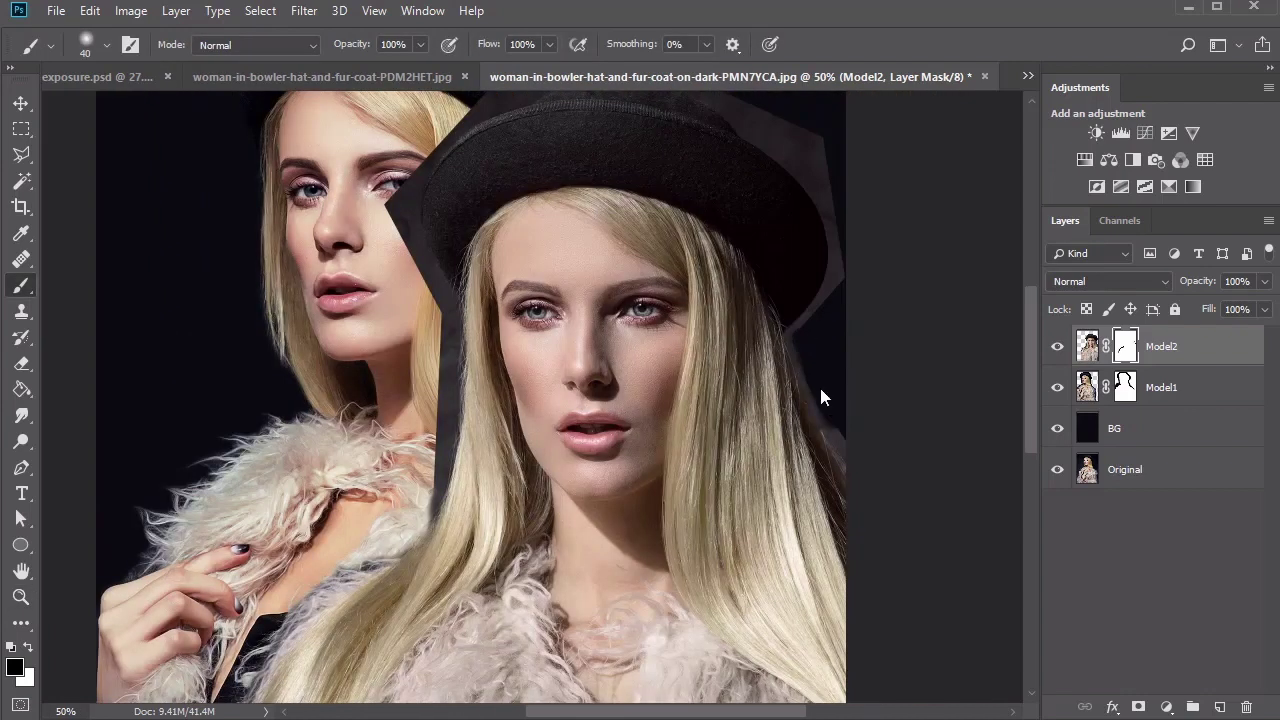
mouse_move(802, 340)
mouse_down()
mouse_move(811, 383)
mouse_move(848, 250)
mouse_move(855, 488)
mouse_move(786, 370)
mouse_up()
key(space)
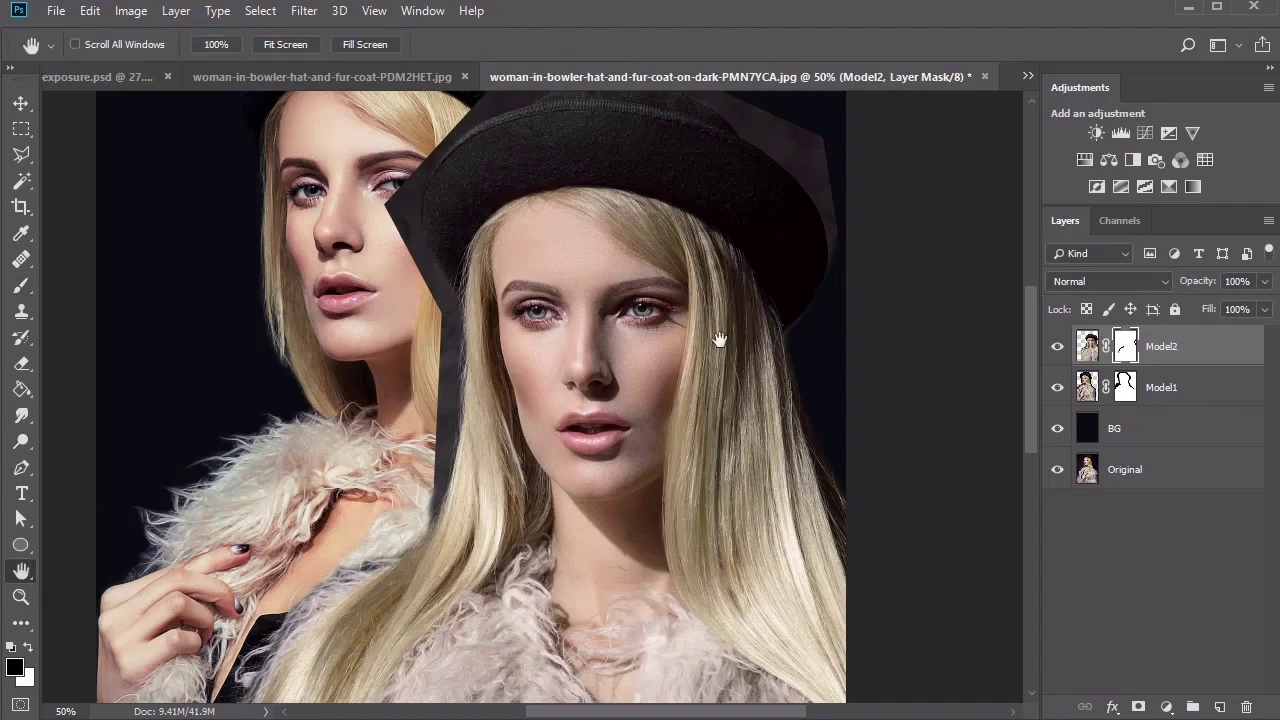
drag(719, 340, 759, 470)
mouse_move(875, 370)
mouse_down()
mouse_move(763, 226)
mouse_move(571, 217)
mouse_move(438, 316)
mouse_move(480, 450)
mouse_up()
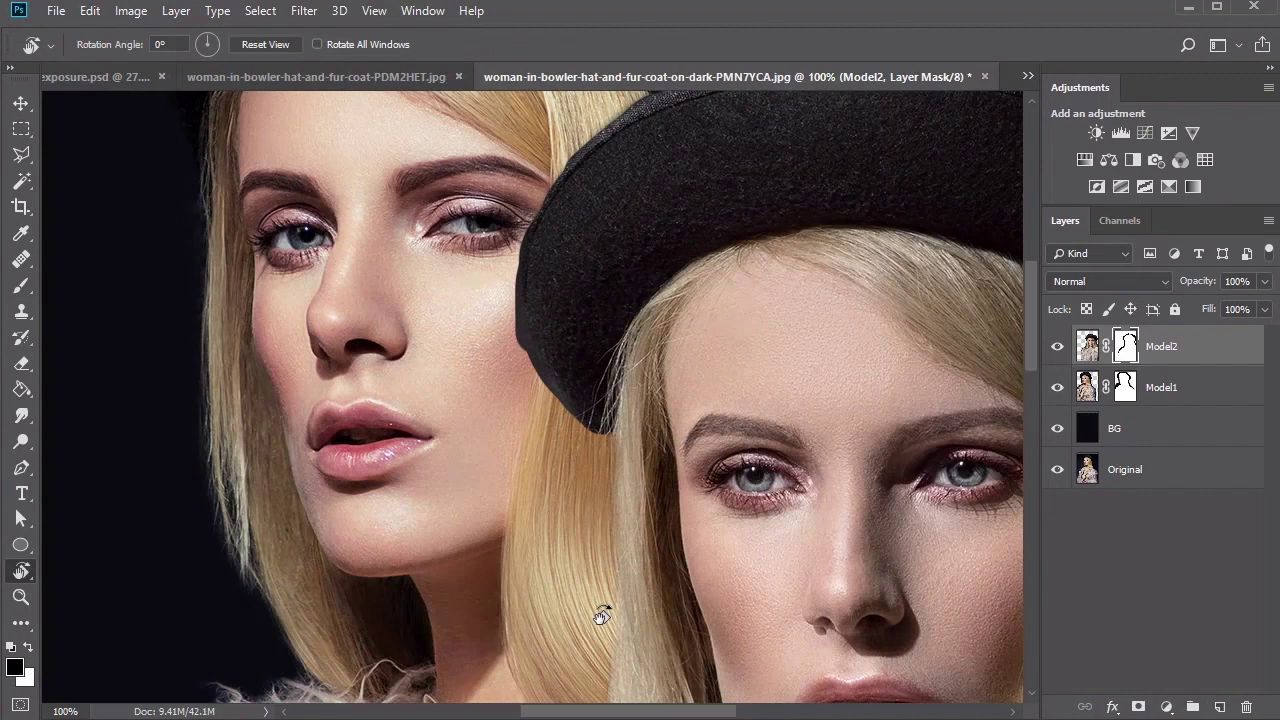
Step: Refine Model2's mask along the hat brim beside Model1's face, using a smaller brush for the fine edges
drag(600, 614, 514, 577)
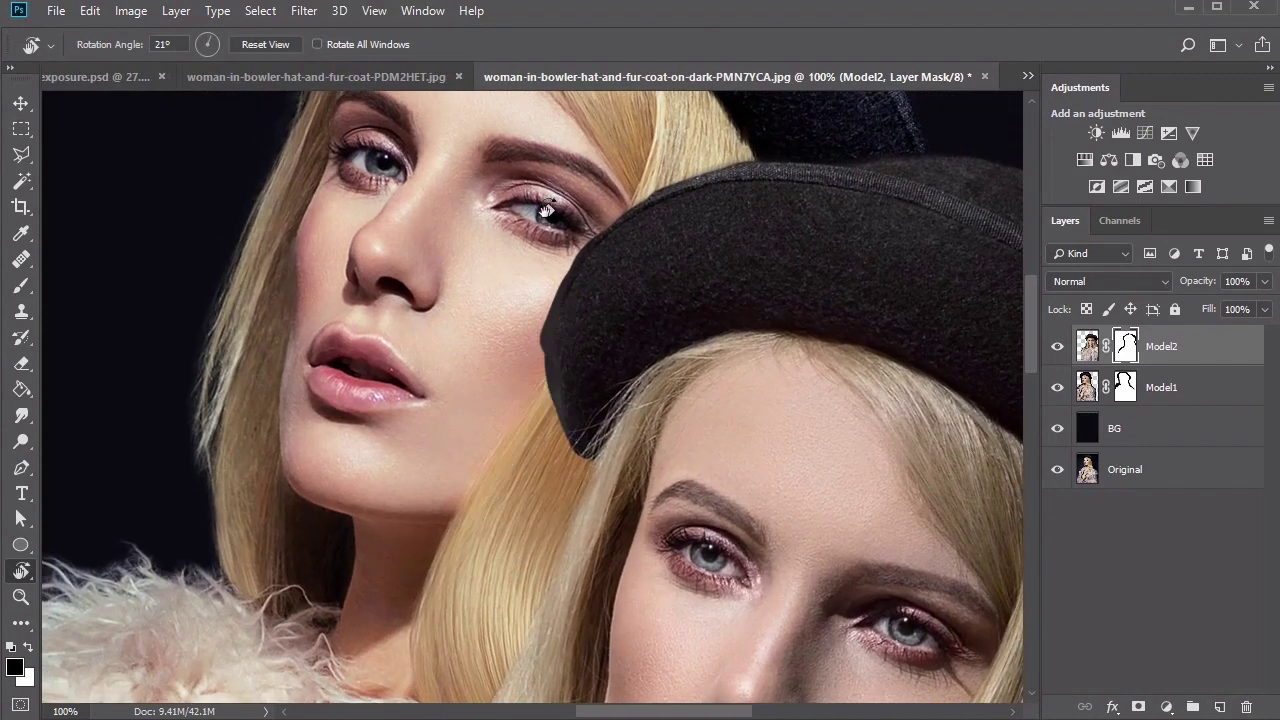
key(b)
mouse_move(537, 271)
mouse_down()
mouse_move(543, 406)
mouse_move(537, 337)
mouse_move(565, 240)
mouse_move(690, 164)
mouse_move(665, 176)
mouse_up()
key(bracketleft)
key(bracketleft)
key(bracketleft)
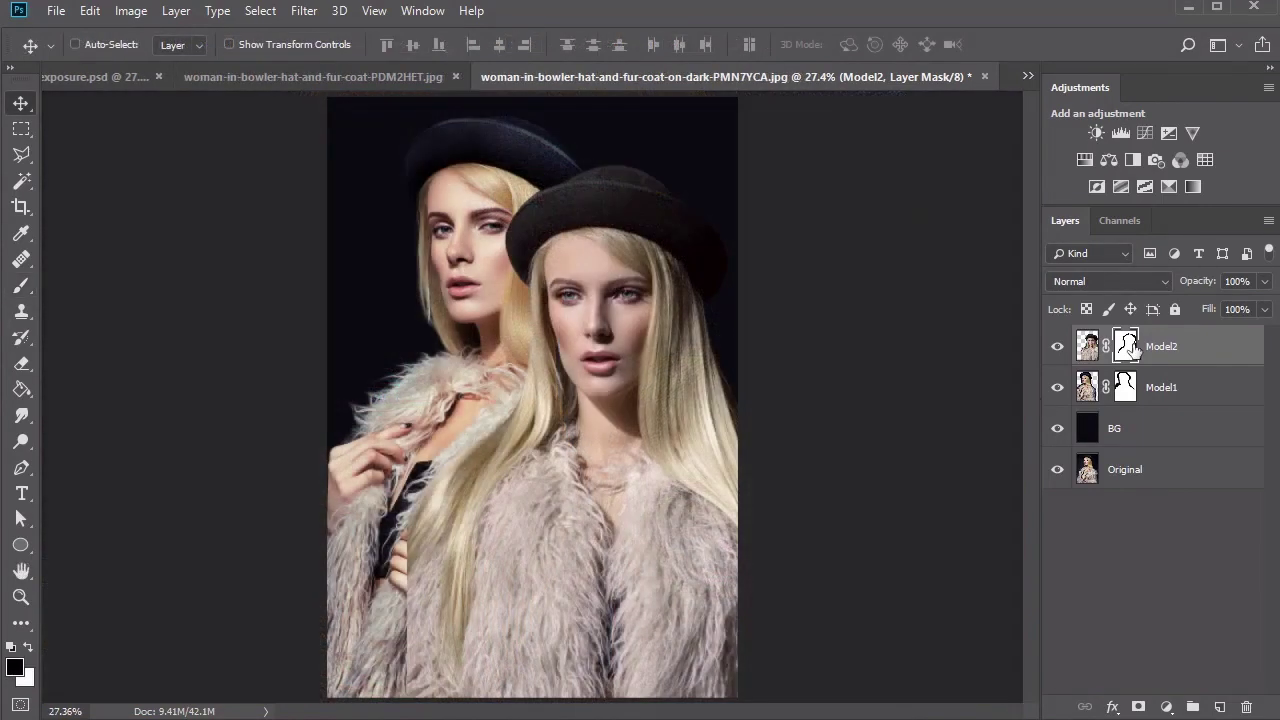
Step: Fade the coat and hair on Model2's left side by painting its mask with a black Soft Round brush at 50% opacity, 600 px down to 300 px
key(b)
right_click(634, 409)
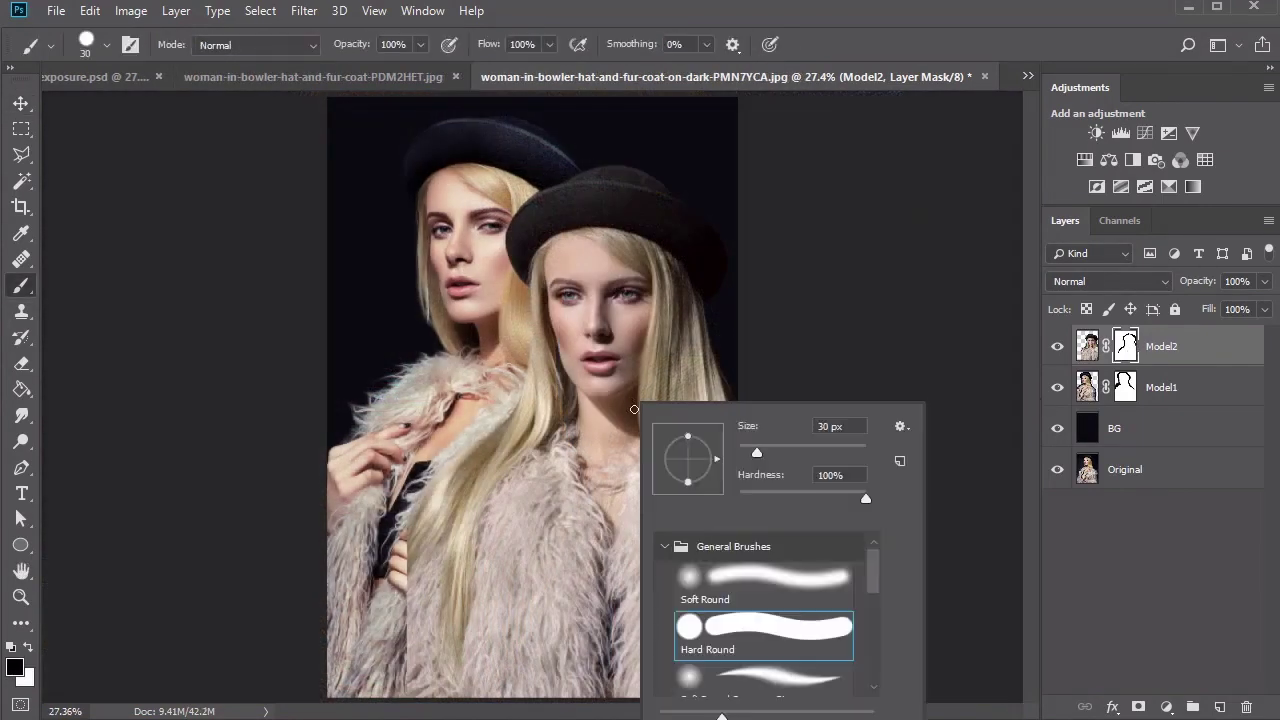
click(765, 580)
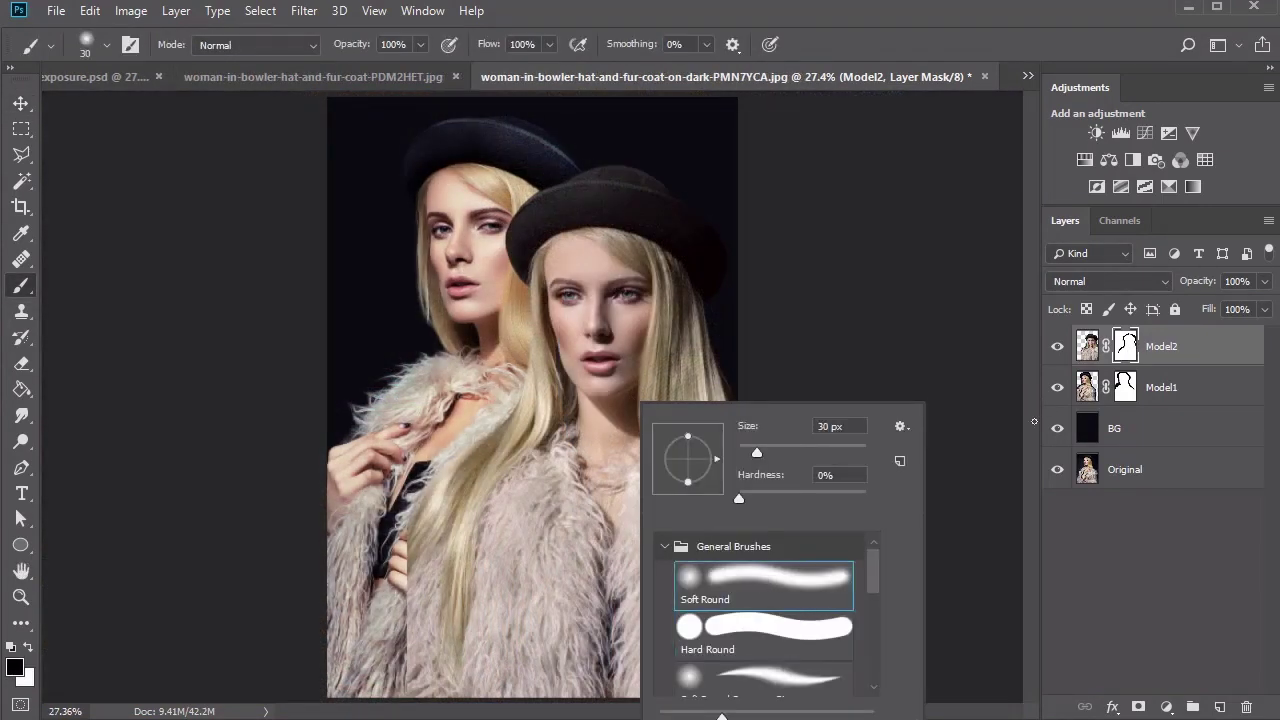
click(1087, 345)
key(bracketright)
key(bracketright)
key(bracketright)
key(bracketright)
key(bracketright)
key(bracketright)
key(bracketright)
key(bracketright)
key(bracketright)
key(bracketright)
key(bracketright)
key(bracketright)
key(bracketright)
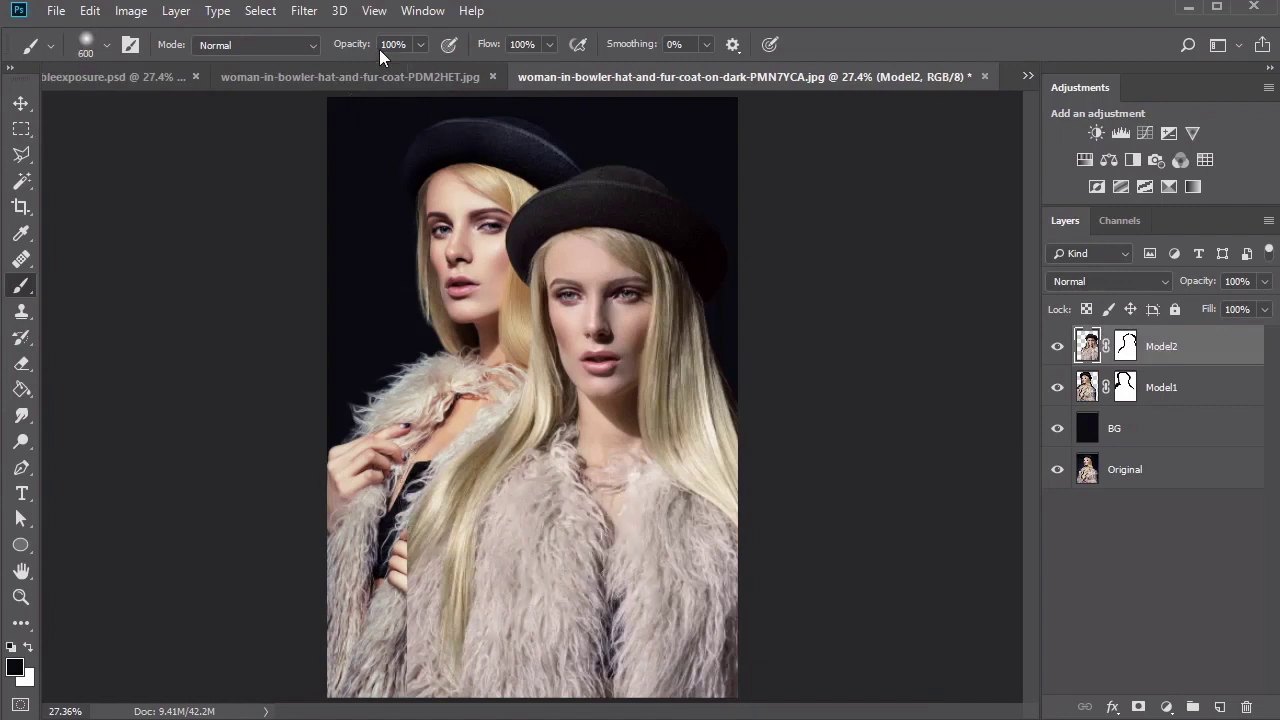
click(419, 46)
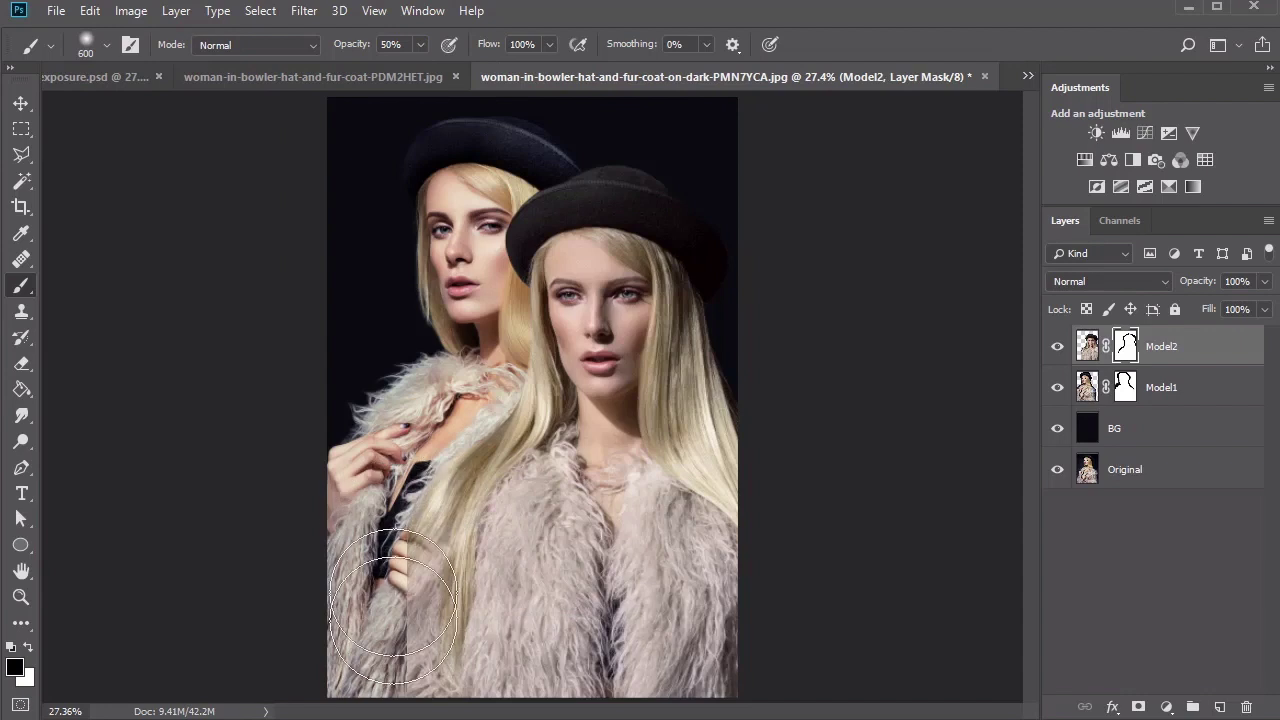
mouse_move(402, 565)
mouse_down()
mouse_move(413, 538)
mouse_move(442, 662)
mouse_move(465, 692)
mouse_up()
key(ctrl+z)
mouse_move(400, 564)
mouse_down()
mouse_move(443, 571)
mouse_move(397, 480)
mouse_up()
key(bracketleft)
key(bracketleft)
key(bracketleft)
key(ctrl+z)
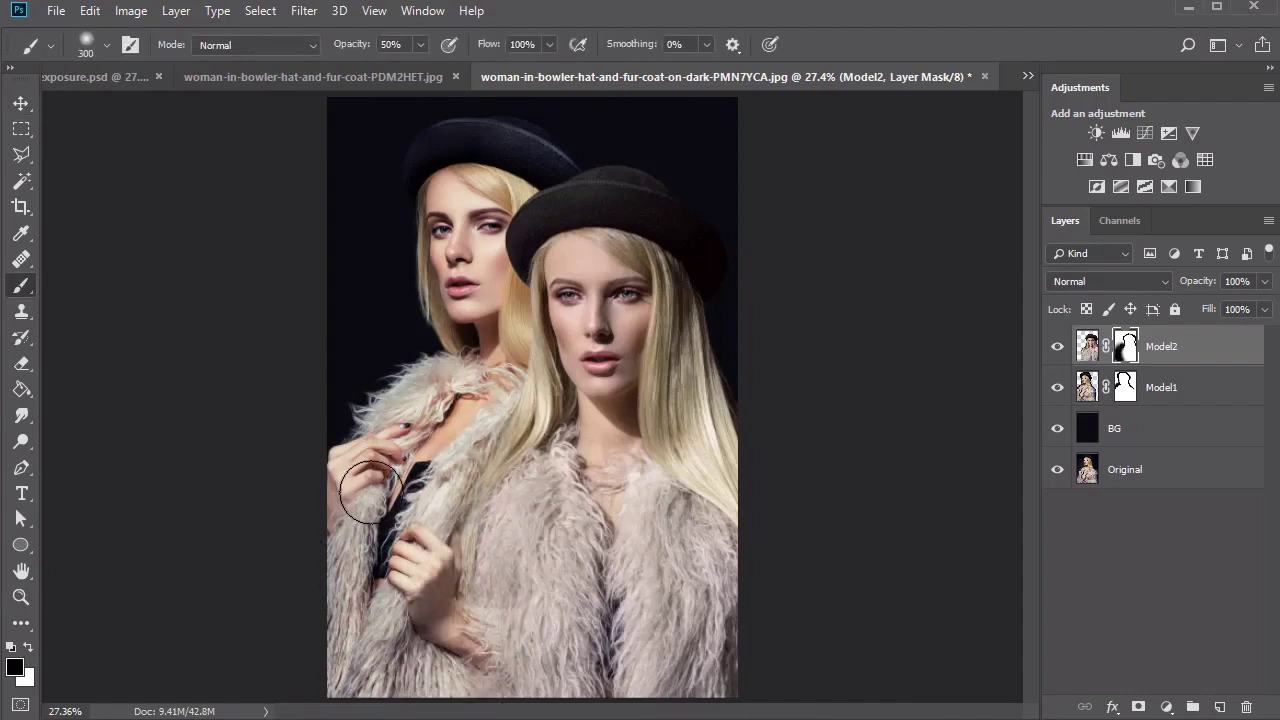
Step: Set the Model2 layer's blend mode to Lighten
key(v)
key(ctrl+2)
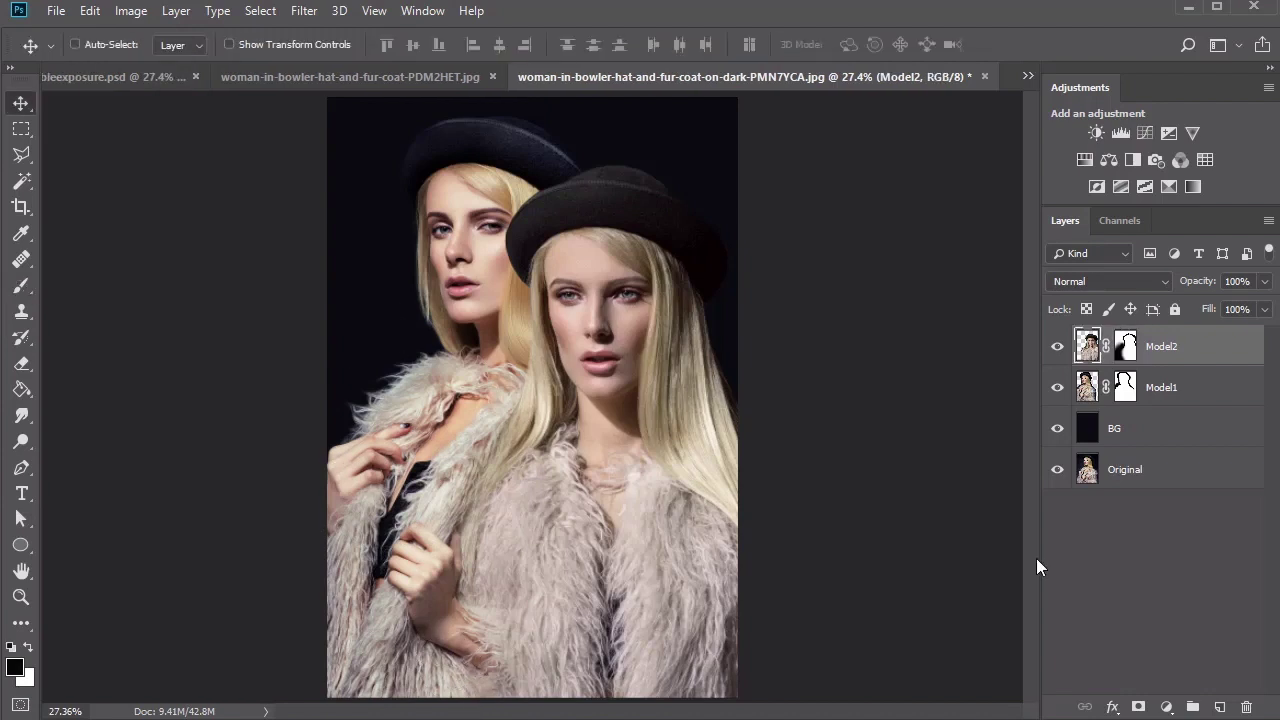
click(1120, 282)
click(1099, 439)
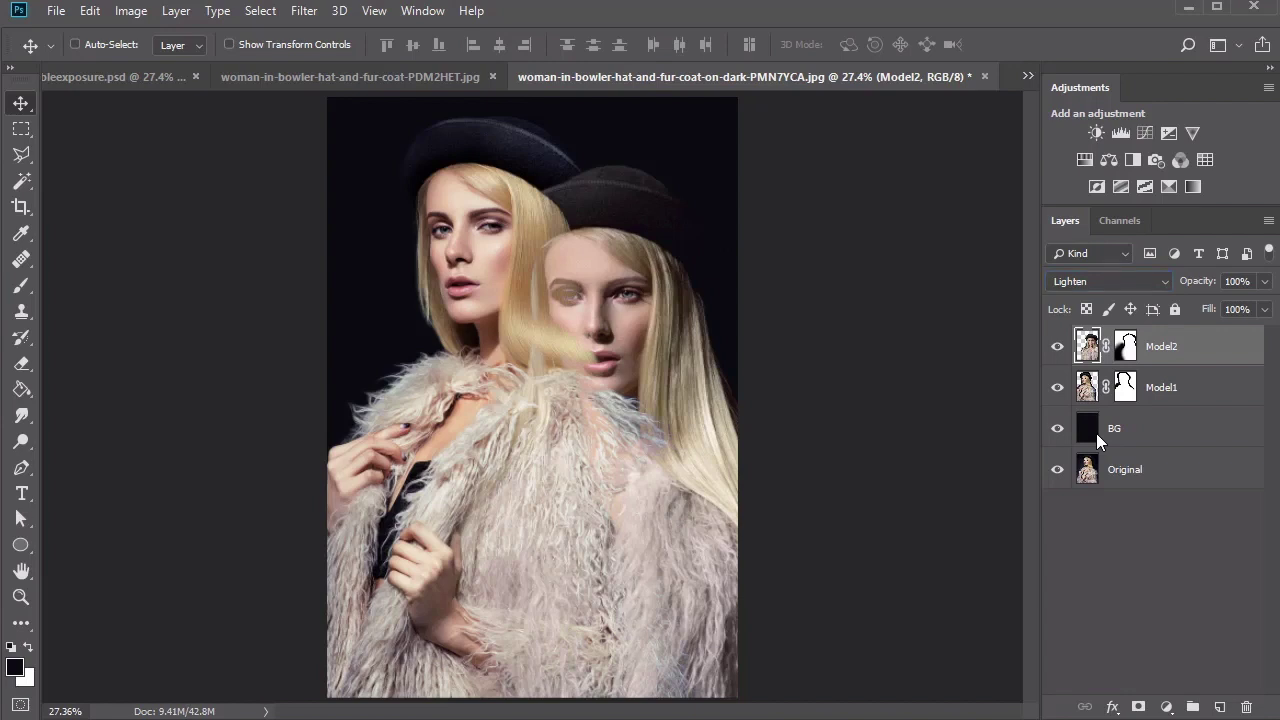
Step: Mask out the part of Model1 overlapping Model2's lips and chin with a 150 px soft black brush at 50% opacity
click(1125, 346)
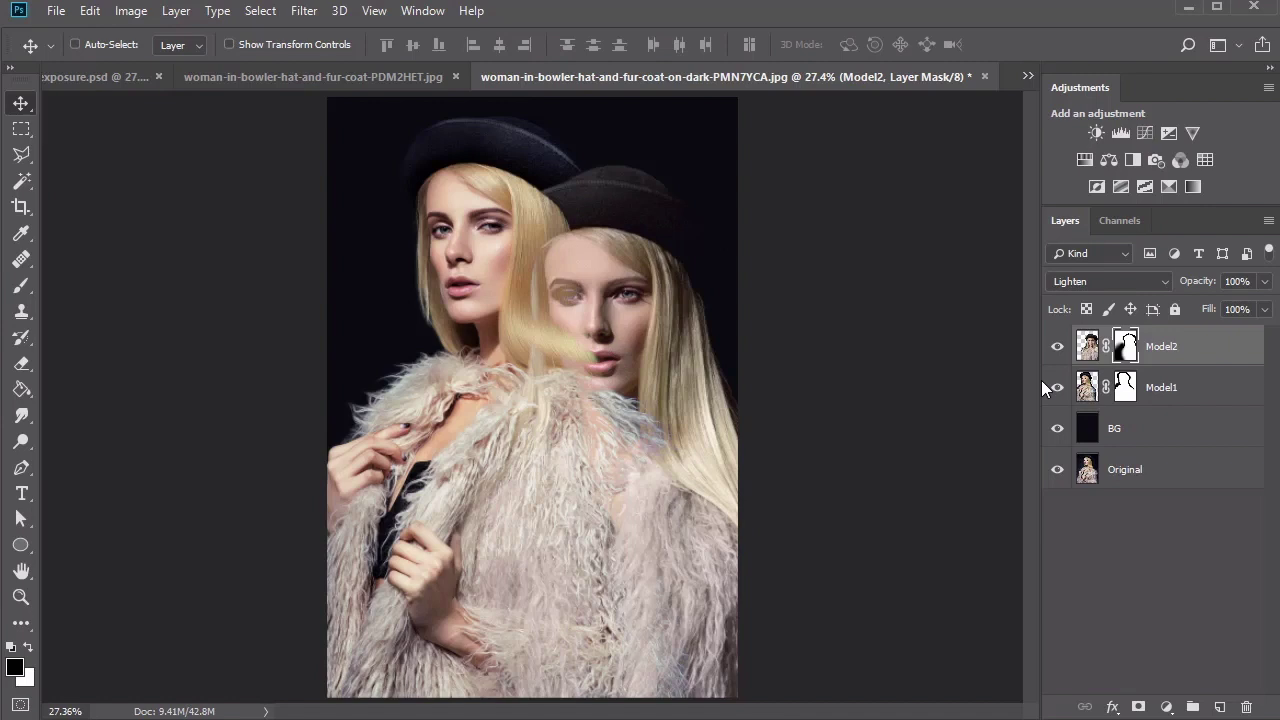
click(1125, 387)
key(b)
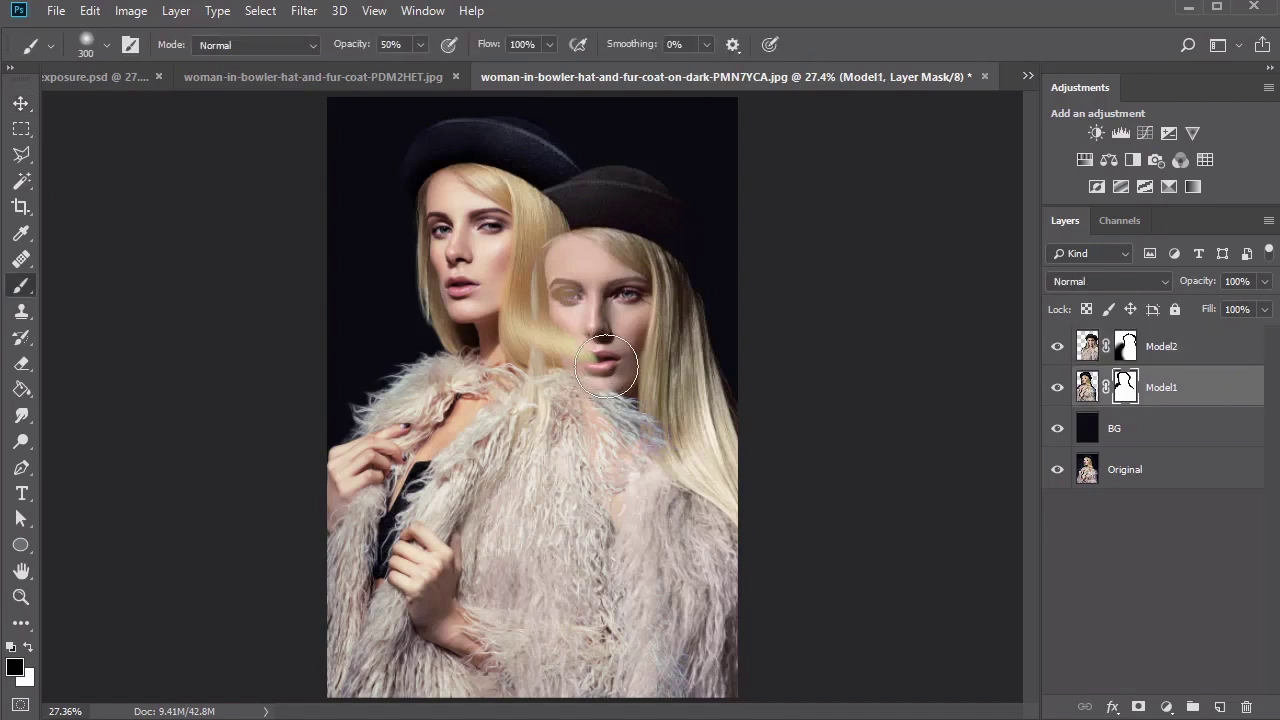
key(bracketleft)
key(bracketleft)
key(bracketleft)
key(bracketleft)
mouse_move(588, 338)
mouse_down()
mouse_move(571, 309)
mouse_move(605, 368)
mouse_move(590, 342)
mouse_move(590, 360)
mouse_move(613, 375)
mouse_move(622, 370)
mouse_up()
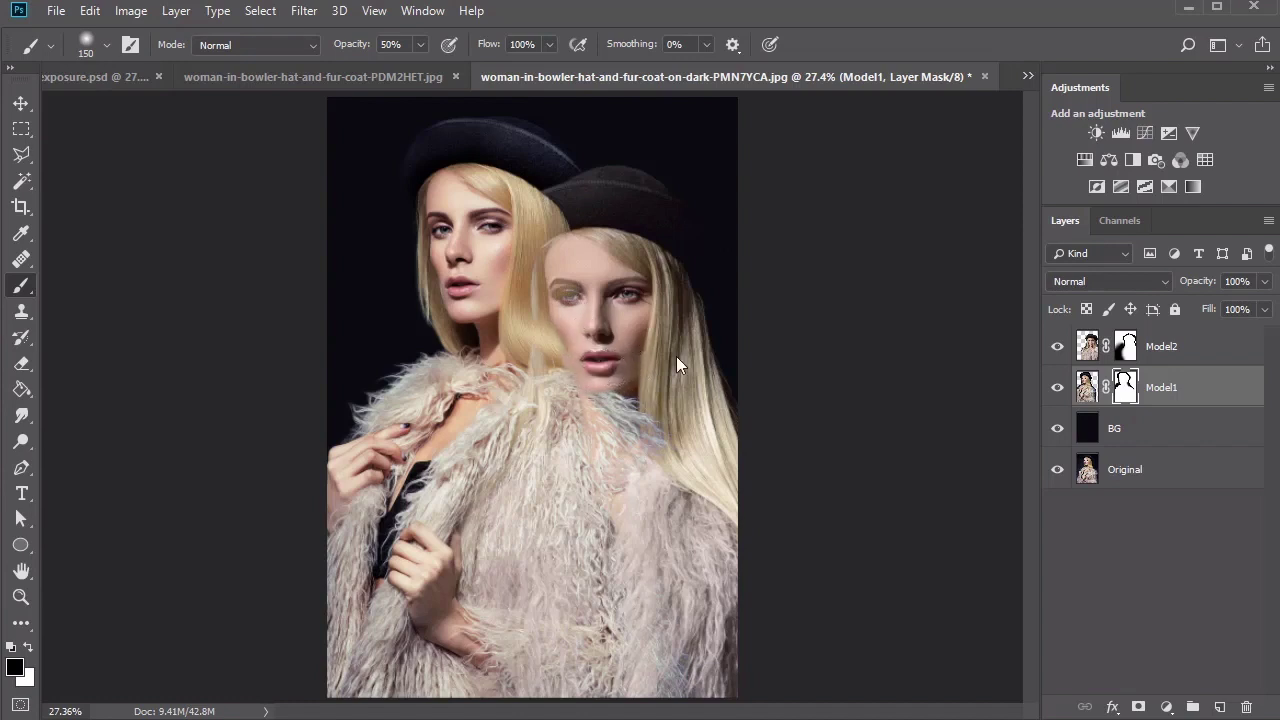
key(ctrl+2)
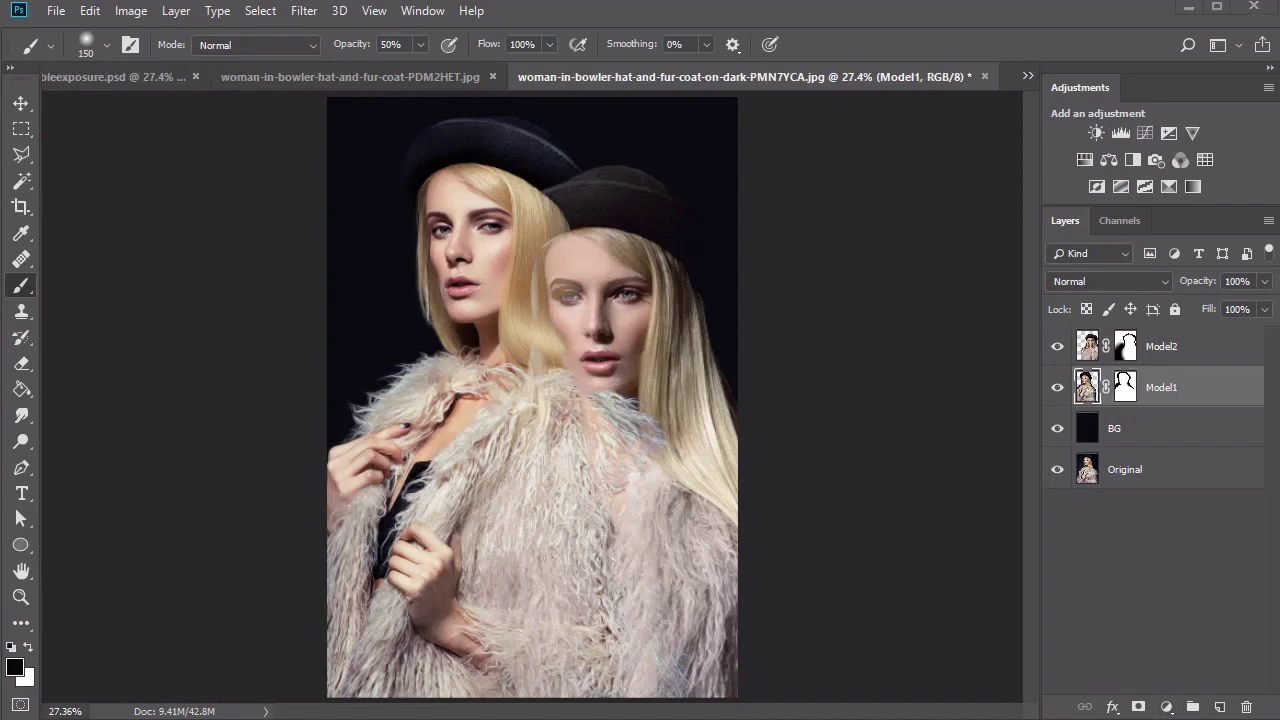
Step: Add a Gradient Map adjustment above Model1 and clip it to that layer
click(1192, 186)
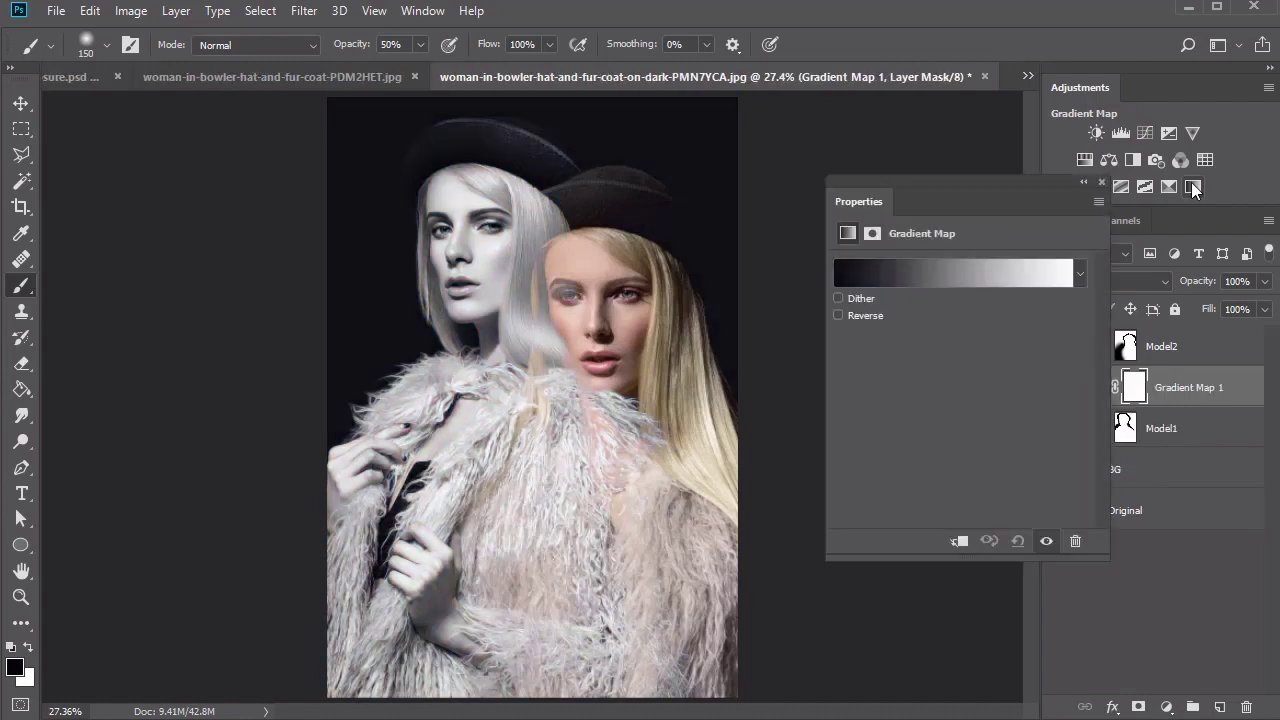
drag(1017, 192, 895, 163)
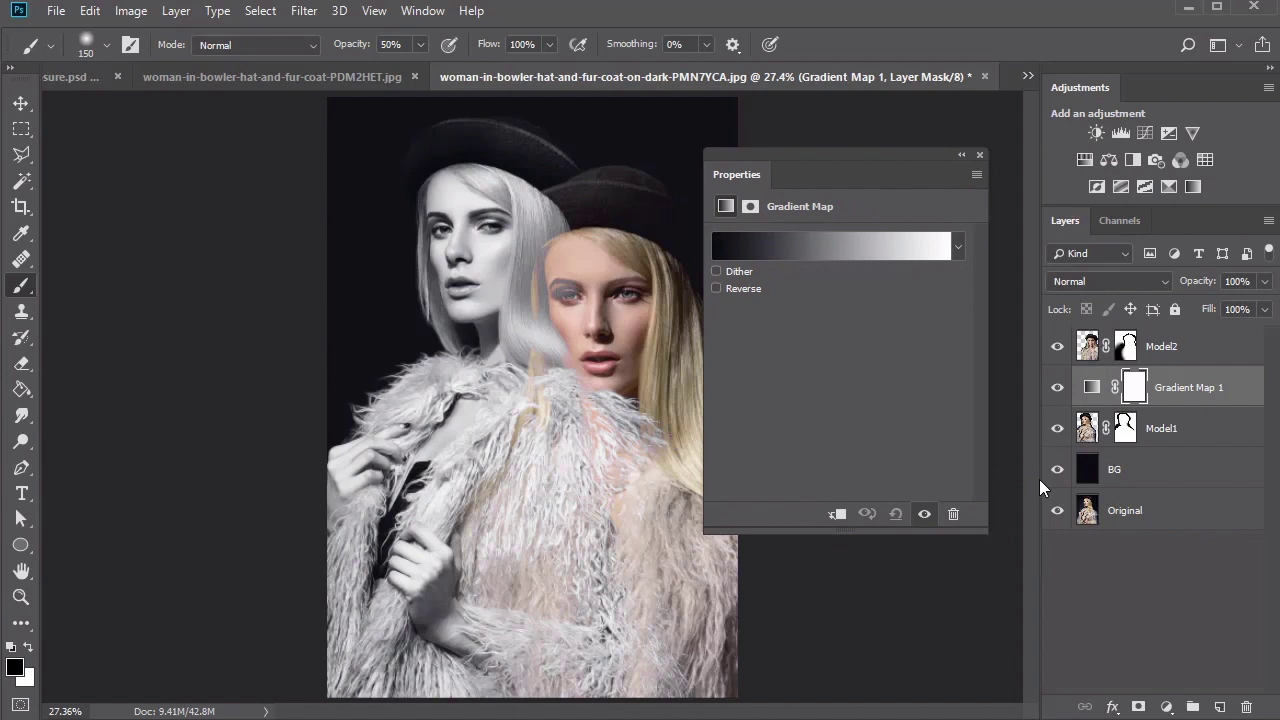
right_click(1165, 384)
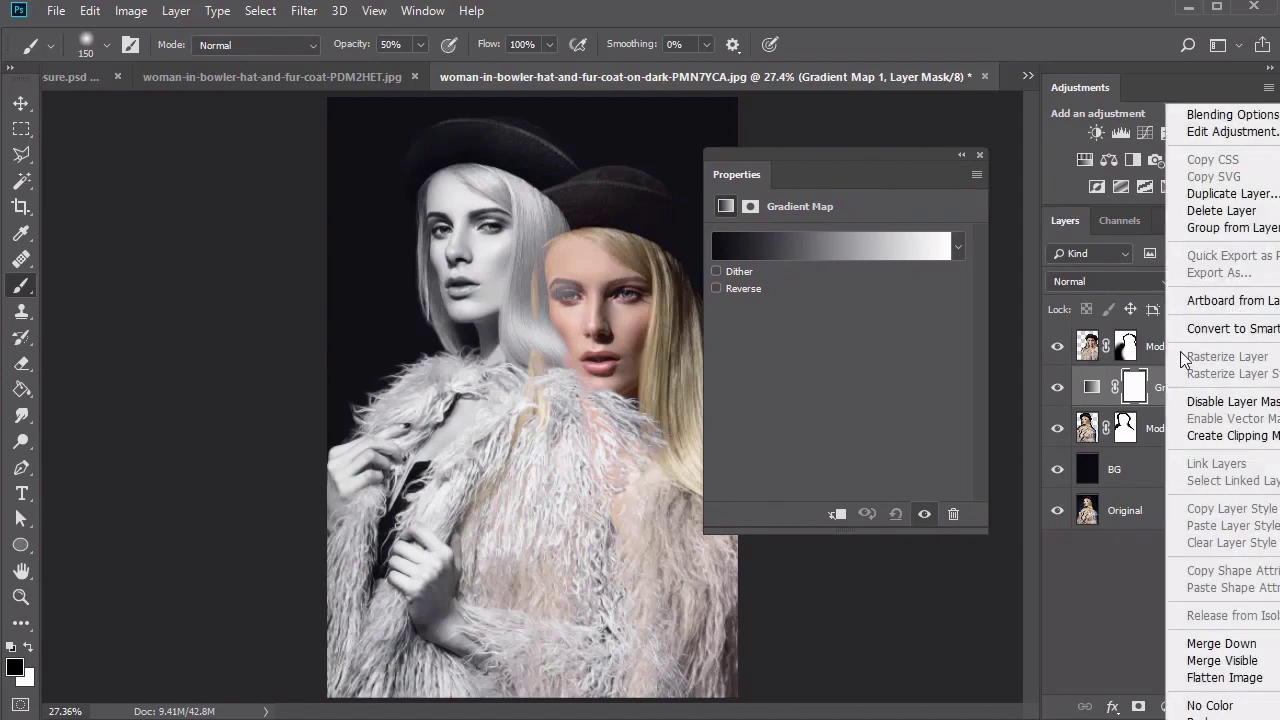
click(1194, 437)
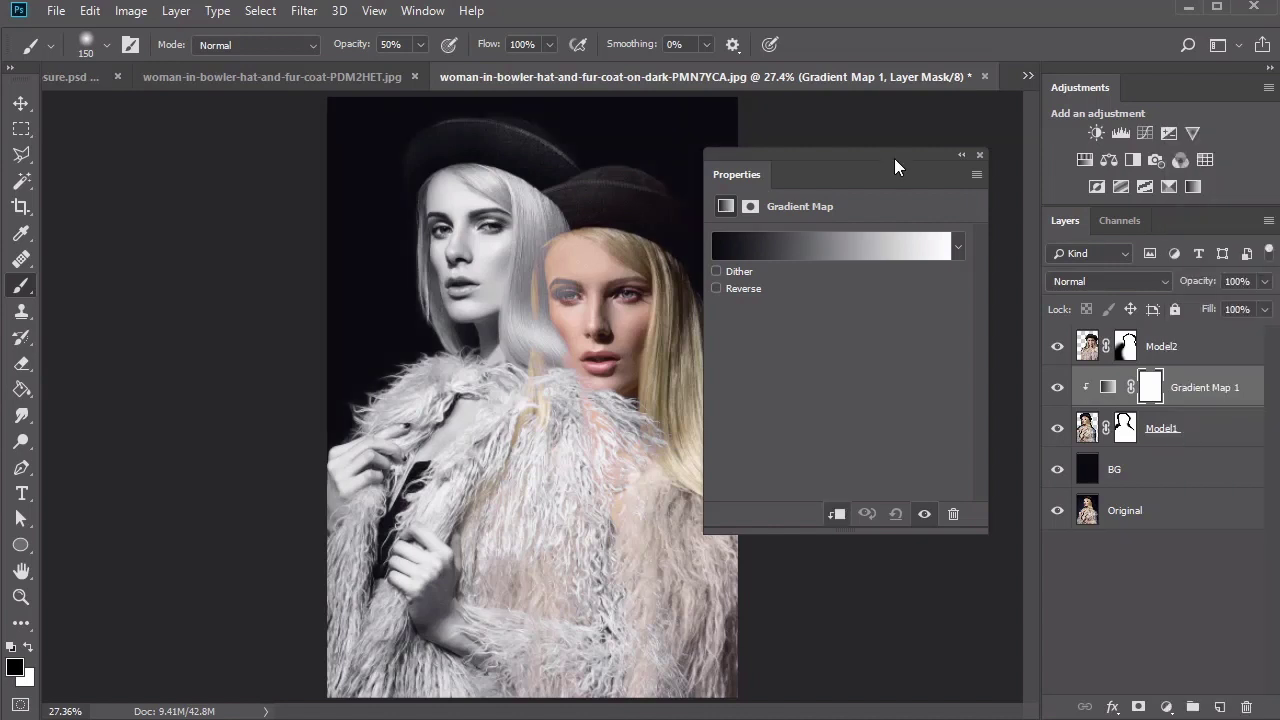
Step: Apply the navy-to-orange gradient preset to Model1's gradient map
drag(894, 158, 929, 183)
click(887, 268)
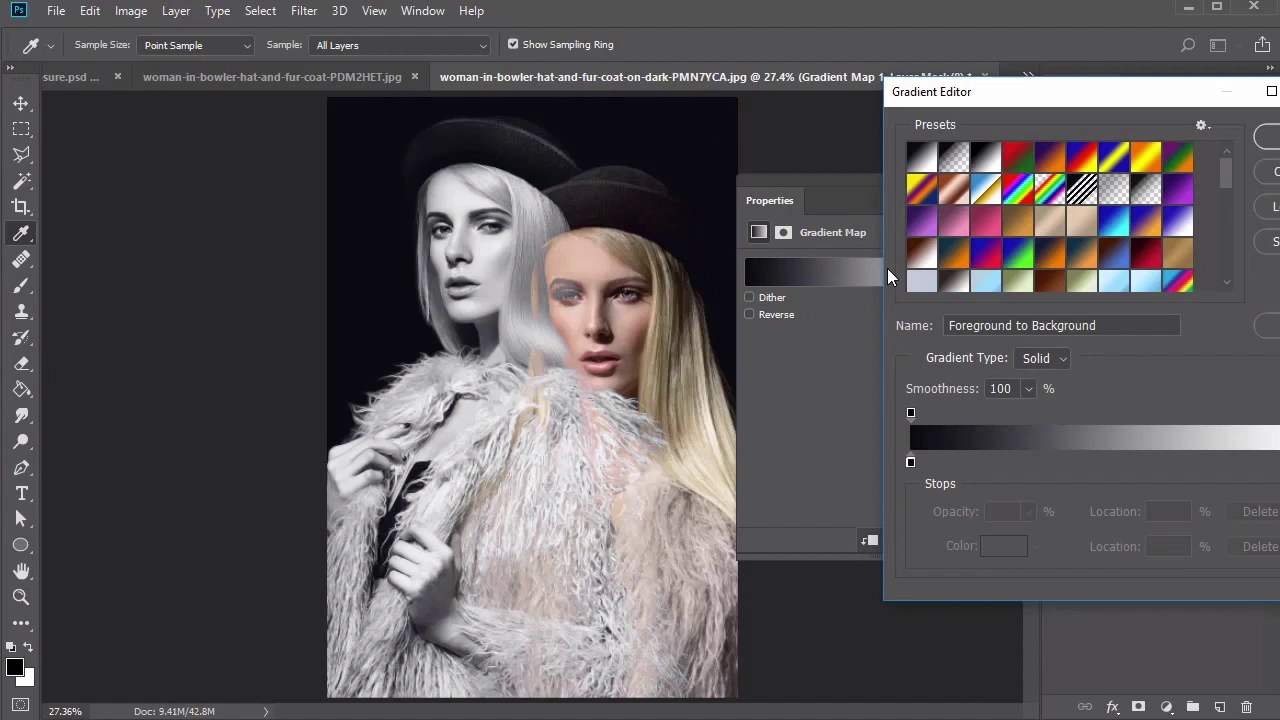
click(1056, 258)
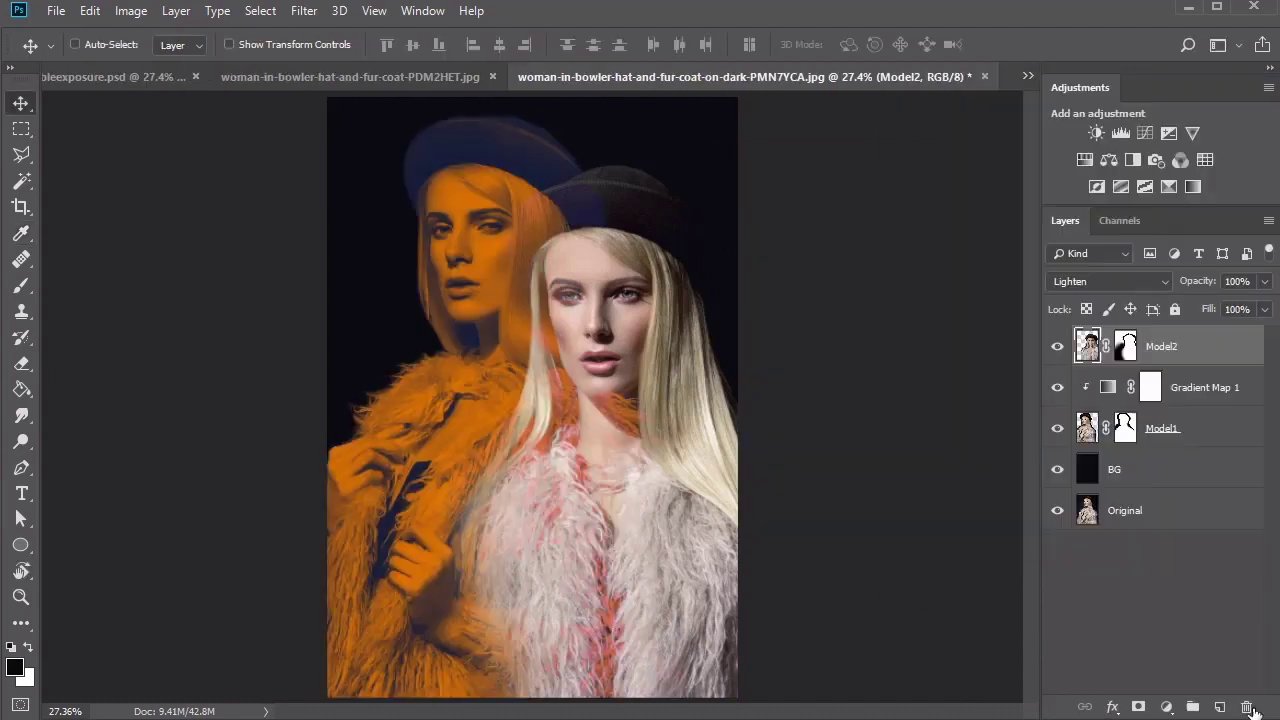
Step: Check the colours of the dark and light end stops in Model1's navy-to-orange gradient
double_click(1100, 392)
click(919, 269)
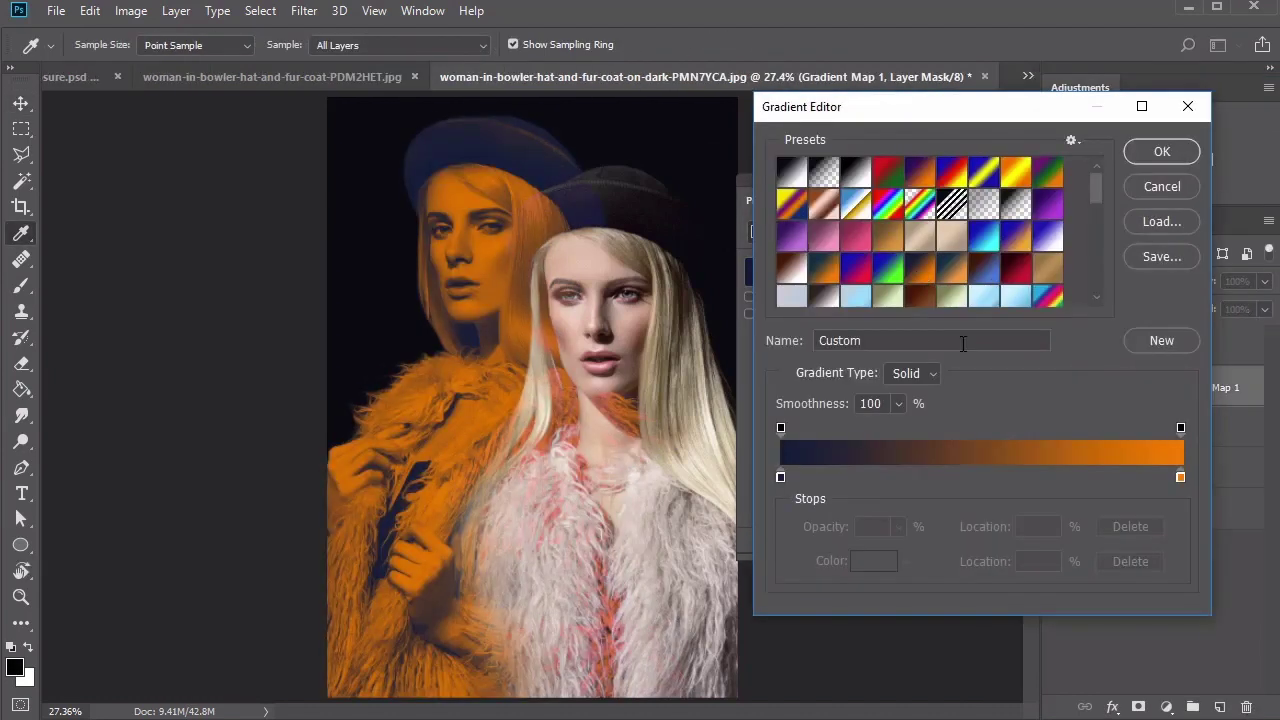
click(781, 477)
click(873, 561)
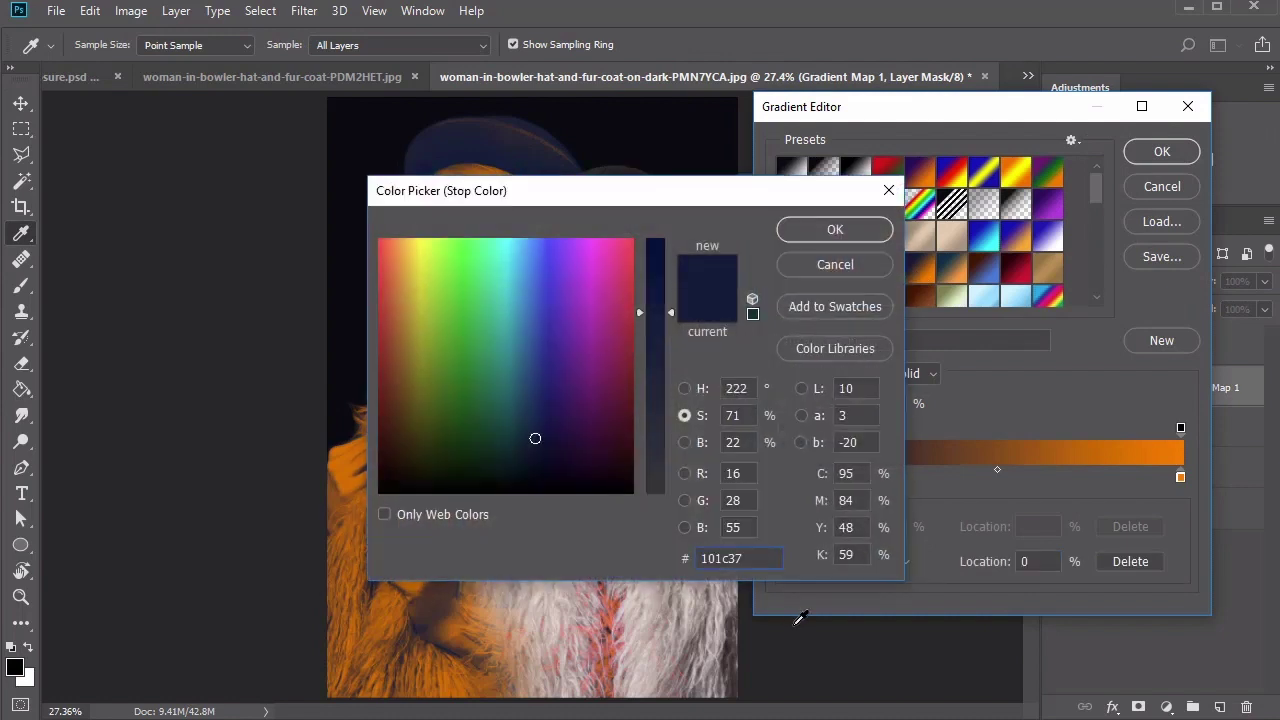
click(835, 229)
click(1180, 475)
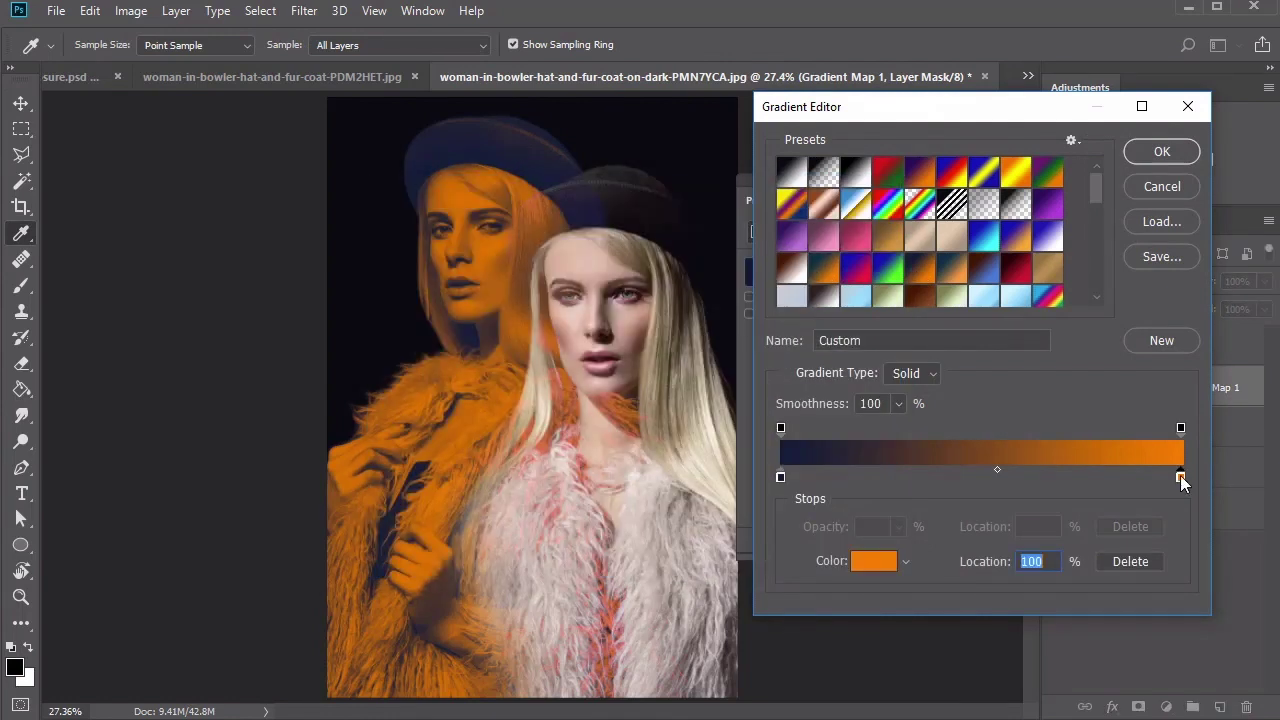
click(873, 561)
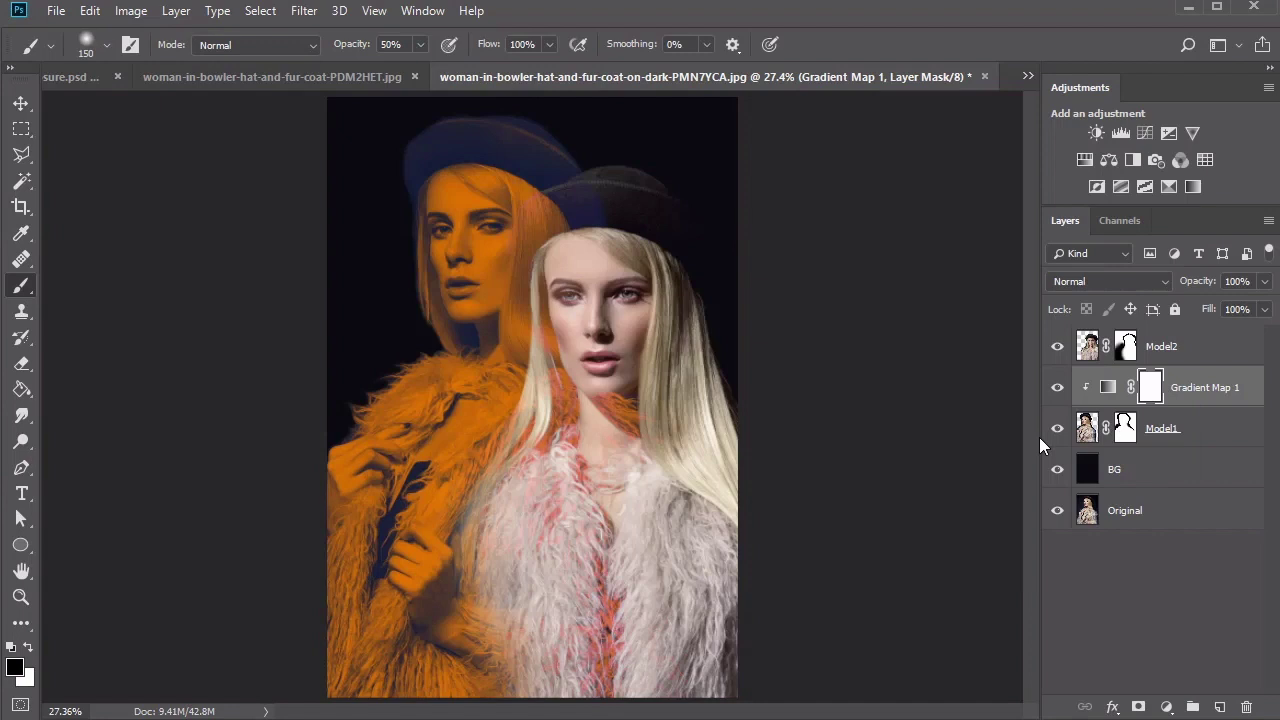
Step: Clean up Model1's mask along the outer edge of her hair and hat with a small black brush, 30 px down to 25 px
click(1197, 435)
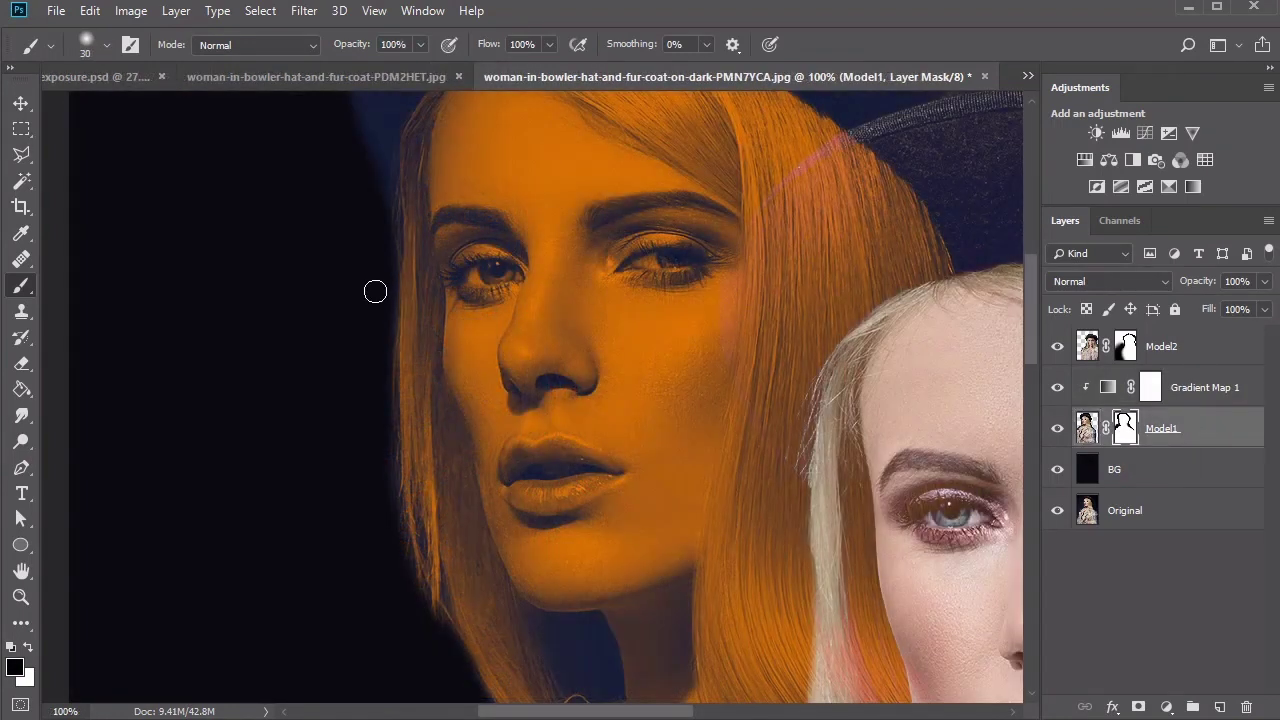
mouse_move(375, 291)
mouse_down()
mouse_move(374, 463)
mouse_move(420, 617)
mouse_move(371, 483)
mouse_move(364, 311)
mouse_up()
drag(512, 385, 521, 495)
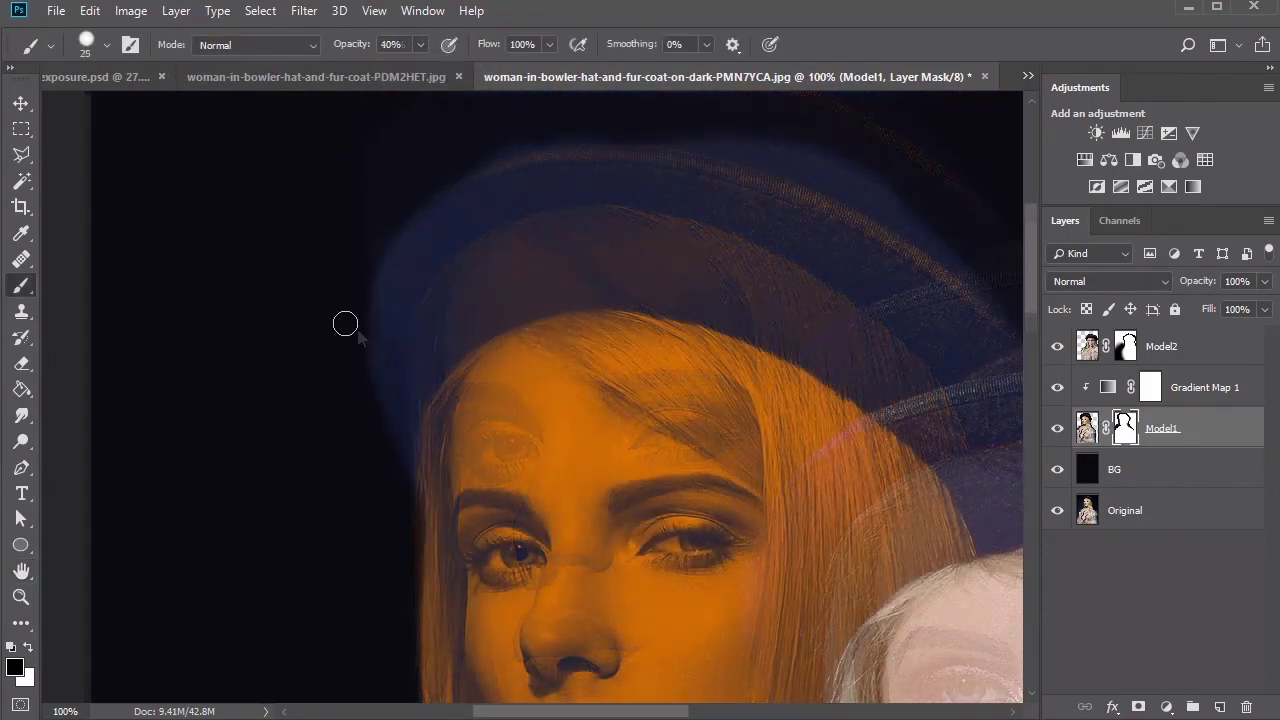
key(x)
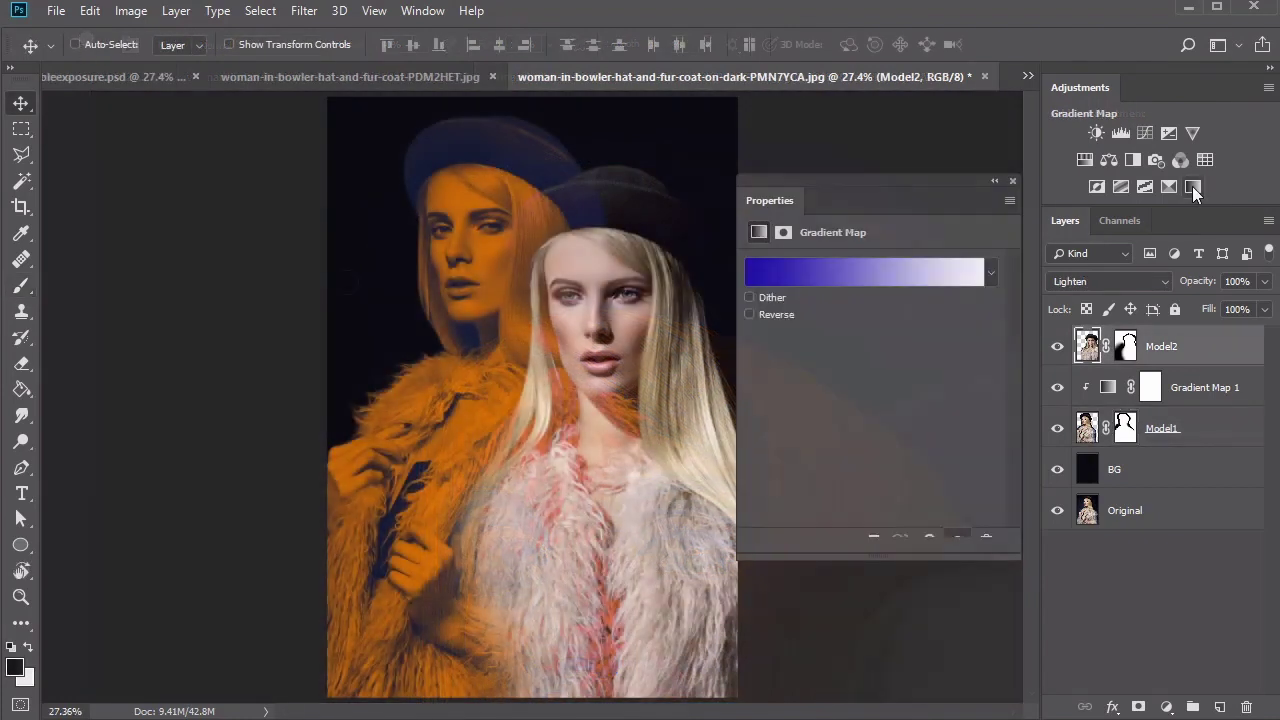
Step: Add a second Gradient Map adjustment above Model2 and clip it to that layer
click(1192, 186)
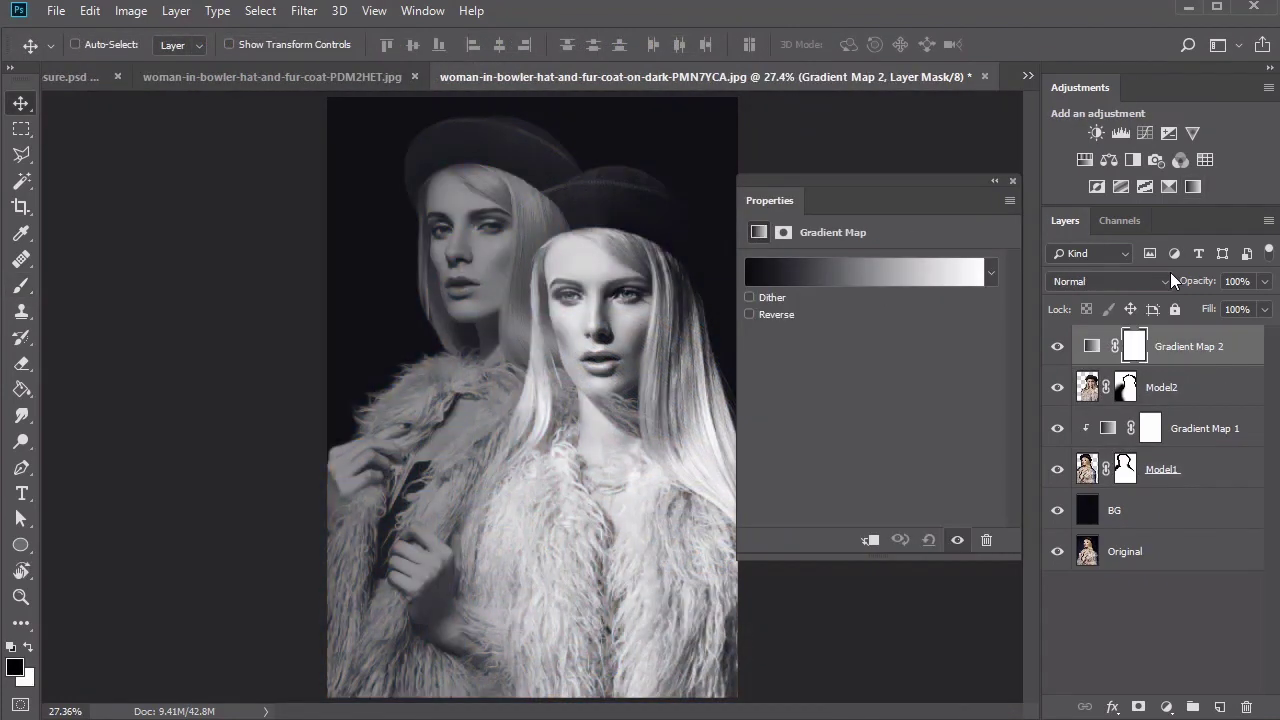
right_click(1165, 343)
click(1193, 435)
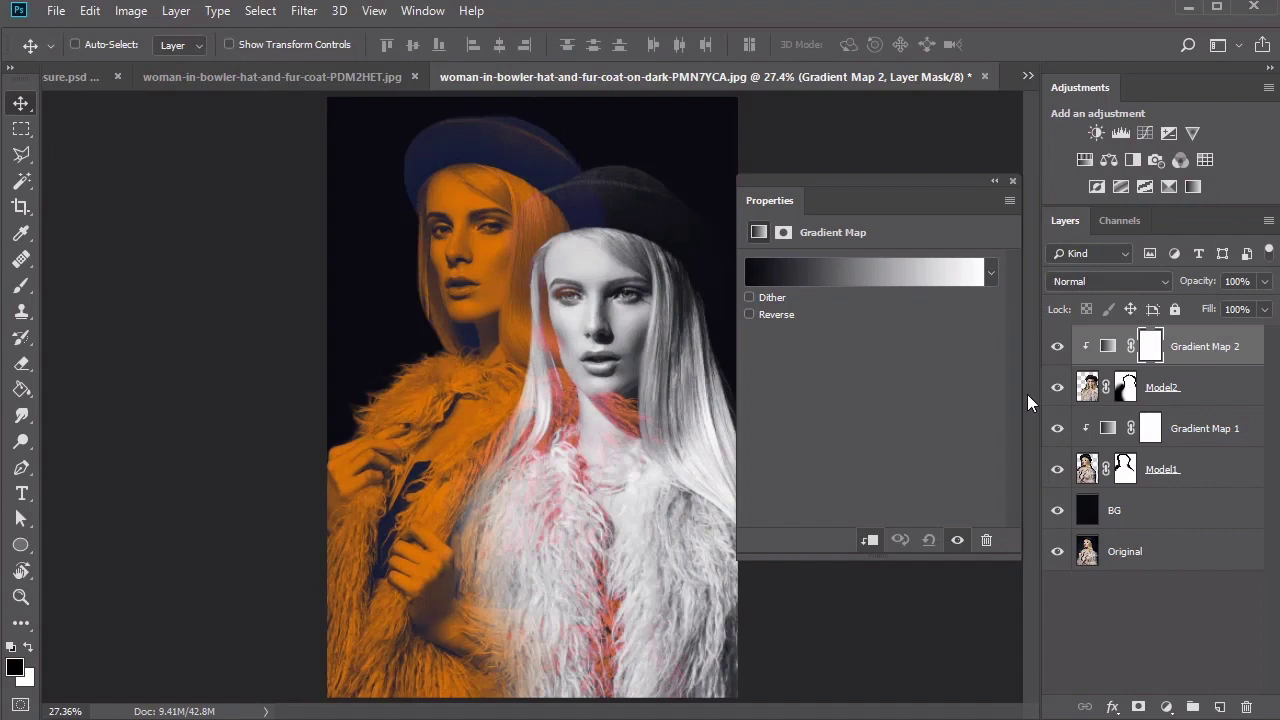
Step: Try the orange gradient presets on Model2's gradient map and settle on the blue-to-cyan preset
click(904, 272)
click(925, 275)
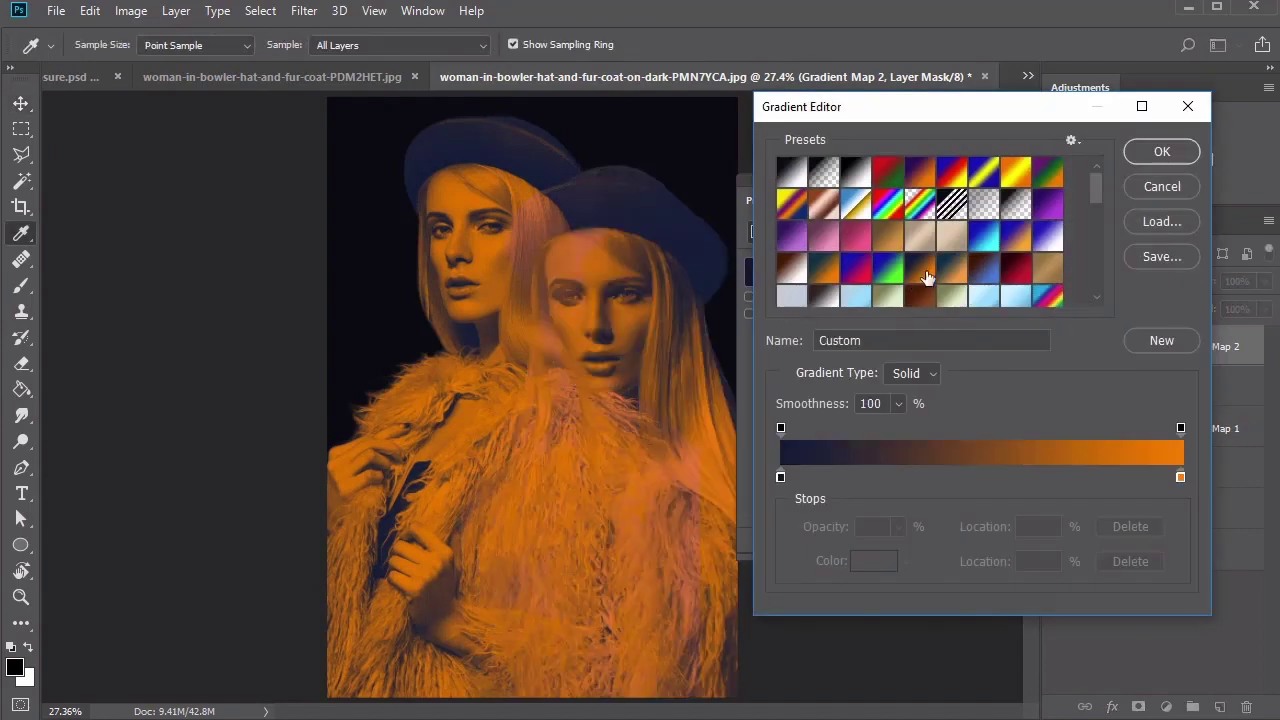
click(957, 271)
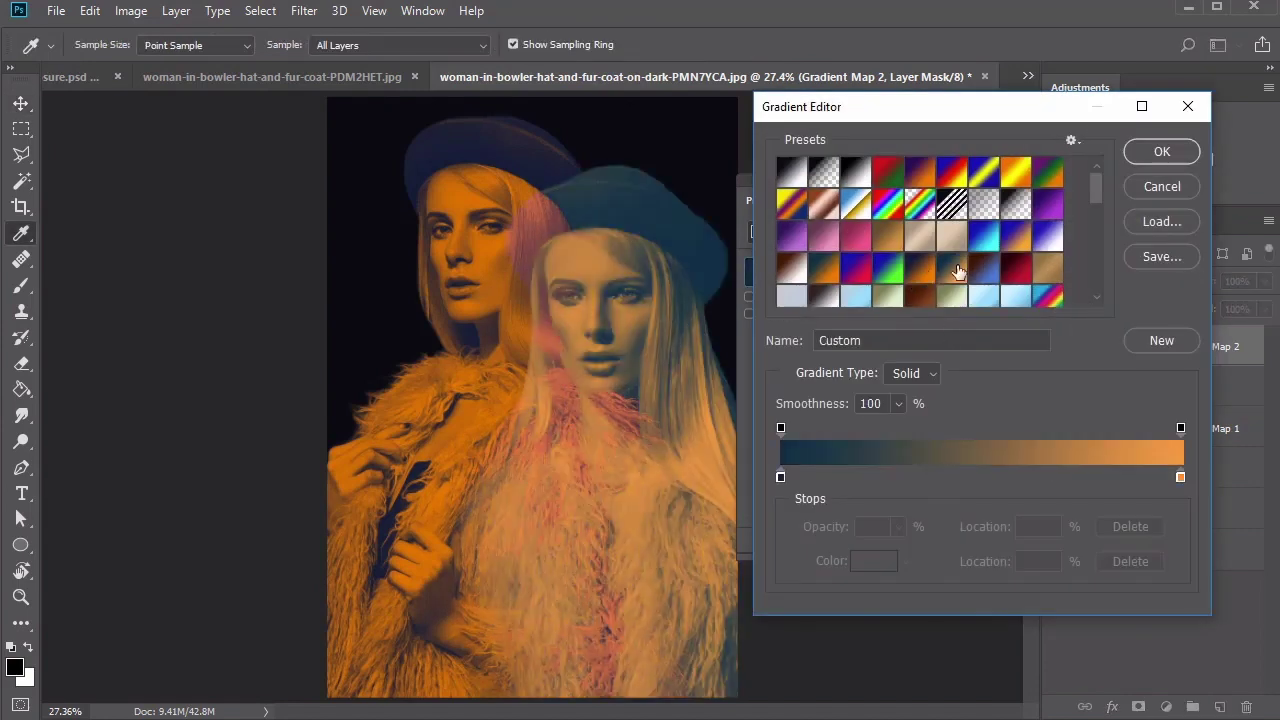
click(984, 237)
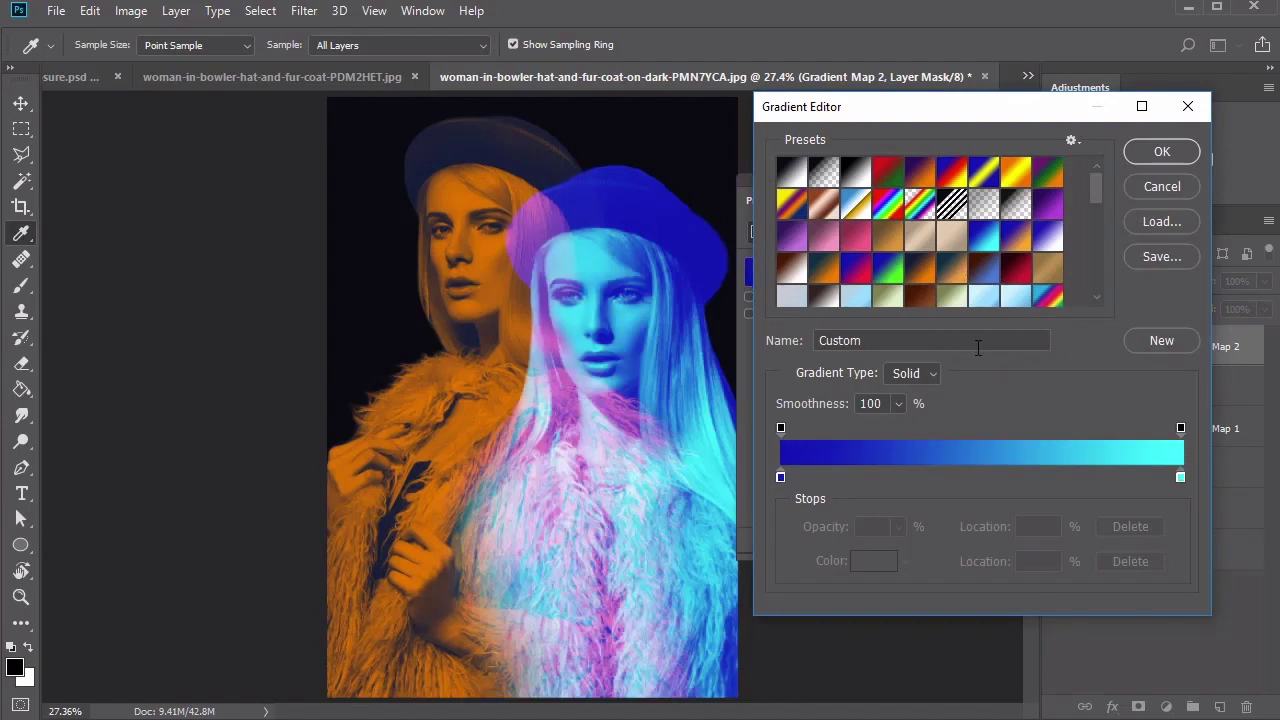
Step: Confirm the end stops of Model2's gradient as #0a00b2 and #01fffc and accept the gradient
click(780, 477)
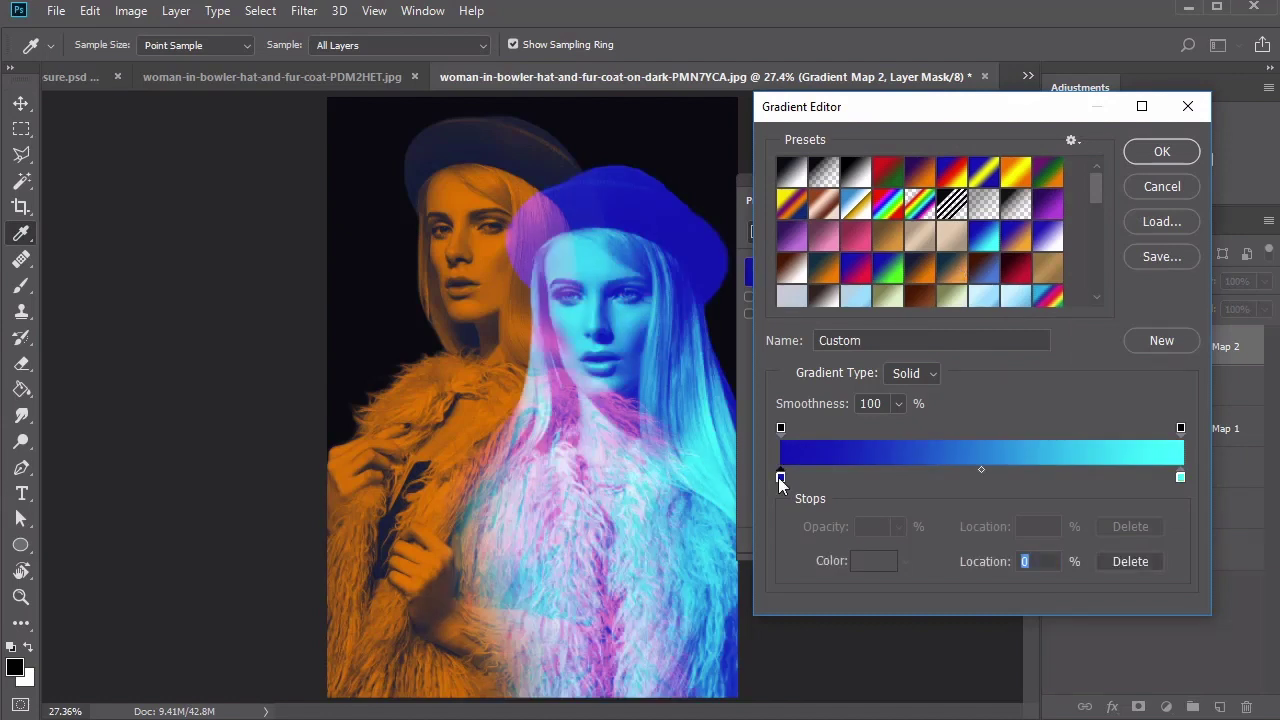
click(868, 560)
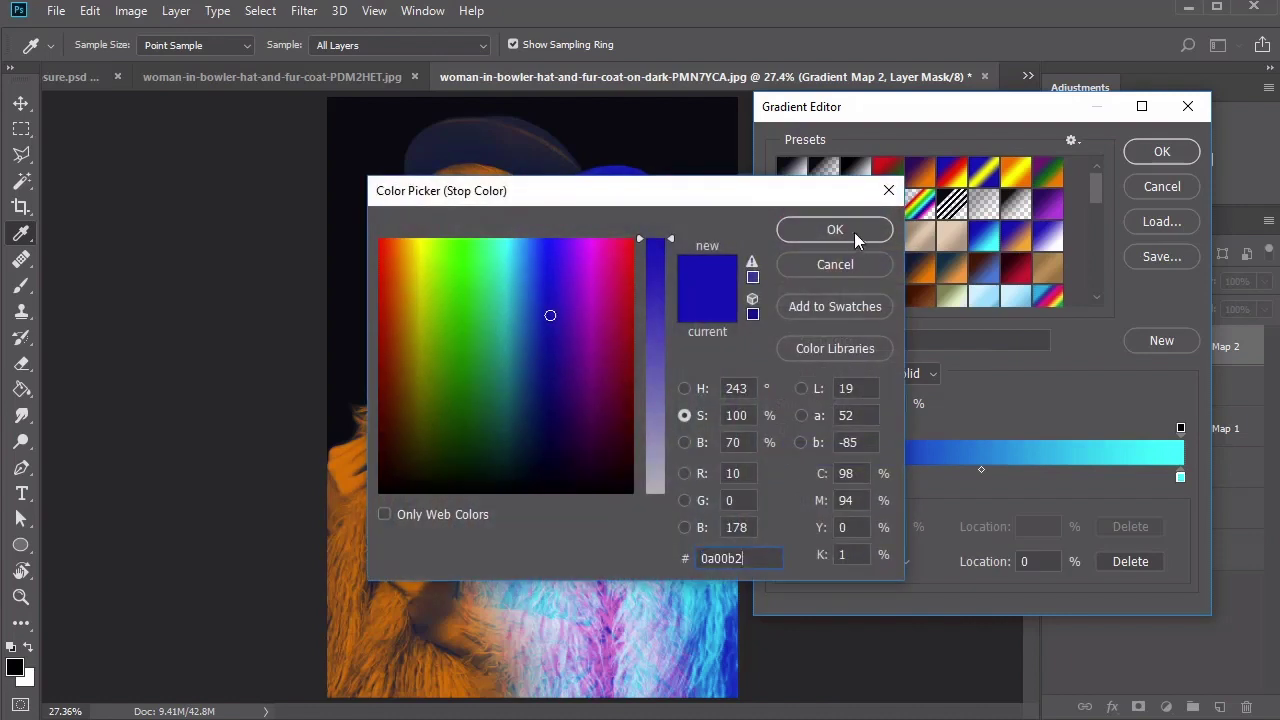
click(848, 231)
click(1180, 477)
click(872, 561)
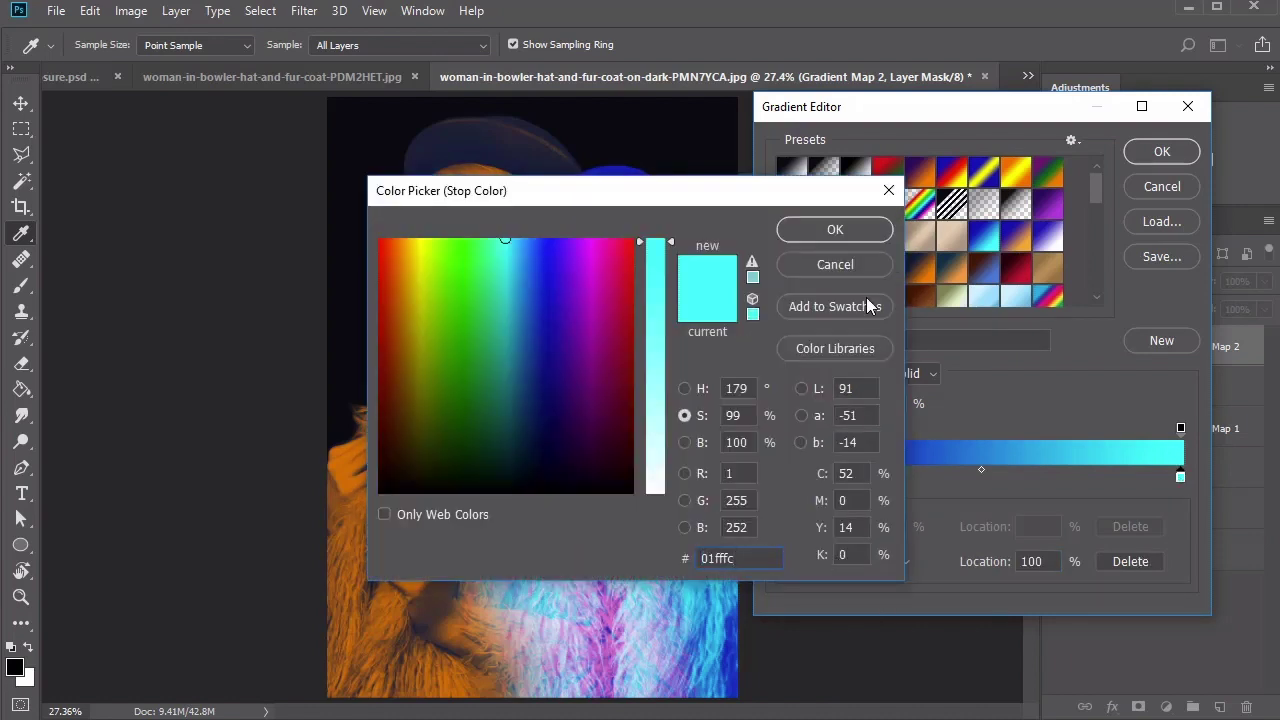
click(835, 229)
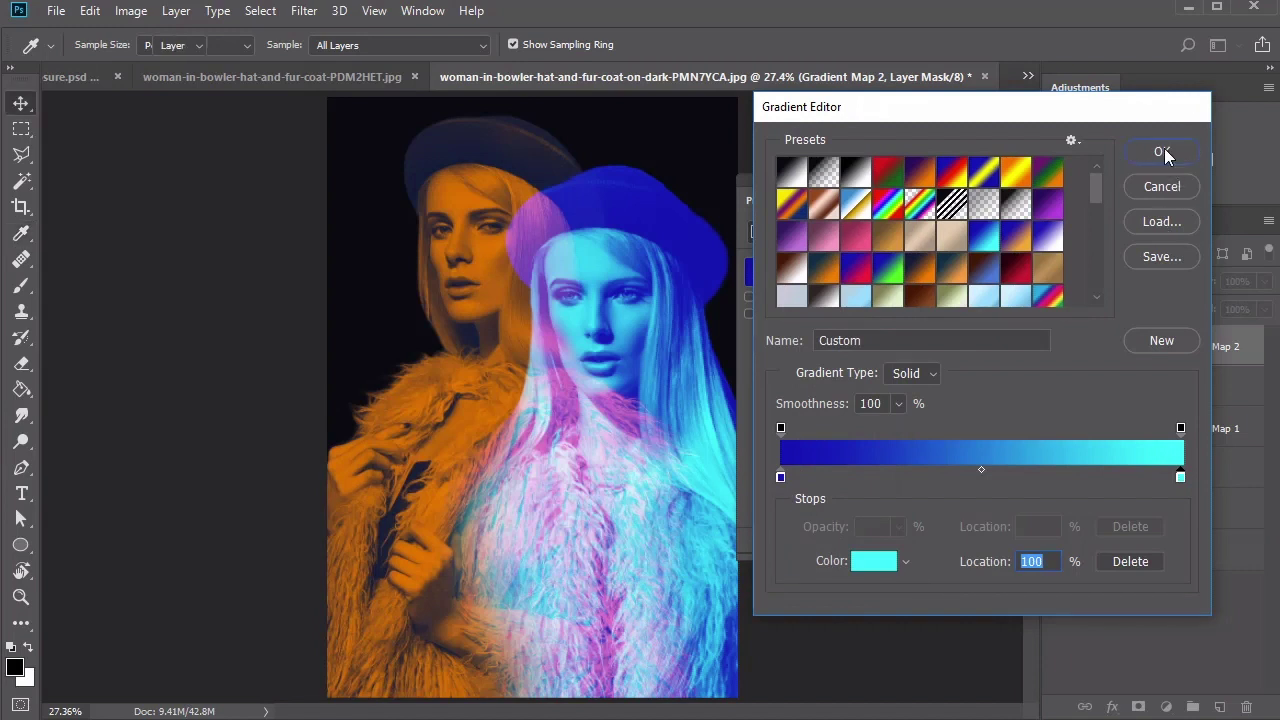
click(1163, 150)
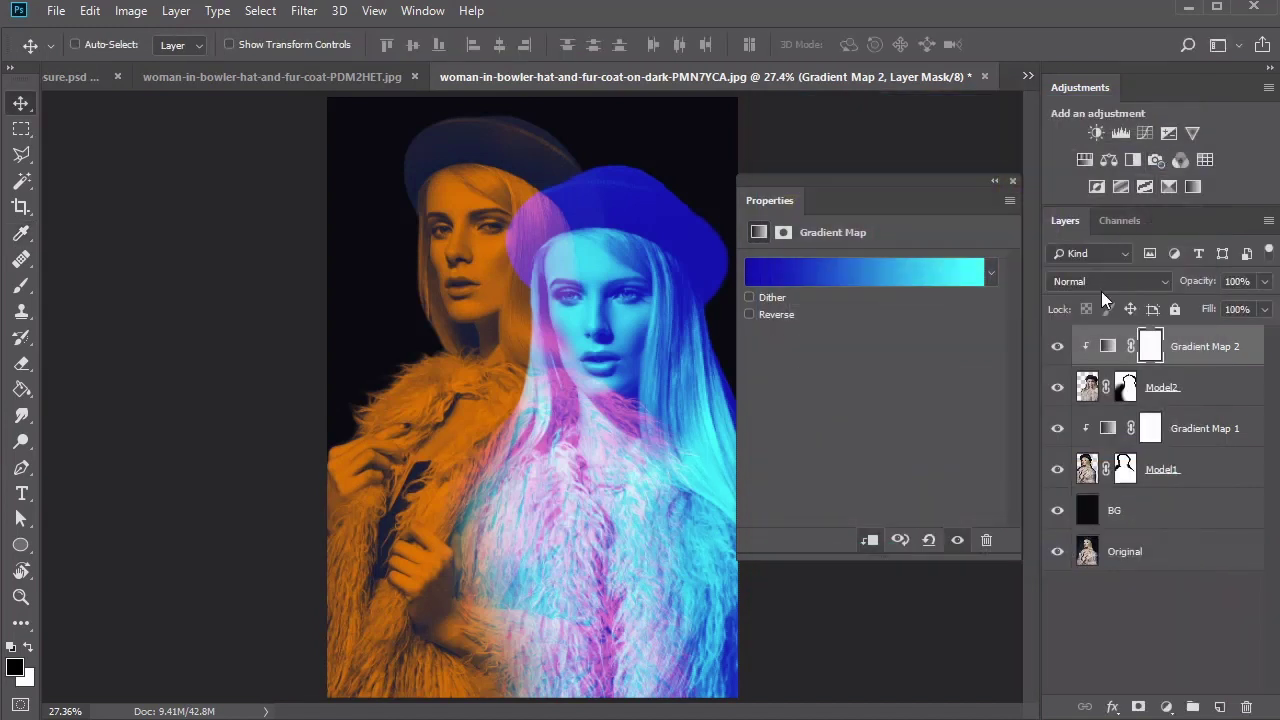
Step: Touch up Model2's mask along the outer edge of her hat with a hard brush at 100% opacity, enlarging it from 25 px
click(1012, 181)
click(1160, 387)
scroll(683, 203, up, 3)
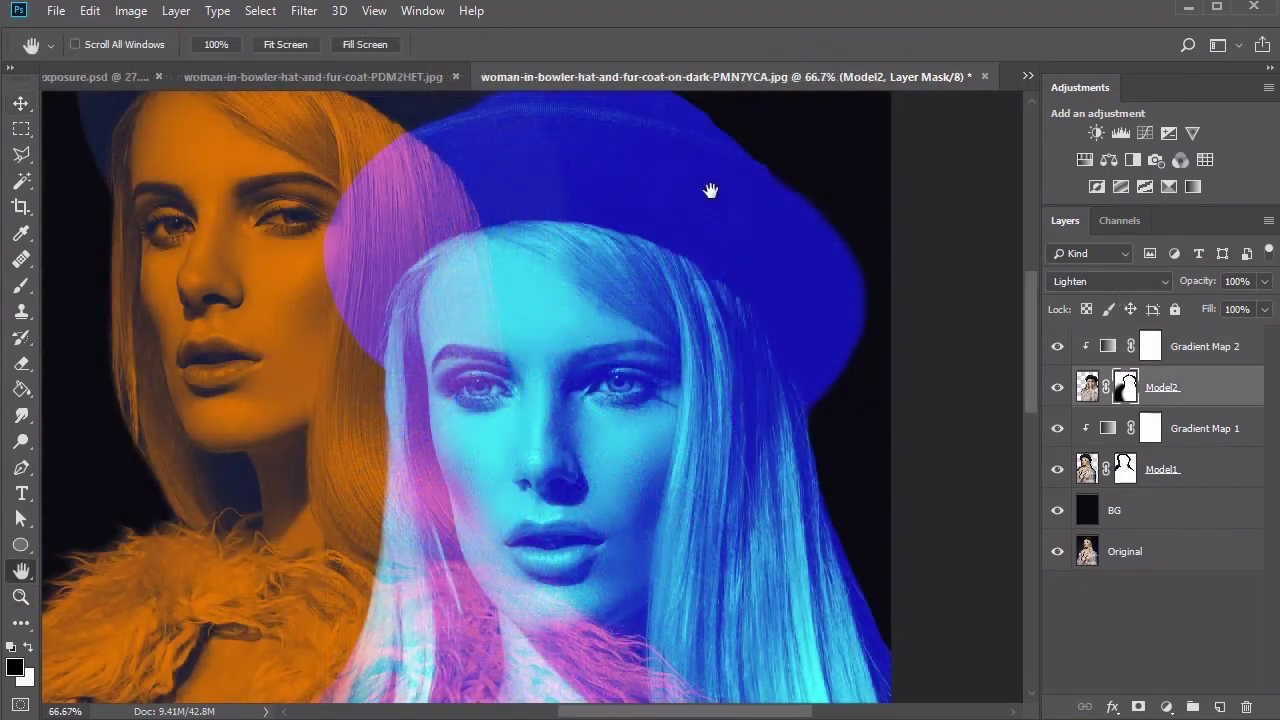
drag(710, 190, 651, 314)
key(b)
key(x)
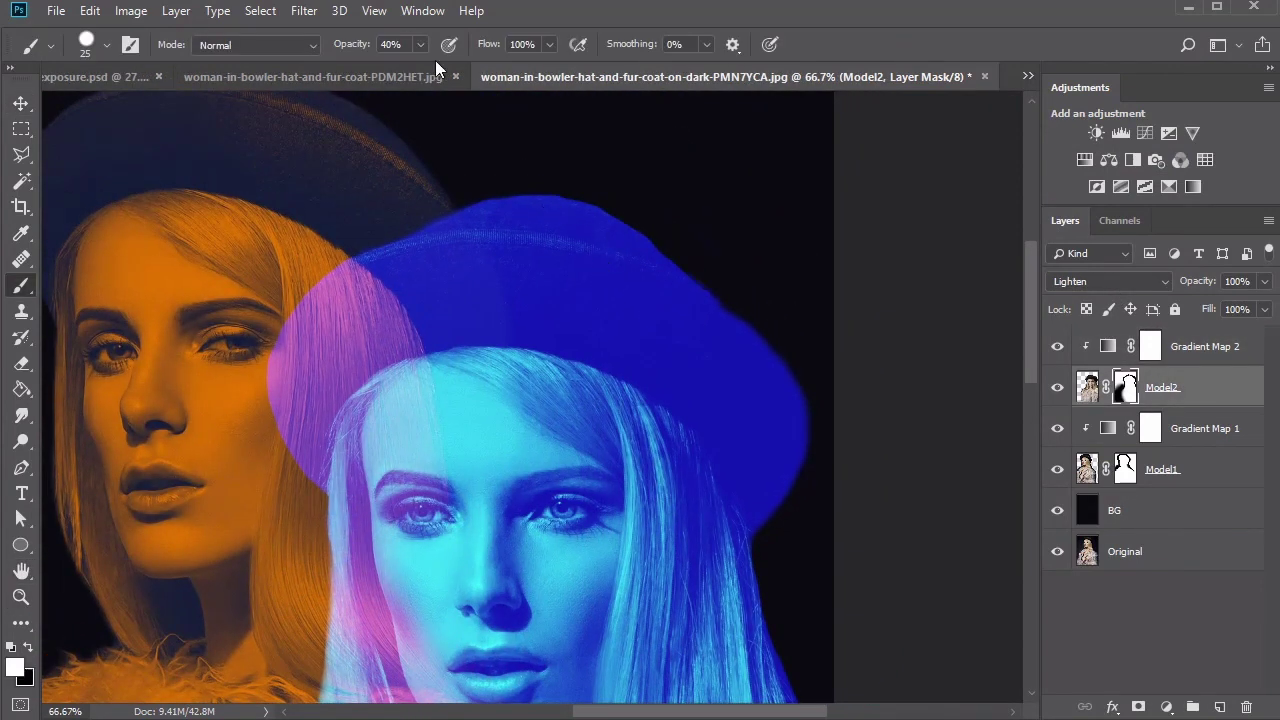
key(0)
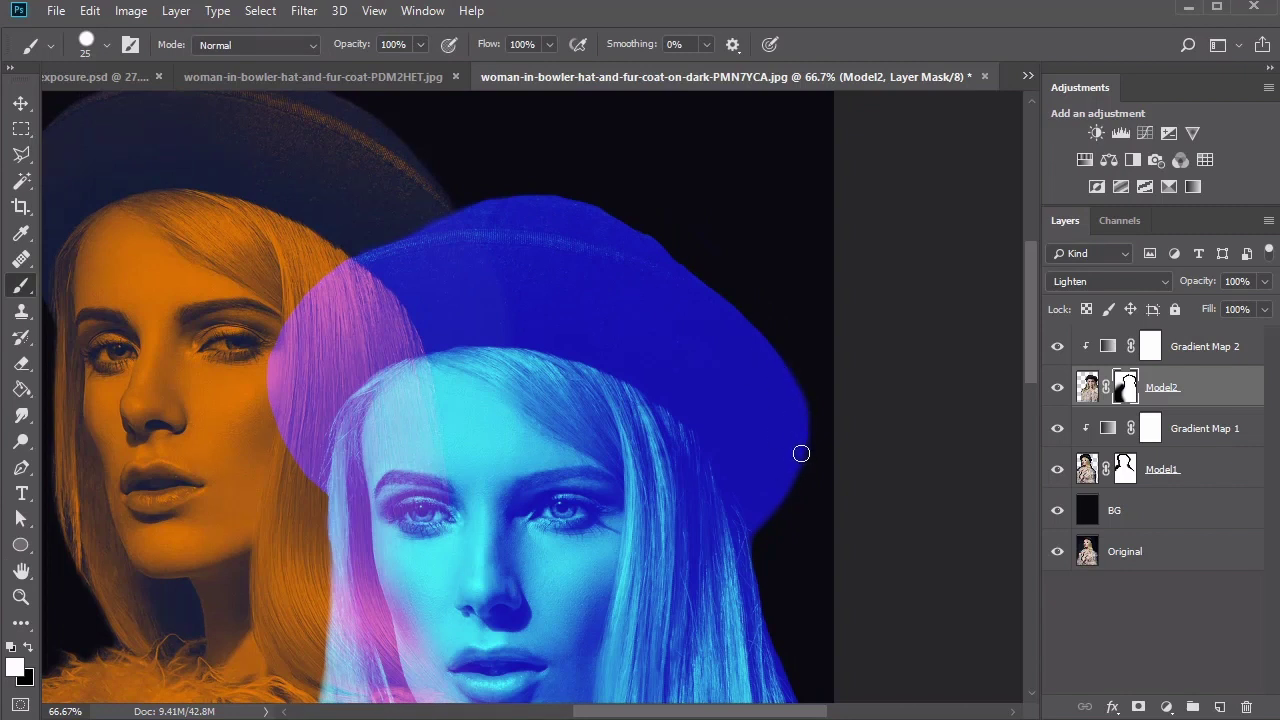
key(bracketright)
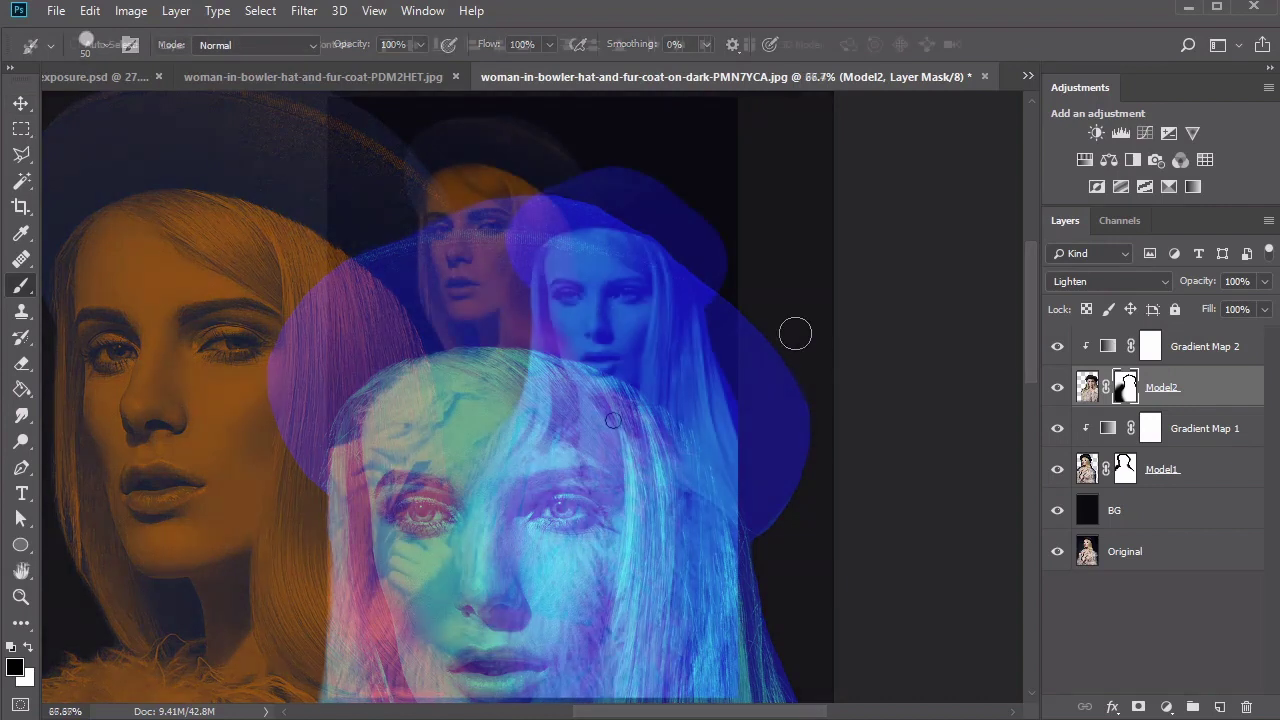
Step: Fade Model2's mask over the lower sleeve of the coat with a black Soft Round brush at 400 px and 30% opacity
right_click(616, 409)
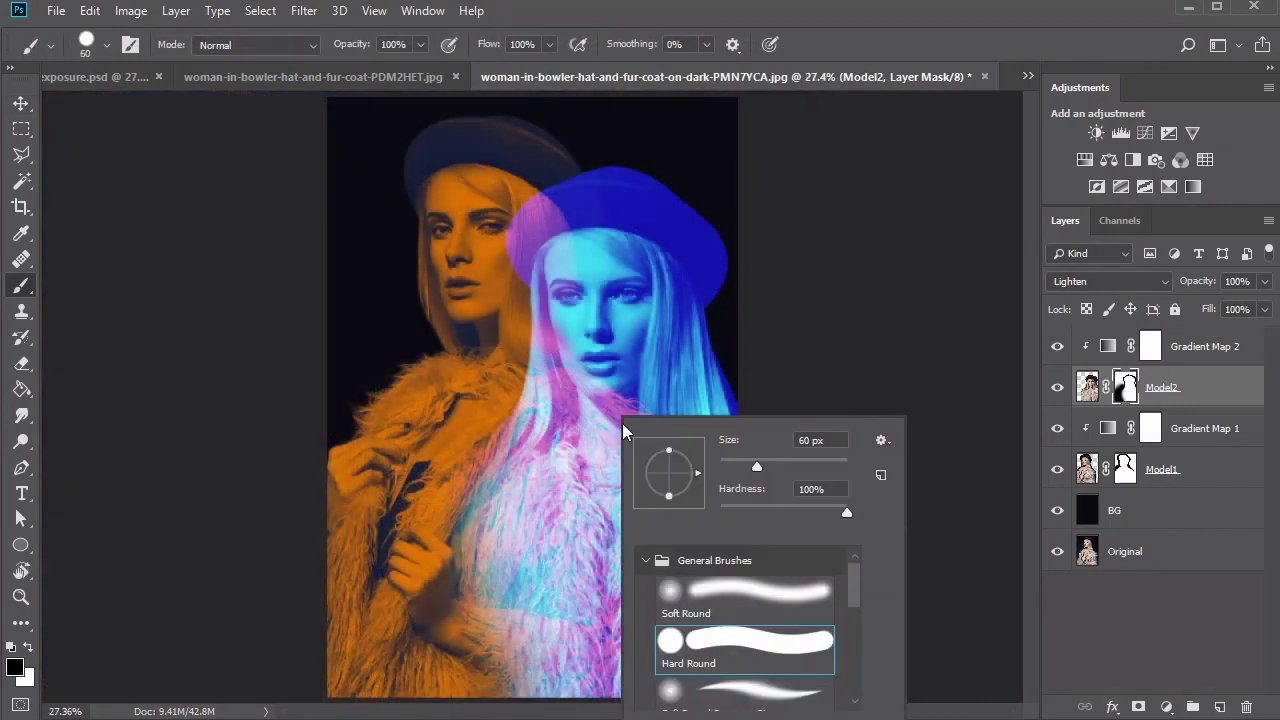
click(745, 595)
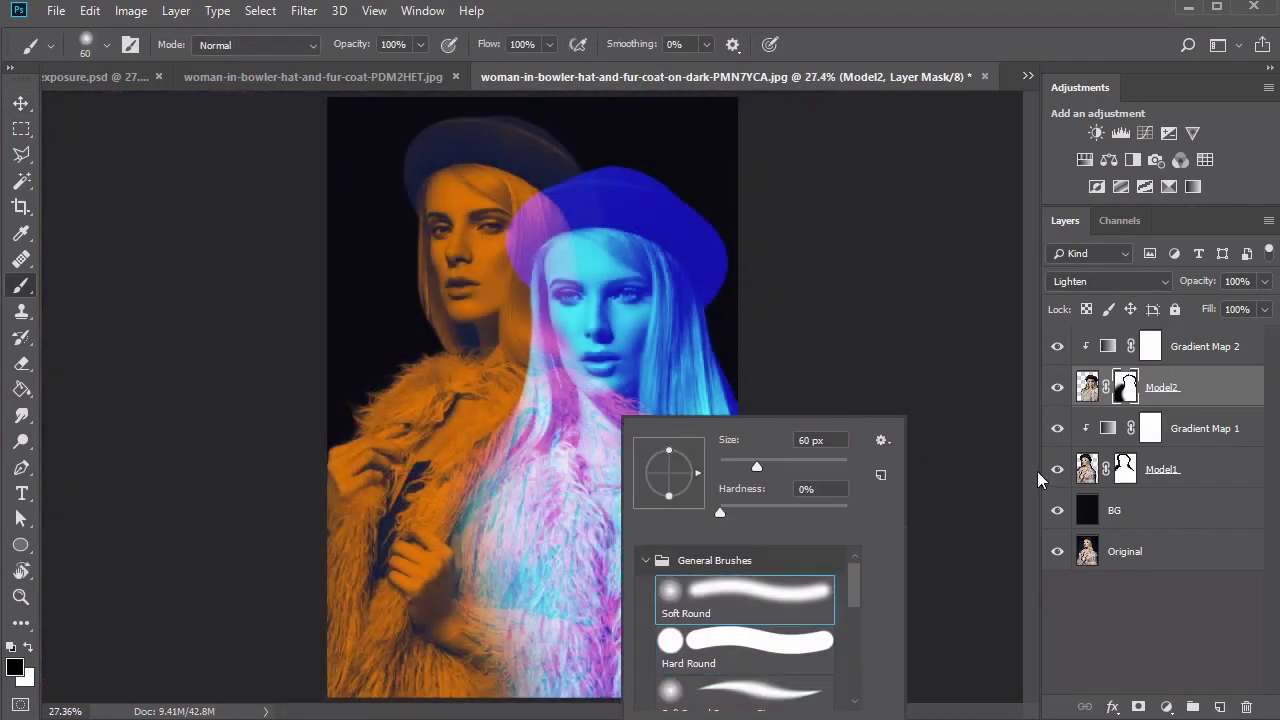
key(Return)
key(bracketright)
key(bracketright)
key(bracketright)
key(bracketright)
key(bracketright)
key(bracketright)
key(bracketright)
key(bracketright)
key(bracketright)
key(bracketright)
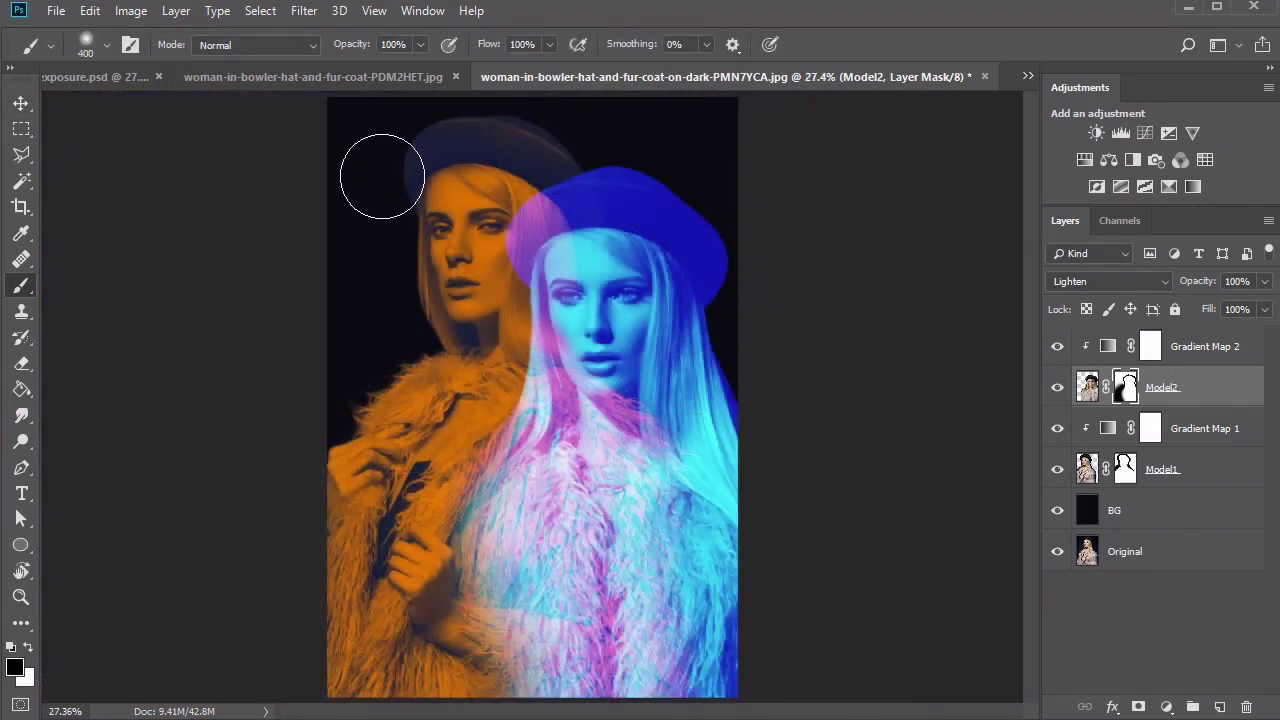
key(3)
drag(503, 653, 566, 713)
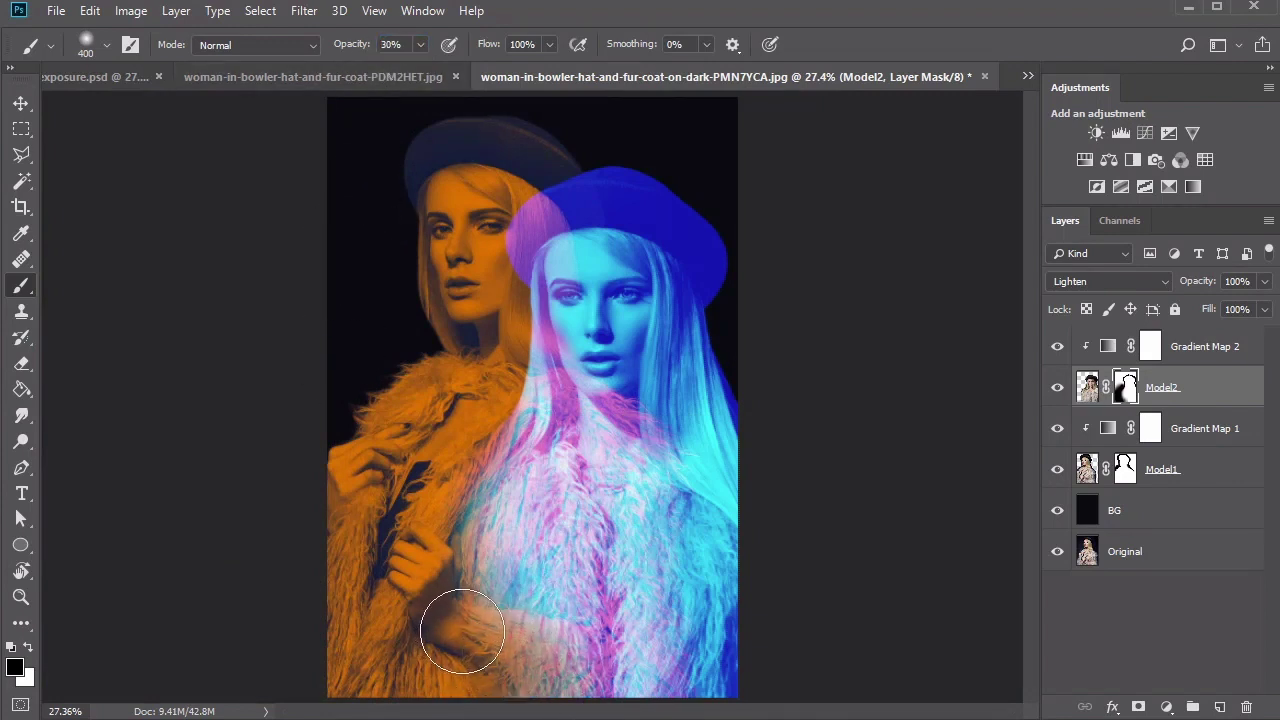
drag(463, 631, 567, 700)
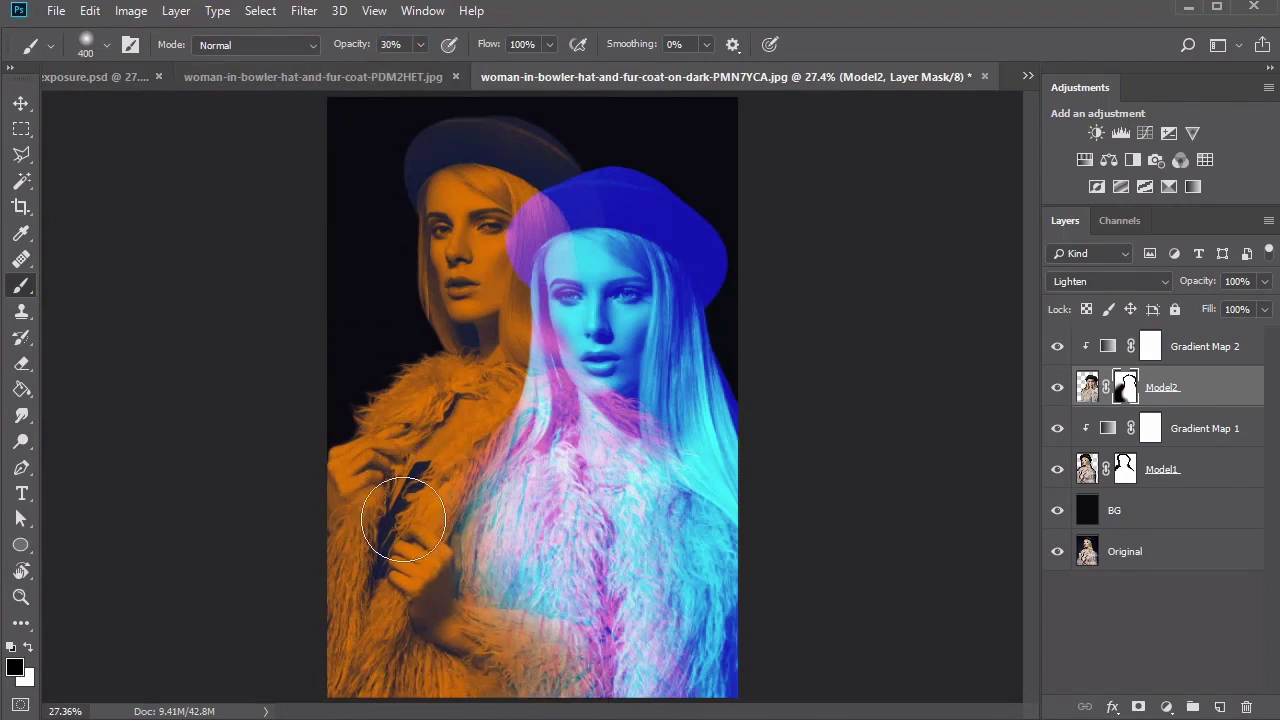
Step: Refine Model2's mask over the coat with a white soft brush at 500 px and 30% opacity
key(x)
key(bracketright)
key(bracketright)
key(bracketright)
key(bracketright)
key(bracketleft)
key(bracketleft)
key(bracketleft)
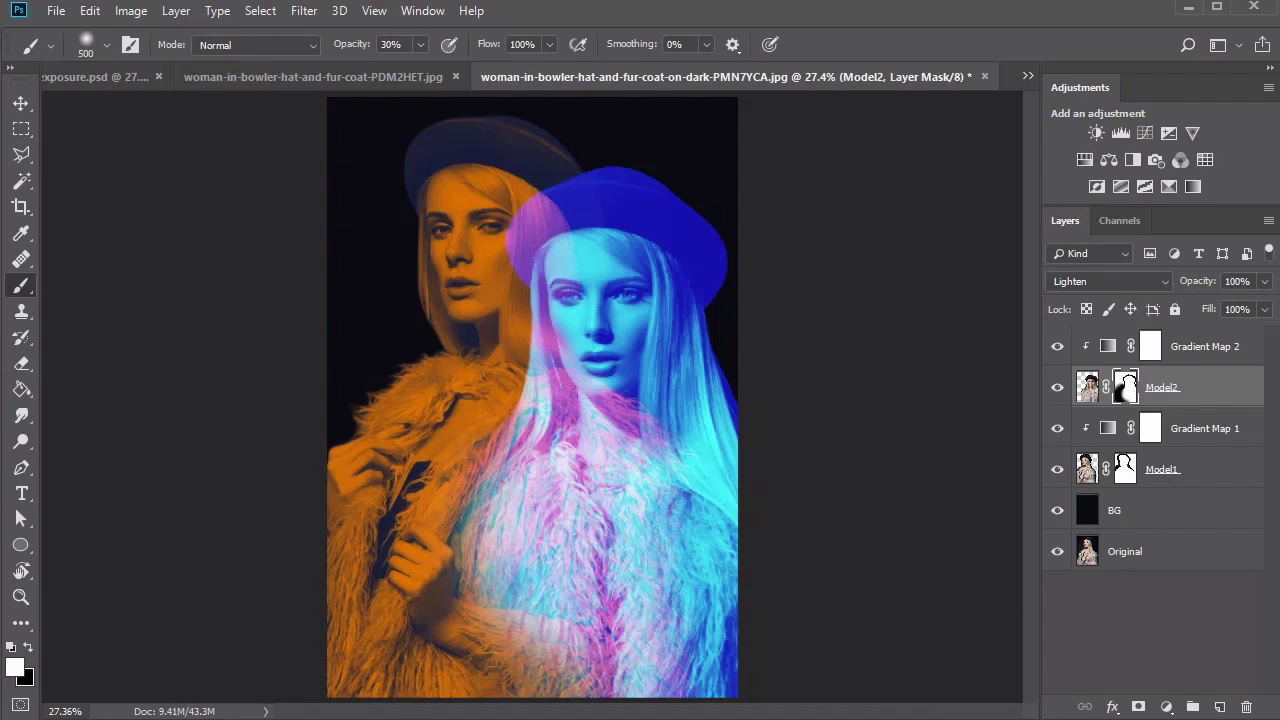
key(v)
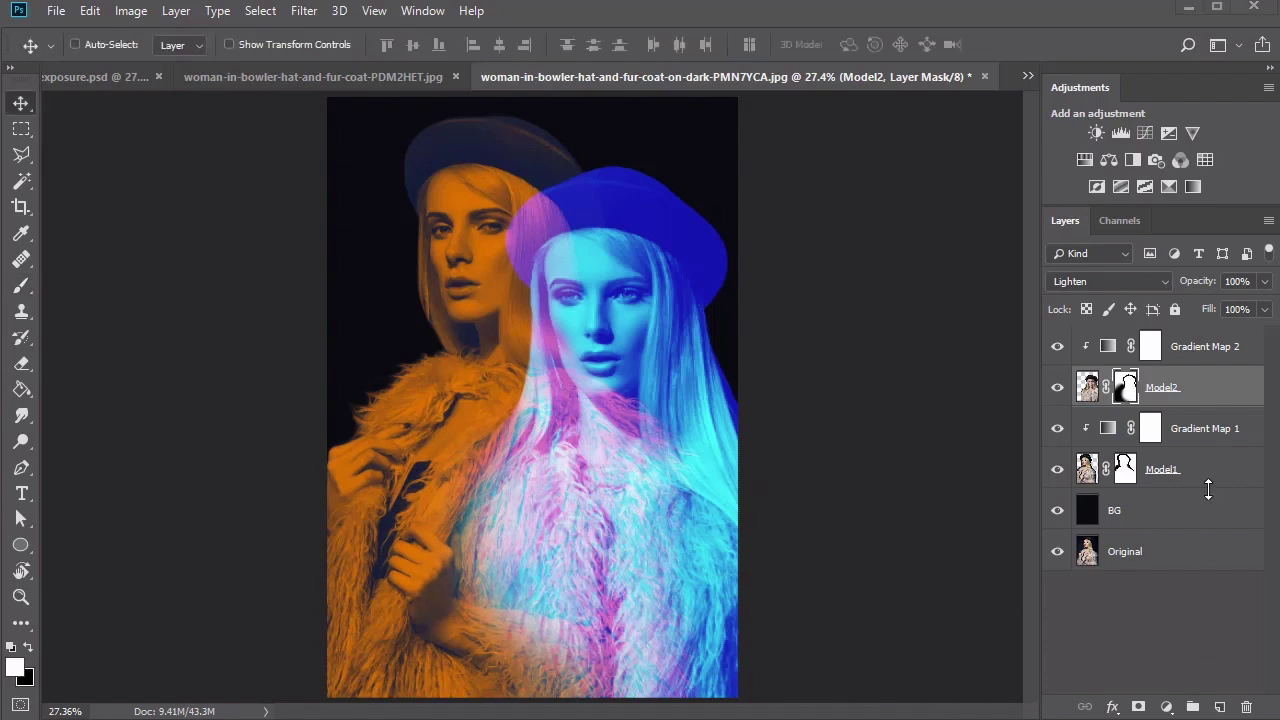
Step: Set the blend mode of the Model1 layer to Lighten
click(1197, 387)
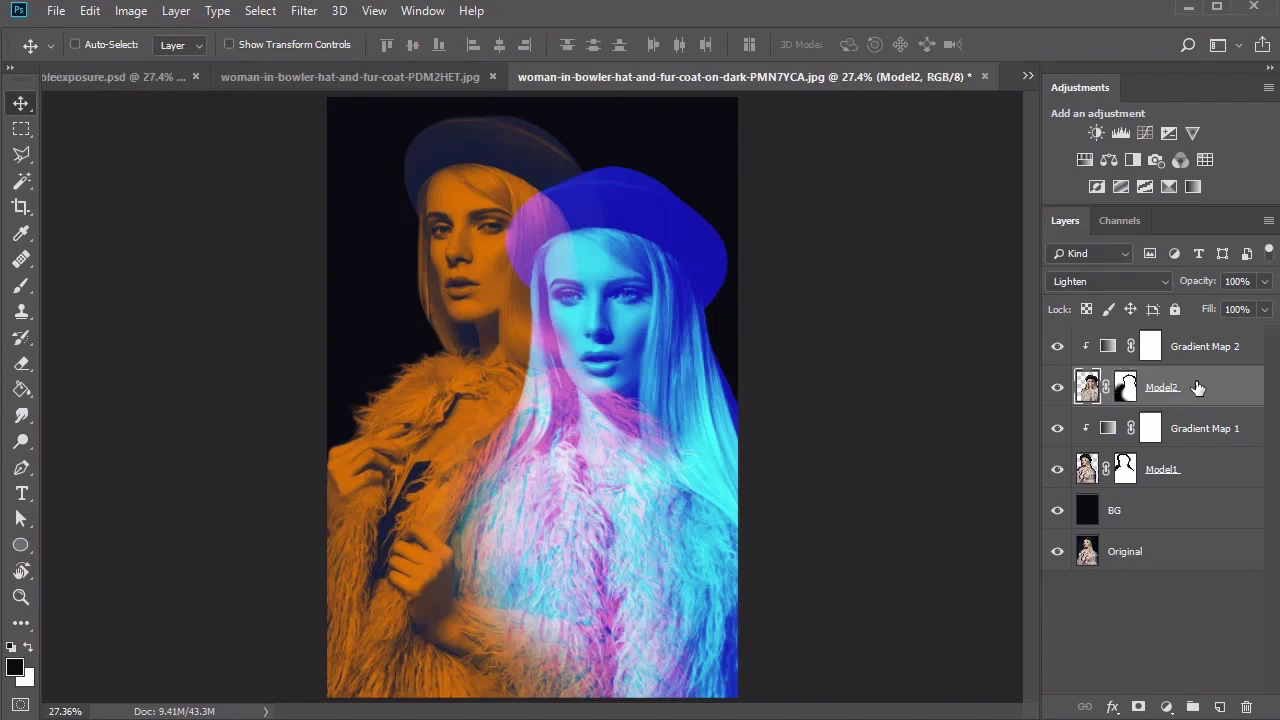
click(1194, 474)
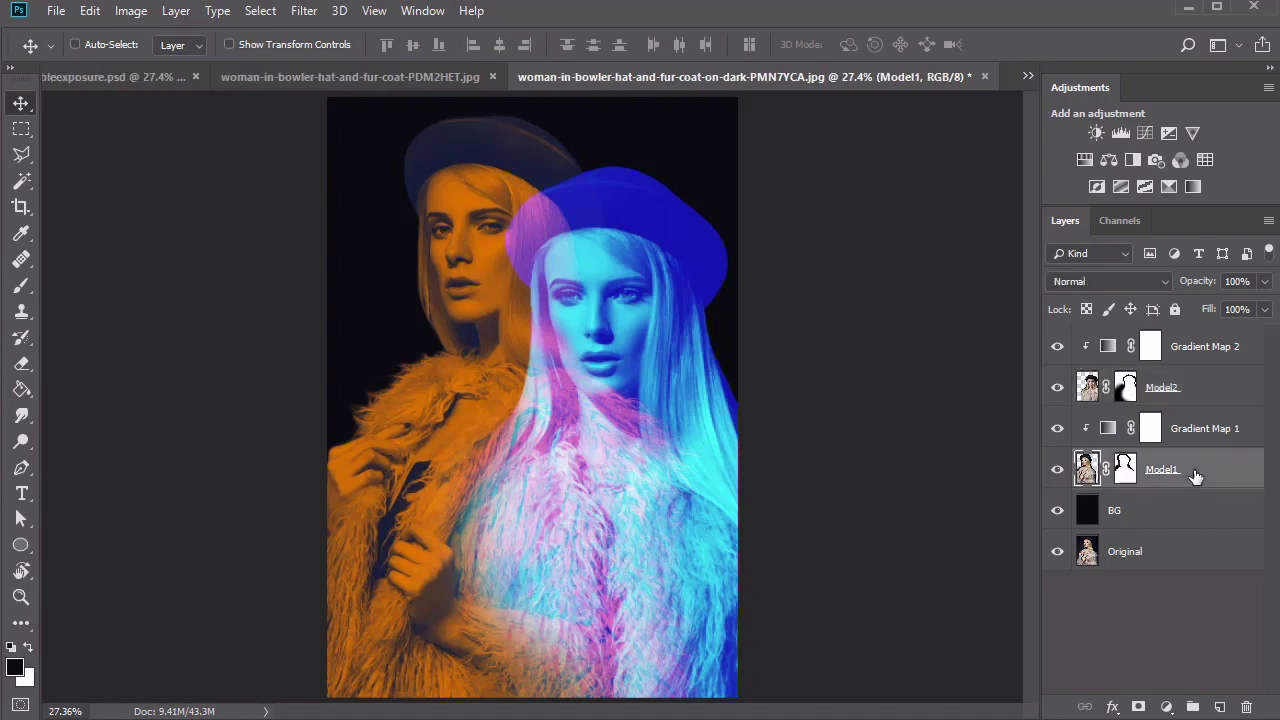
click(1119, 281)
click(1082, 436)
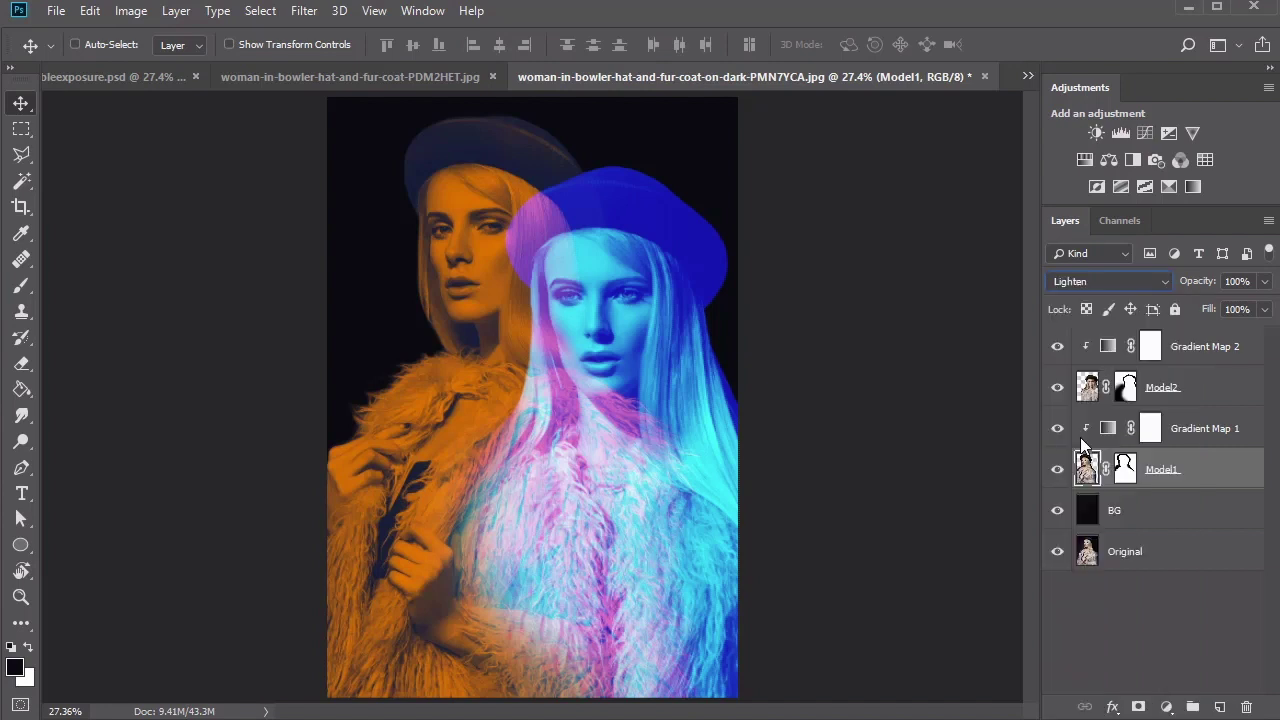
Step: Add a Gradient Map adjustment directly above the BG layer and apply the blue-to-white preset
click(1140, 512)
click(1192, 187)
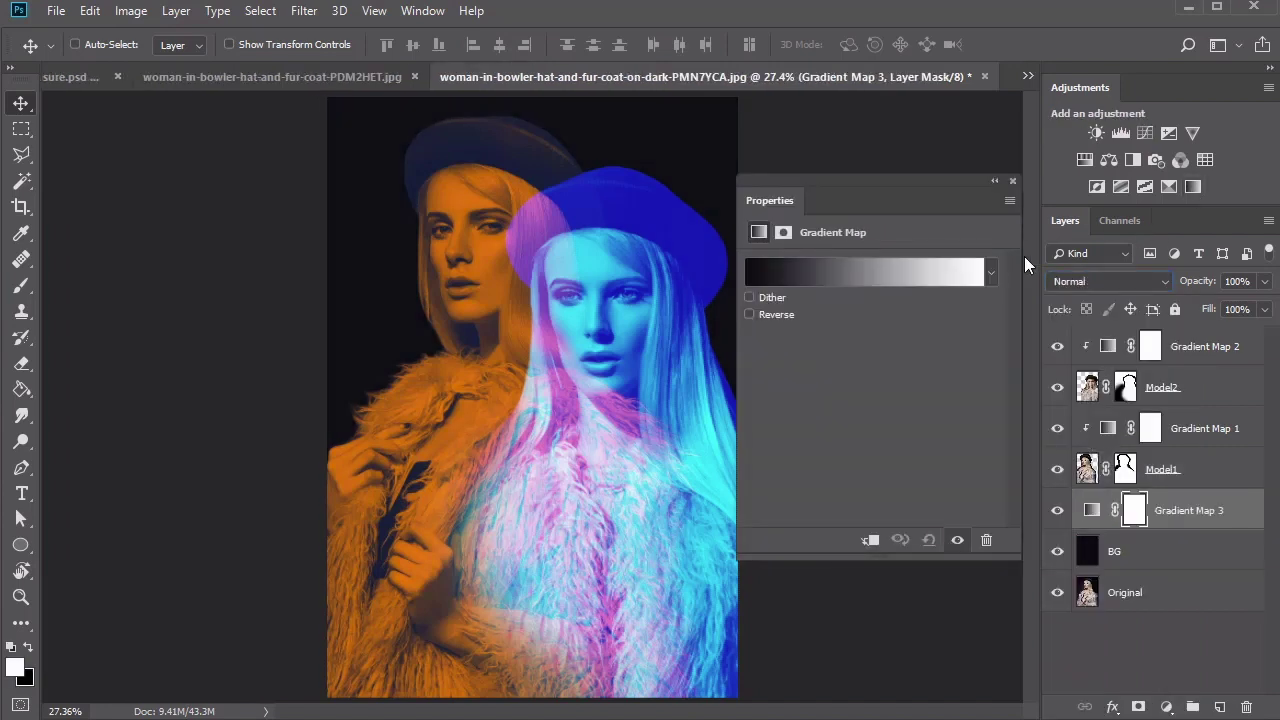
click(882, 272)
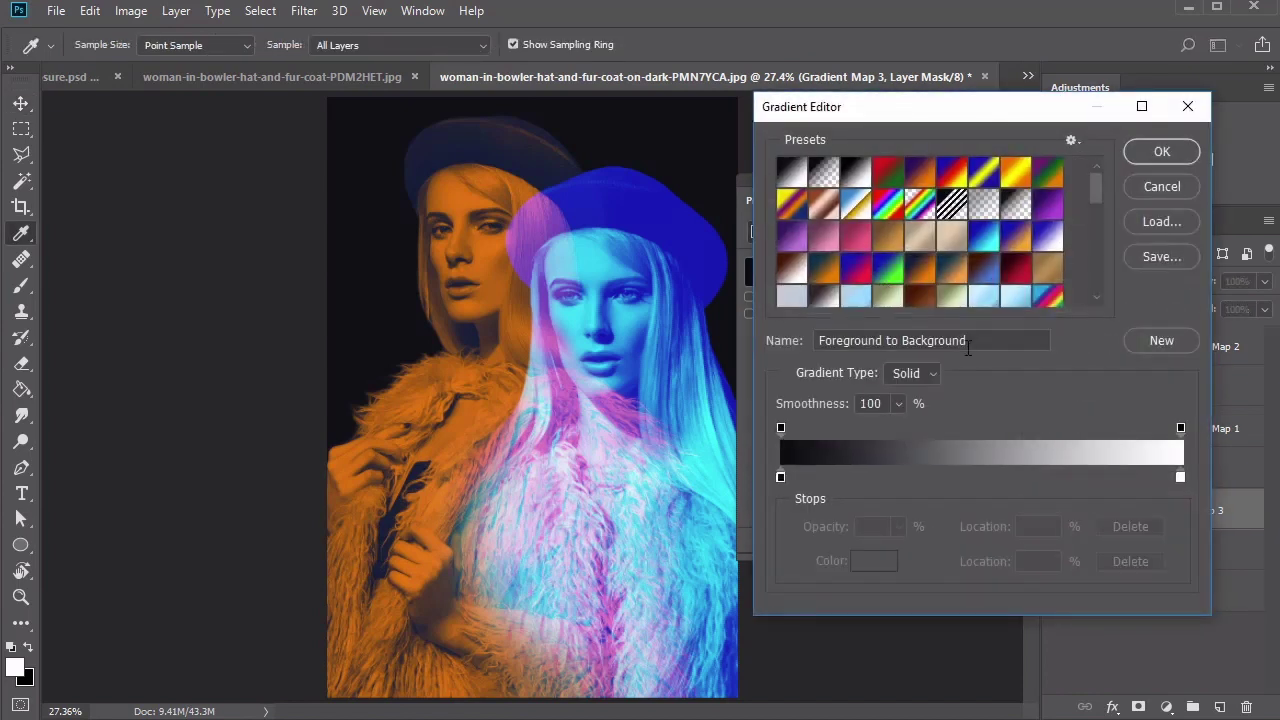
click(1048, 236)
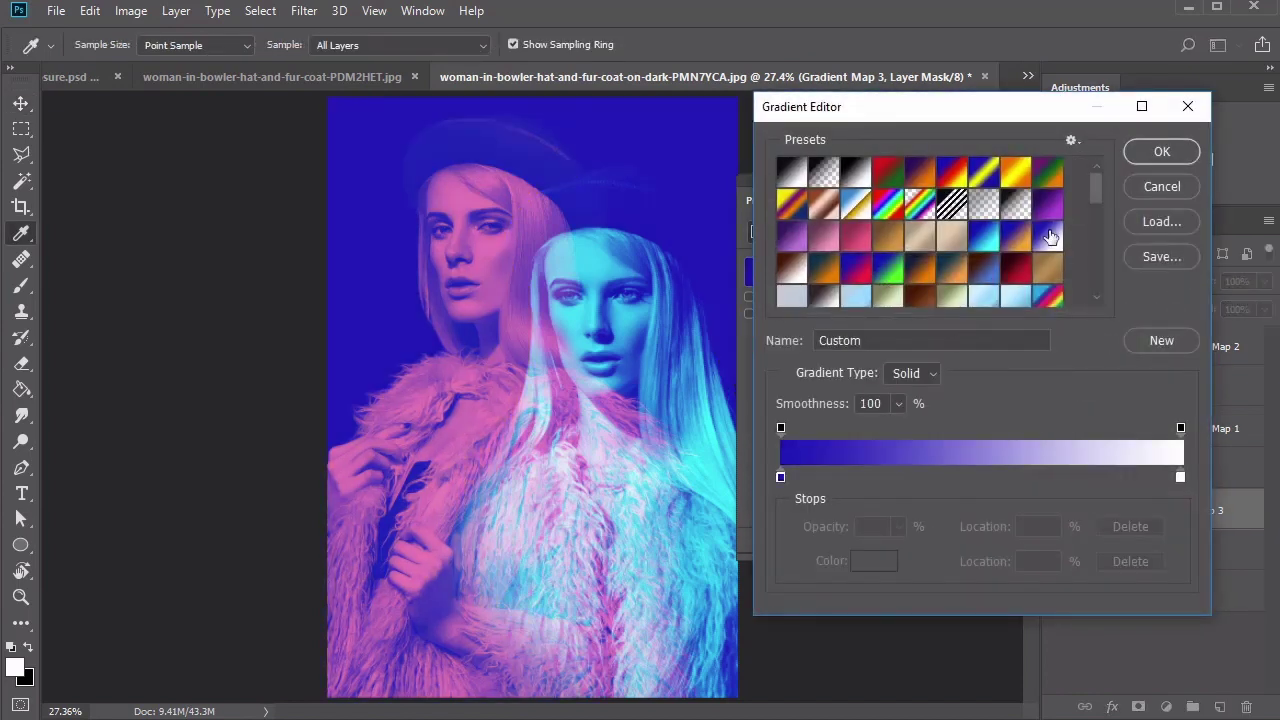
Step: Keep #180cb2 as the background gradient's start stop, accept the gradient, and lower the adjustment's opacity to 73%
click(781, 477)
click(867, 568)
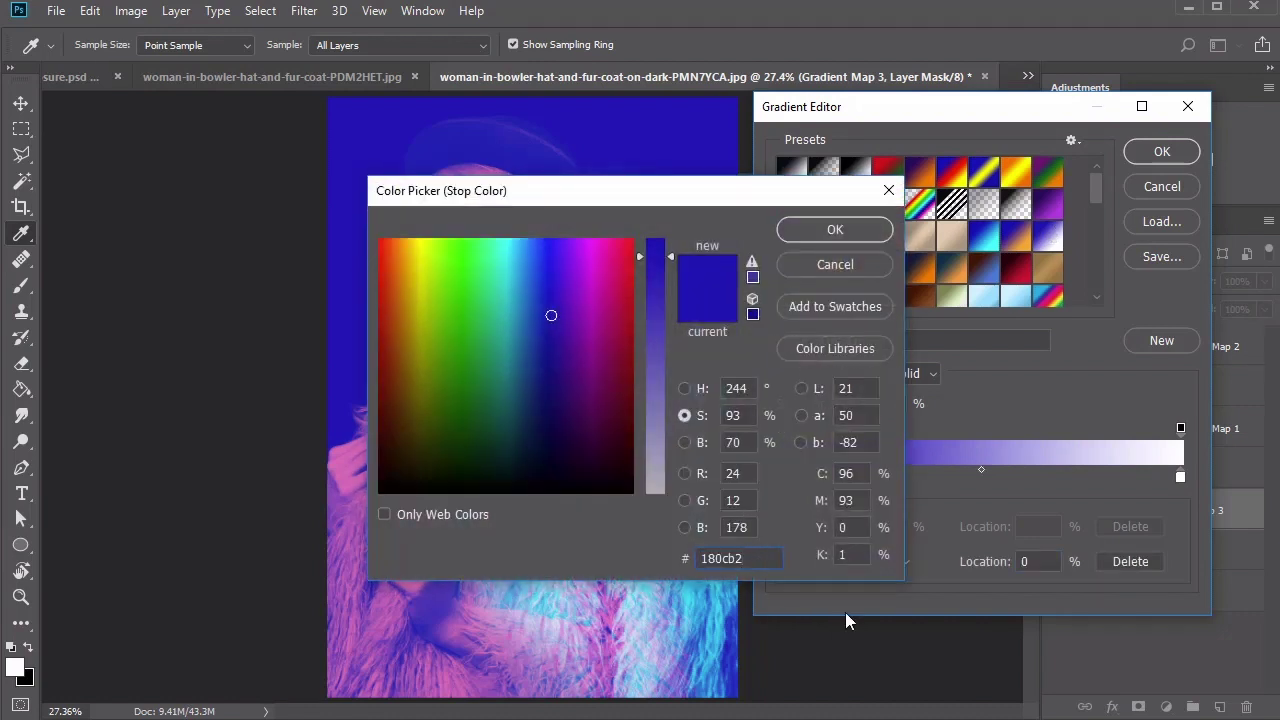
key(Return)
click(1160, 151)
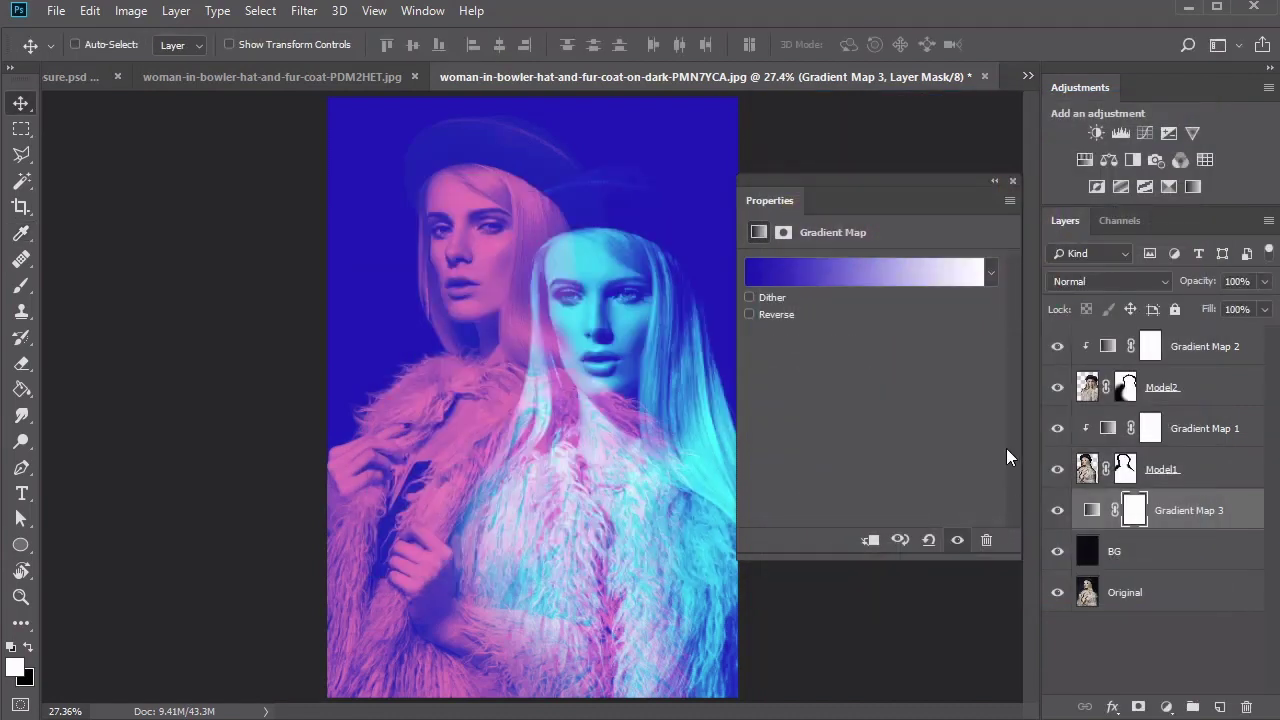
click(1012, 181)
drag(1208, 281, 1181, 281)
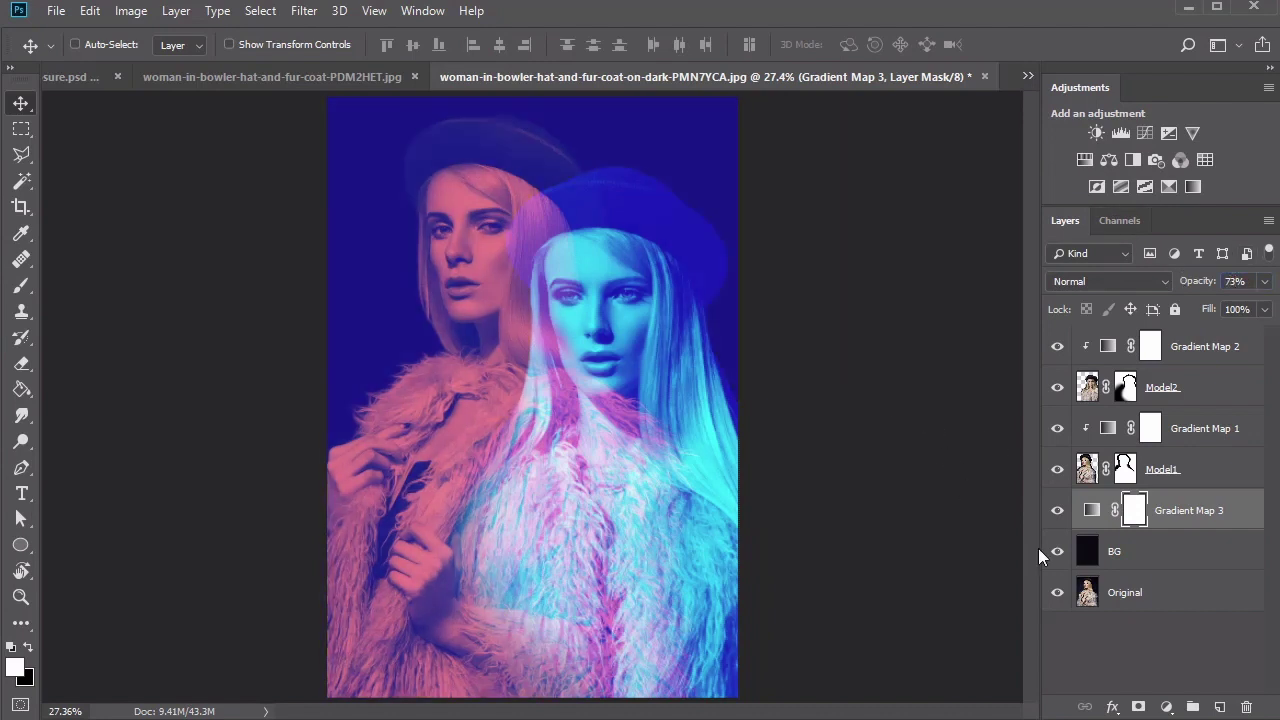
Step: Put the layers from Gradient Map 2 down to BG into a new group and toggle its visibility to compare with the original
click(1170, 595)
shift+click(1215, 346)
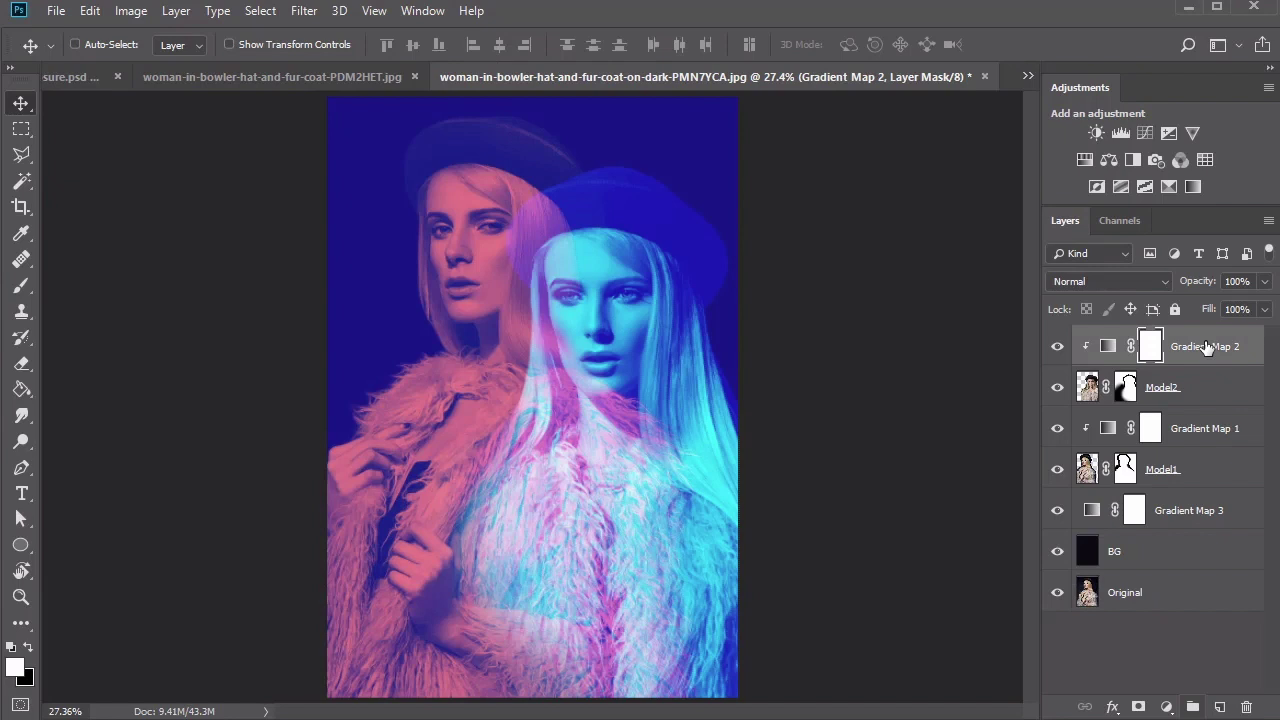
click(1193, 707)
click(1214, 371)
shift+click(1250, 580)
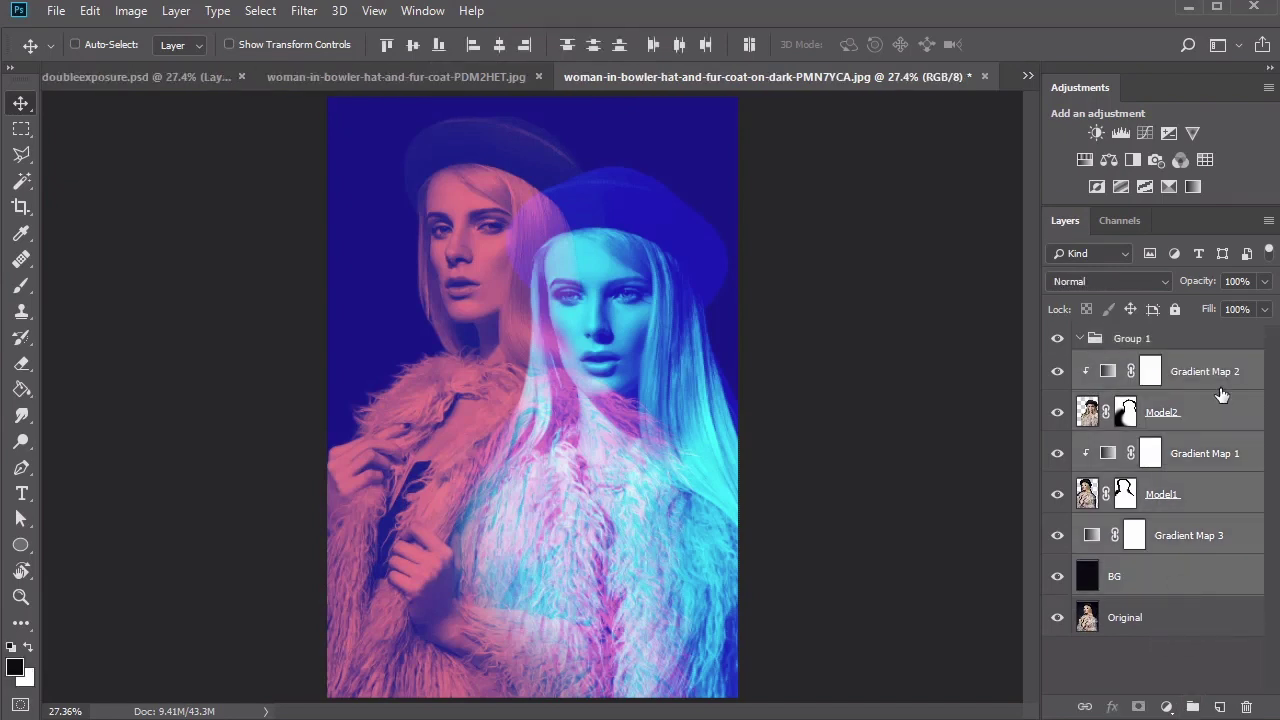
drag(1223, 391, 1199, 339)
click(1057, 339)
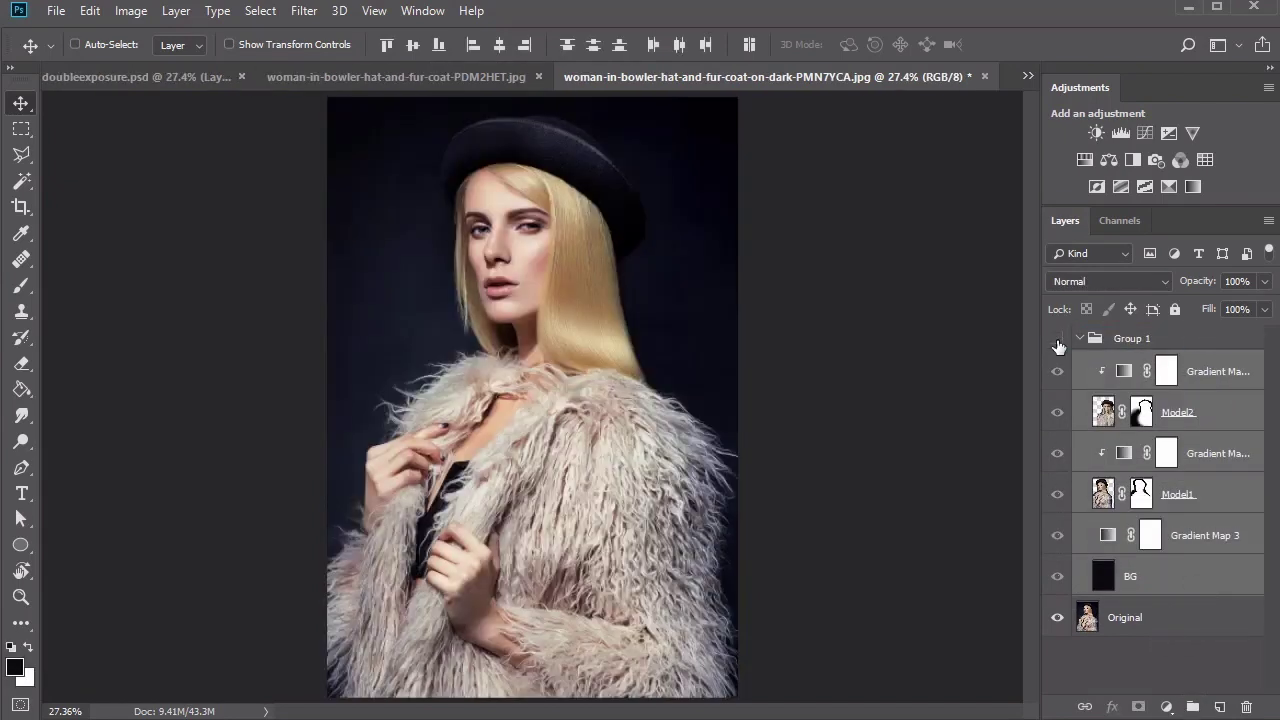
click(1057, 340)
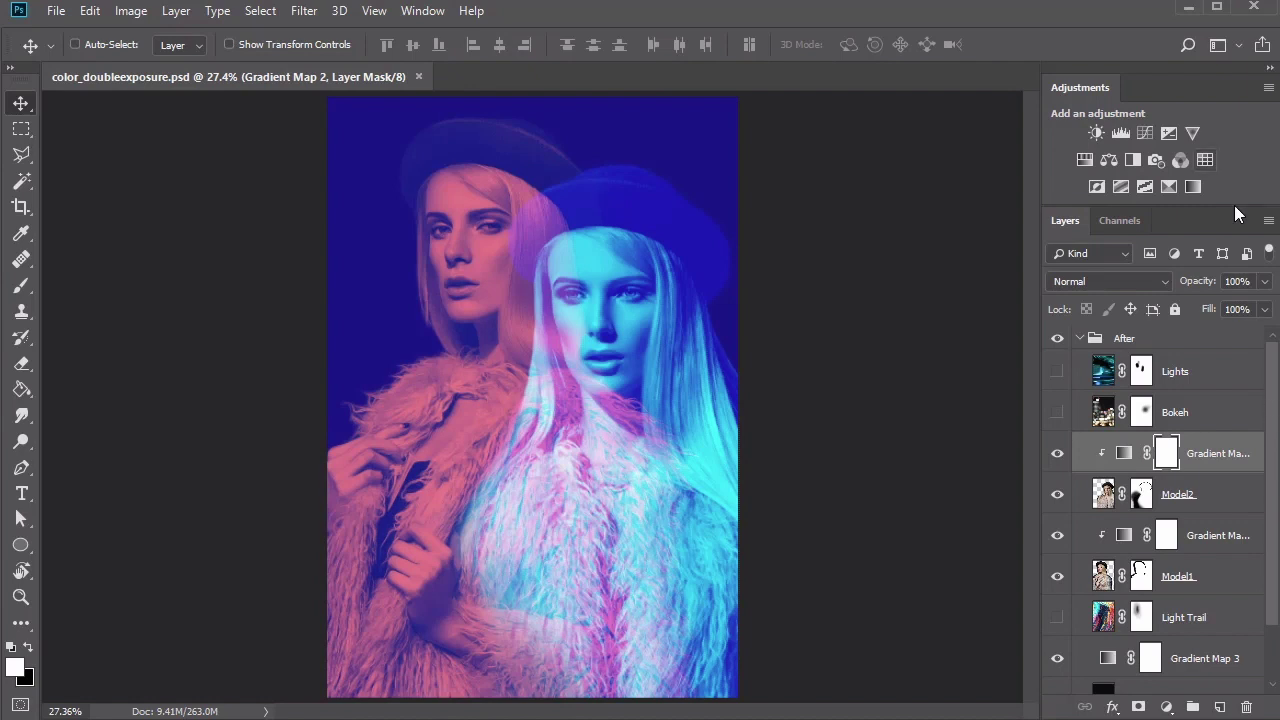
Step: In color_doubleexposure.psd, add a Color Lookup adjustment above Model2's gradient map and try 3DLUT looks from 2Strip.look through Candlelight.CUBE and beyond
click(1205, 160)
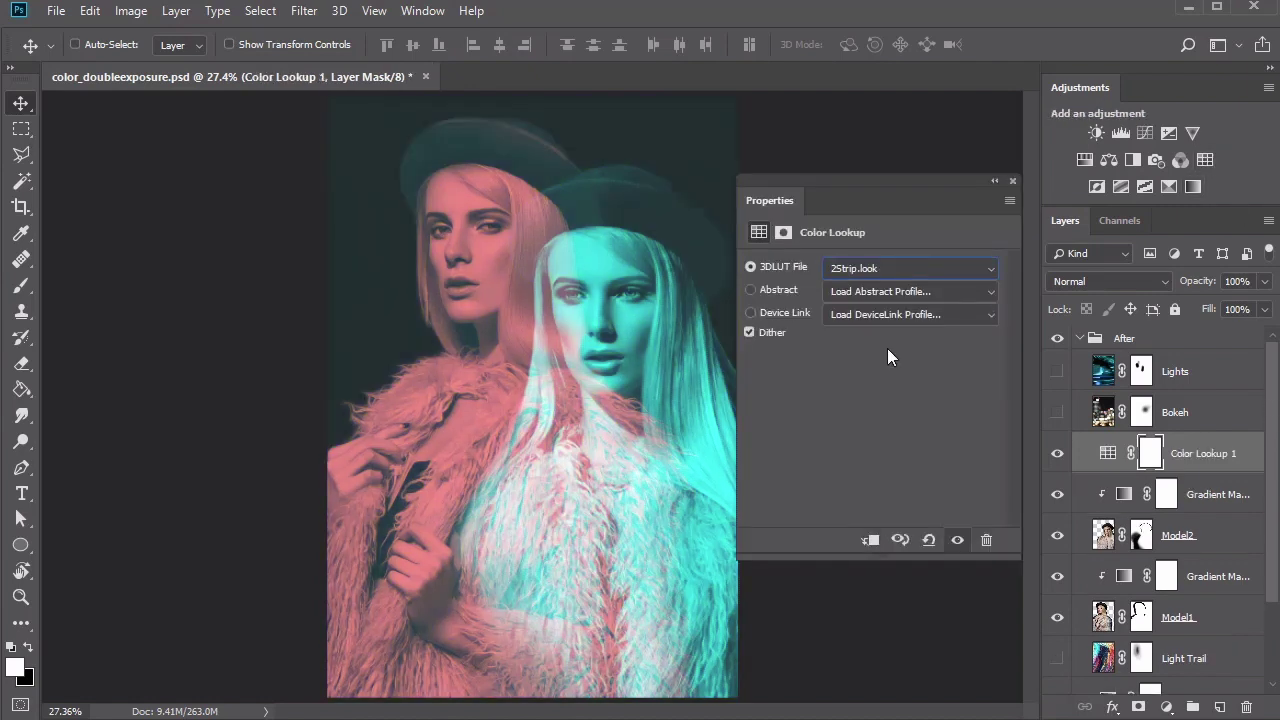
key(Down)
key(Down)
key(Down)
key(Down)
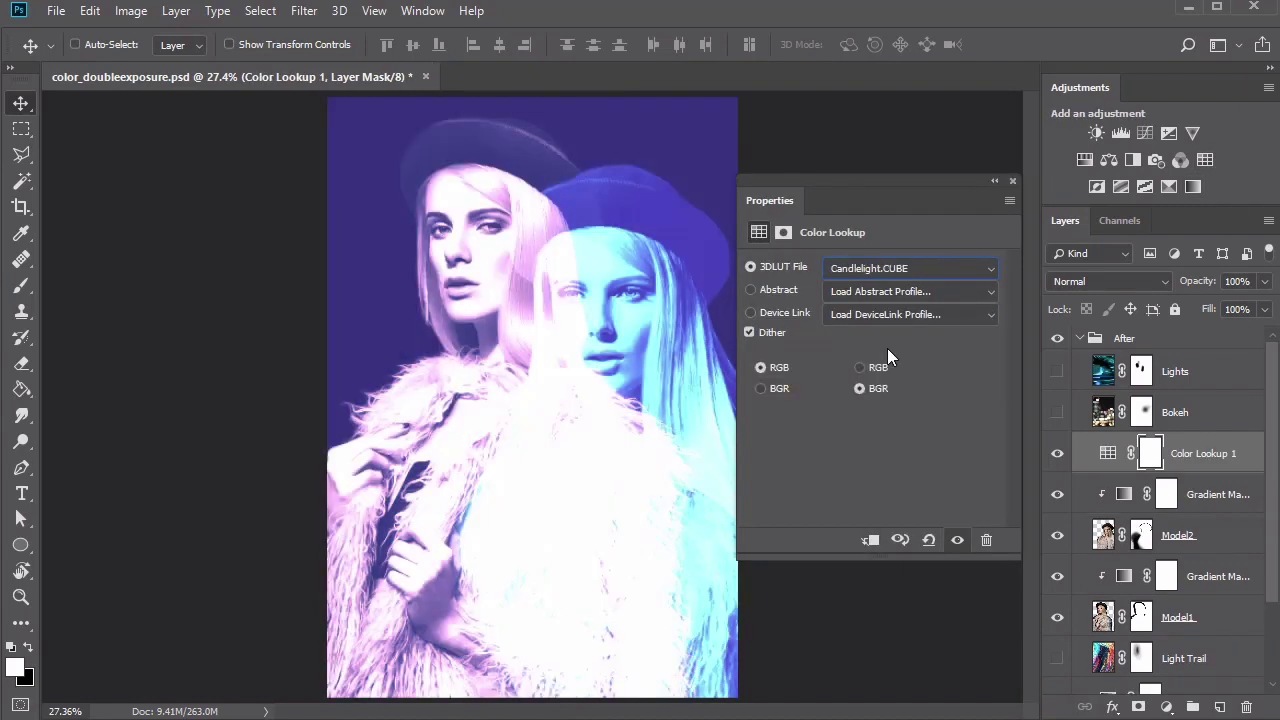
key(Down)
key(Down)
key(Down)
key(Down)
key(Down)
key(Down)
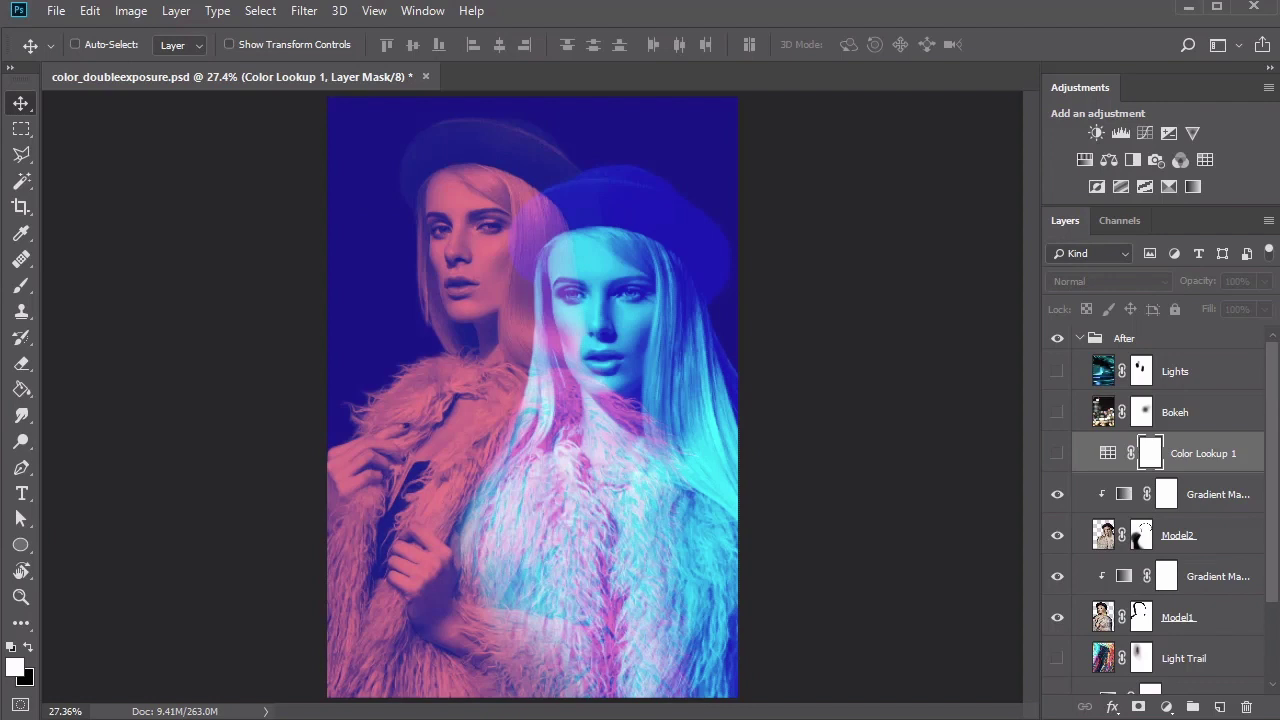
Step: Preview the Light Trail layer and the Bokeh layer one at a time, hiding each again
drag(1273, 411, 1268, 489)
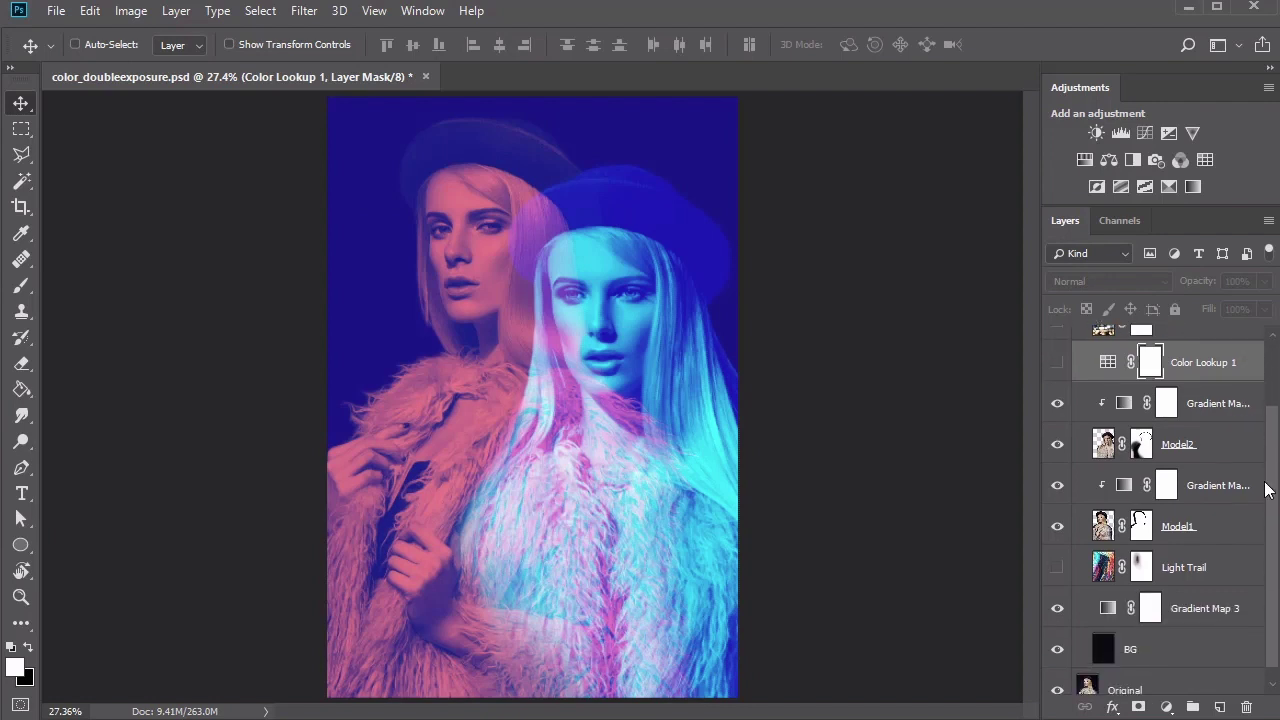
click(1201, 570)
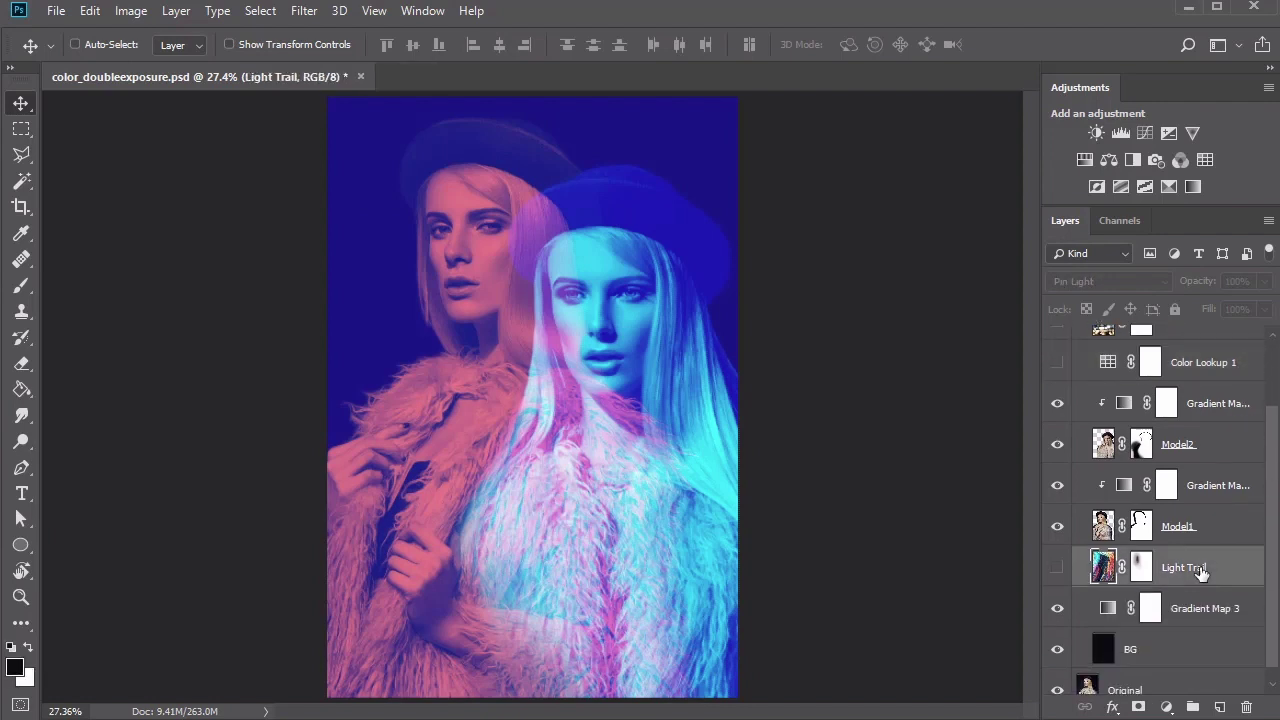
click(1057, 567)
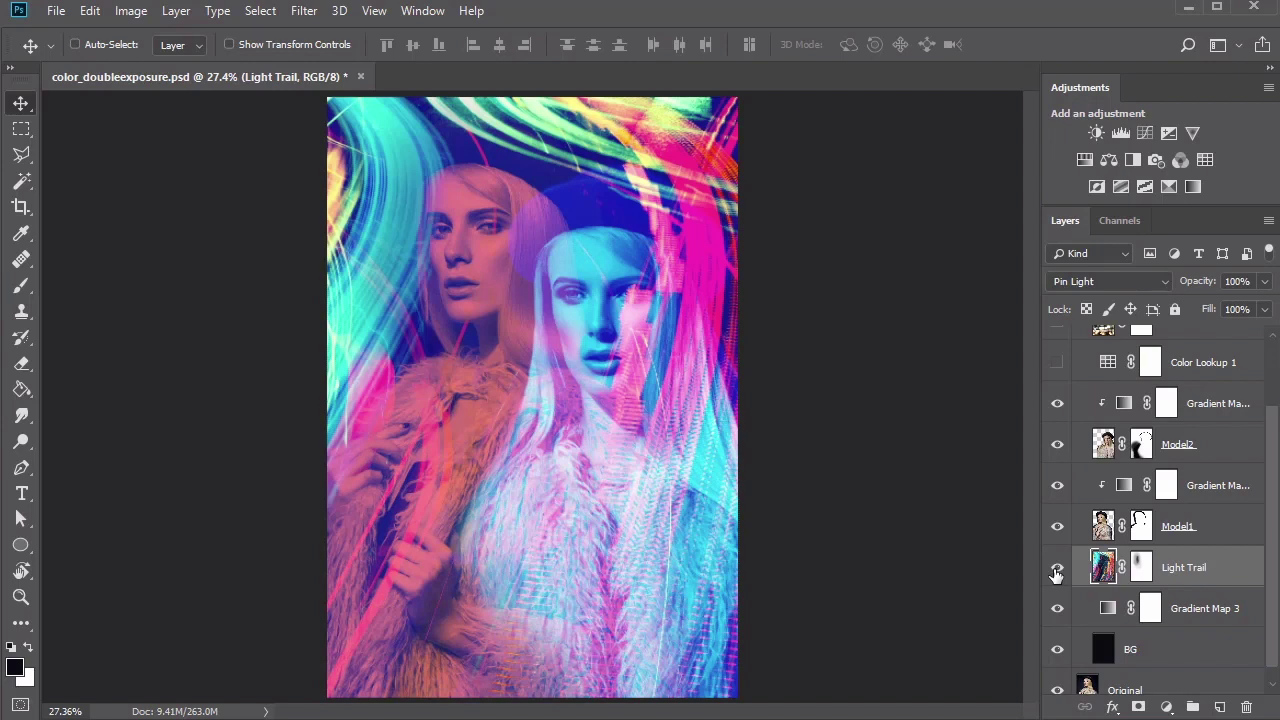
drag(1272, 462, 1274, 386)
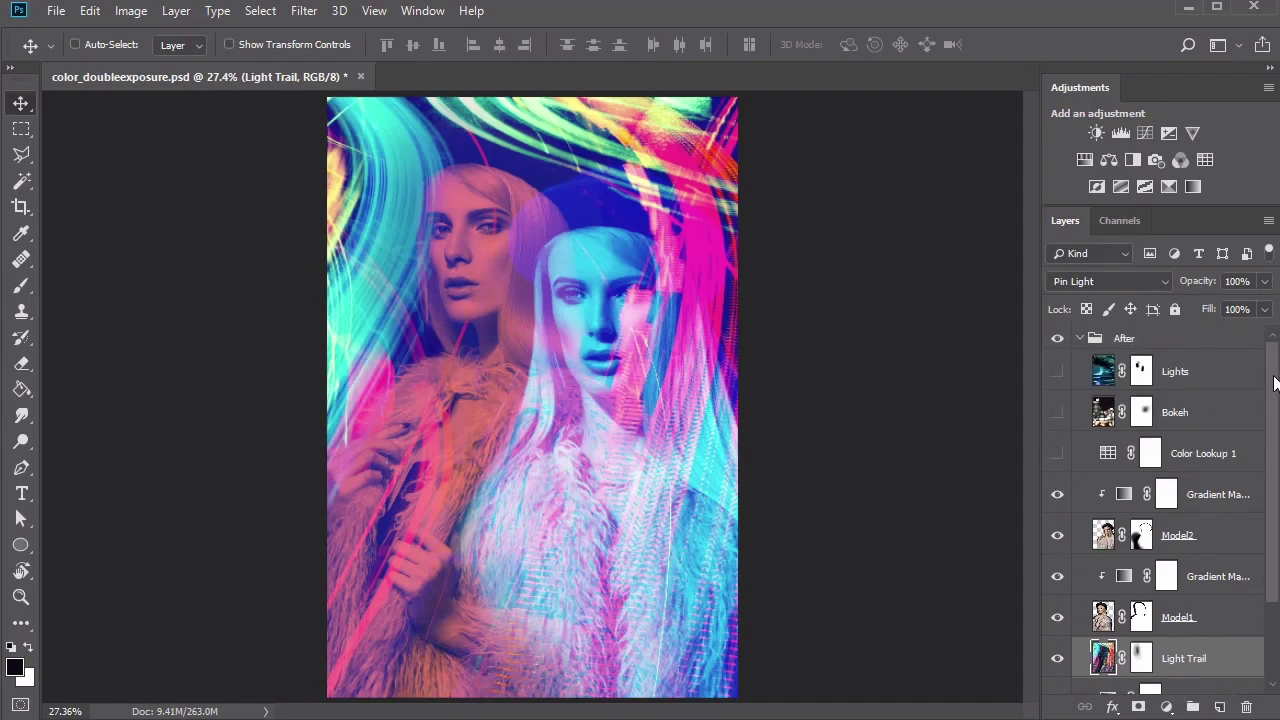
key(ctrl+comma)
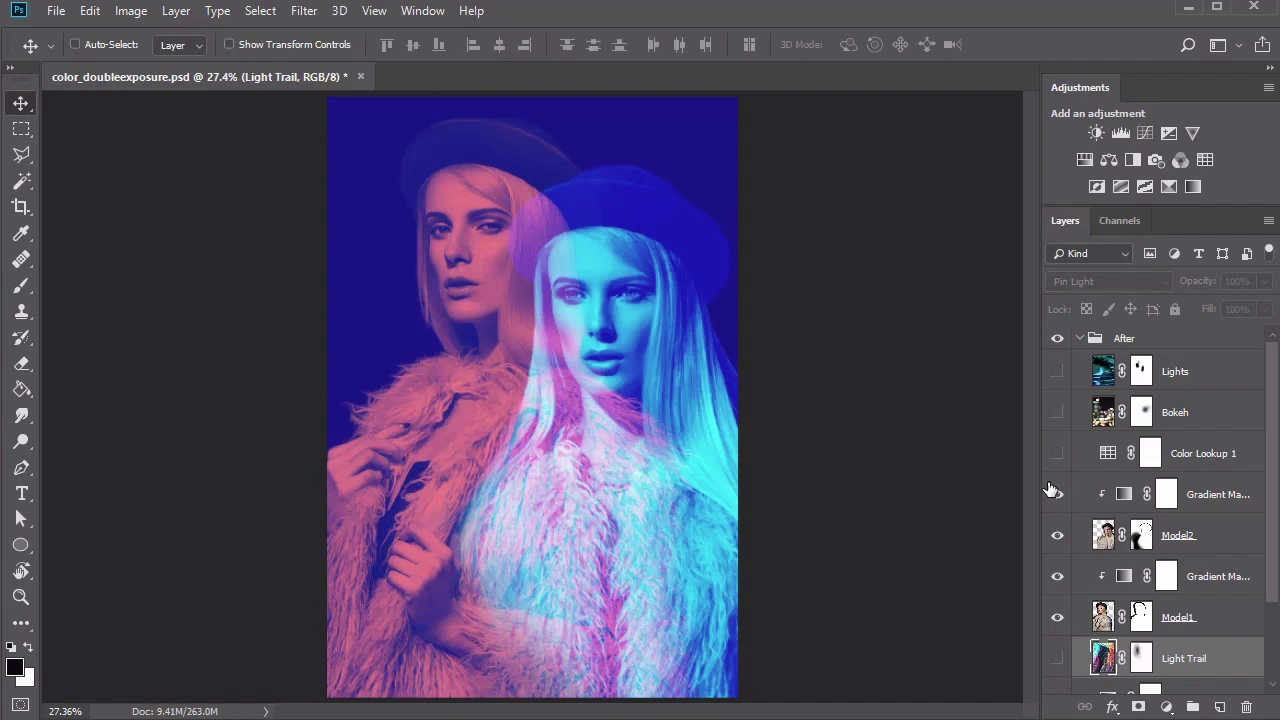
click(1057, 412)
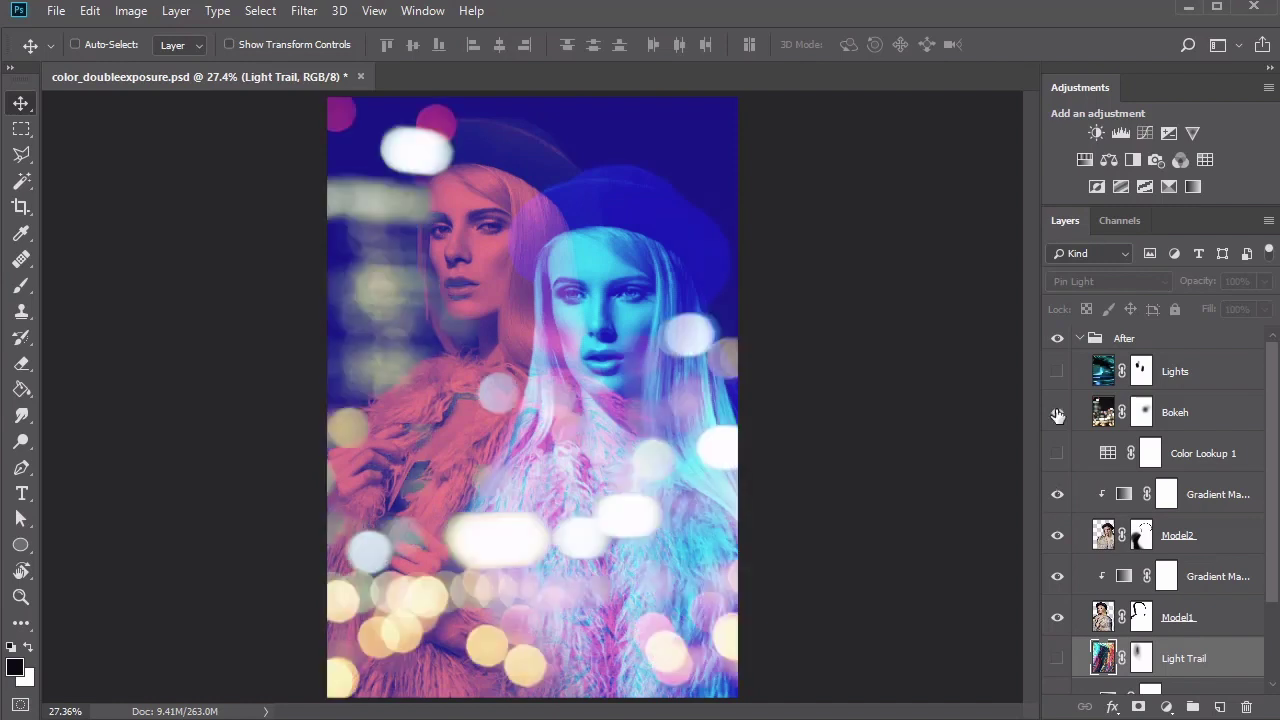
click(1057, 412)
Step: Show the Lights, Bokeh and Light Trail layers together over the double exposure
click(1057, 371)
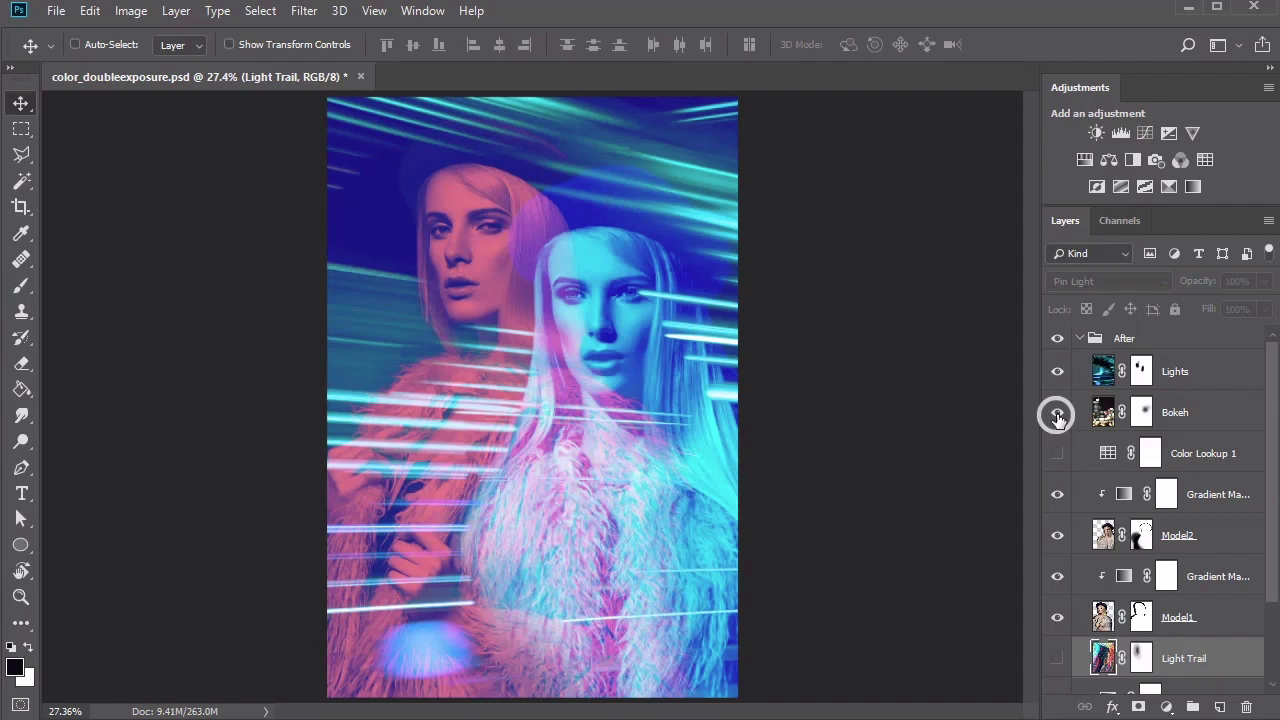
click(1057, 413)
click(1057, 659)
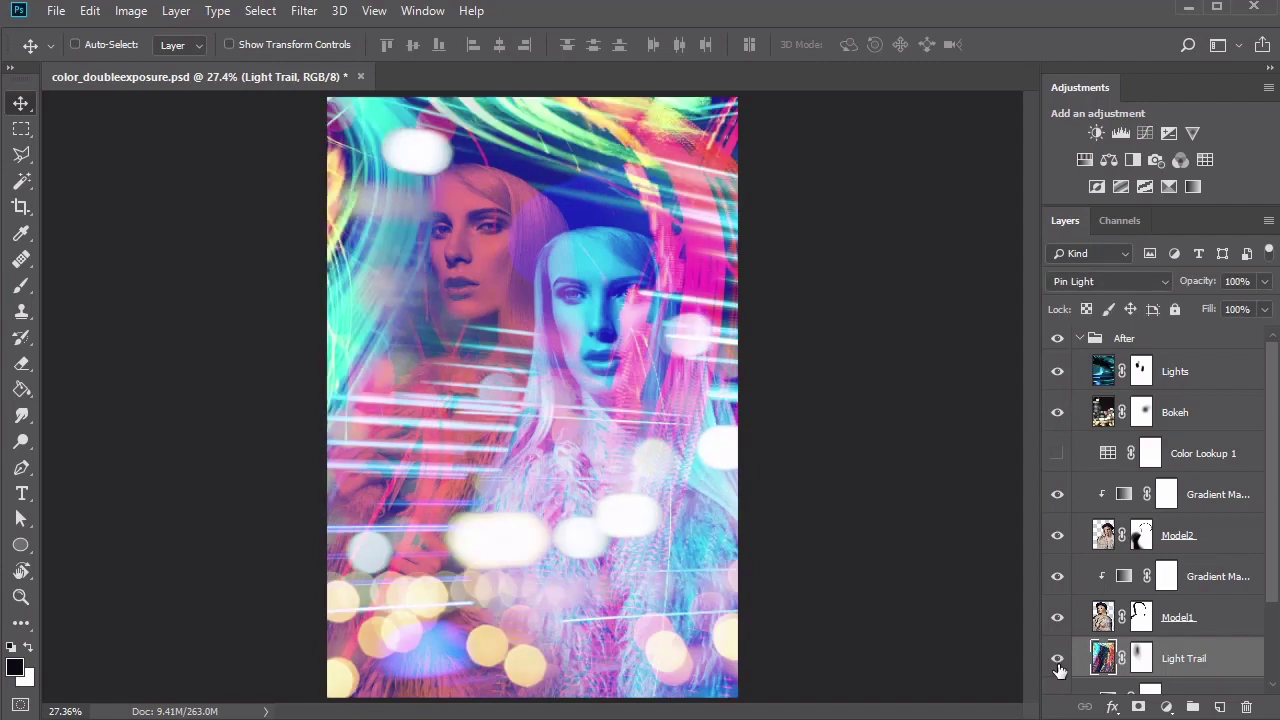
Step: Hide the Light Trail, Bokeh and Lights overlay layers again
click(1057, 659)
click(1057, 413)
click(1057, 372)
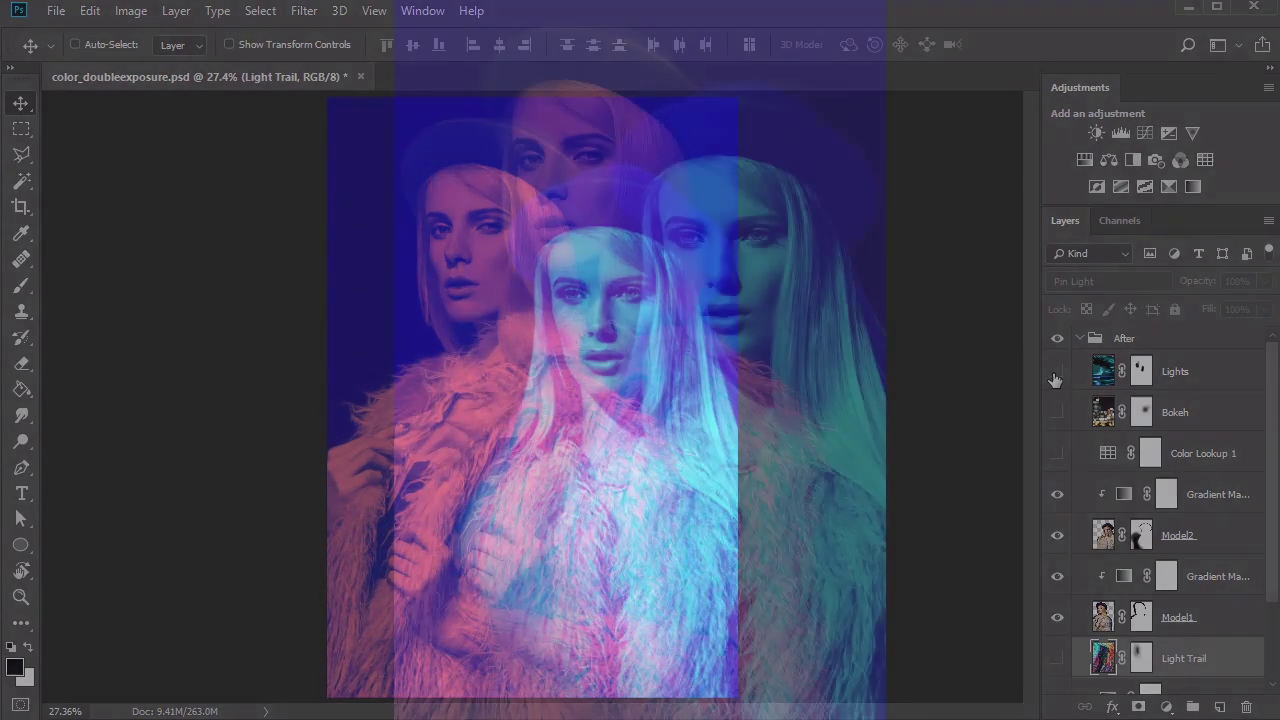
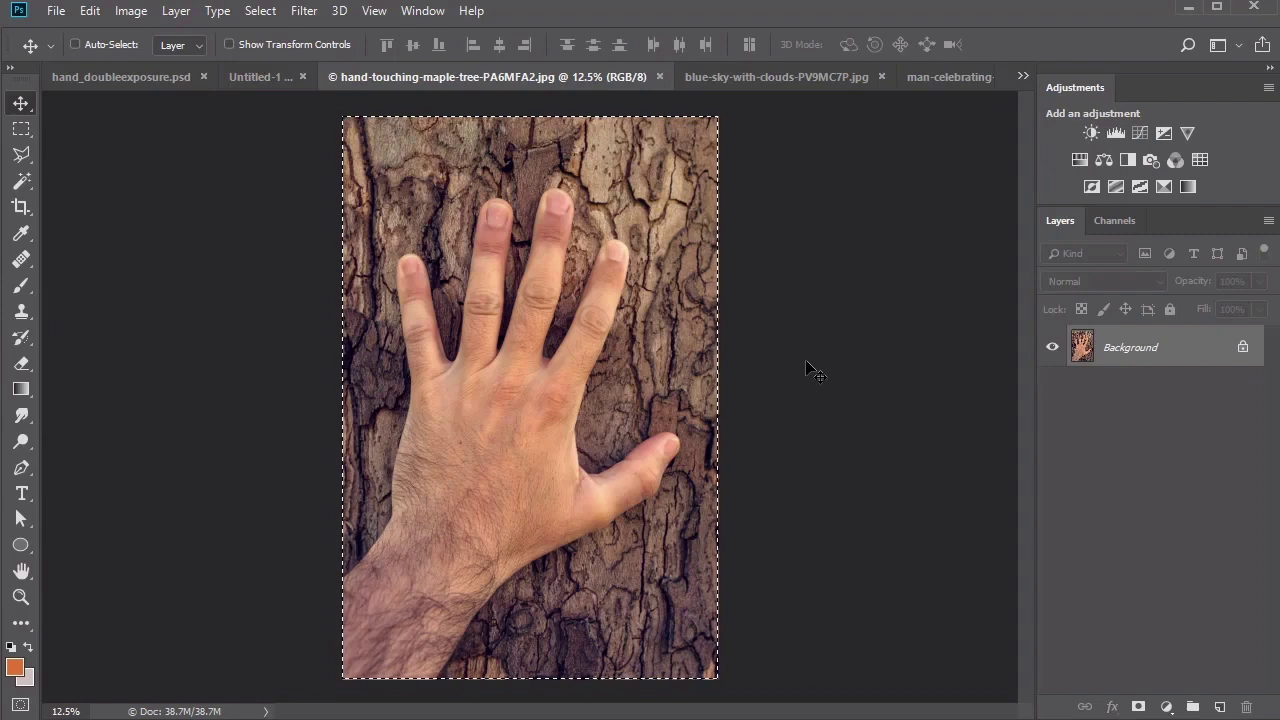
Step: Paste the copied hand photo into Untitled-1 as a layer named Hand, scaled down to show the whole hand on the canvas
click(260, 76)
key(ctrl+v)
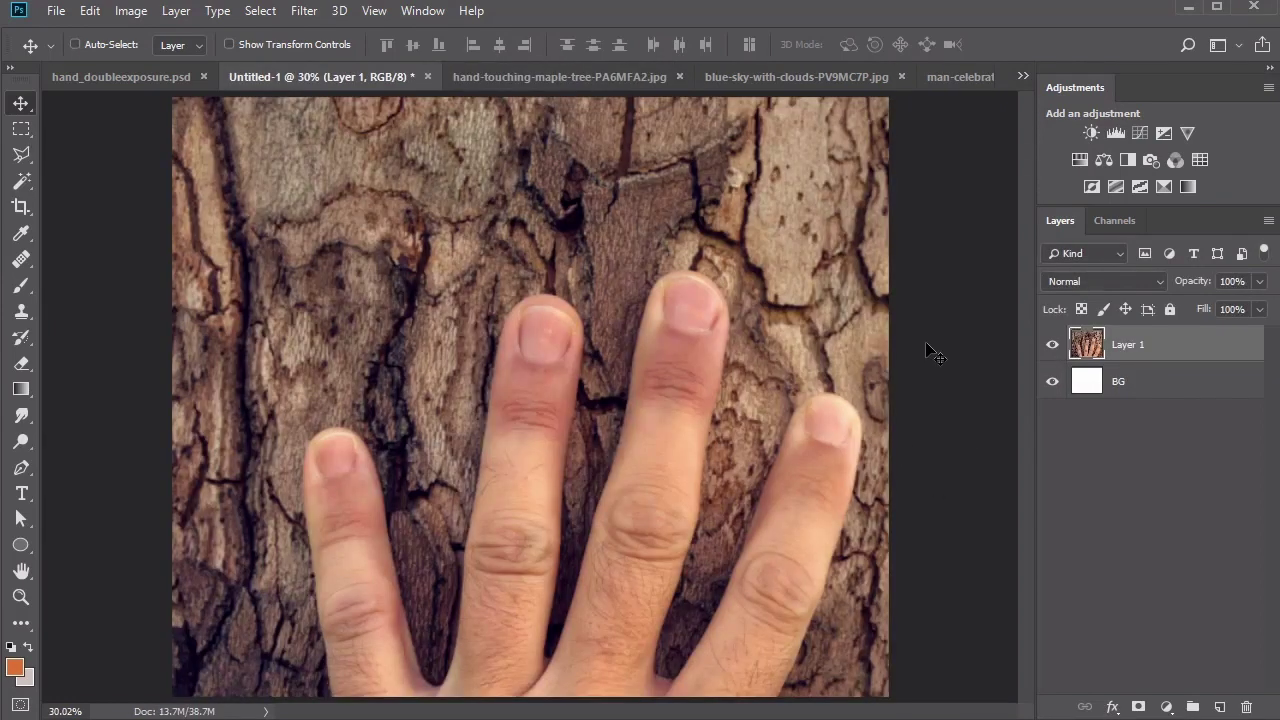
key(ctrl+t)
drag(167, 97, 440, 97)
drag(868, 103, 781, 314)
drag(629, 543, 650, 383)
drag(790, 101, 735, 180)
drag(640, 457, 668, 395)
key(Return)
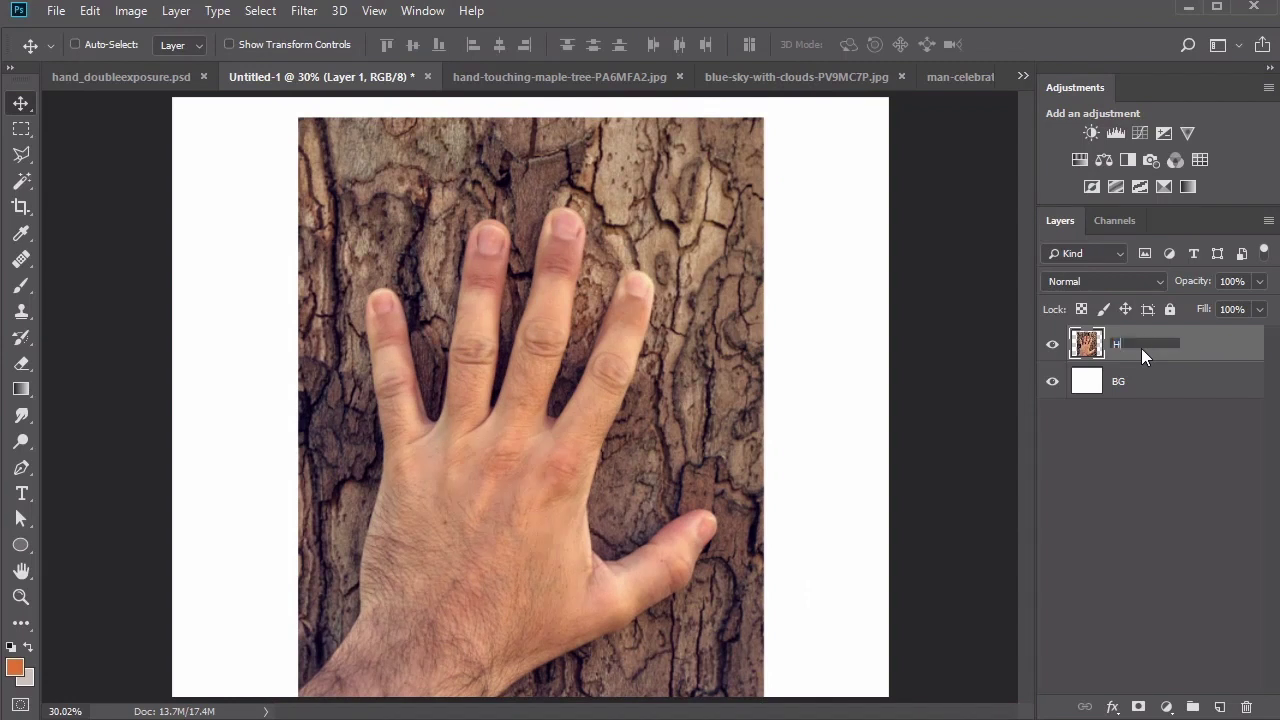
key(Return)
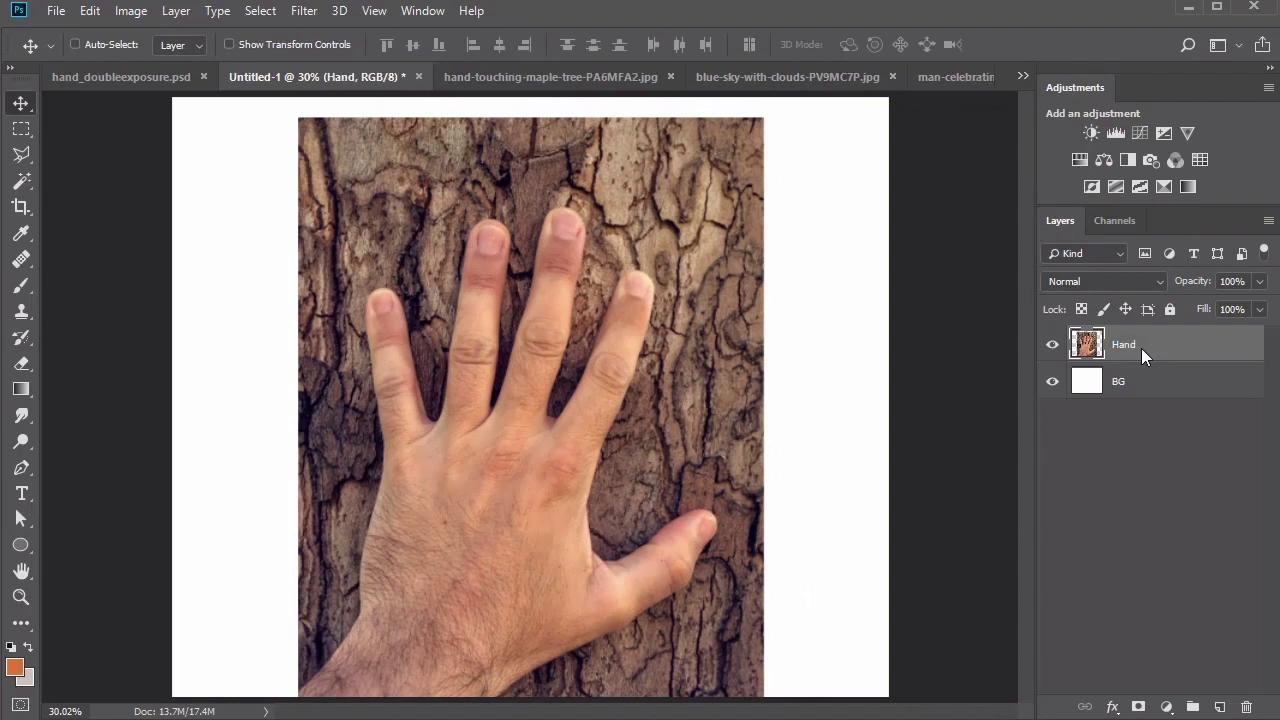
Step: Flip the Hand layer horizontally and rotate it slightly clockwise, undoing the last adjustment
click(90, 12)
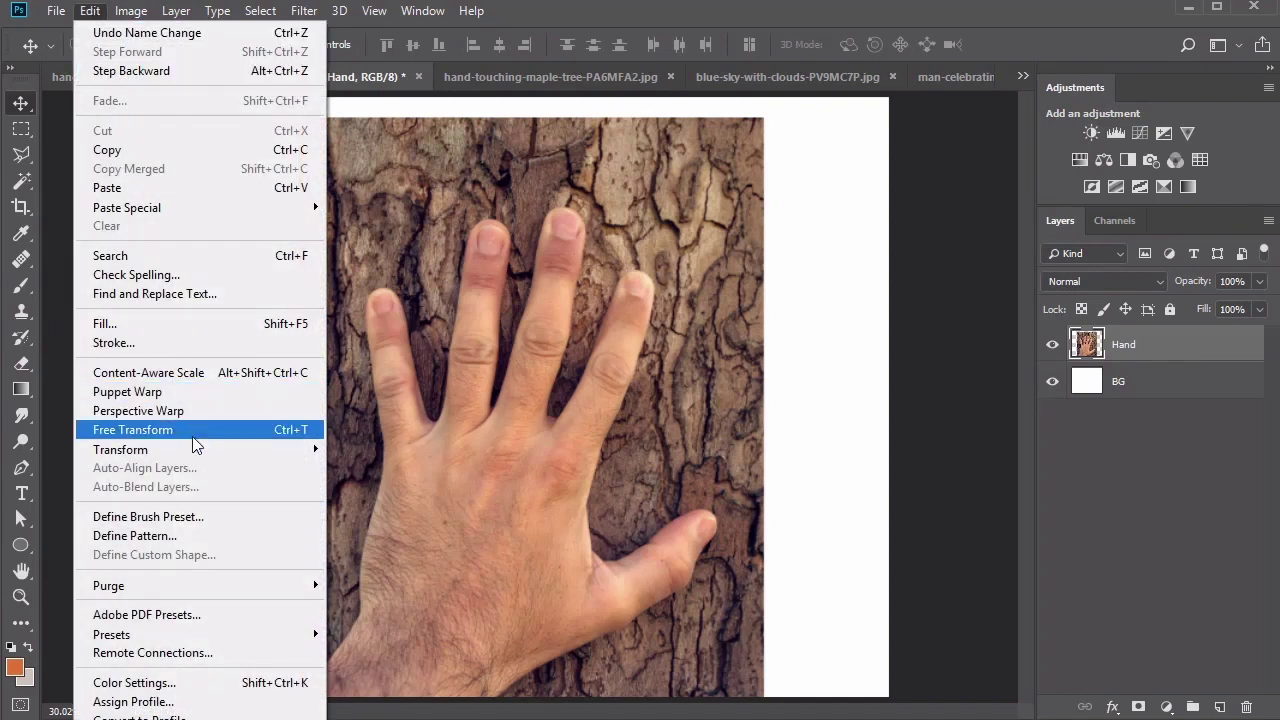
mouse_move(203, 456)
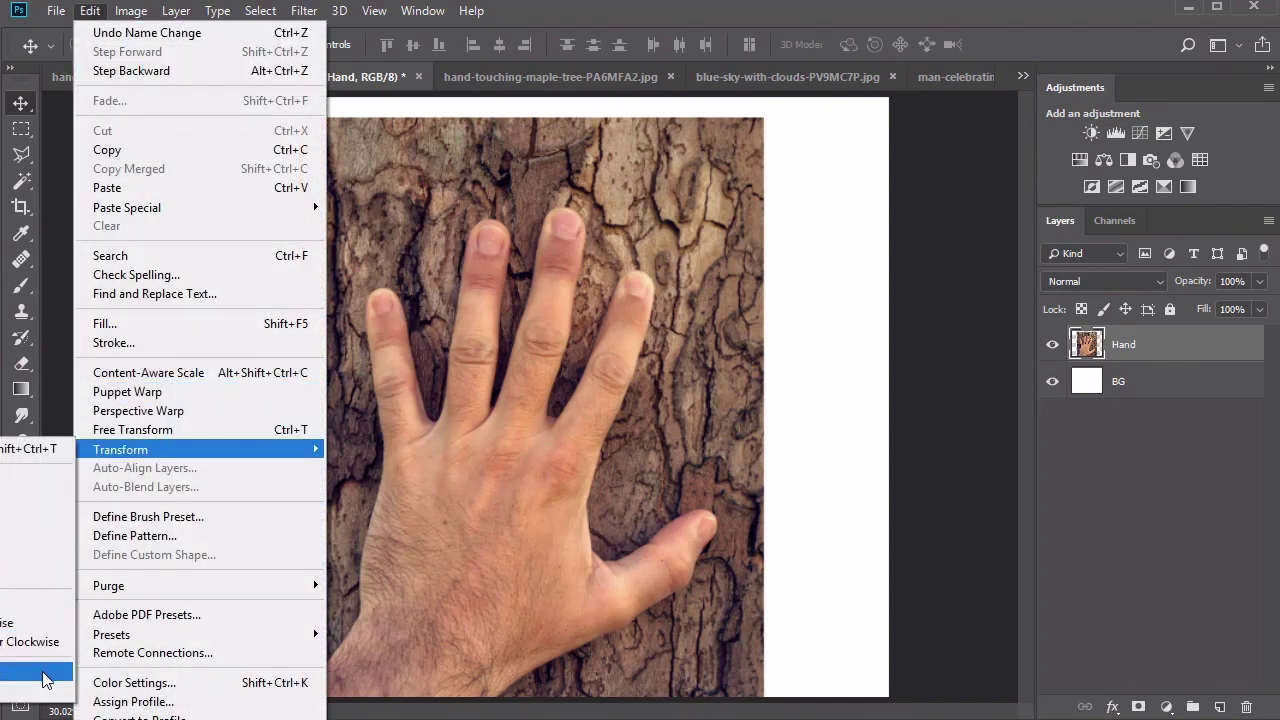
click(46, 678)
key(ctrl+t)
drag(805, 271, 840, 344)
key(Return)
key(ctrl+t)
key(Return)
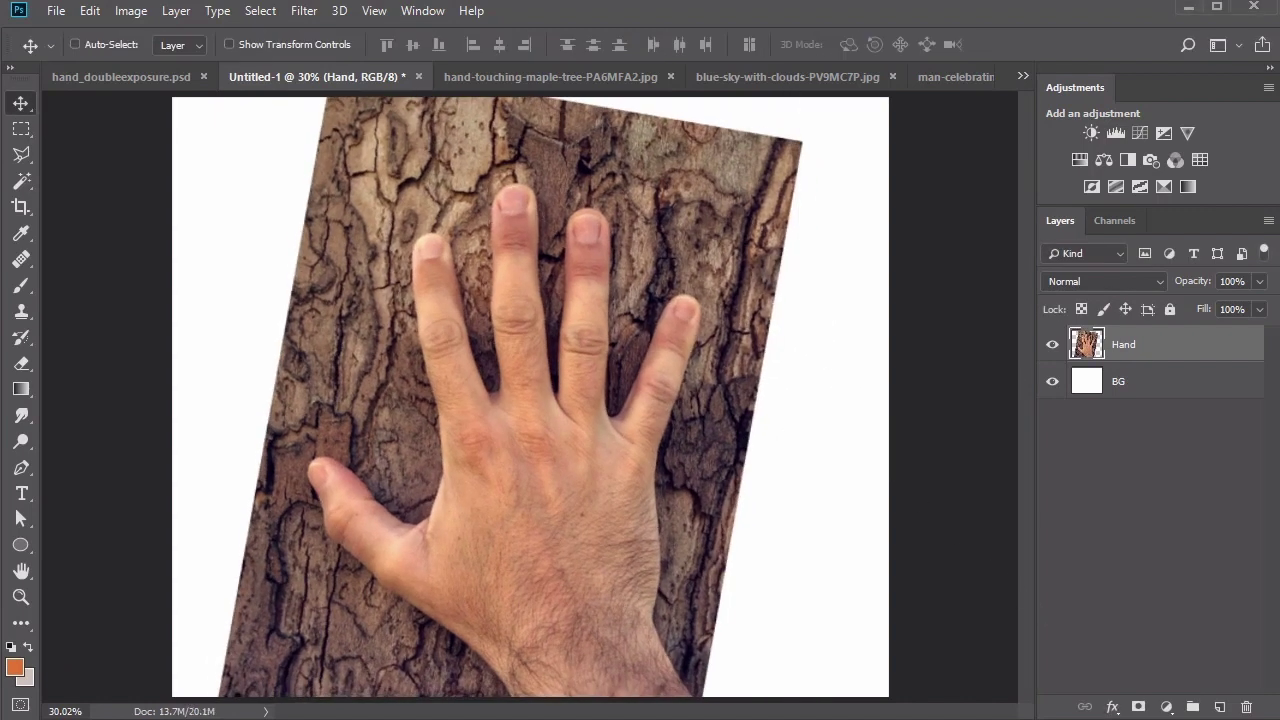
key(ctrl+z)
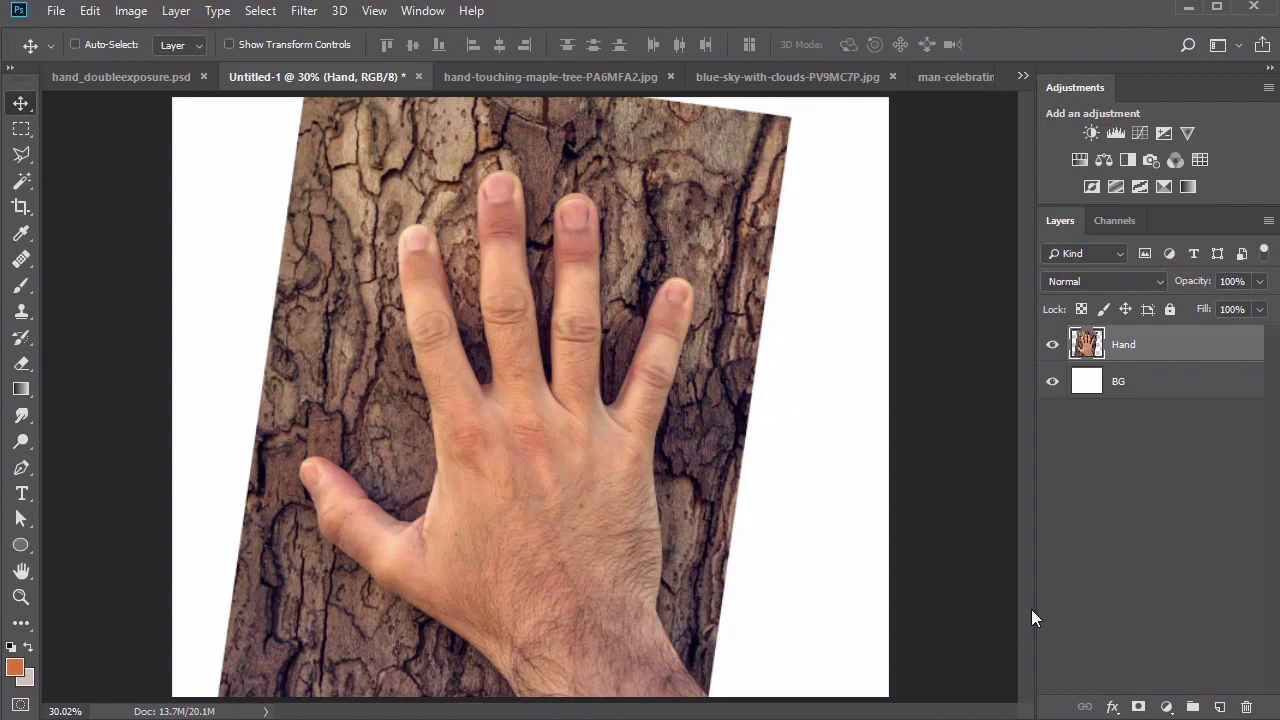
Step: Add a layer mask to the Hand layer and prepare a smaller hard round brush for painting on it
click(1139, 706)
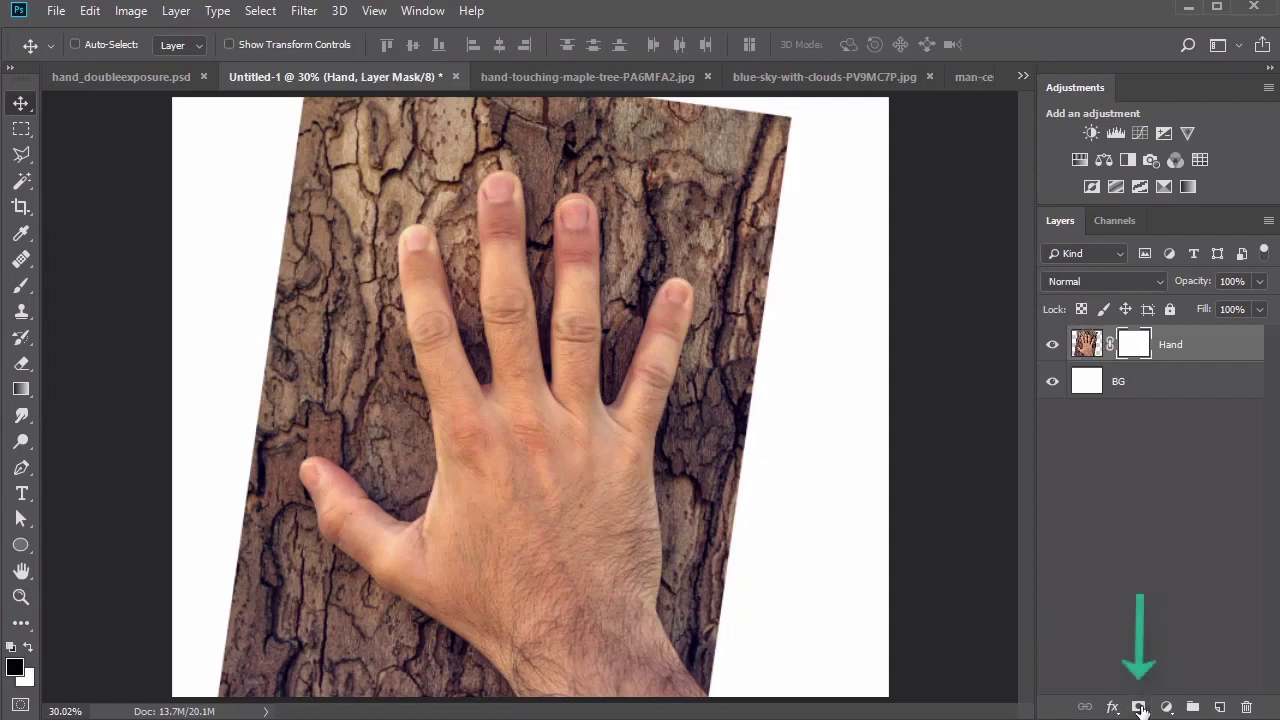
click(22, 286)
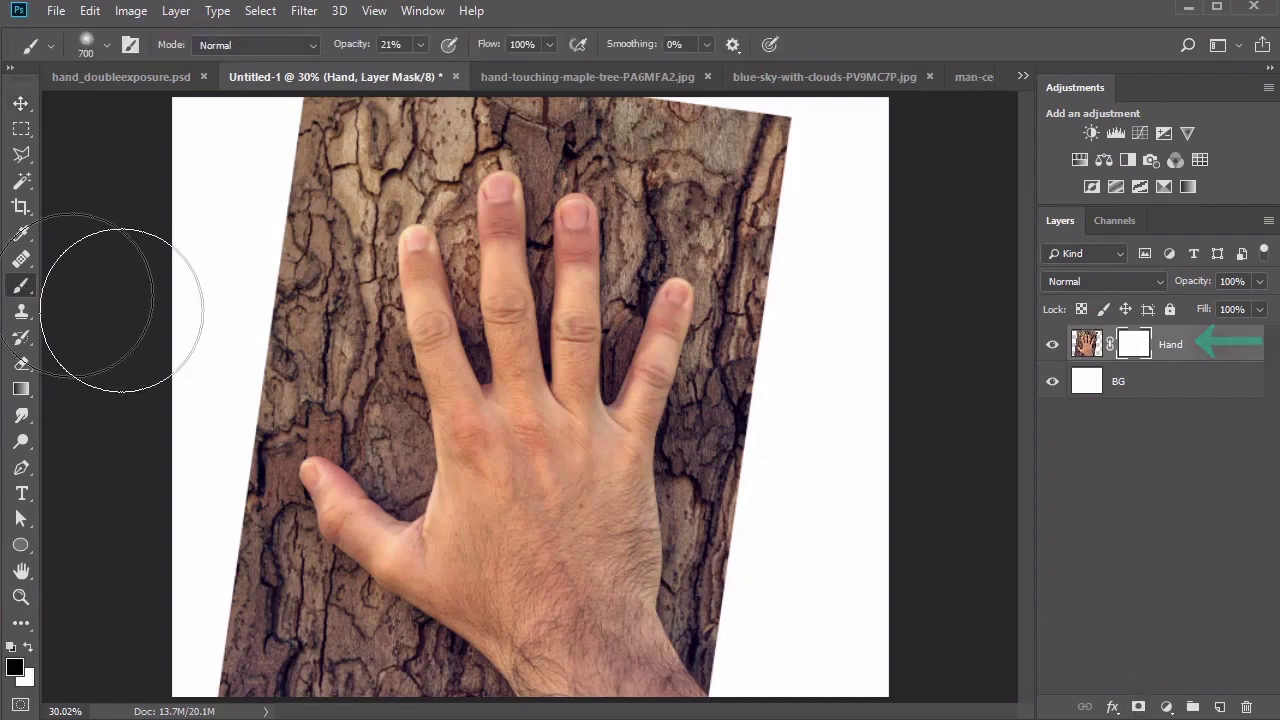
right_click(780, 286)
click(877, 492)
click(1136, 347)
key(bracketleft)
key(bracketleft)
key(bracketleft)
key(bracketleft)
key(bracketleft)
key(bracketleft)
key(bracketleft)
key(bracketleft)
key(bracketleft)
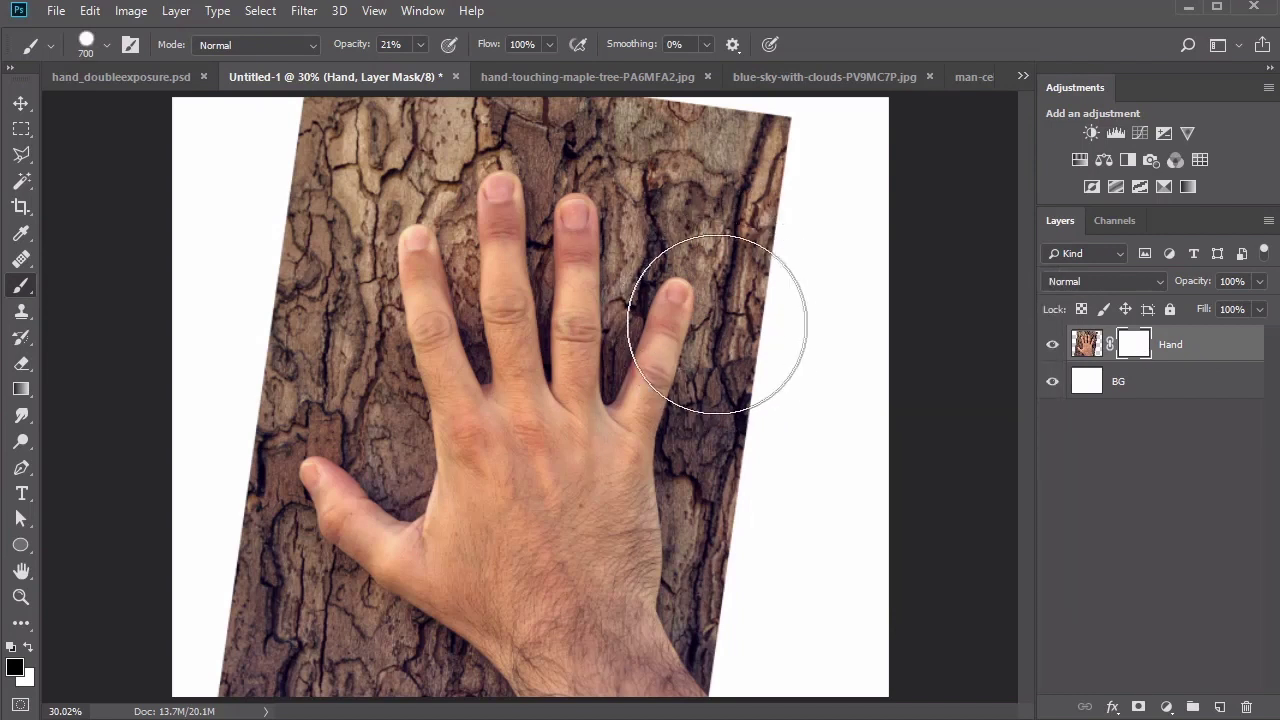
Step: Paint black on the mask at 100% opacity to hide the tree bark surrounding the hand
key(0)
mouse_move(766, 366)
mouse_down()
mouse_move(760, 297)
mouse_move(705, 455)
mouse_move(741, 470)
mouse_move(774, 169)
mouse_move(731, 314)
mouse_move(726, 235)
mouse_move(649, 249)
mouse_move(649, 166)
mouse_move(710, 199)
mouse_move(669, 120)
mouse_move(304, 251)
mouse_move(313, 108)
mouse_move(321, 203)
mouse_move(349, 289)
mouse_move(249, 429)
mouse_move(226, 574)
mouse_move(432, 708)
mouse_move(331, 626)
mouse_move(334, 400)
mouse_move(394, 471)
mouse_move(431, 162)
mouse_move(531, 137)
mouse_move(637, 211)
mouse_move(706, 246)
mouse_move(723, 240)
mouse_move(694, 409)
mouse_move(729, 571)
mouse_move(718, 690)
mouse_up()
mouse_move(340, 570)
mouse_down()
mouse_move(369, 609)
mouse_move(485, 690)
mouse_up()
Step: Refine the Hand mask along the wrist and outer edge of the hand with a smaller brush to remove the leftover bark
key(ctrl+space)
drag(607, 570, 940, 517)
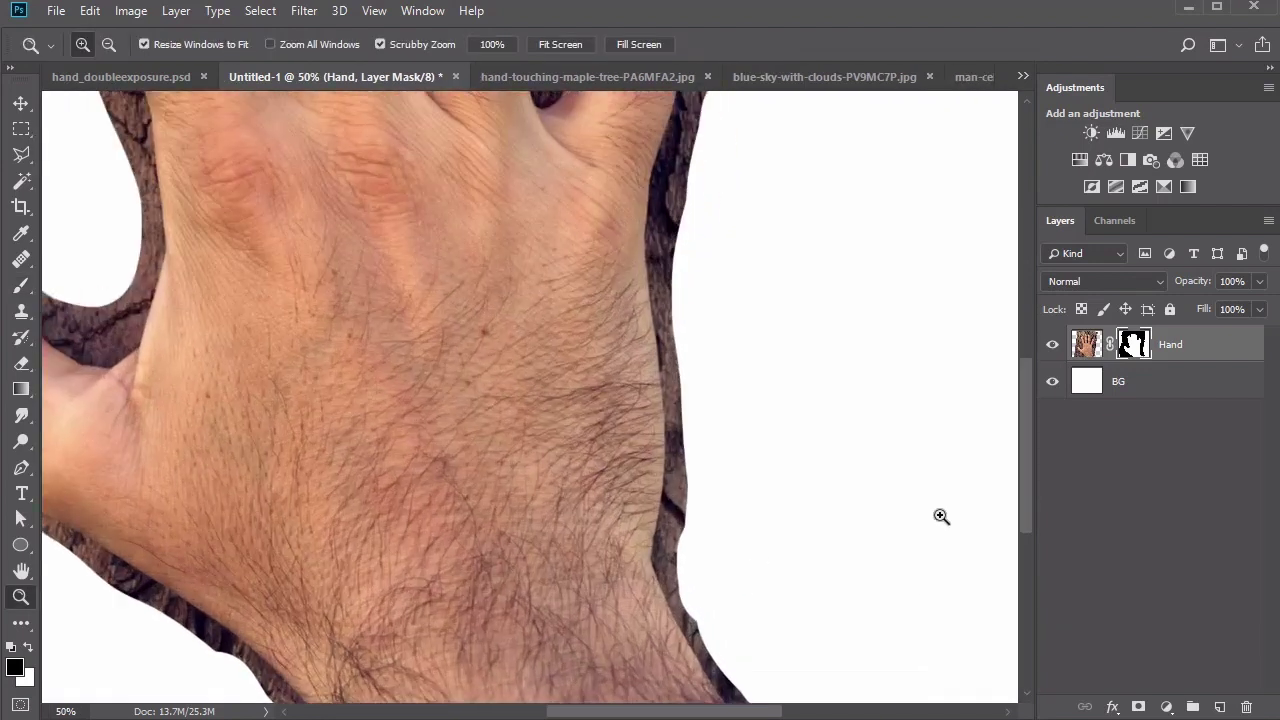
key(bracketleft)
key(bracketleft)
mouse_move(724, 493)
mouse_down()
mouse_move(709, 458)
mouse_move(680, 477)
mouse_up()
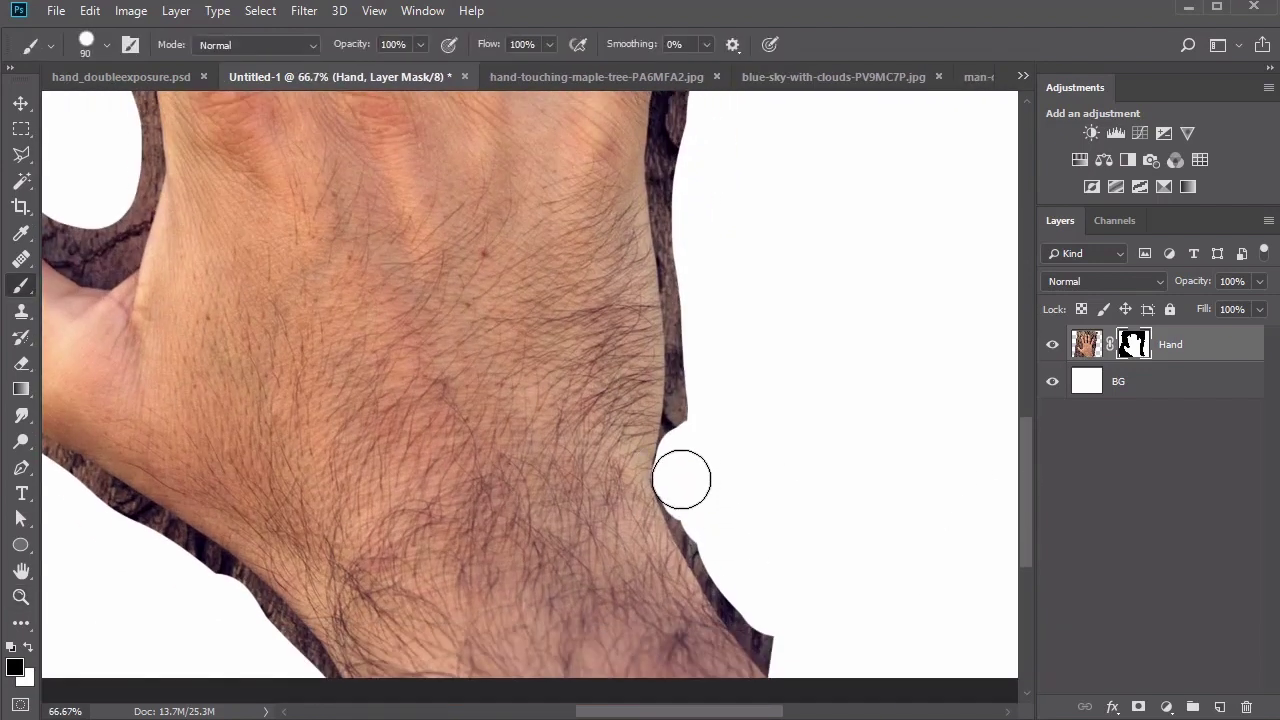
scroll(680, 477, up, 5)
mouse_move(769, 143)
mouse_down()
mouse_move(702, 416)
mouse_move(664, 501)
mouse_move(744, 212)
mouse_move(746, 134)
mouse_move(738, 256)
mouse_move(710, 348)
mouse_up()
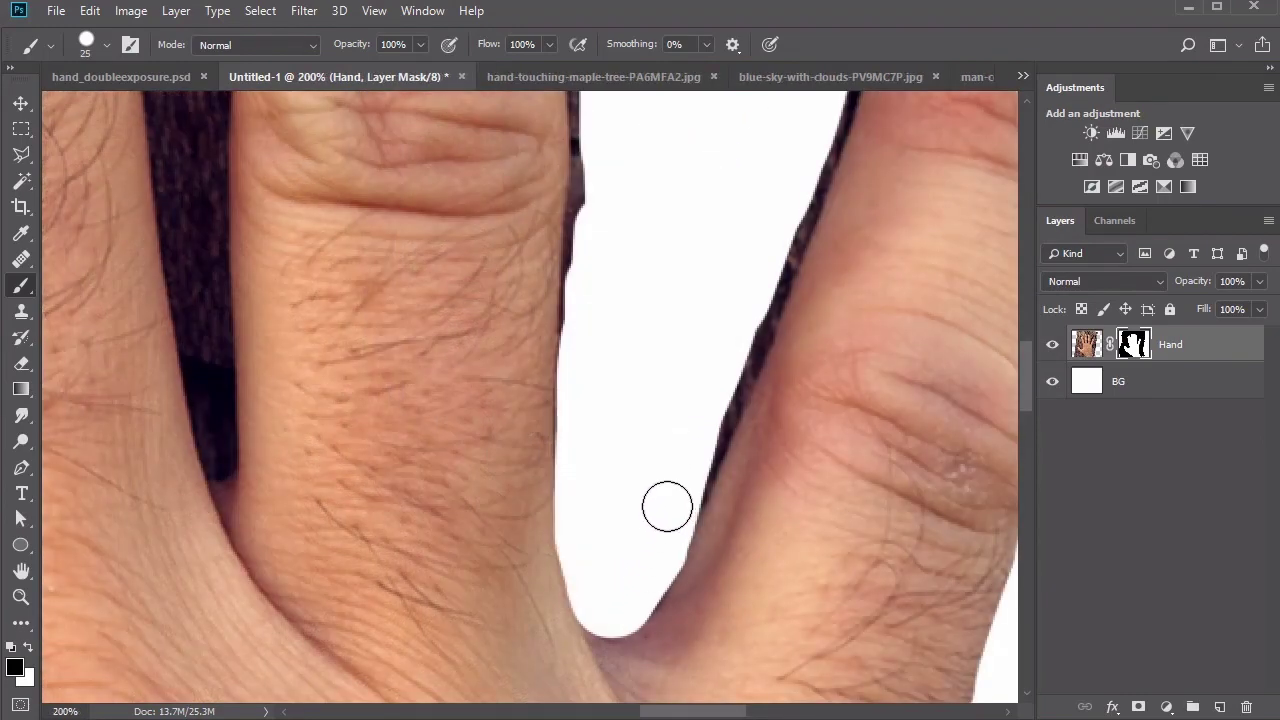
Step: Clean up the mask edges around the fingers, restoring skin with white and hiding bark with black
key(x)
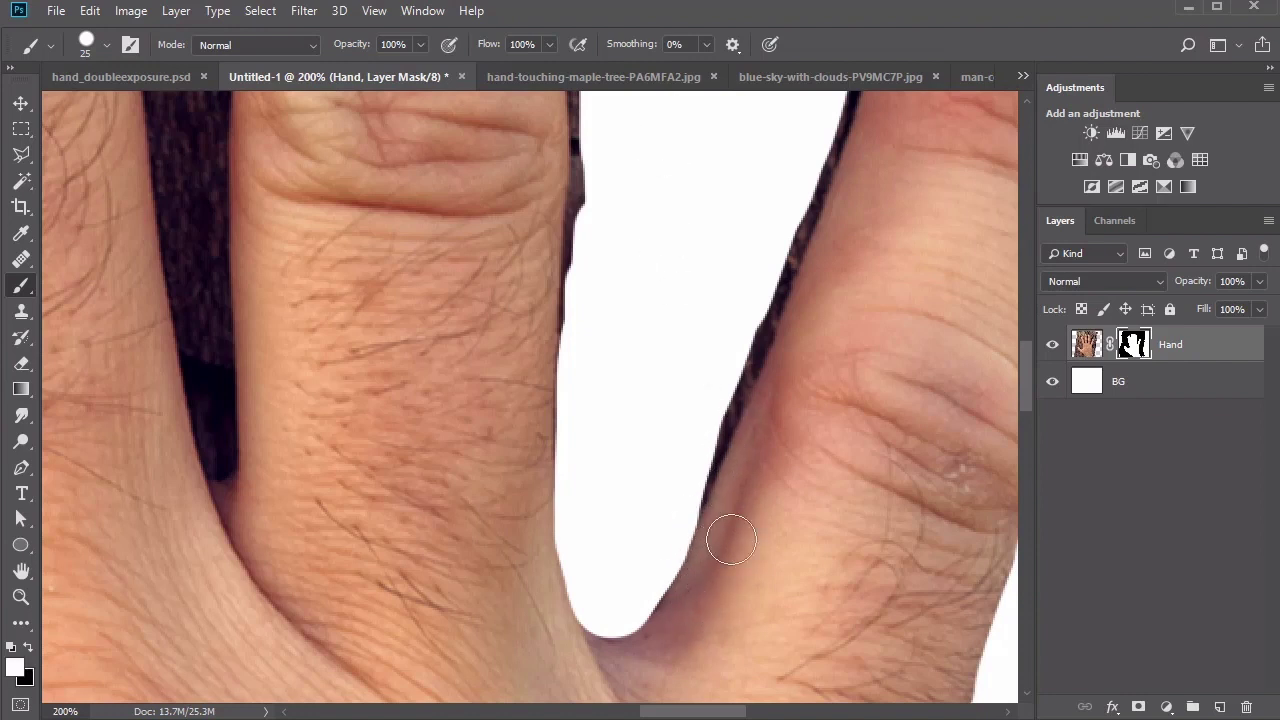
mouse_move(660, 425)
mouse_down()
mouse_move(668, 474)
mouse_move(694, 410)
mouse_up()
key(x)
mouse_move(666, 343)
mouse_down()
mouse_move(717, 317)
mouse_move(666, 520)
mouse_move(754, 243)
mouse_move(671, 509)
mouse_move(679, 496)
mouse_up()
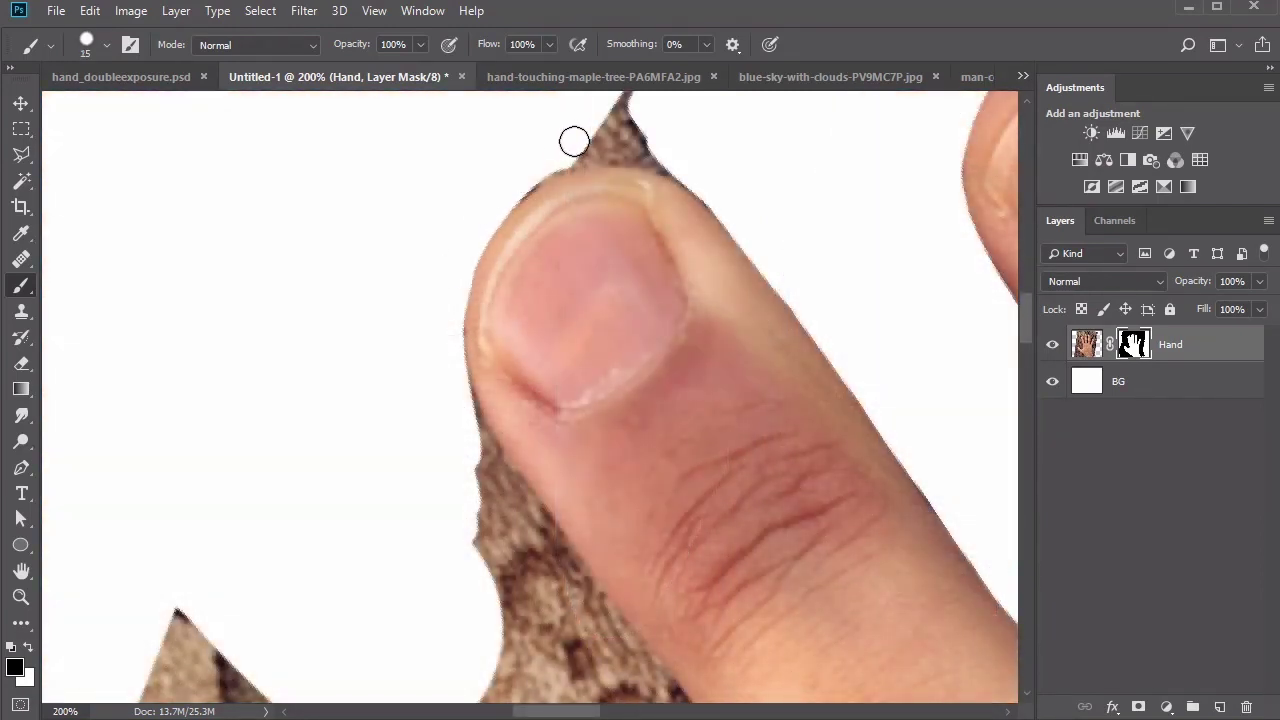
Step: Mask out the bark around the fingertip closely with a 15 px black brush
mouse_move(574, 141)
mouse_down()
mouse_move(486, 214)
mouse_move(612, 137)
mouse_move(649, 137)
mouse_up()
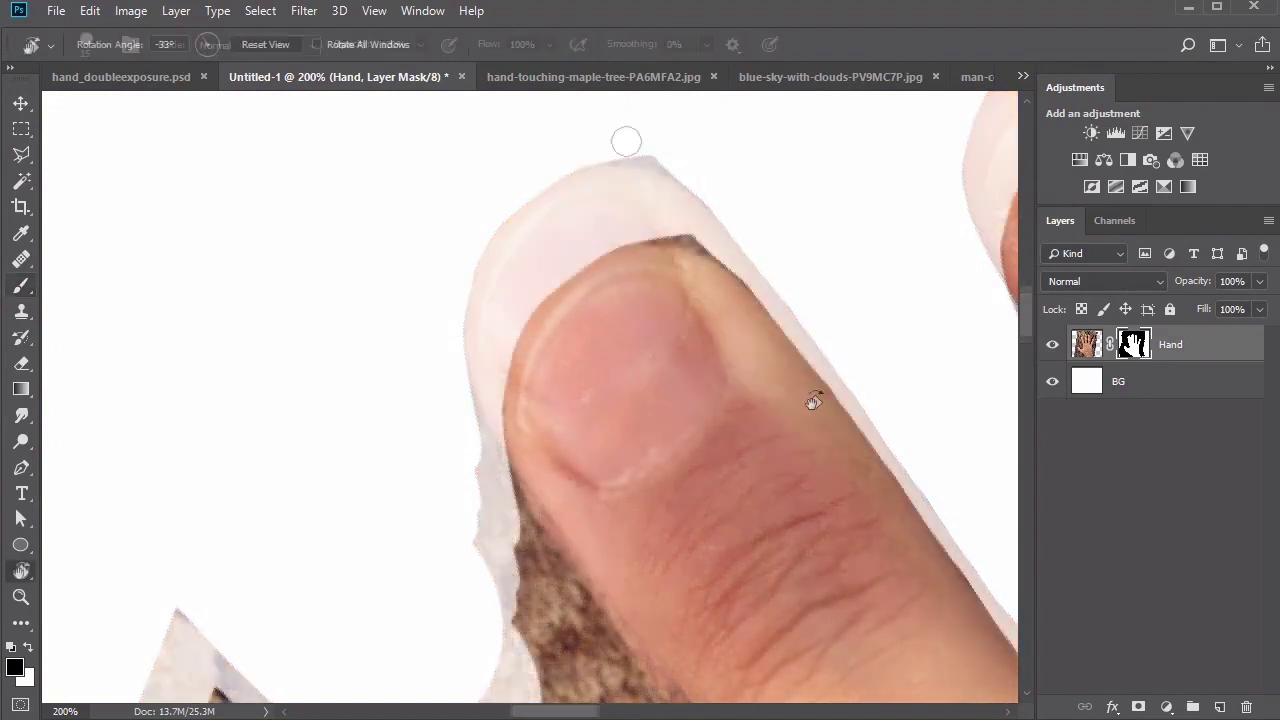
key(r)
drag(814, 400, 660, 551)
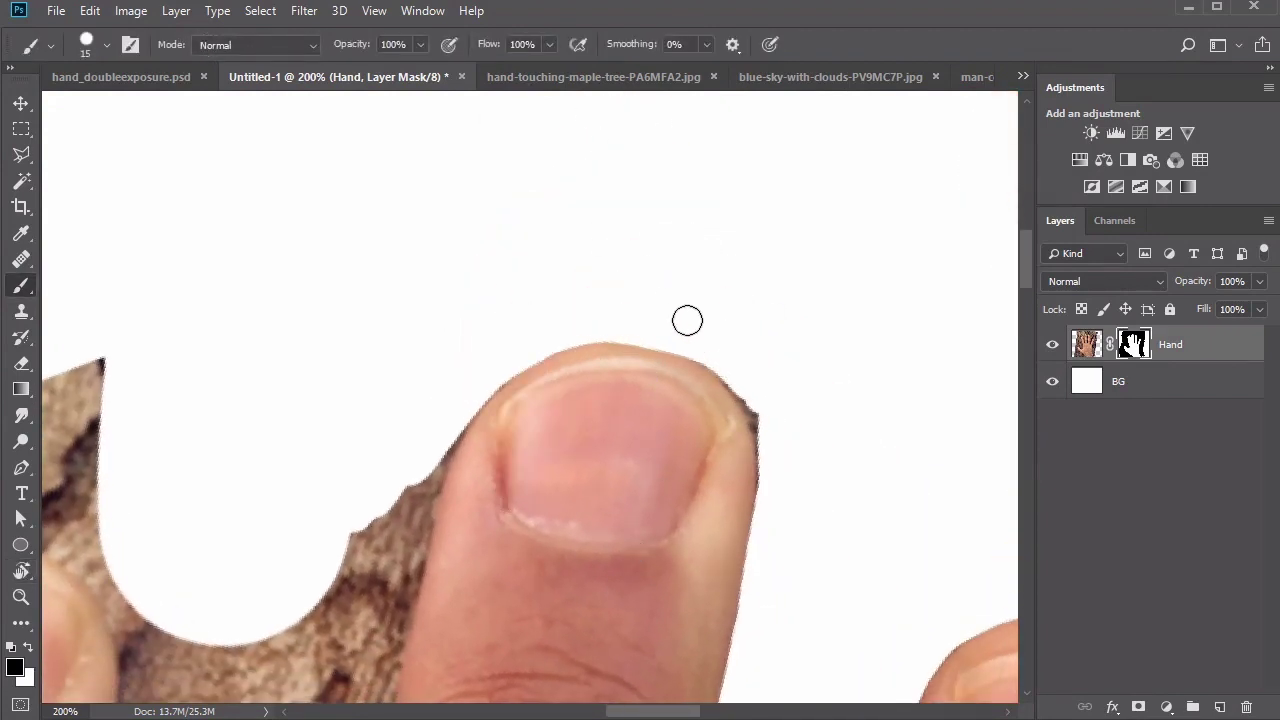
drag(687, 321, 786, 450)
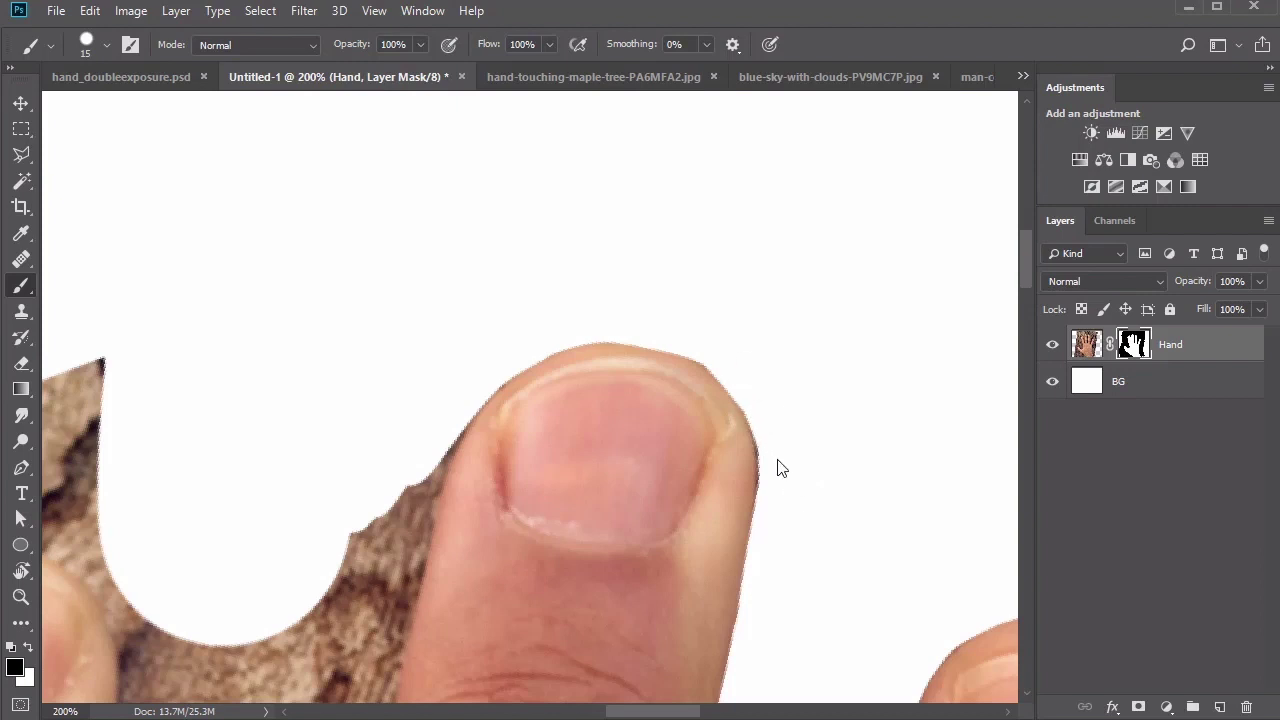
drag(685, 337, 772, 420)
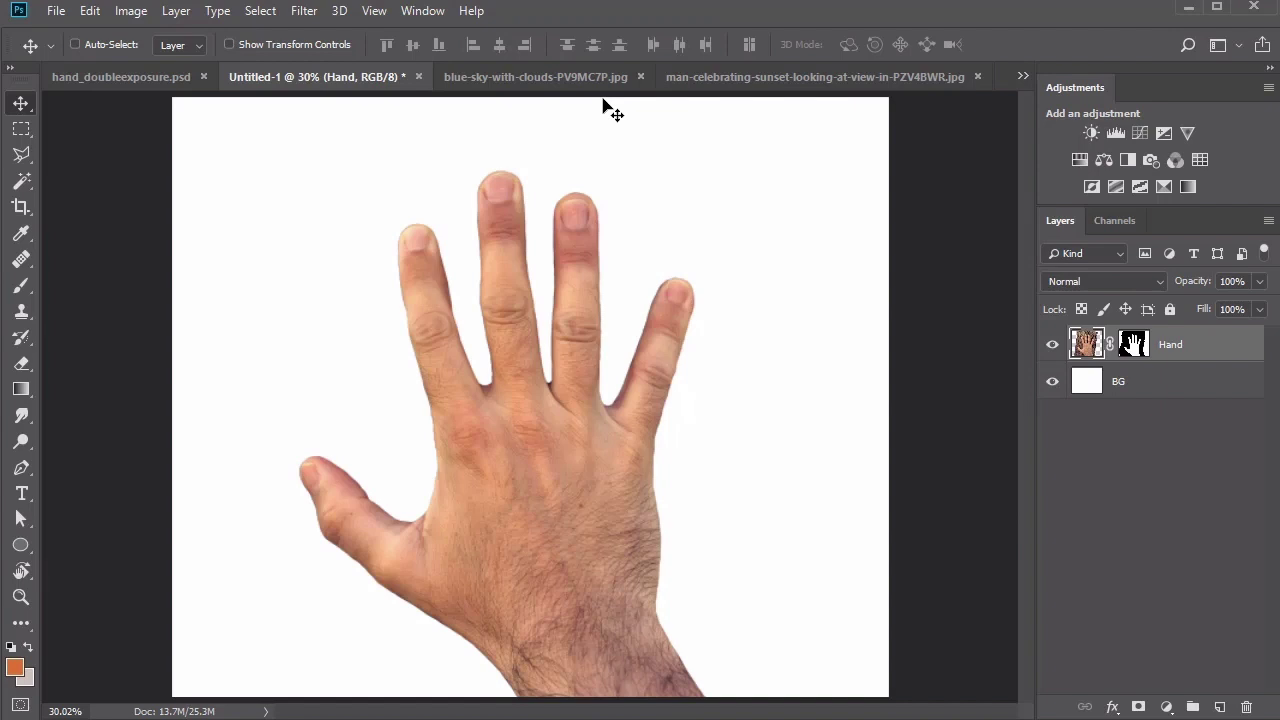
Step: Copy the whole blue-sky-with-clouds photo and paste it into Untitled-1 directly above the BG layer
click(1124, 388)
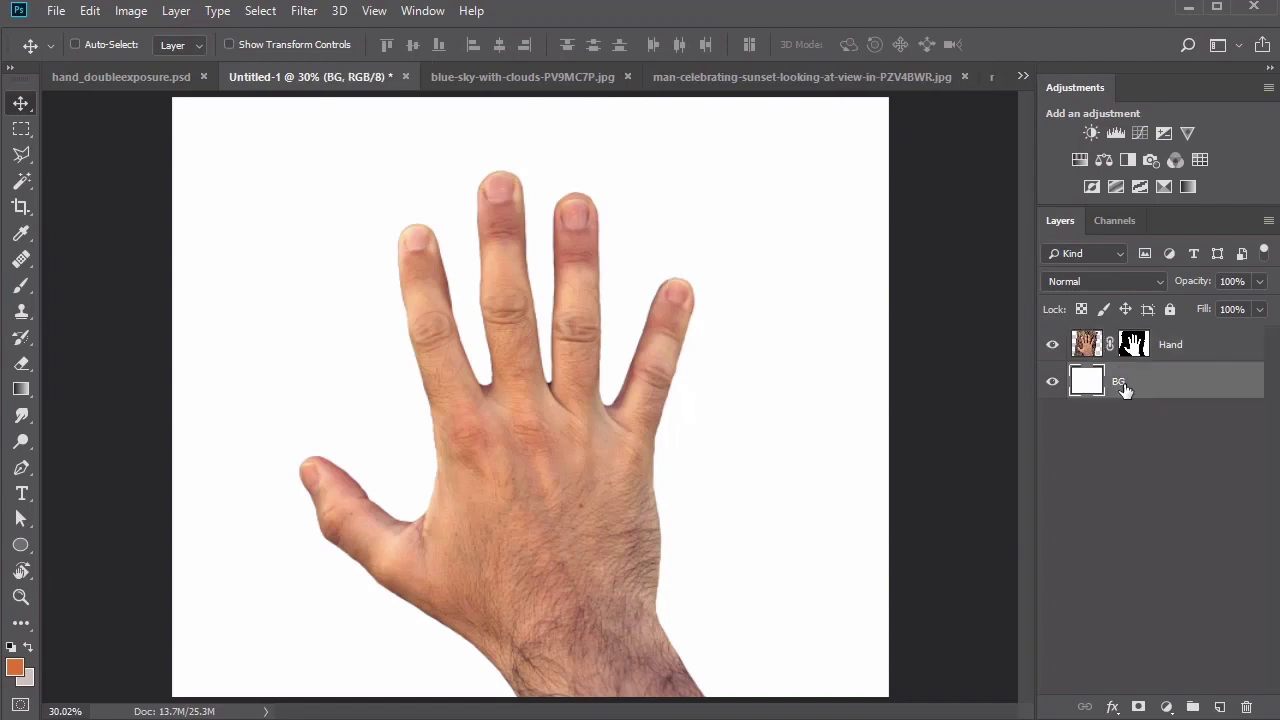
click(547, 74)
key(ctrl+a)
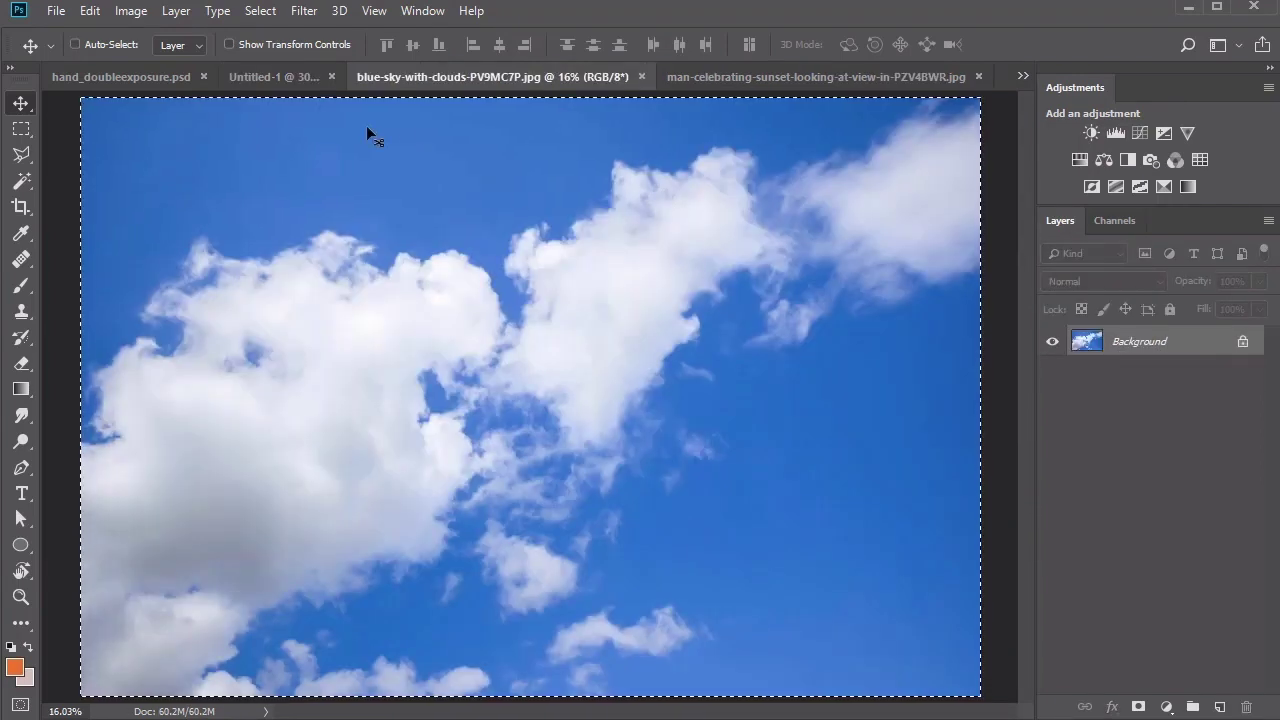
click(294, 72)
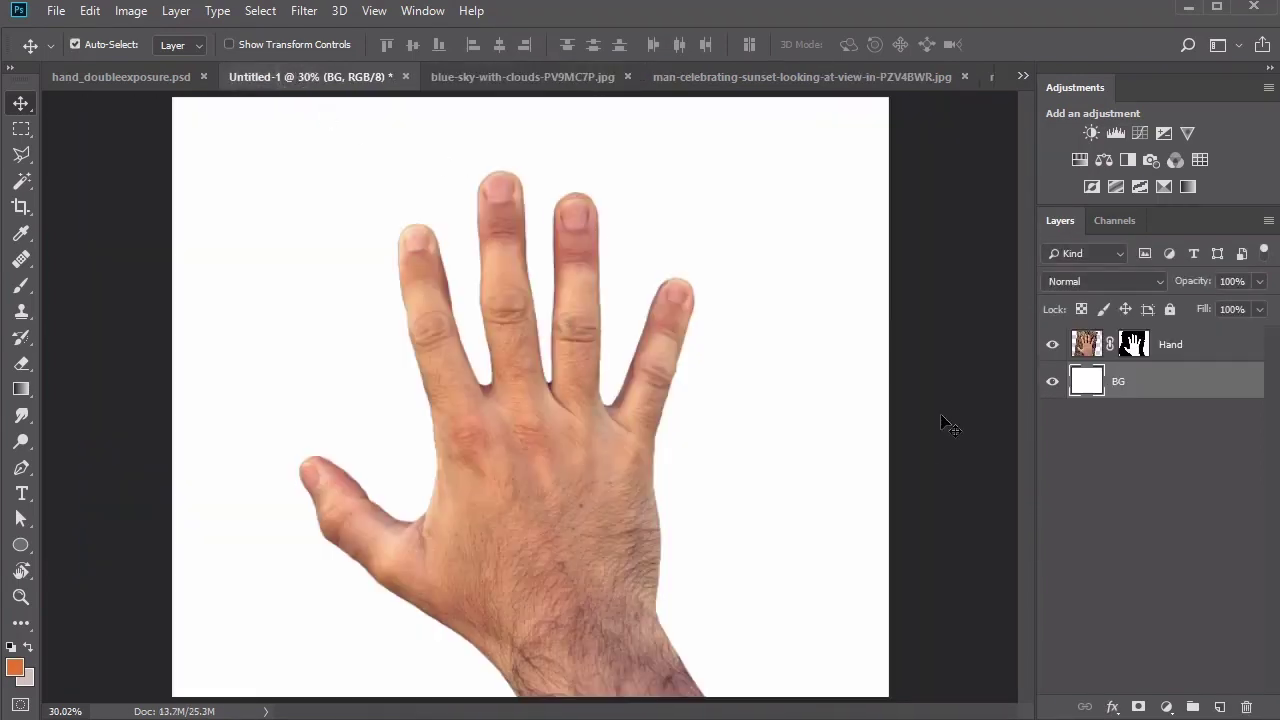
key(ctrl+v)
Step: Move and slightly rotate the pasted sky so it fills the canvas behind the hand, and rename its layer Sky
key(ctrl+t)
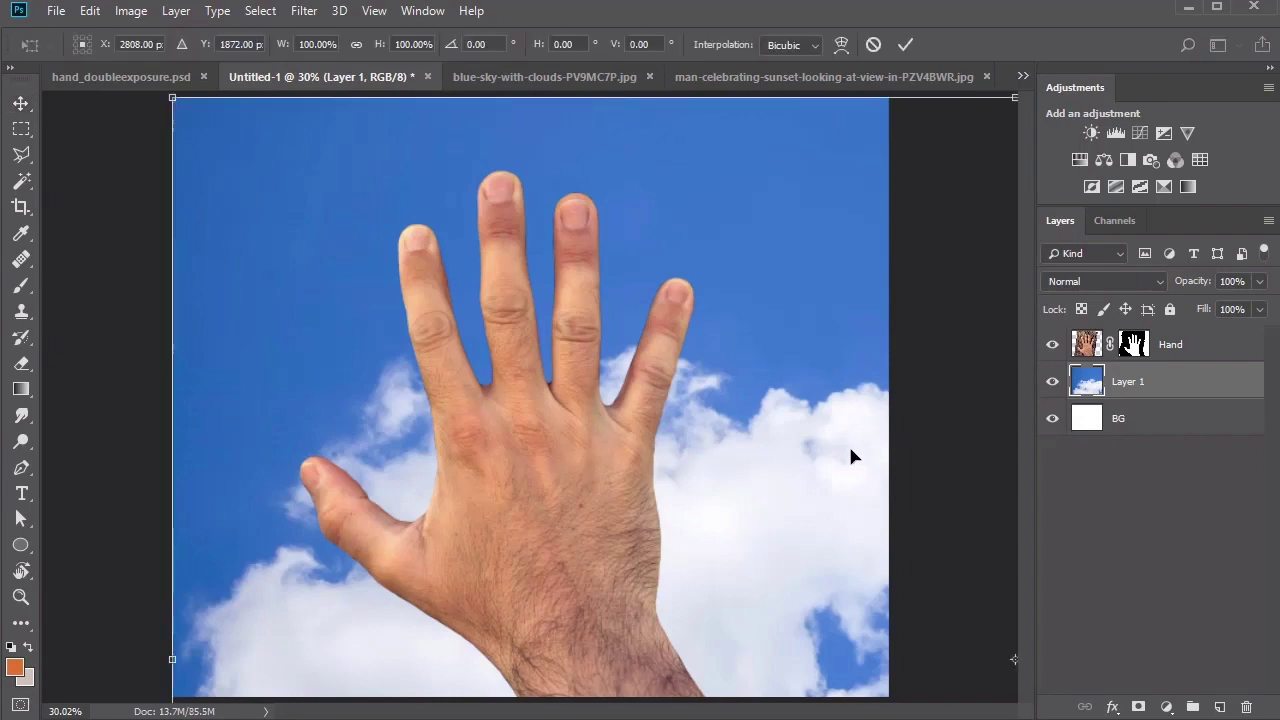
drag(840, 474, 790, 376)
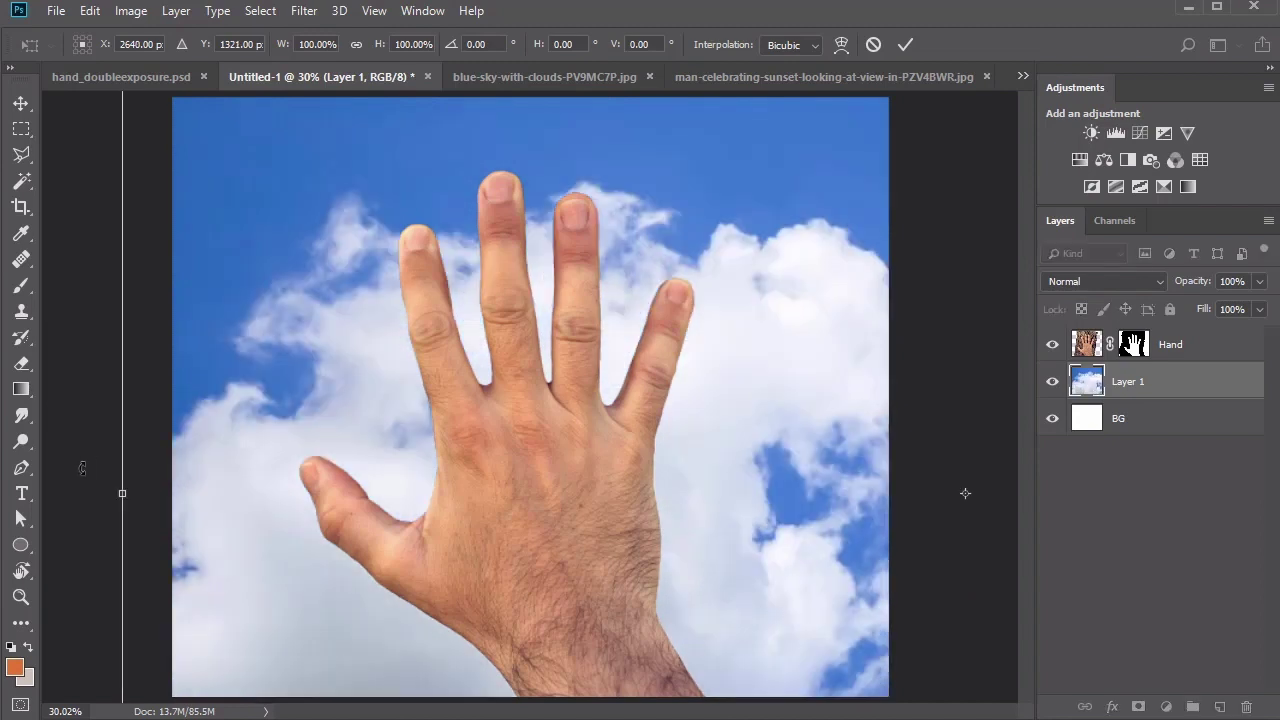
drag(80, 465, 79, 426)
mouse_move(752, 386)
mouse_down()
mouse_move(728, 384)
mouse_move(735, 398)
mouse_up()
key(Return)
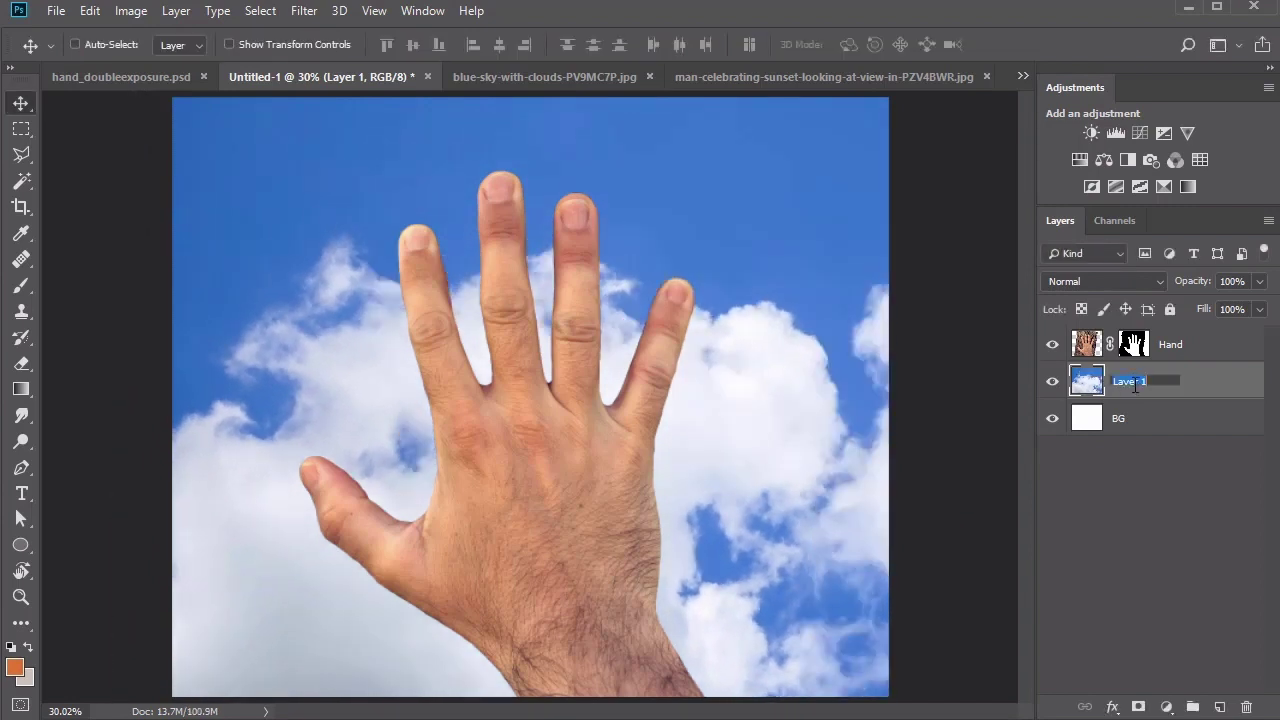
key(Return)
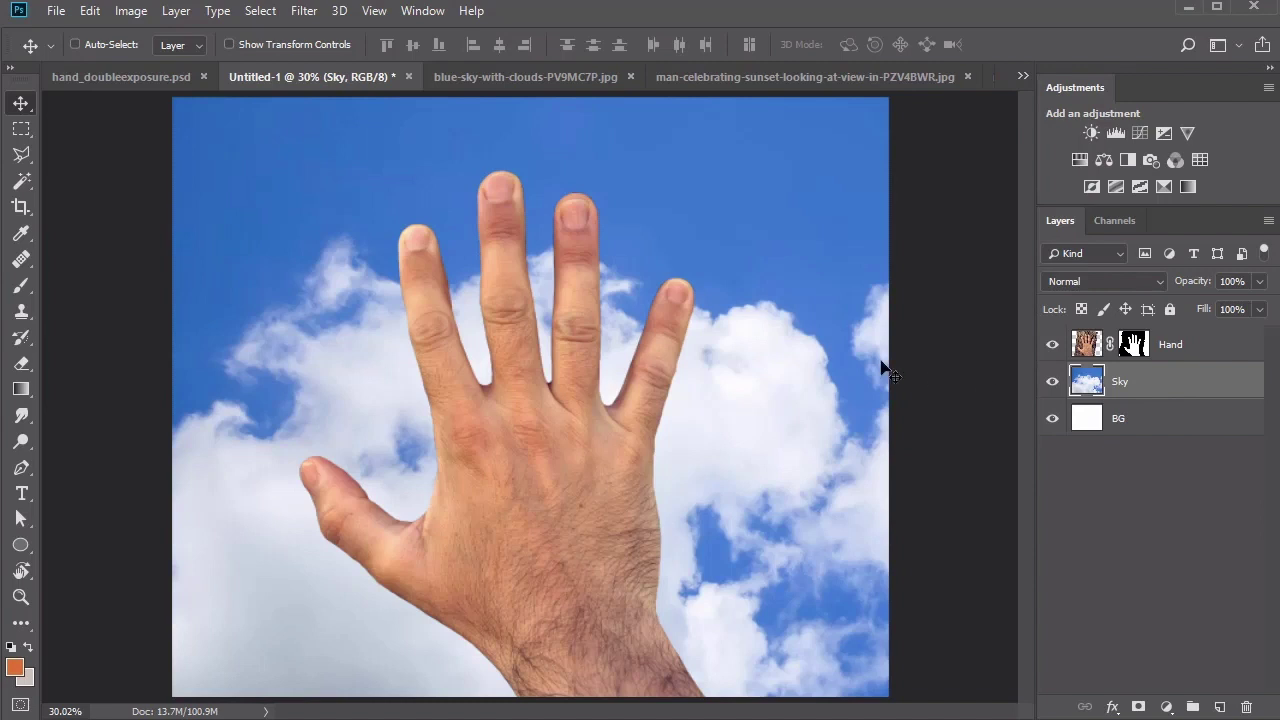
Step: Apply a Gaussian Blur with a radius of 8.0 pixels to the Sky layer
click(303, 11)
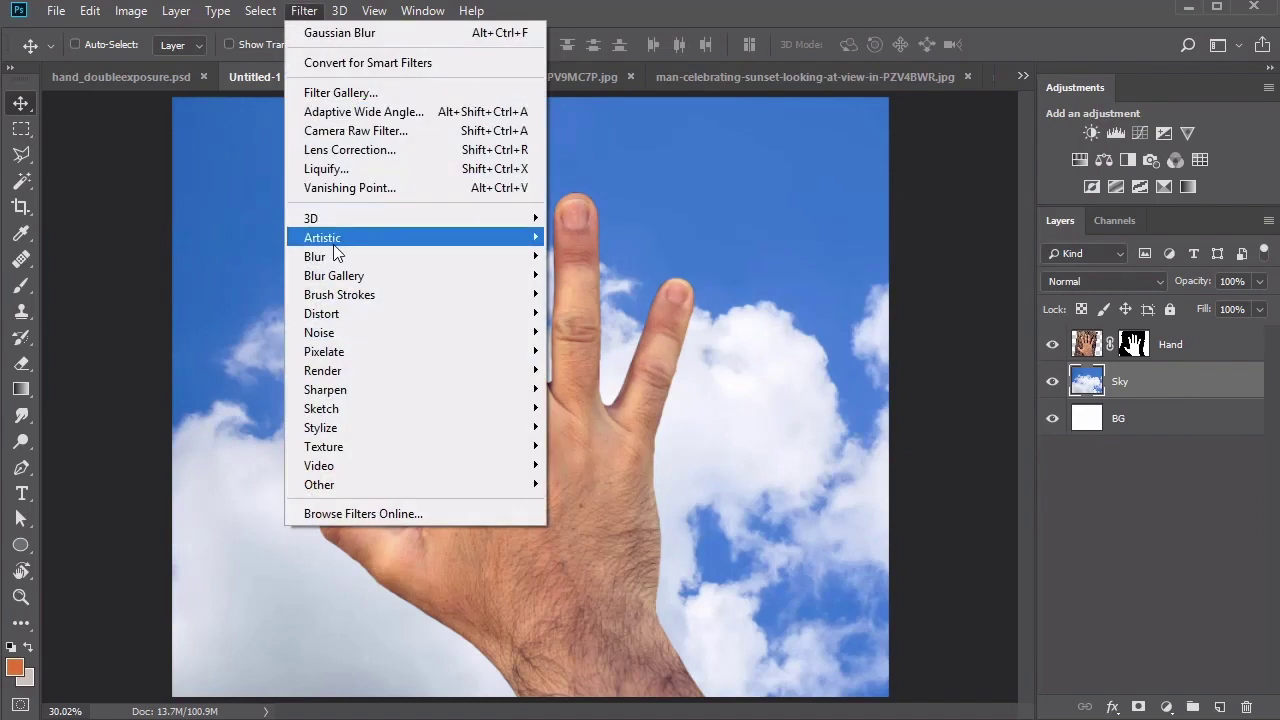
mouse_move(317, 256)
click(240, 332)
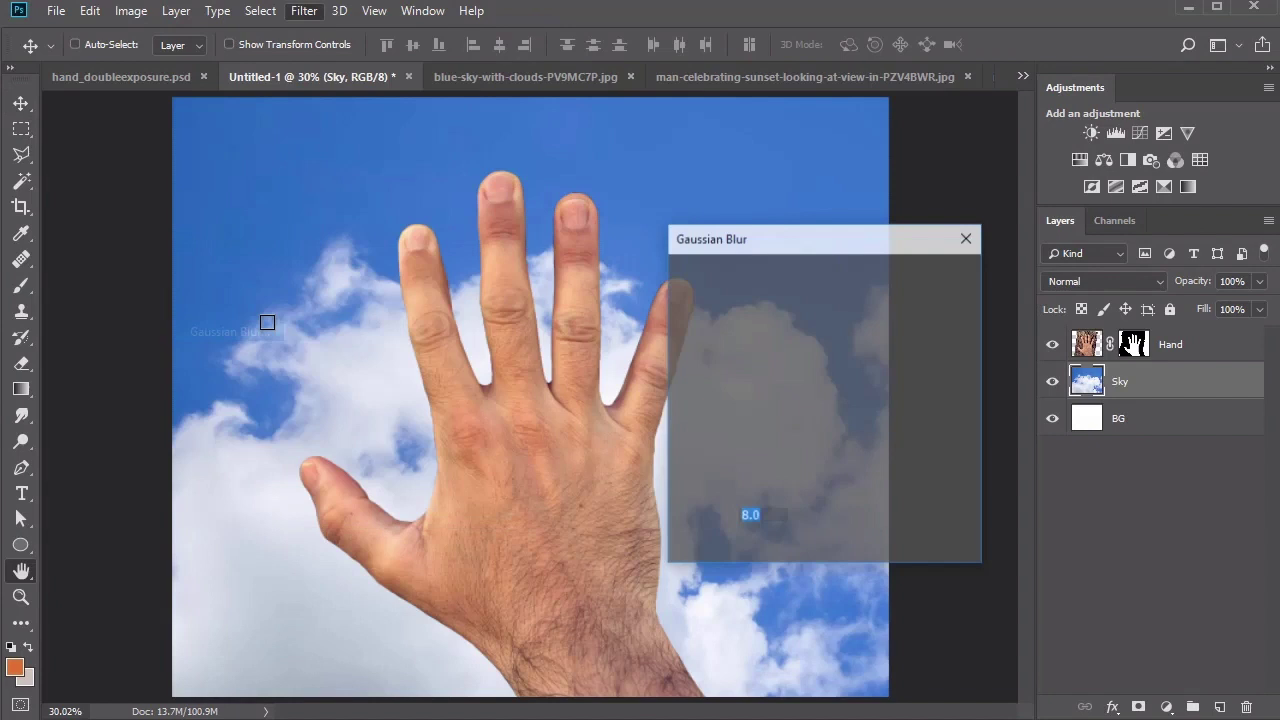
click(727, 486)
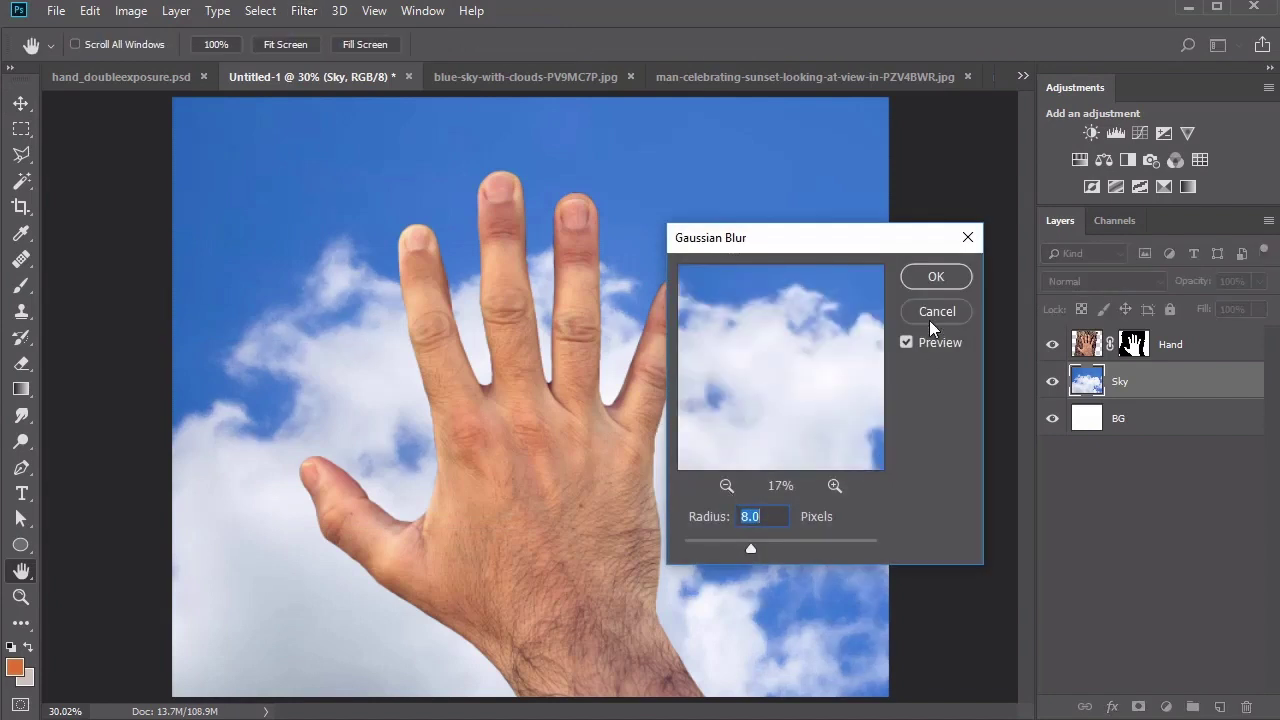
click(933, 278)
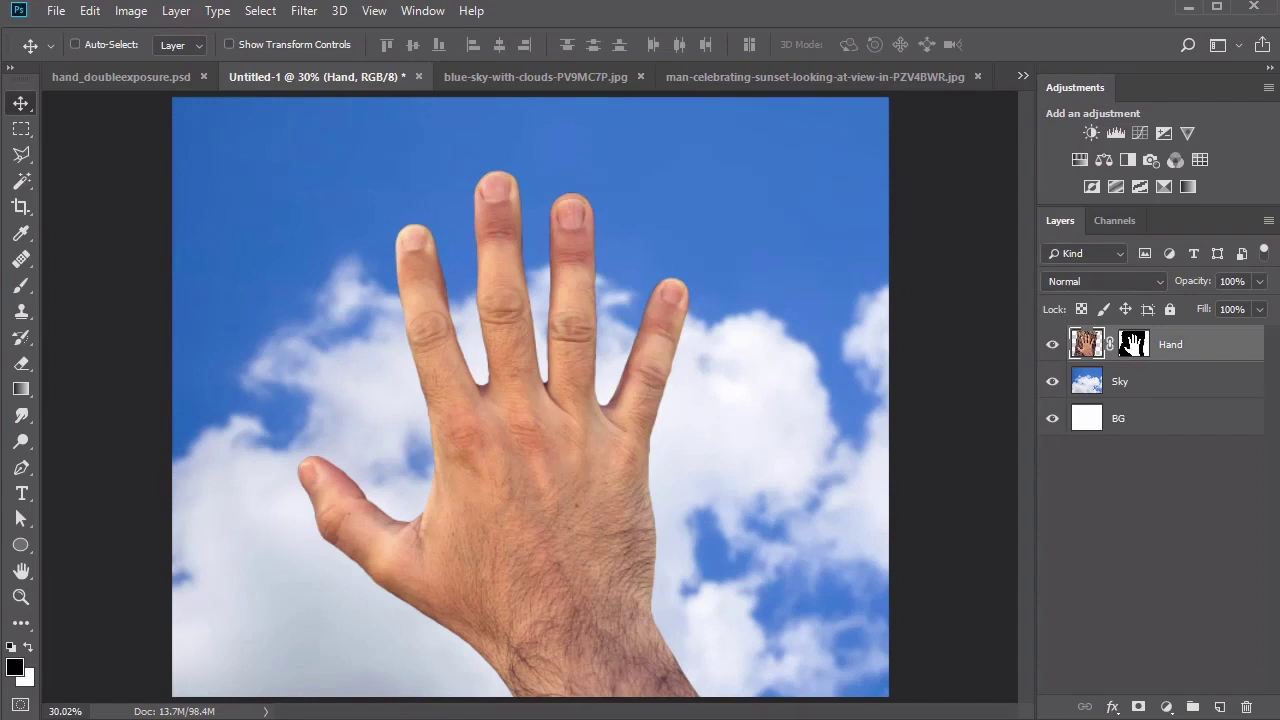
Step: Create a new layer above the Hand layer and name it Color
click(1220, 707)
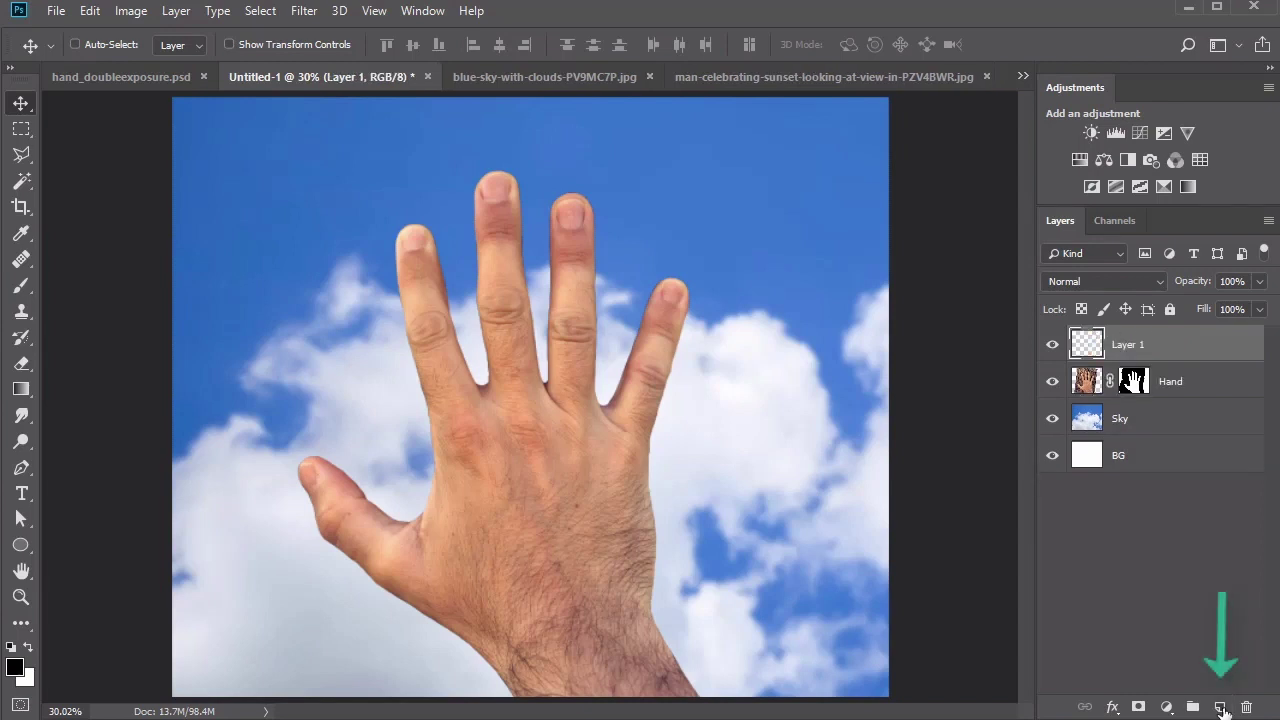
double_click(1137, 346)
text(Color)
key(Return)
Step: Fill the Color layer with the foreground color 4d4a40 using the Paint Bucket tool
click(21, 389)
click(72, 407)
click(14, 668)
text(4d4a40)
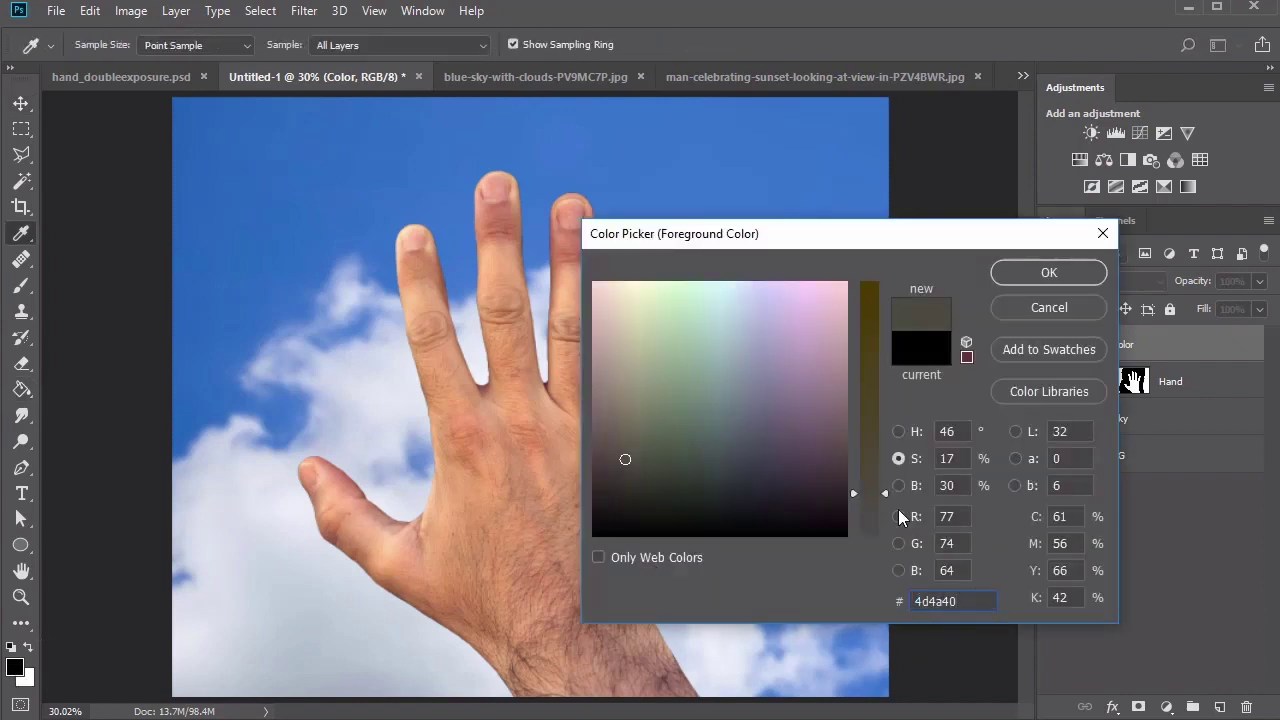
click(1040, 283)
click(557, 400)
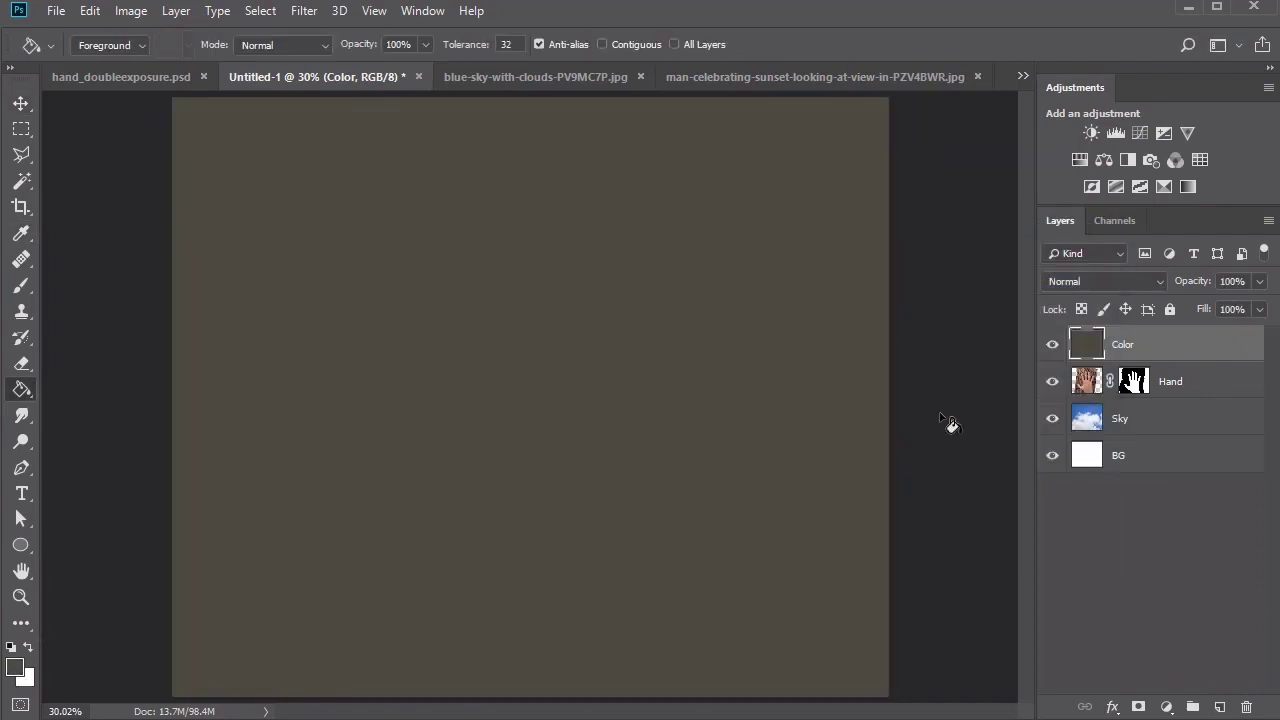
Step: Set the Color layer's blend mode to Color
click(1100, 281)
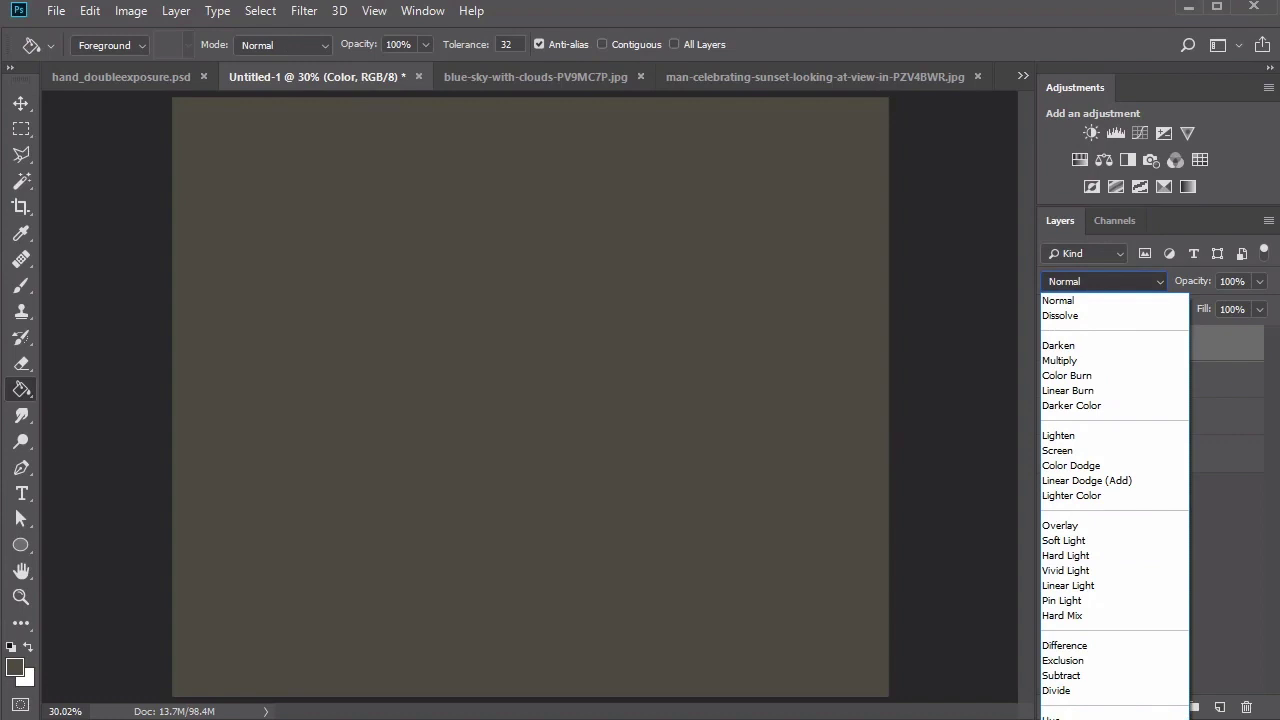
click(1068, 719)
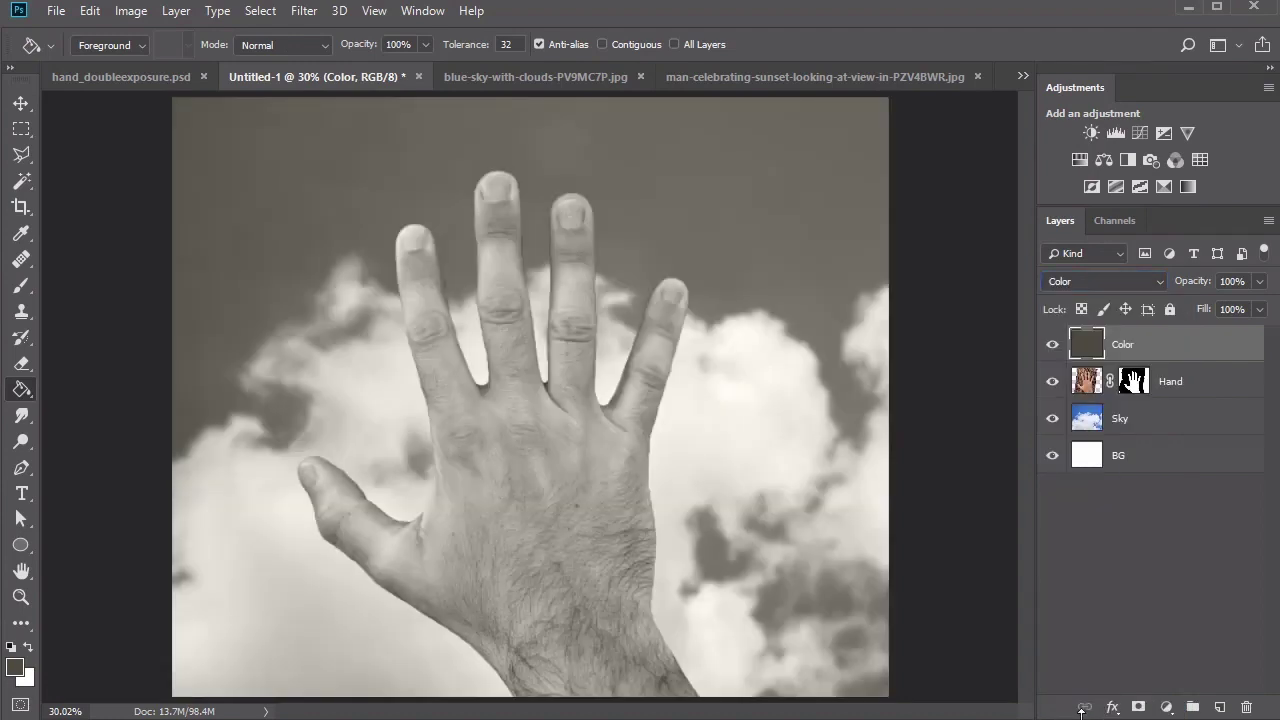
key(v)
Step: Add a Curves adjustment layer directly above the Hand layer and clip it to the hand
click(1177, 390)
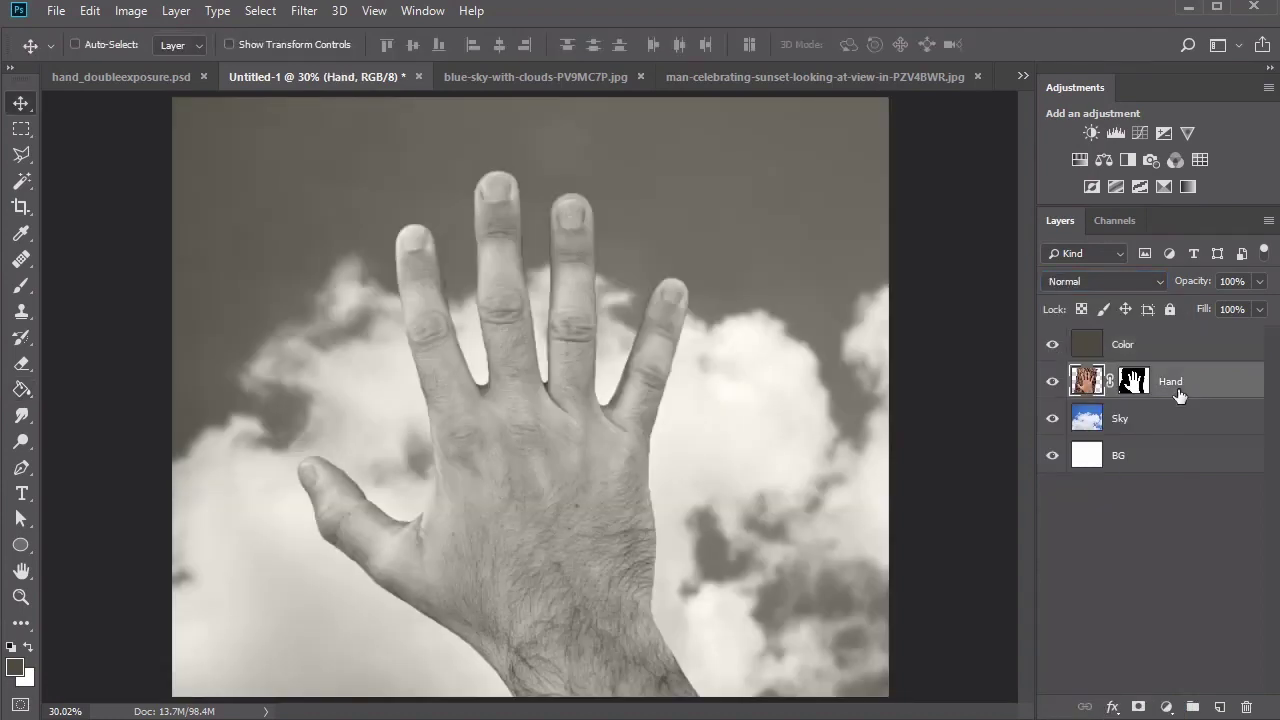
click(1139, 133)
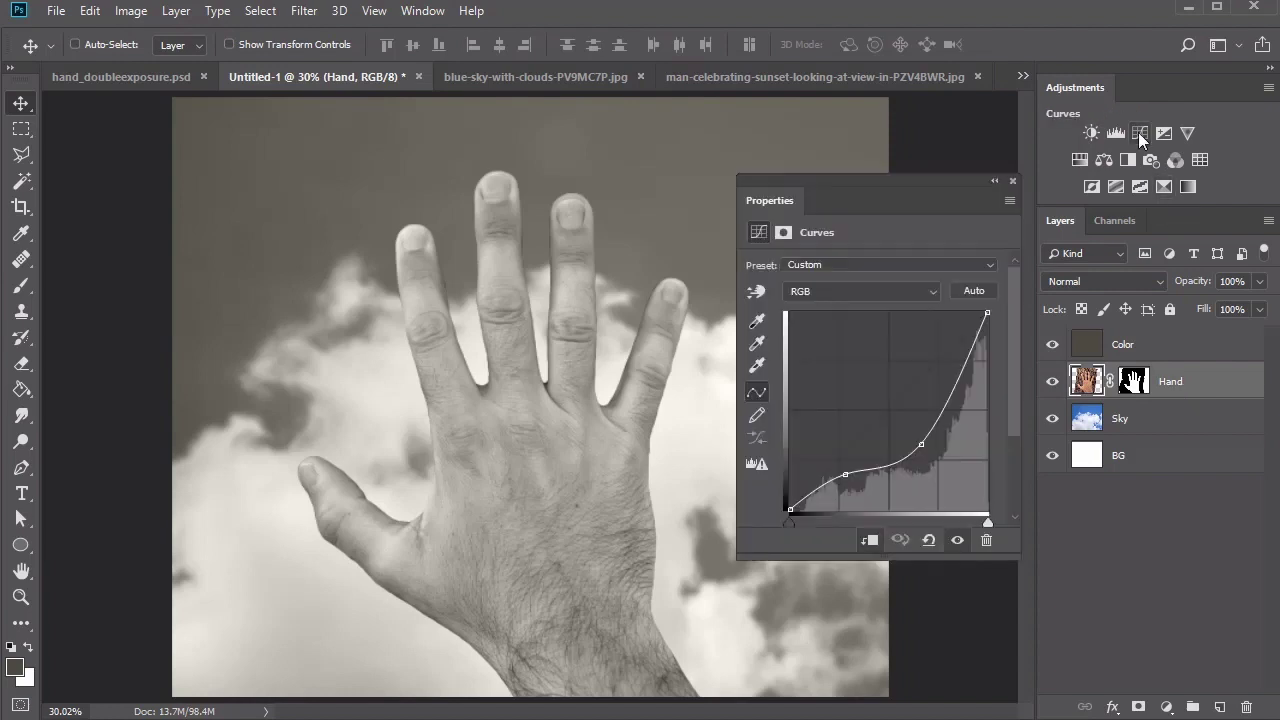
right_click(1175, 383)
click(1189, 433)
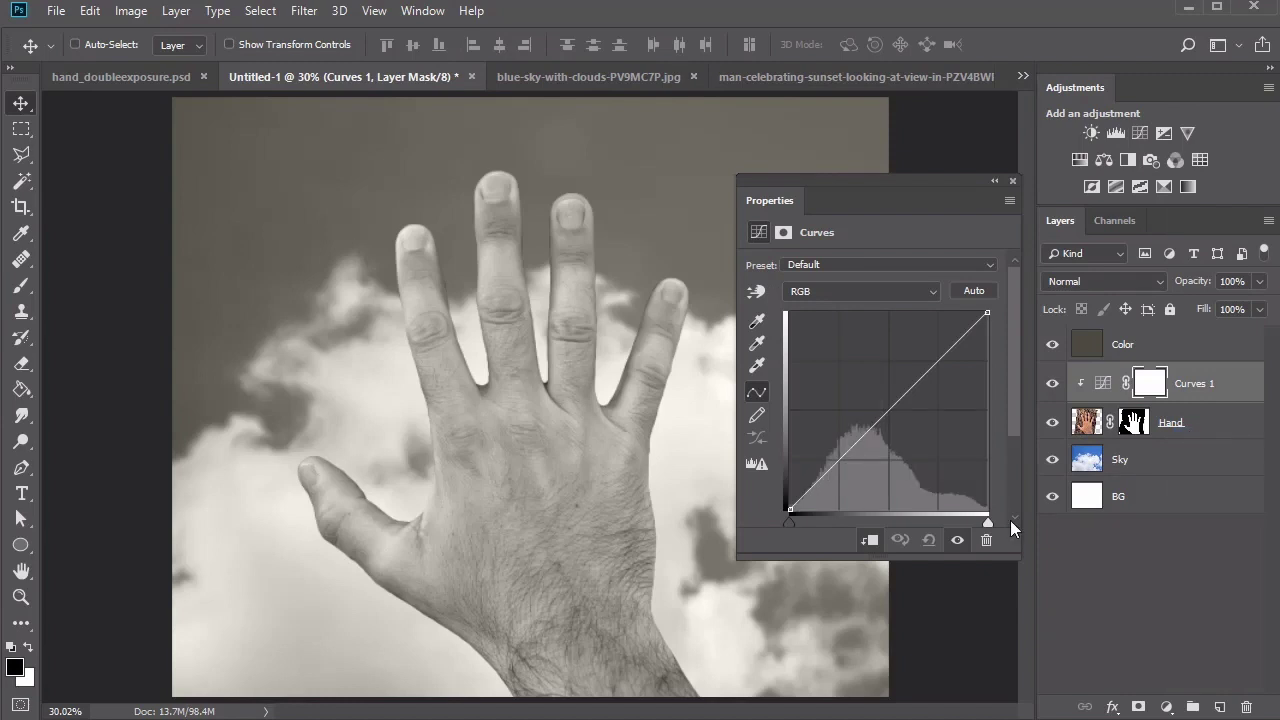
Step: Pull the shadows and midtones of the clipped curve down with several points to darken the hand
drag(863, 437, 863, 472)
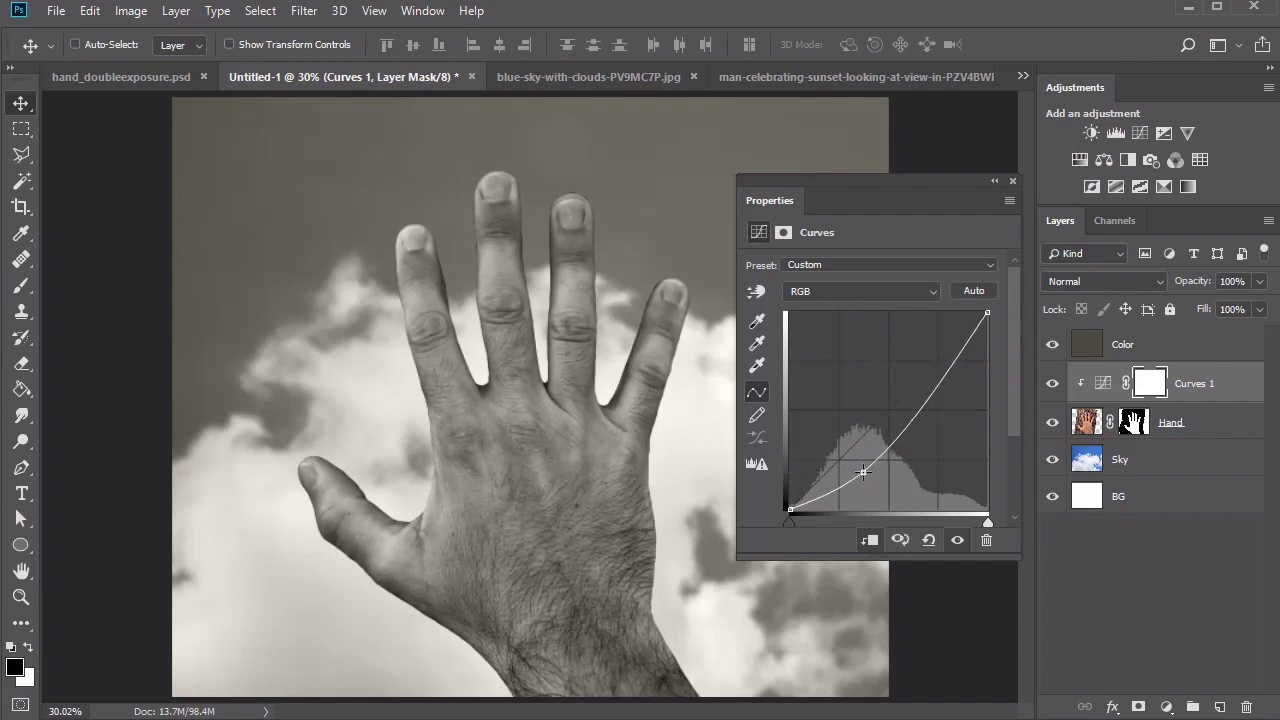
drag(945, 452, 955, 409)
drag(863, 472, 863, 483)
drag(945, 441, 952, 418)
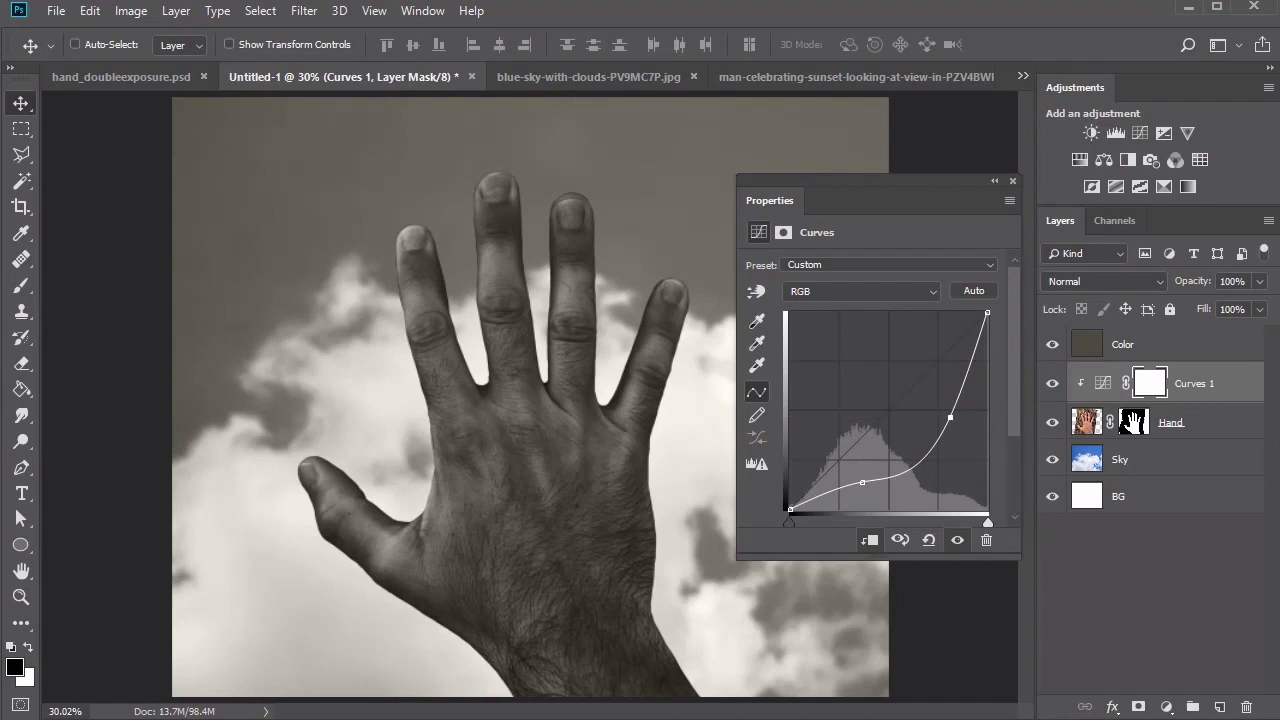
drag(819, 496, 845, 484)
drag(950, 417, 922, 452)
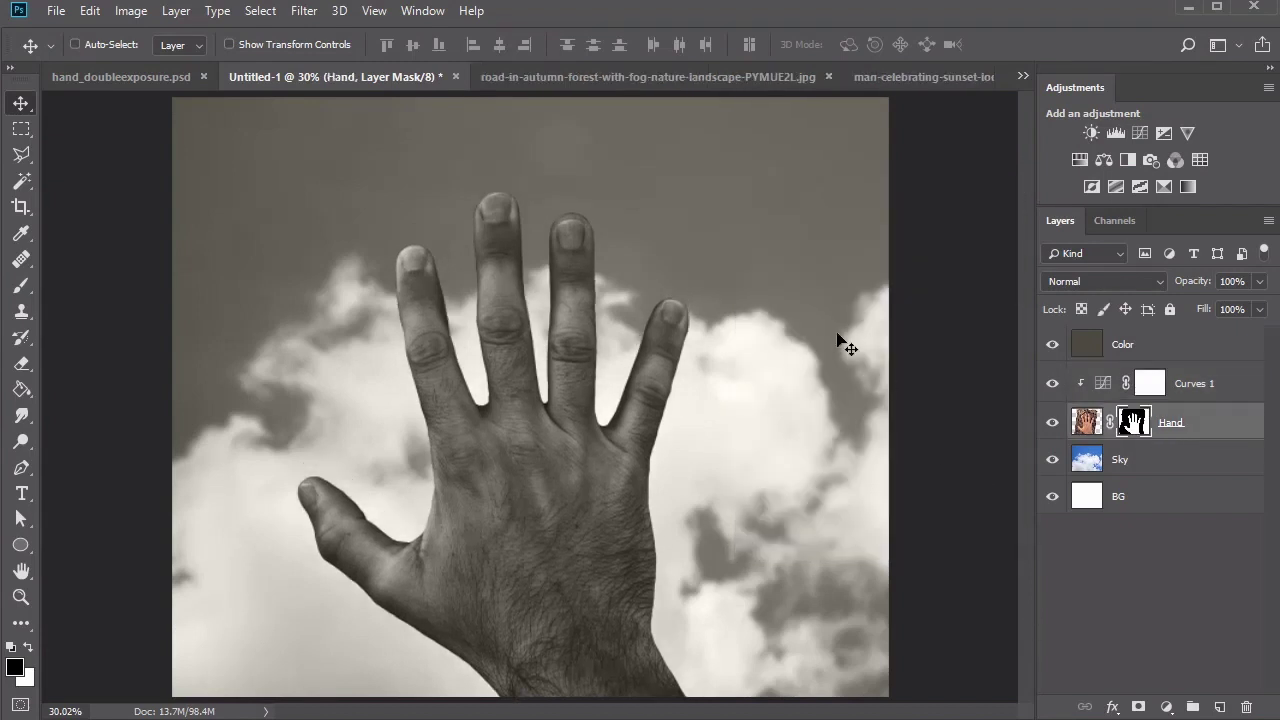
Step: Paste the foggy autumn road image into Untitled-1 and place it as a clipped layer directly above Curves 1
click(650, 75)
click(296, 80)
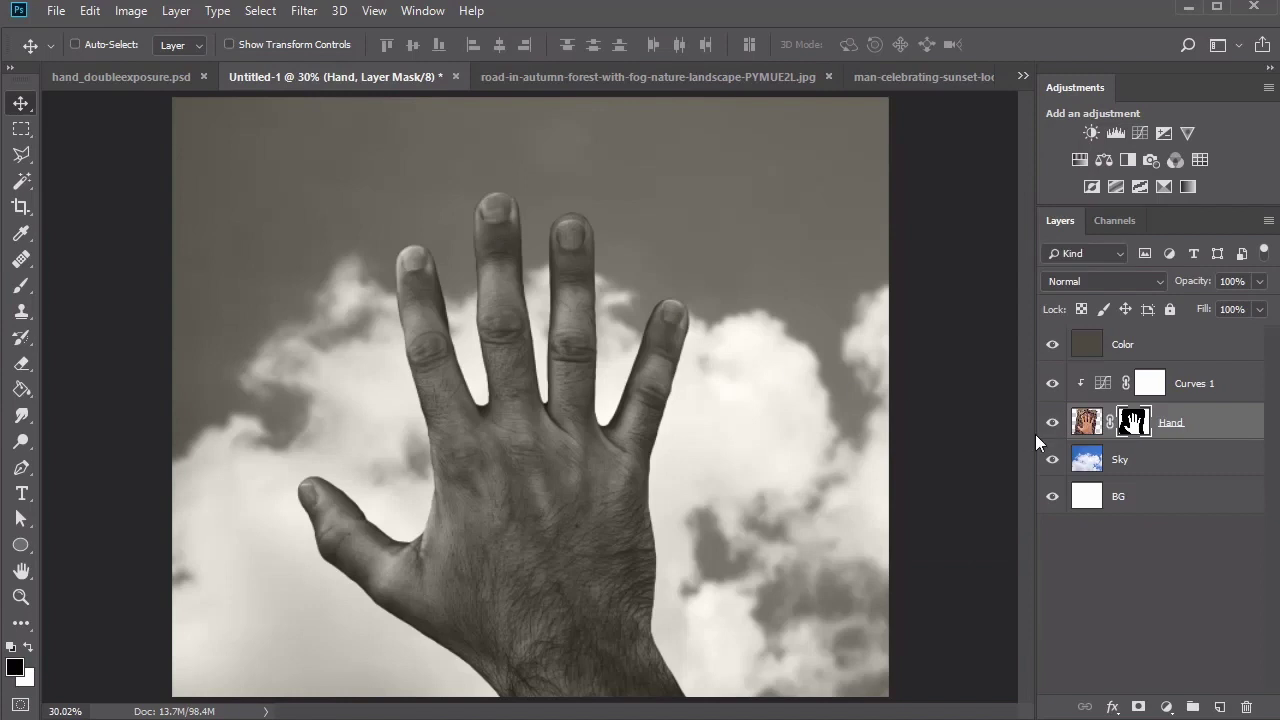
key(ctrl+v)
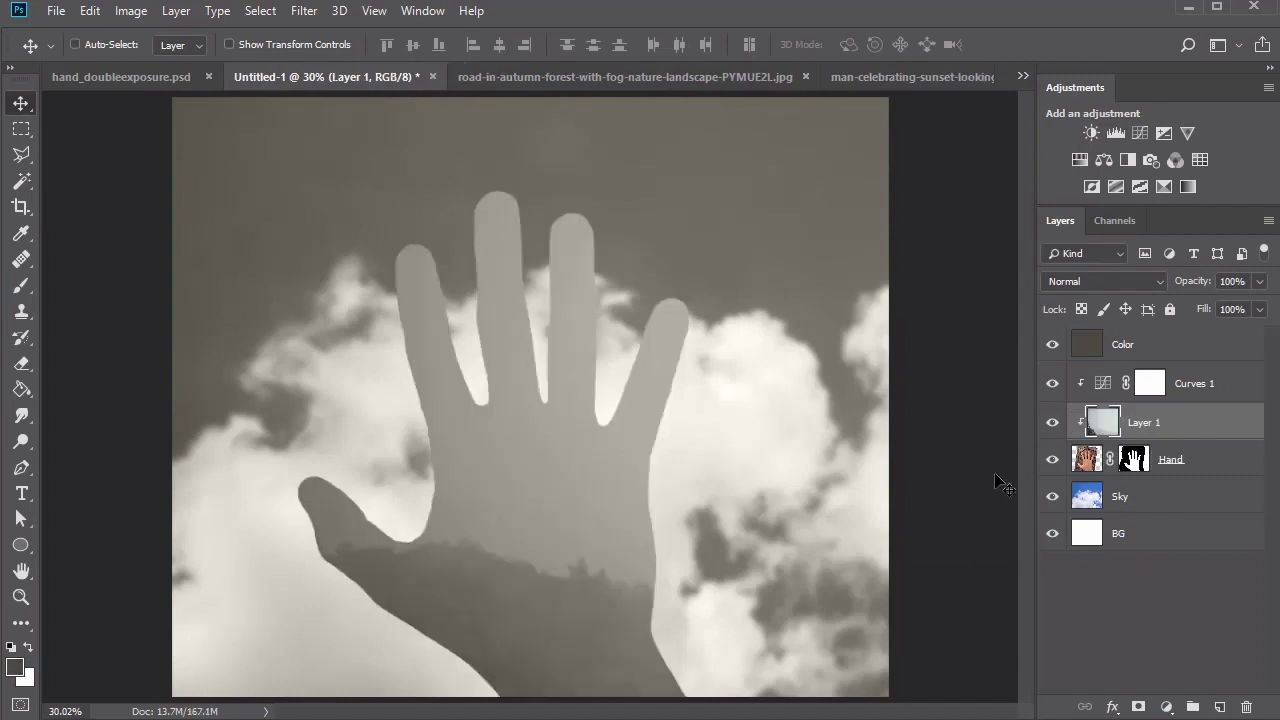
drag(1140, 422, 1181, 374)
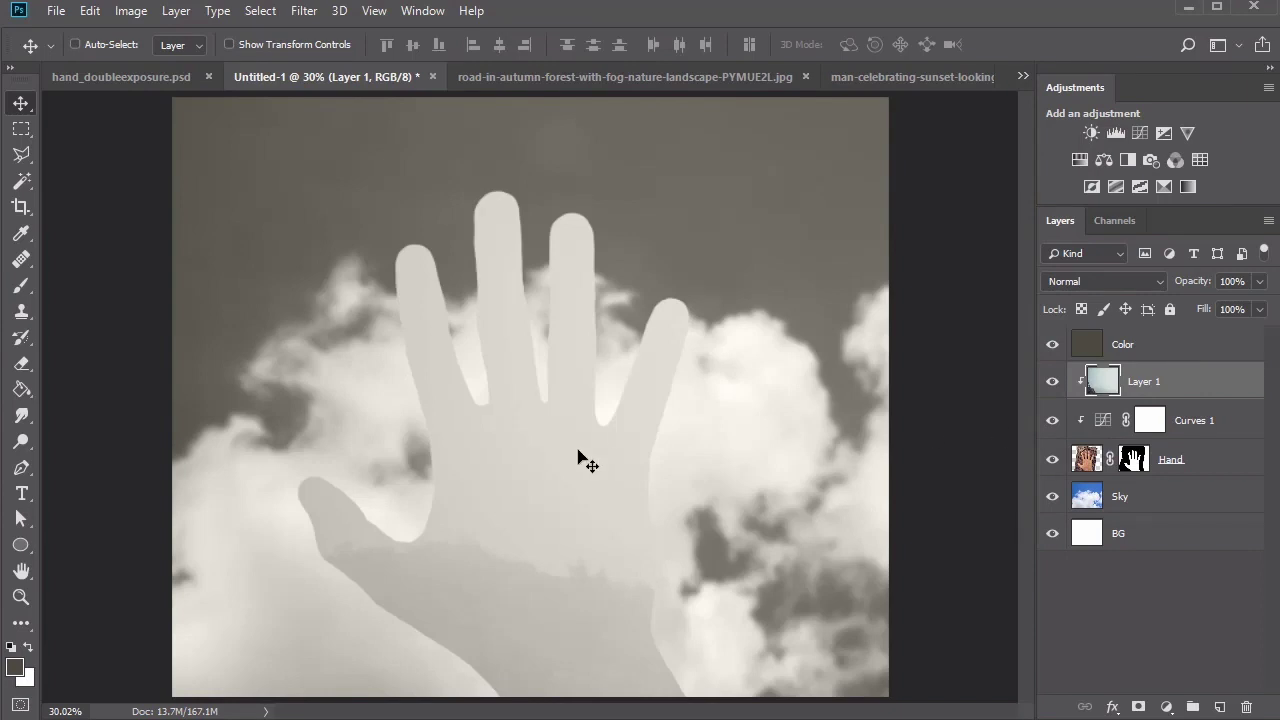
Step: Scale and position the pasted road so its trees and road fill the palm, and rename the layer Road
drag(530, 455, 583, 443)
key(ctrl+minus)
key(ctrl+minus)
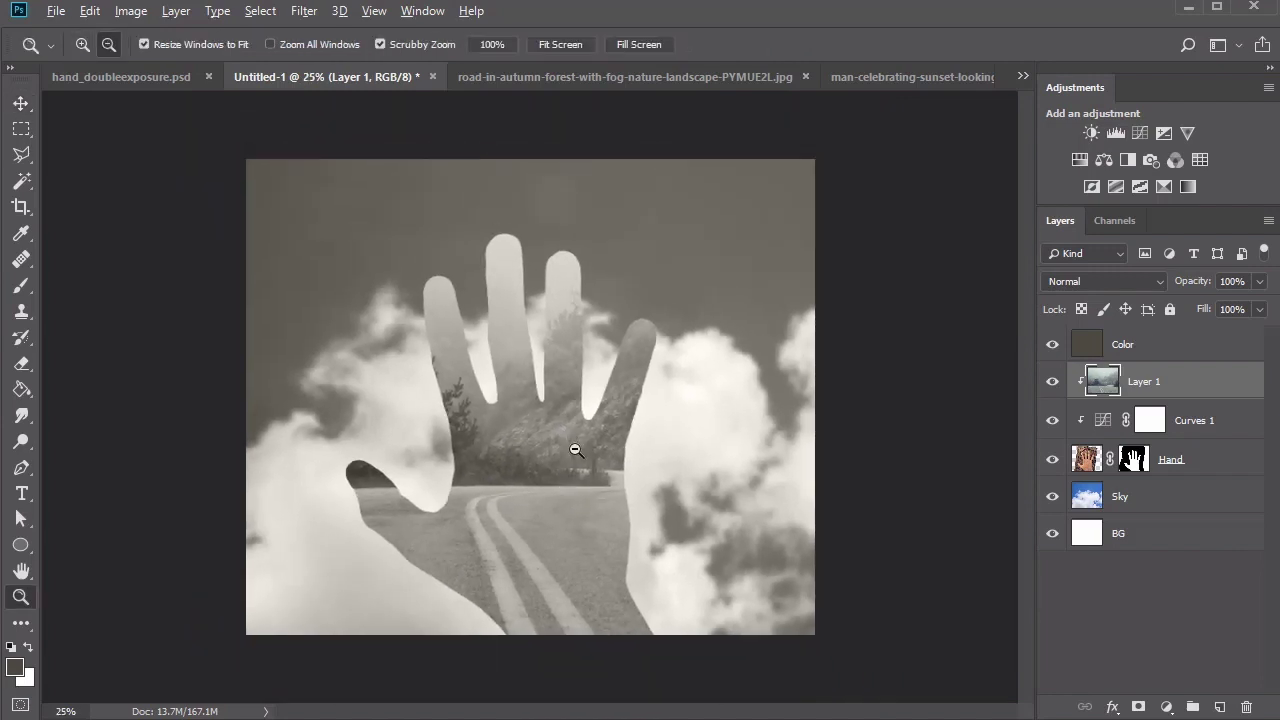
key(ctrl+t)
drag(53, 637, 632, 375)
key(ctrl+0)
key(Return)
mouse_move(476, 548)
mouse_down()
mouse_move(526, 546)
mouse_move(500, 552)
mouse_up()
double_click(1145, 381)
text(Road)
key(Return)
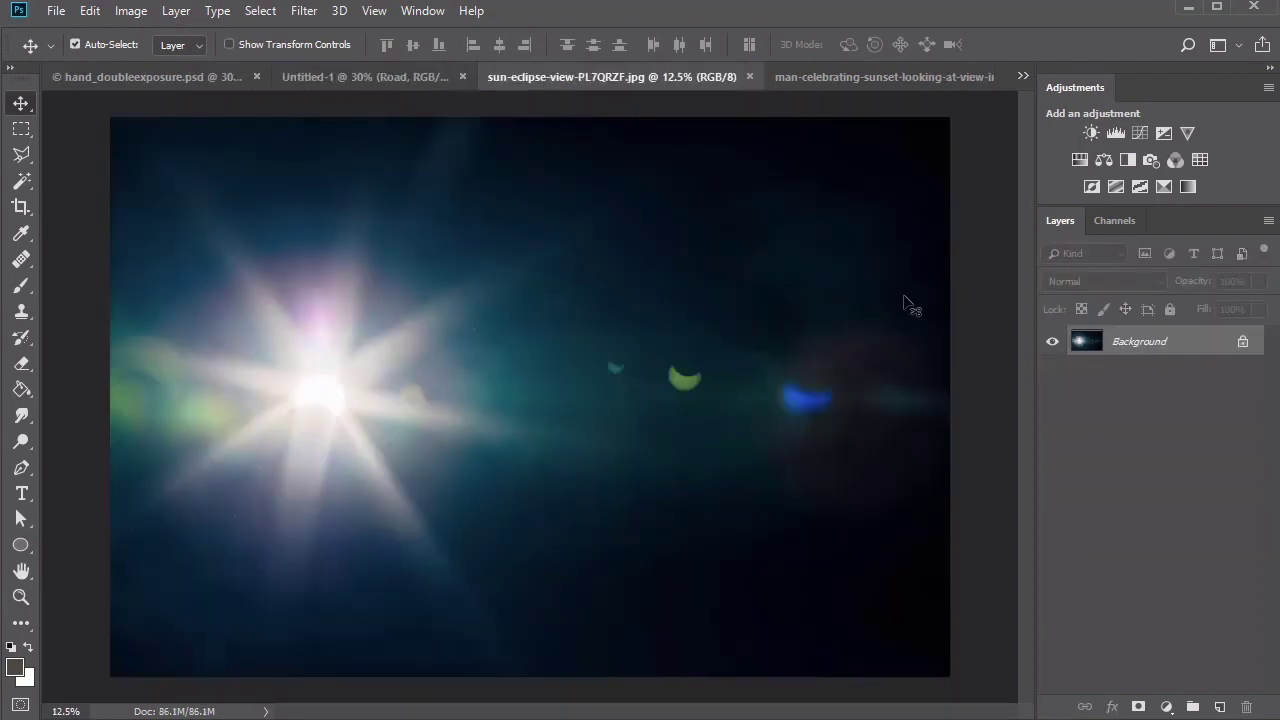
Step: Copy the whole sun-eclipse image and paste it into Untitled-1 between the Hand and Sky layers
key(ctrl+a)
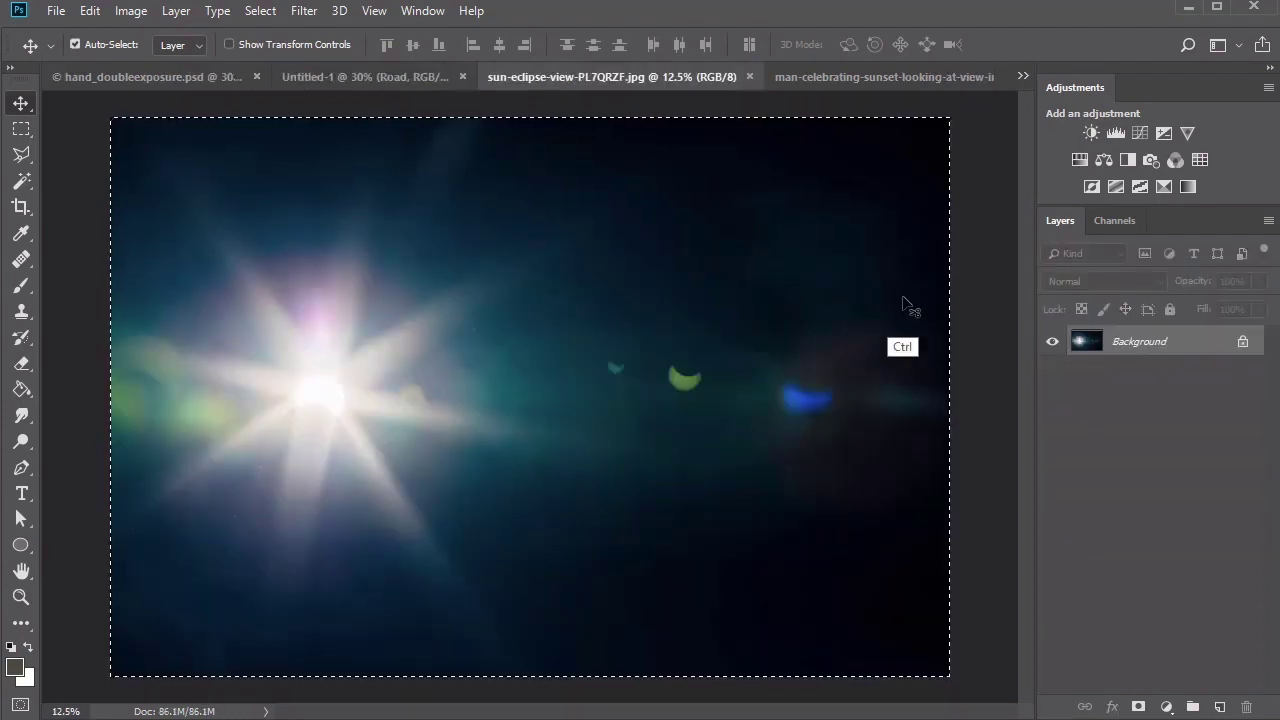
key(ctrl+c)
key(ctrl+shift+Tab)
key(ctrl+v)
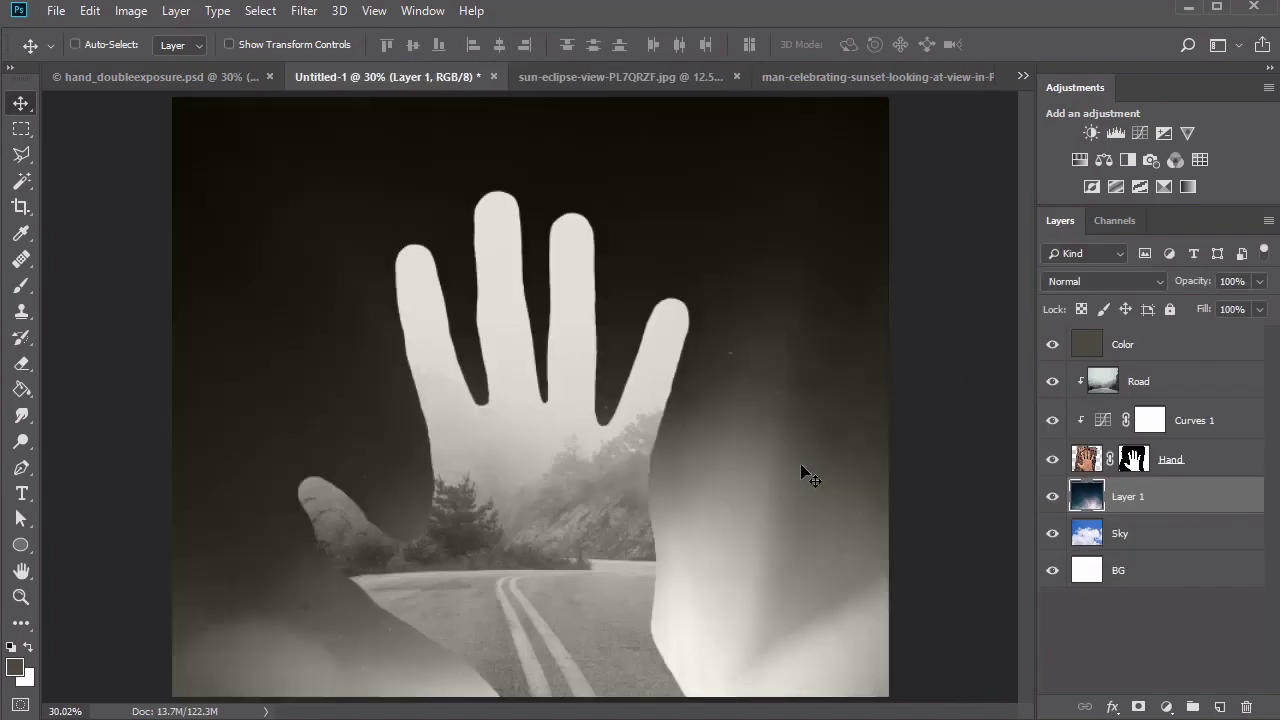
Step: Center the sunburst behind the hand, set its blend mode to Hard Light, and name the layer Shine
drag(826, 562, 761, 369)
click(1074, 283)
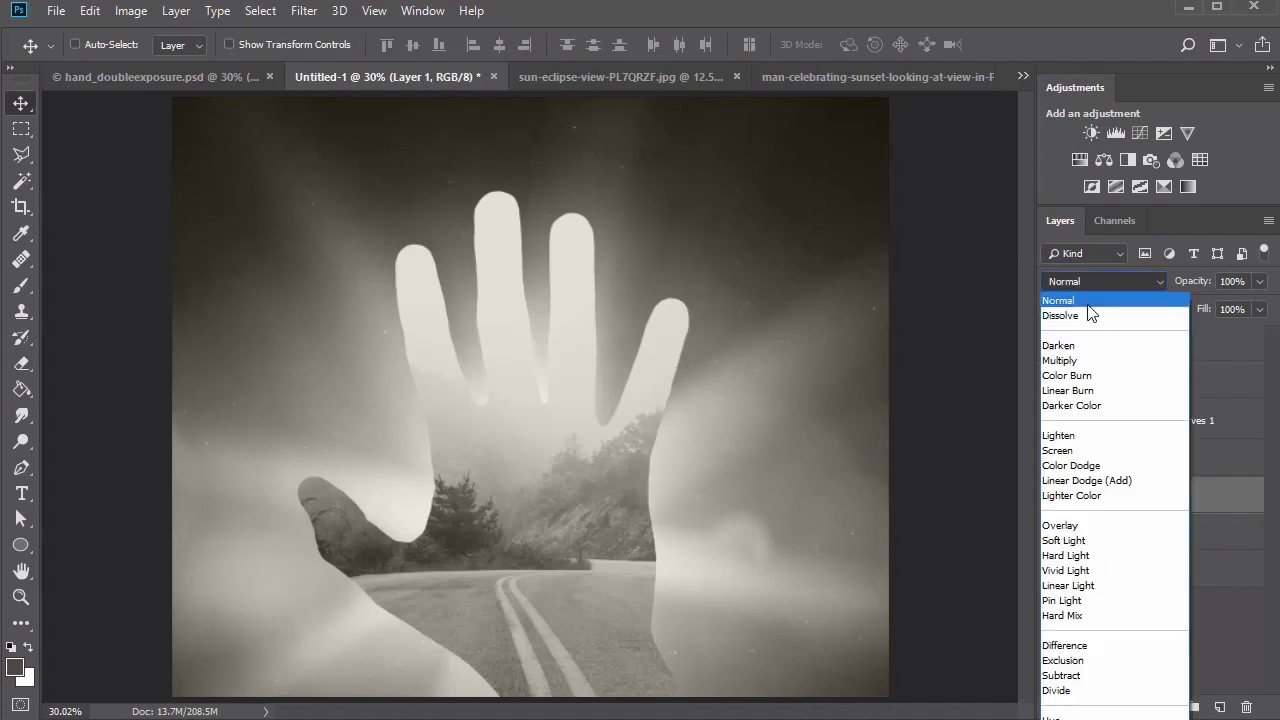
click(1086, 555)
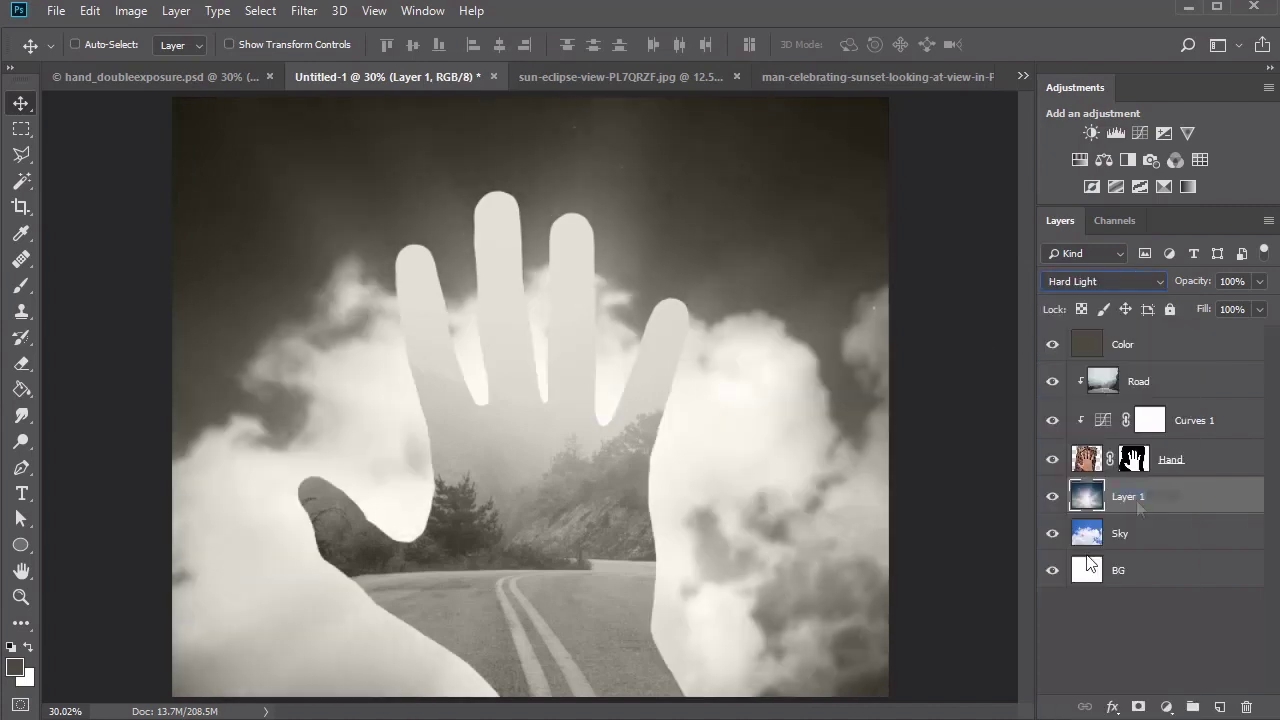
double_click(1130, 497)
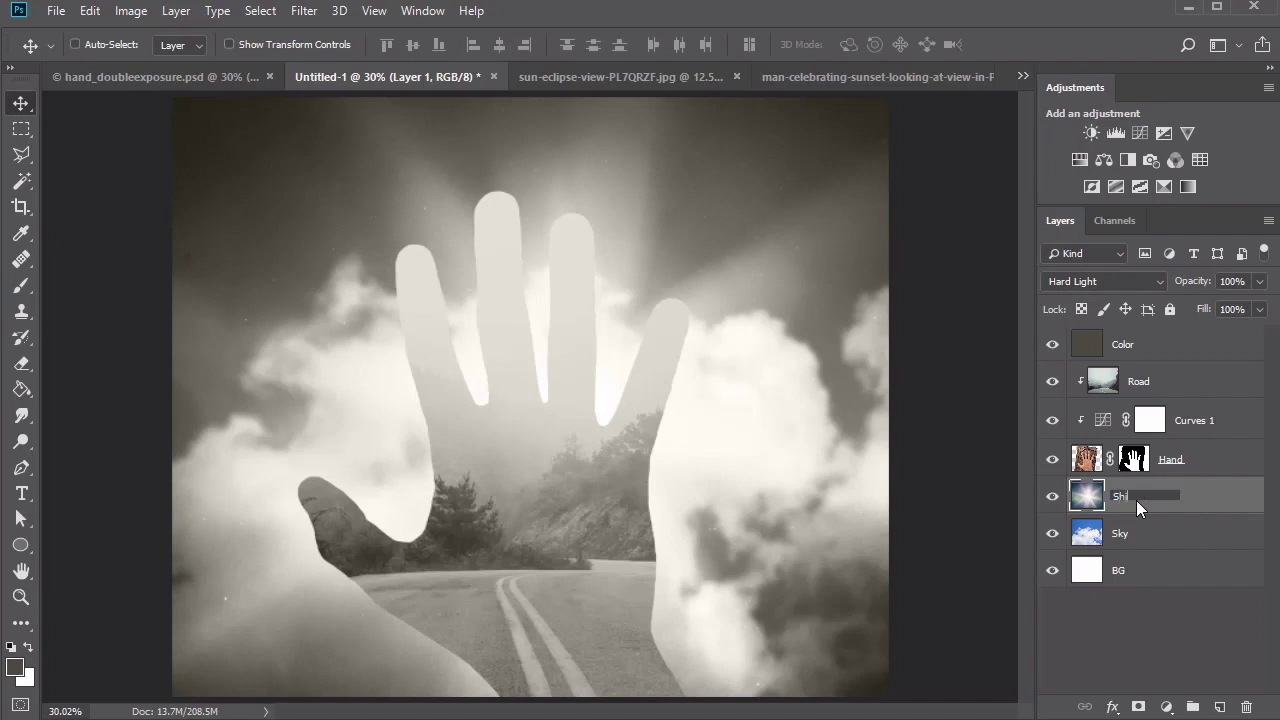
key(Return)
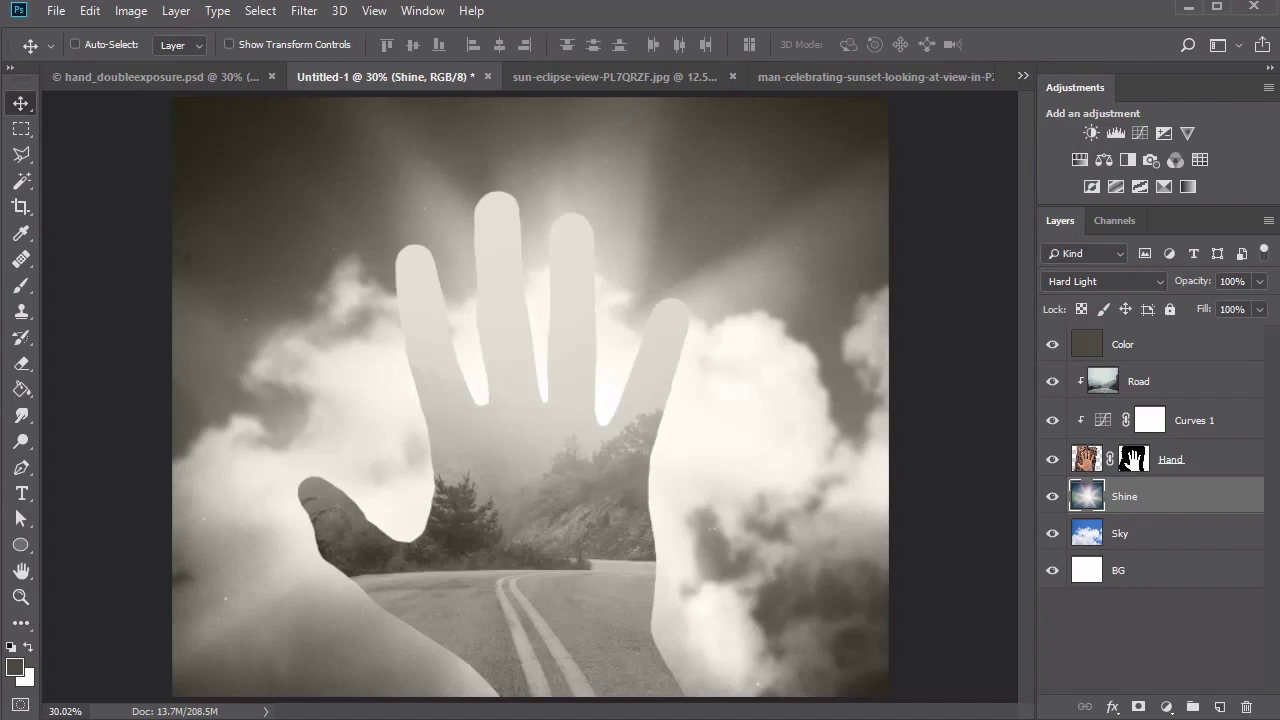
Step: Add a layer mask to the Road layer and ready a 400 px Soft Round brush with 0% hardness
click(1157, 384)
click(1138, 707)
key(b)
right_click(726, 276)
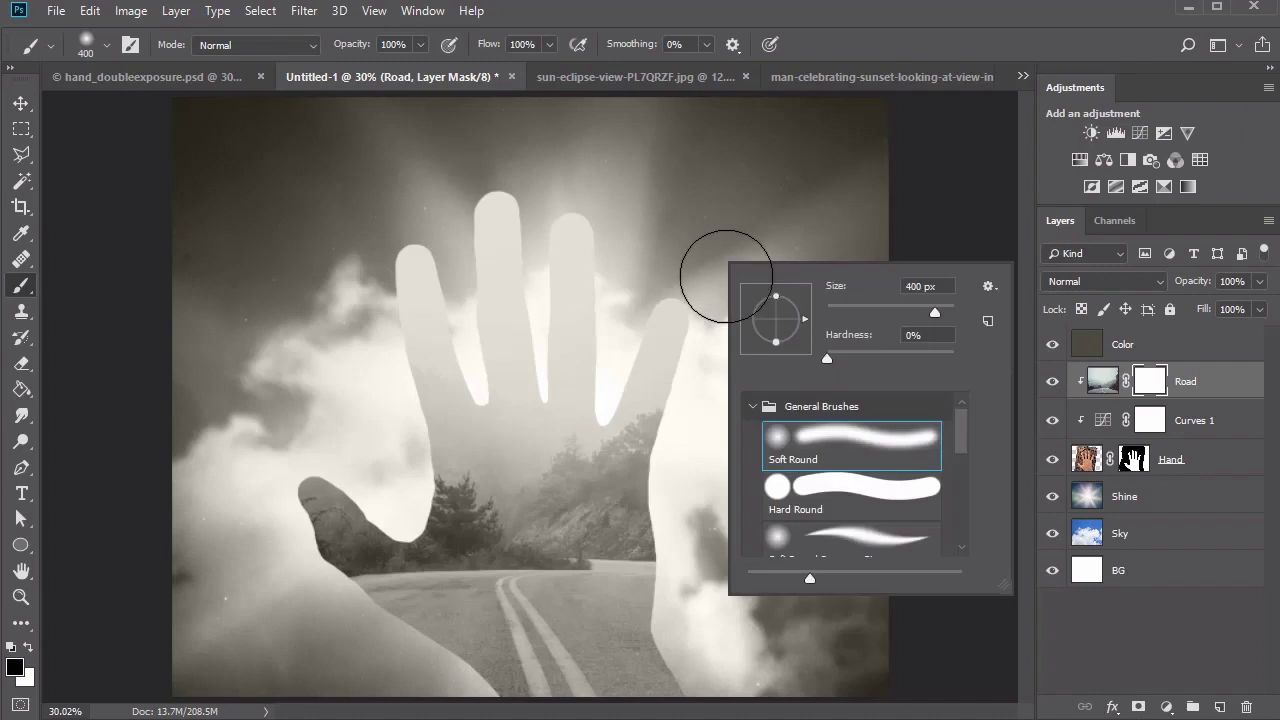
click(1032, 437)
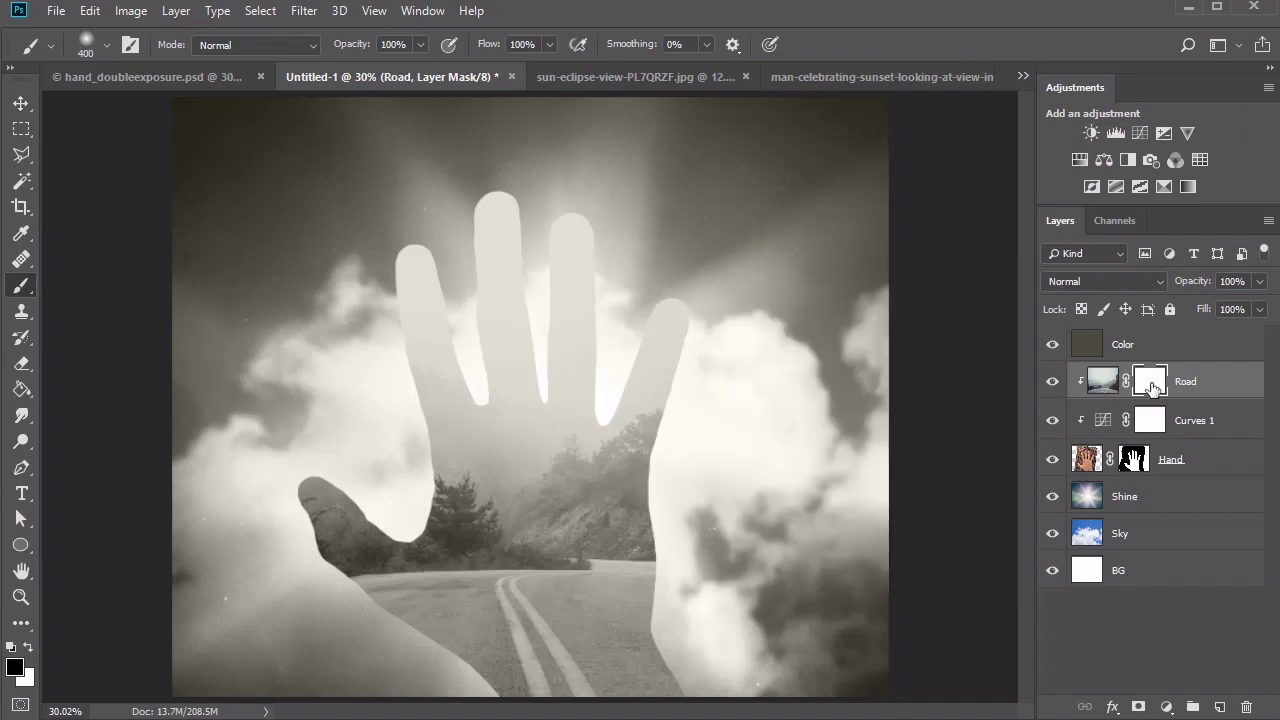
Step: Paint black on the Road mask over the wrist to reveal the hand's skin, lowering the brush opacity to 55%
mouse_move(681, 607)
mouse_down()
mouse_move(680, 680)
mouse_move(596, 707)
mouse_move(392, 660)
mouse_move(481, 698)
mouse_move(640, 705)
mouse_move(723, 663)
mouse_move(686, 651)
mouse_move(730, 672)
mouse_move(686, 623)
mouse_move(657, 663)
mouse_move(543, 686)
mouse_up()
key(bracketright)
key(bracketright)
key(bracketright)
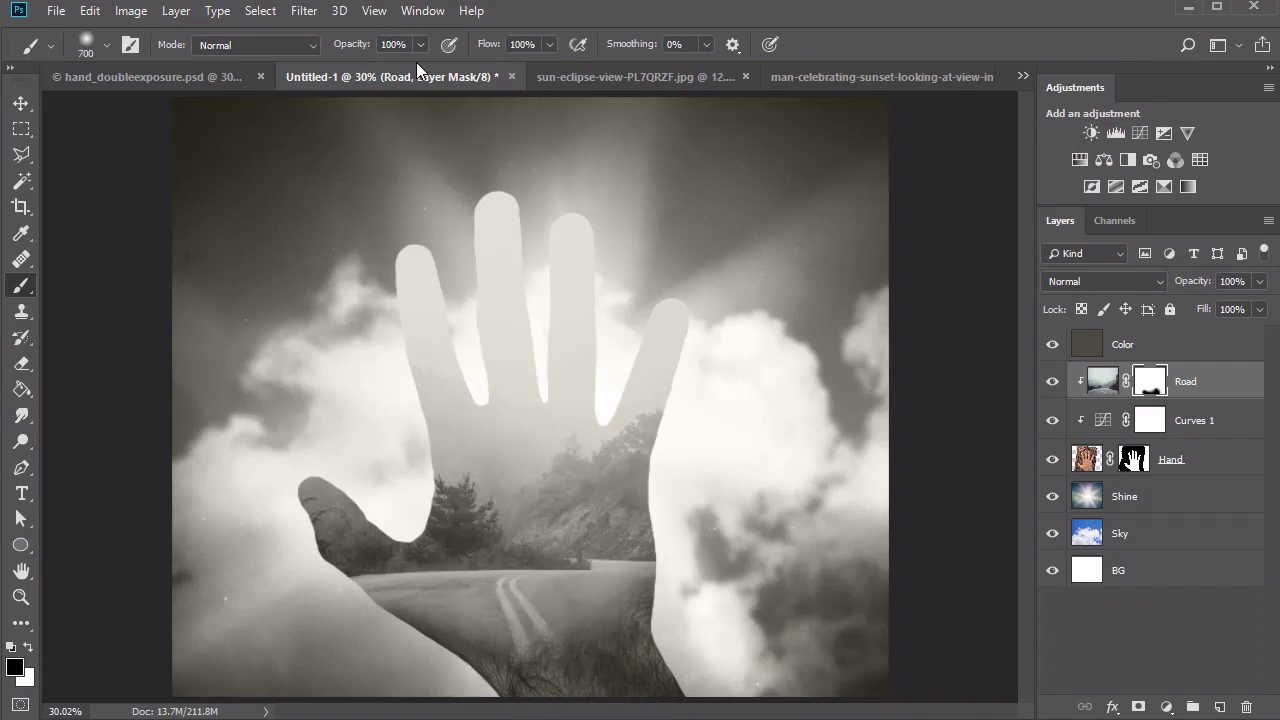
click(380, 66)
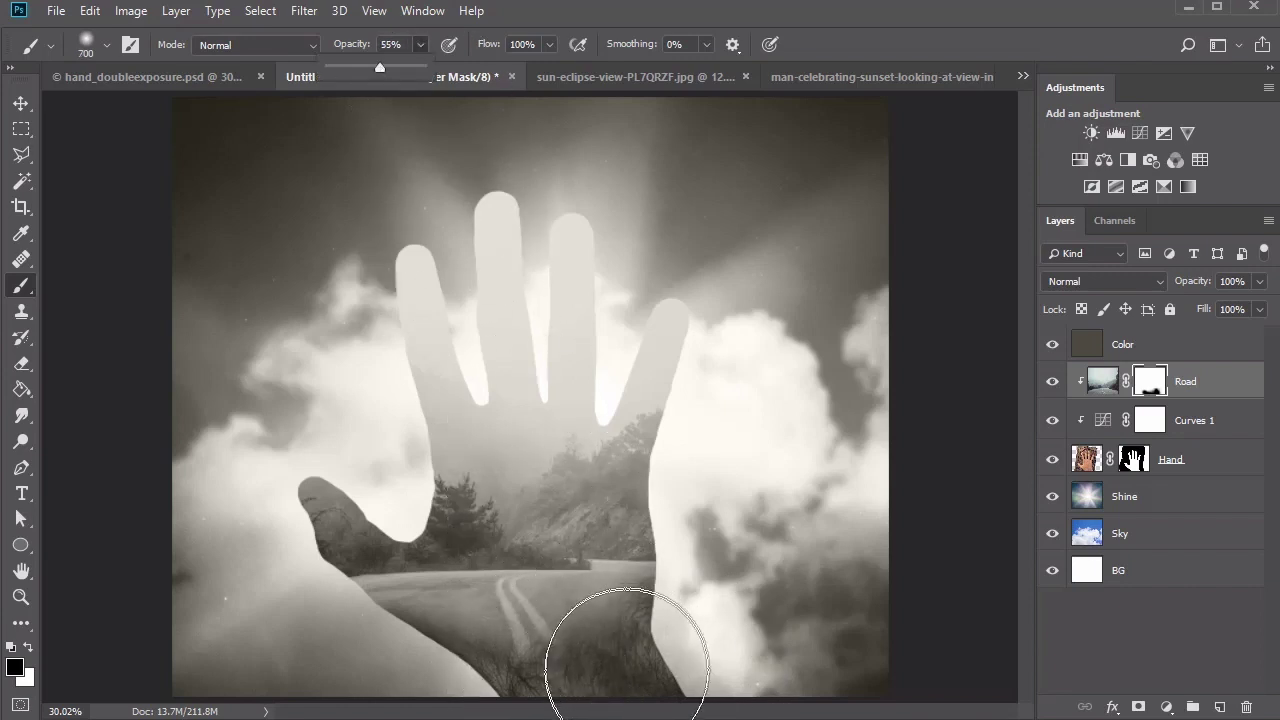
mouse_move(629, 669)
mouse_down()
mouse_move(572, 693)
mouse_move(476, 697)
mouse_up()
key(bracketleft)
key(bracketleft)
key(bracketleft)
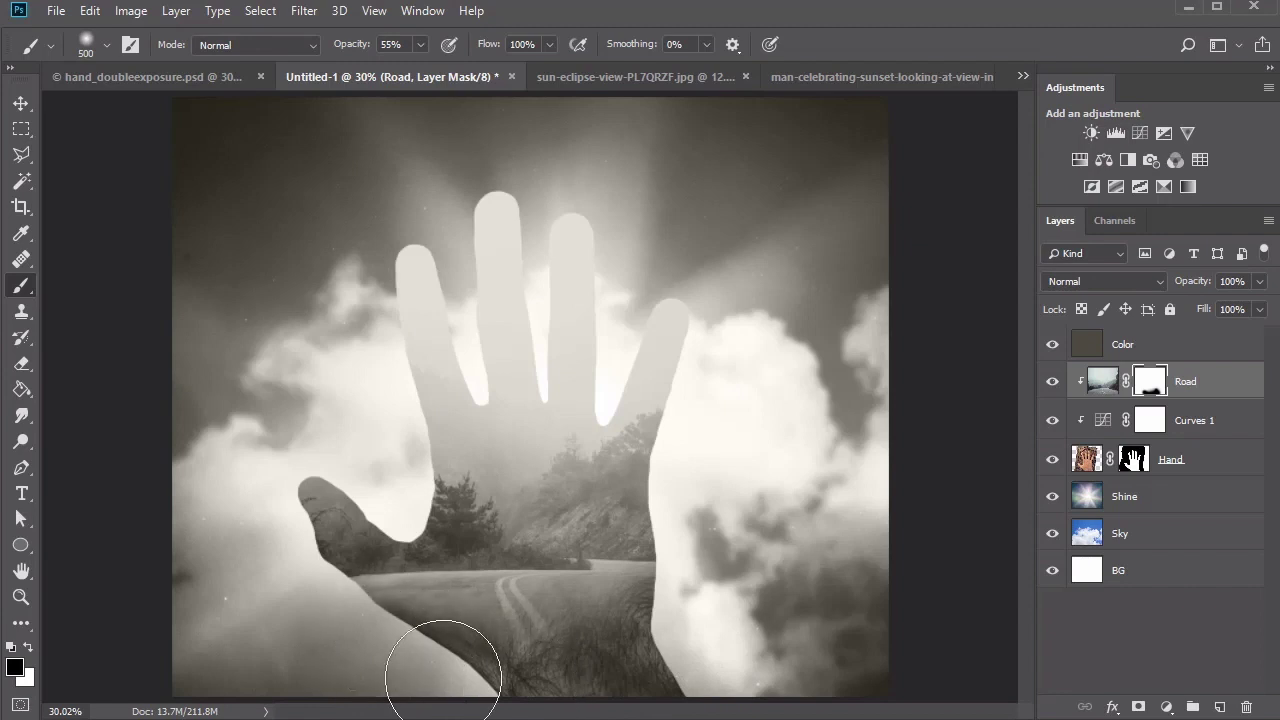
mouse_move(596, 690)
mouse_down()
mouse_move(676, 688)
mouse_move(708, 639)
mouse_move(714, 595)
mouse_move(696, 581)
mouse_move(681, 608)
mouse_move(693, 521)
mouse_move(638, 665)
mouse_move(673, 611)
mouse_up()
Step: Fade the road over the hand's edges and fingers on its mask with smaller brushes, finishing at 150 px and 8% opacity
key(bracketleft)
key(bracketleft)
drag(520, 615, 650, 560)
mouse_move(708, 367)
mouse_down()
mouse_move(715, 295)
mouse_move(688, 261)
mouse_move(650, 276)
mouse_move(640, 200)
mouse_move(663, 260)
mouse_move(582, 110)
mouse_move(611, 258)
mouse_move(550, 192)
mouse_move(537, 240)
mouse_move(542, 345)
mouse_move(535, 258)
mouse_up()
key(bracketleft)
key(bracketleft)
key(bracketleft)
key(bracketleft)
key(0)
key(8)
mouse_move(337, 251)
mouse_down()
mouse_move(406, 457)
mouse_move(432, 289)
mouse_move(464, 373)
mouse_up()
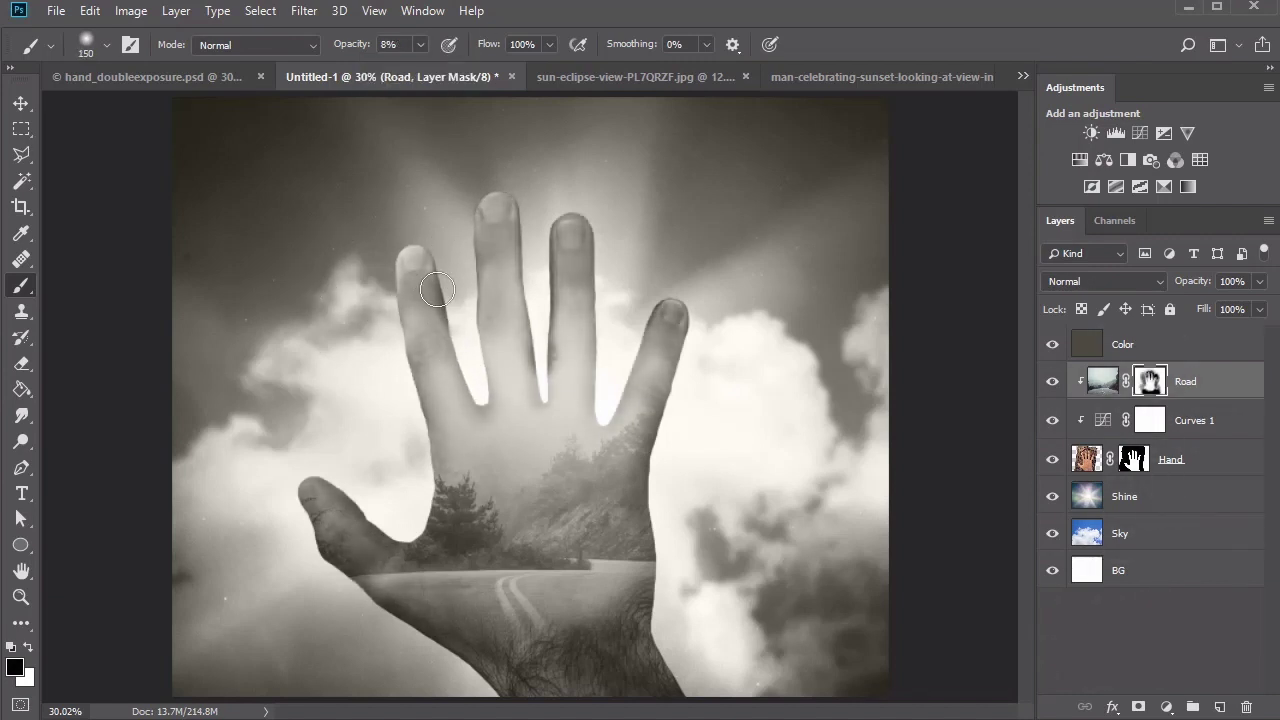
Step: Add a second Curves adjustment layer above the Road layer and clip it to the layers below
key(v)
click(1139, 132)
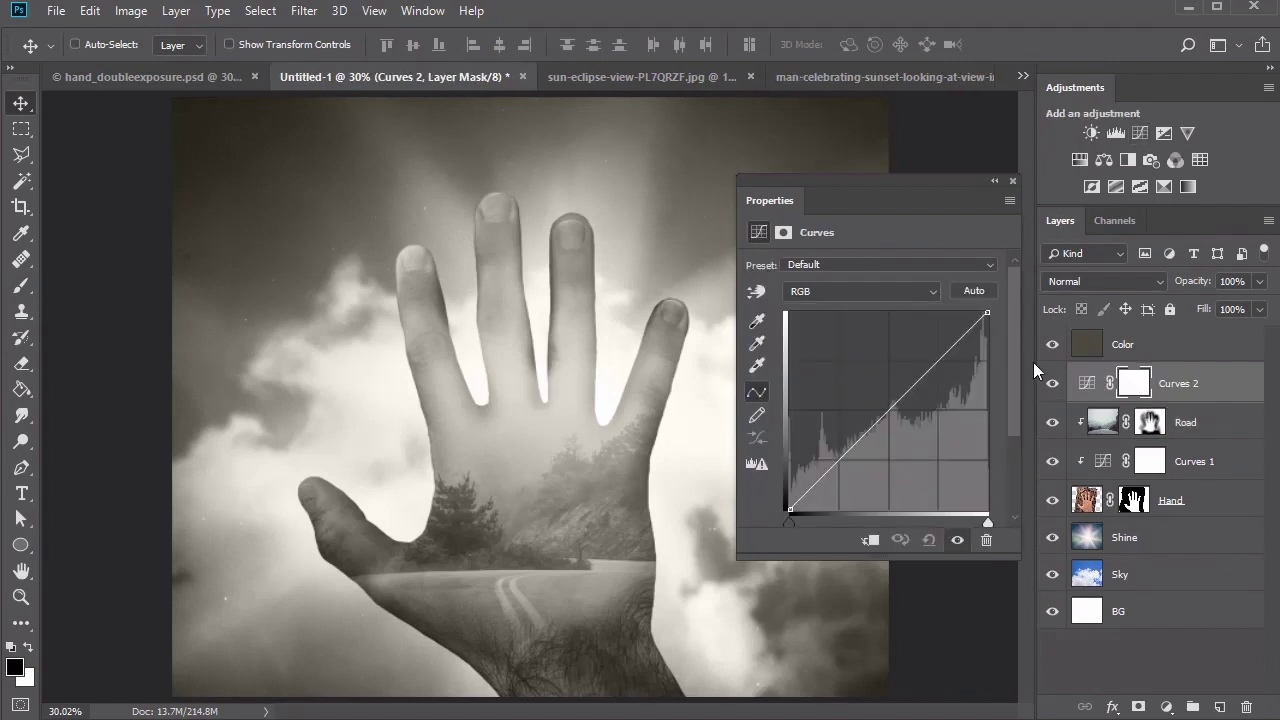
right_click(1168, 383)
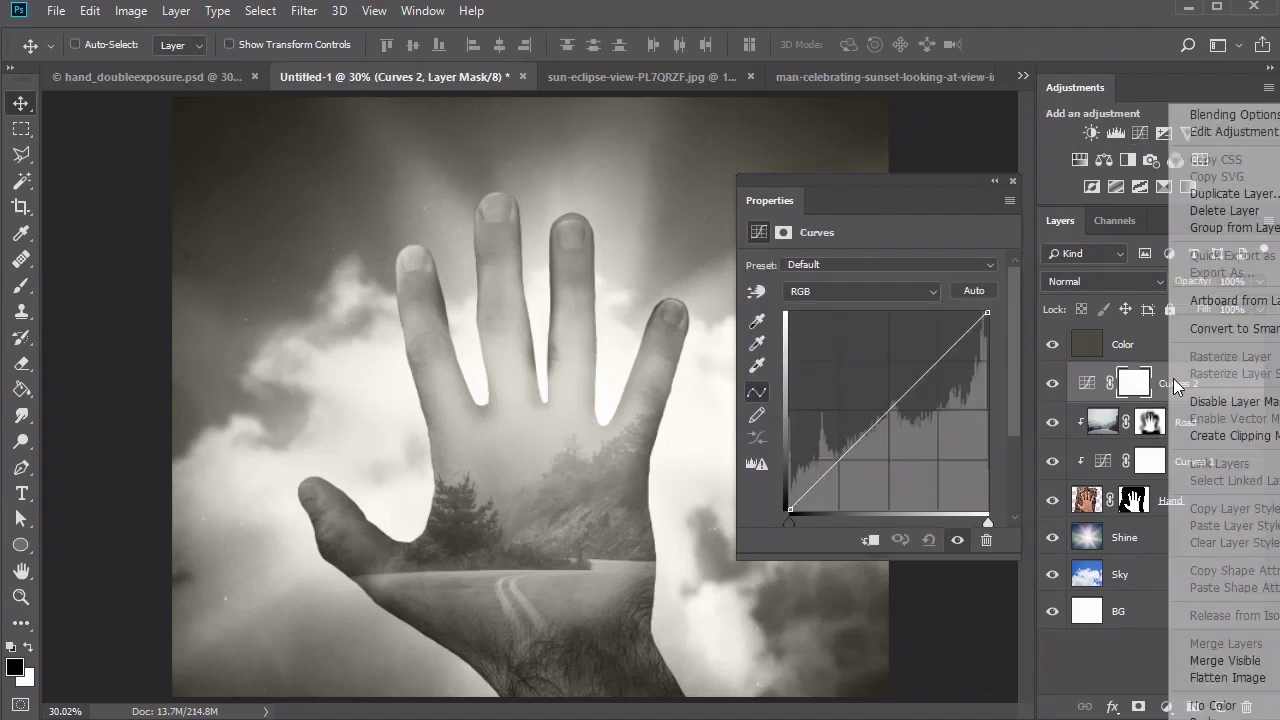
click(1203, 440)
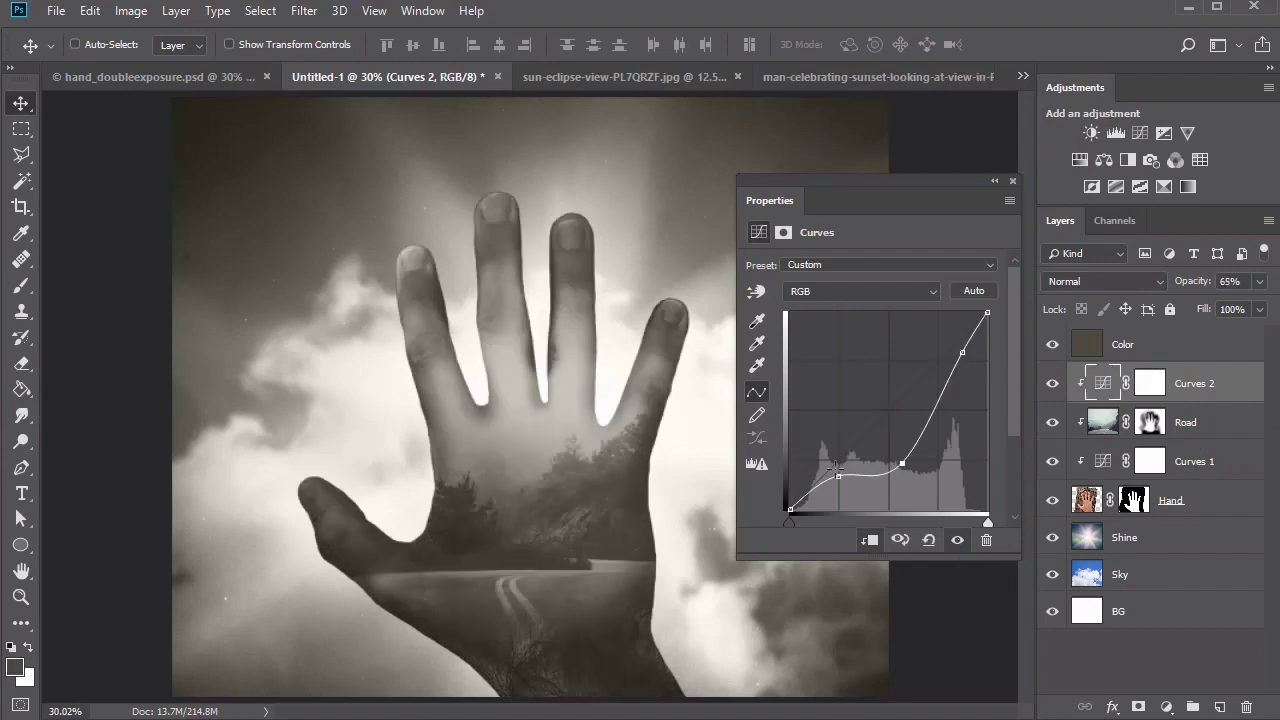
Step: Lower the shadow point and raise the highlight point of the Curves 2 curve, and set that layer's blend mode to Overlay
drag(830, 490, 837, 481)
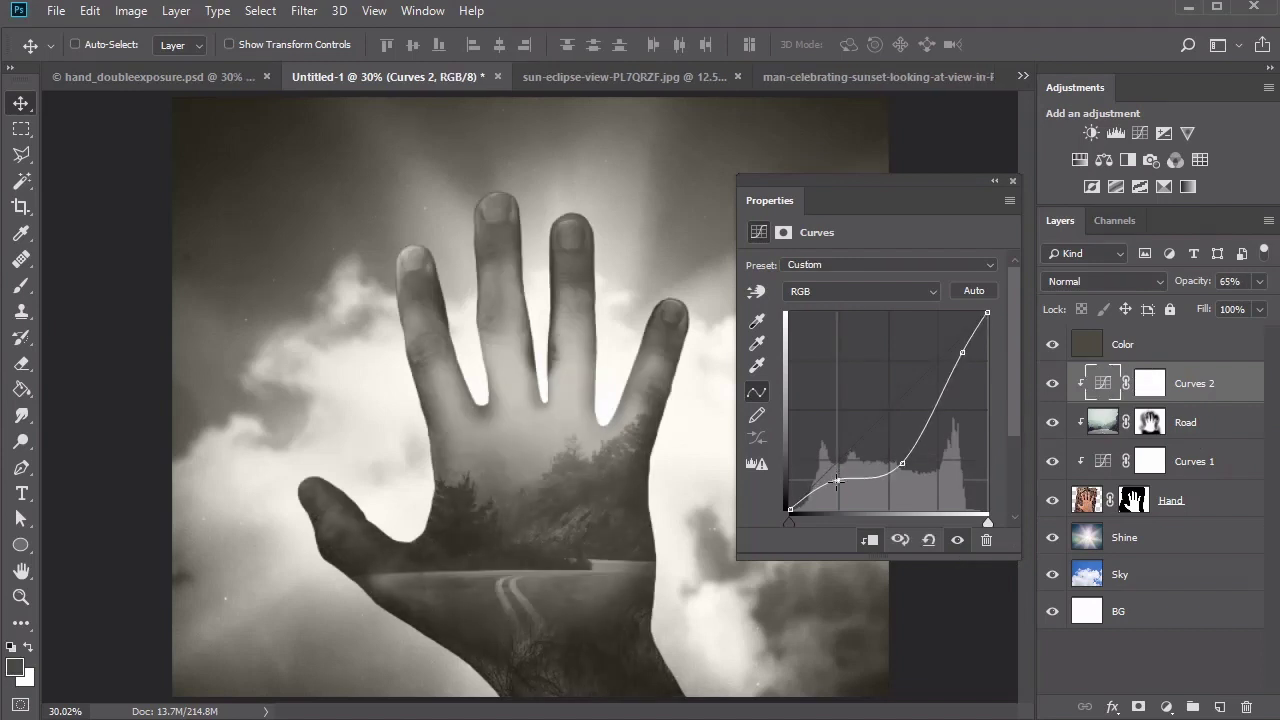
drag(962, 352, 959, 349)
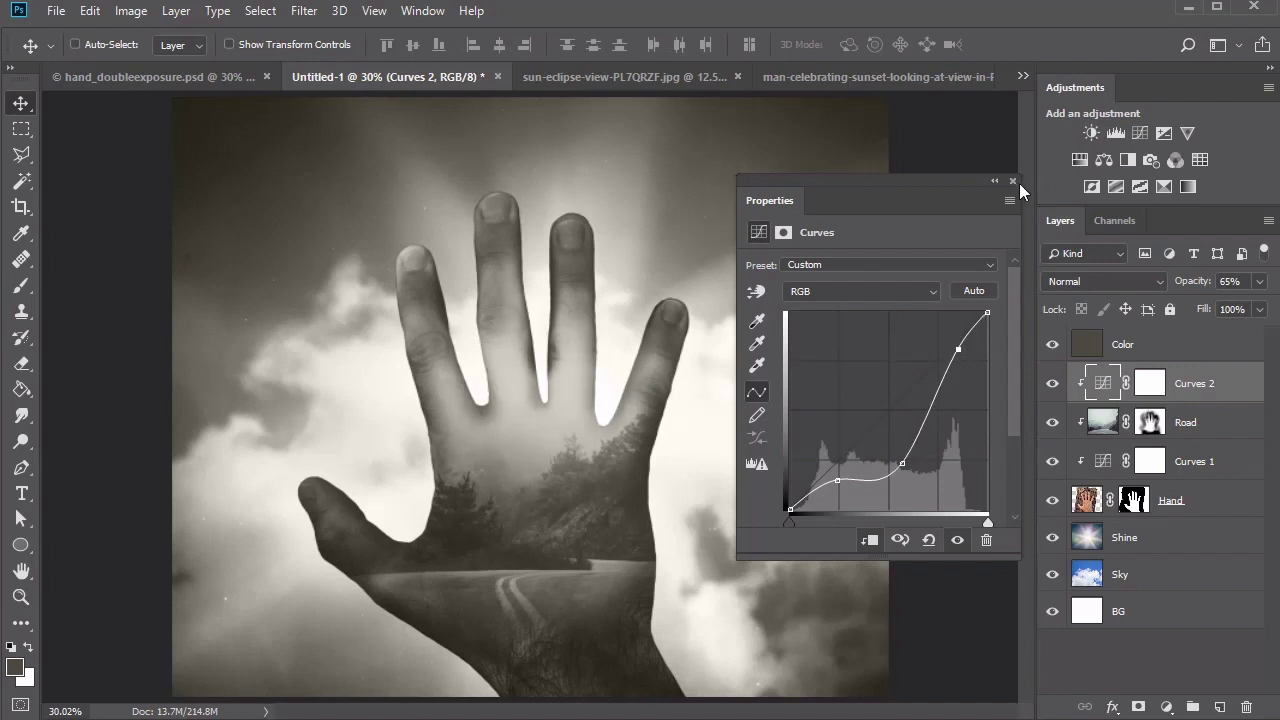
click(1012, 181)
click(1103, 283)
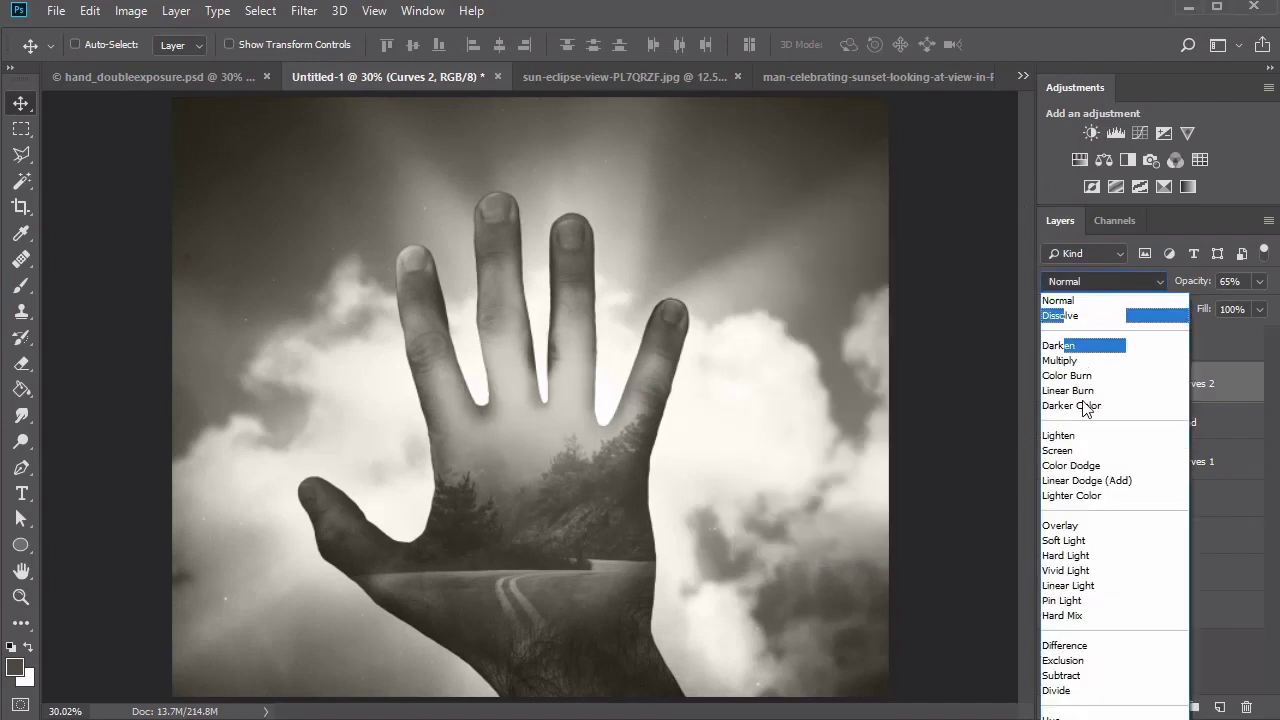
click(1075, 526)
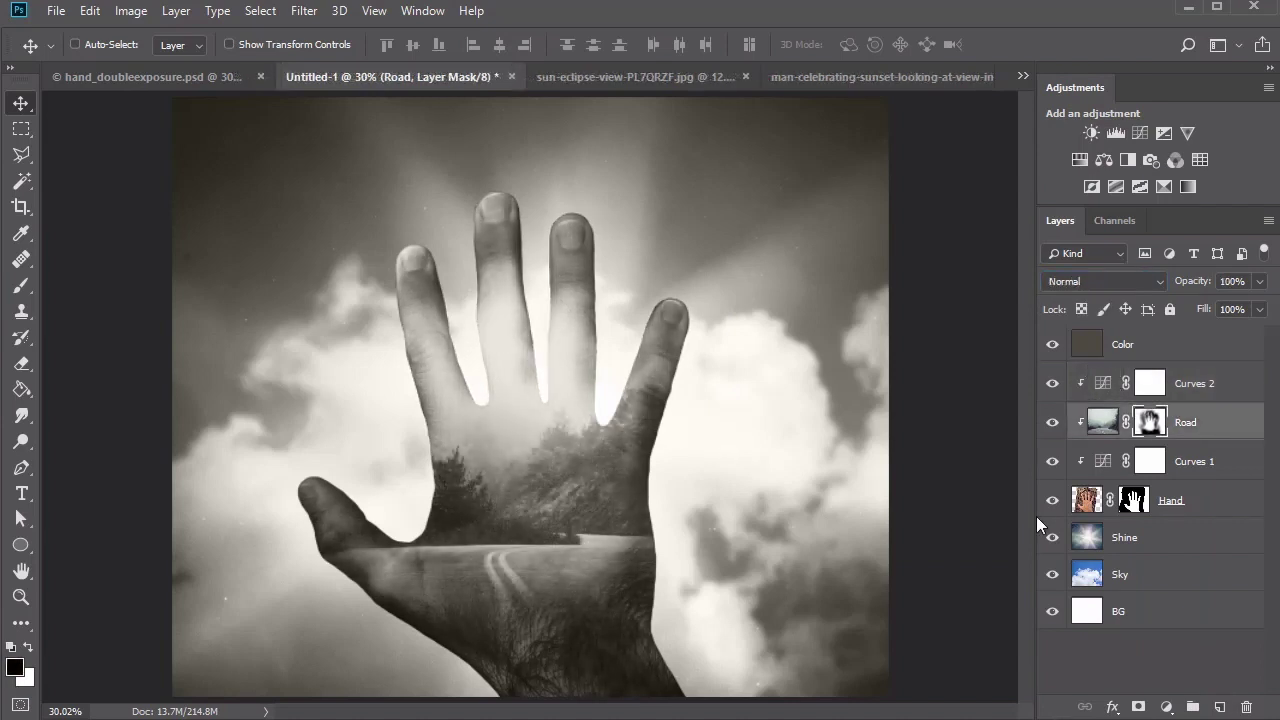
Step: Create a new layer above the Sky layer and set its blend mode to Overlay
click(1150, 575)
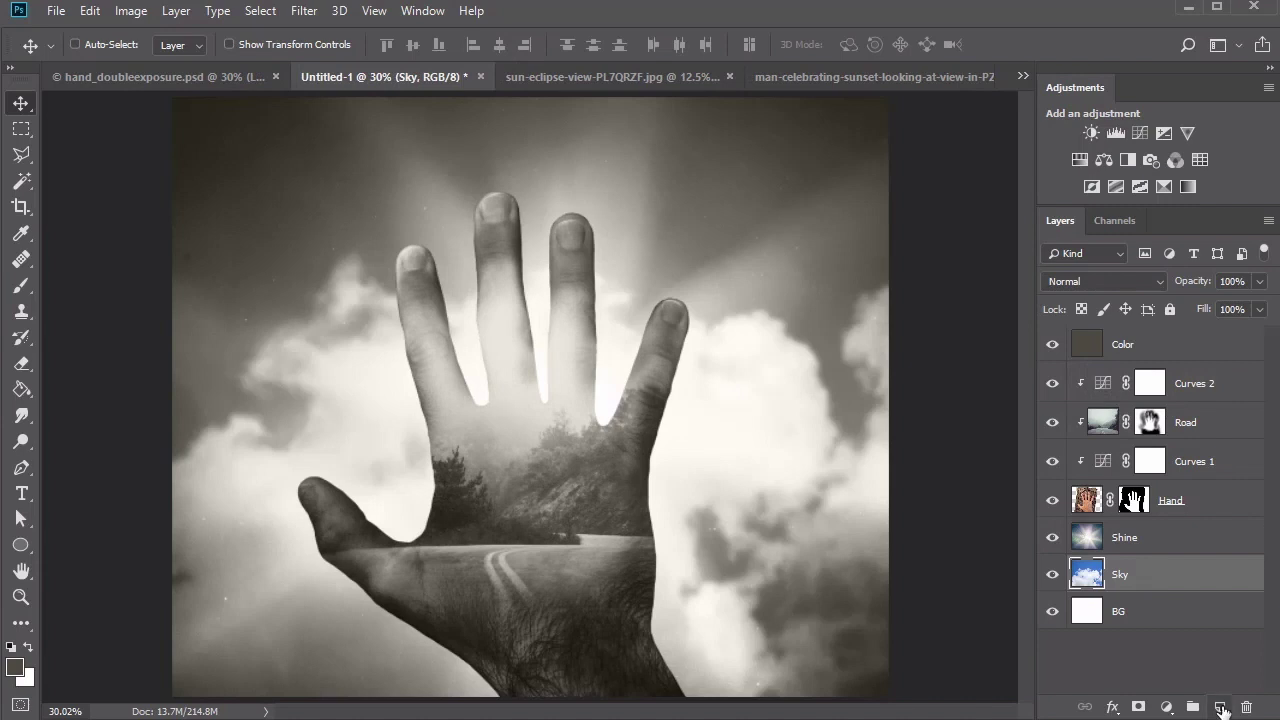
click(1220, 707)
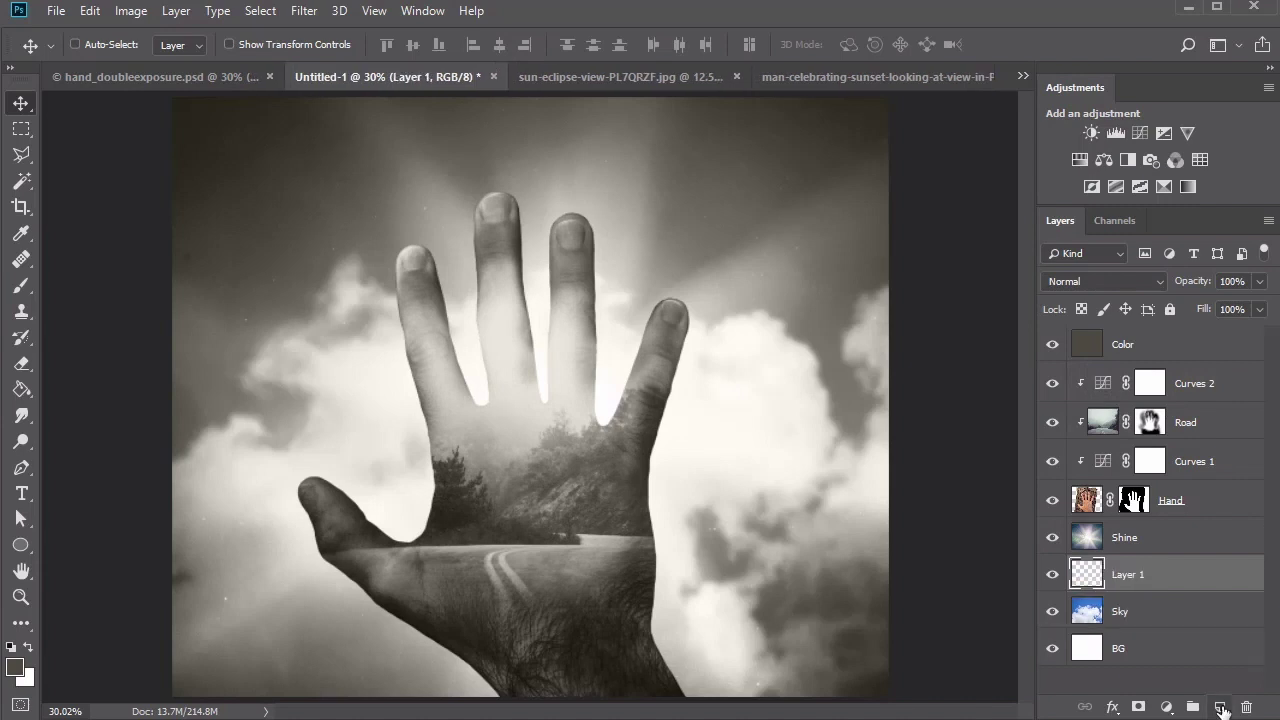
click(1120, 285)
click(1086, 528)
Step: Paint soft white light over the sky around the hand on the Overlay layer with a large, partly transparent brush
key(b)
right_click(344, 347)
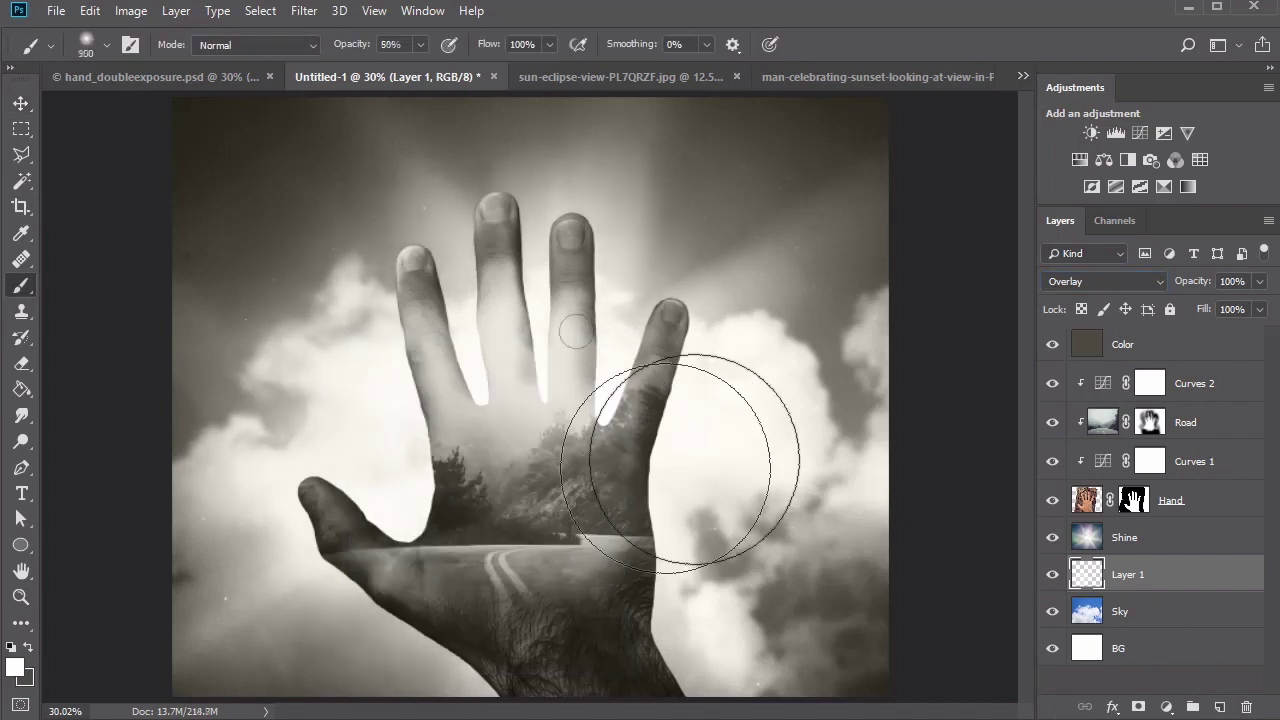
mouse_move(671, 457)
mouse_down()
mouse_move(706, 414)
mouse_move(669, 310)
mouse_move(701, 408)
mouse_move(663, 494)
mouse_move(662, 559)
mouse_move(596, 602)
mouse_move(513, 597)
mouse_move(436, 543)
mouse_move(485, 498)
mouse_move(539, 565)
mouse_move(486, 620)
mouse_move(465, 599)
mouse_move(420, 606)
mouse_move(418, 576)
mouse_move(383, 595)
mouse_move(387, 606)
mouse_move(381, 475)
mouse_move(565, 502)
mouse_move(624, 486)
mouse_move(583, 490)
mouse_move(637, 553)
mouse_move(521, 334)
mouse_move(497, 317)
mouse_move(519, 322)
mouse_move(501, 284)
mouse_move(579, 441)
mouse_move(585, 516)
mouse_move(570, 513)
mouse_move(557, 463)
mouse_up()
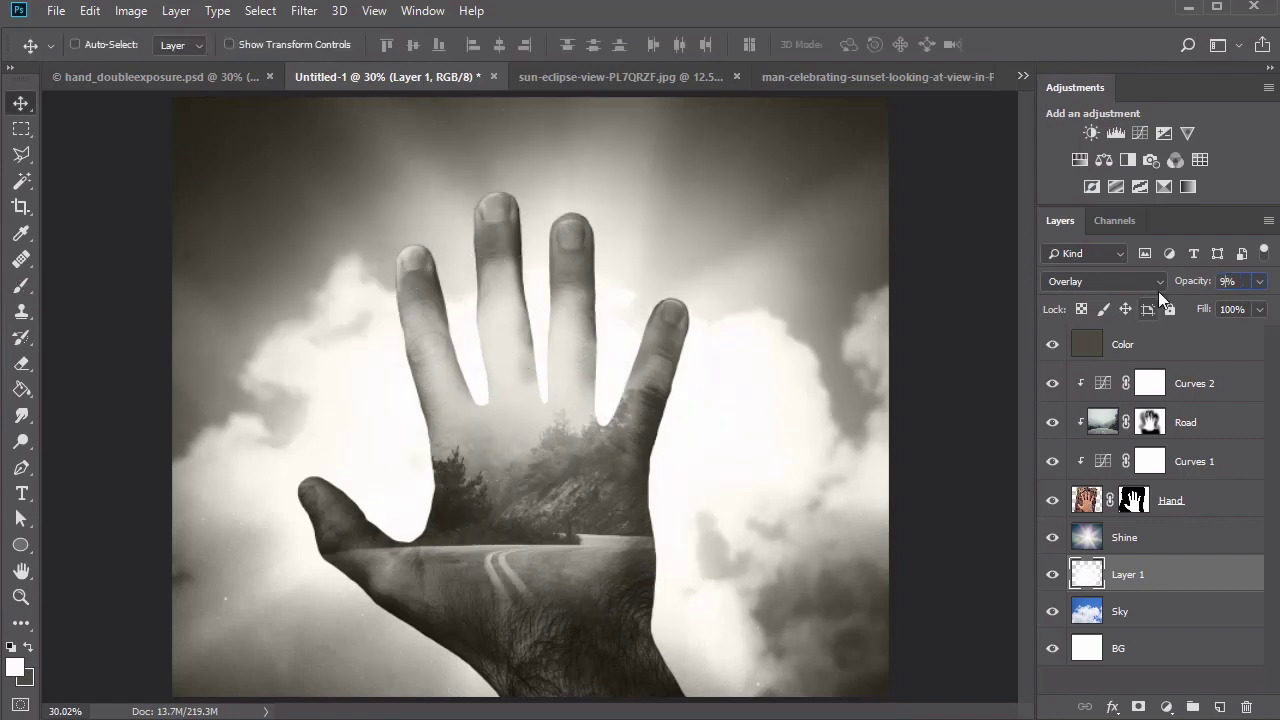
Step: Set the painted light layer's opacity to 92% and rename the layer Light
text(2)
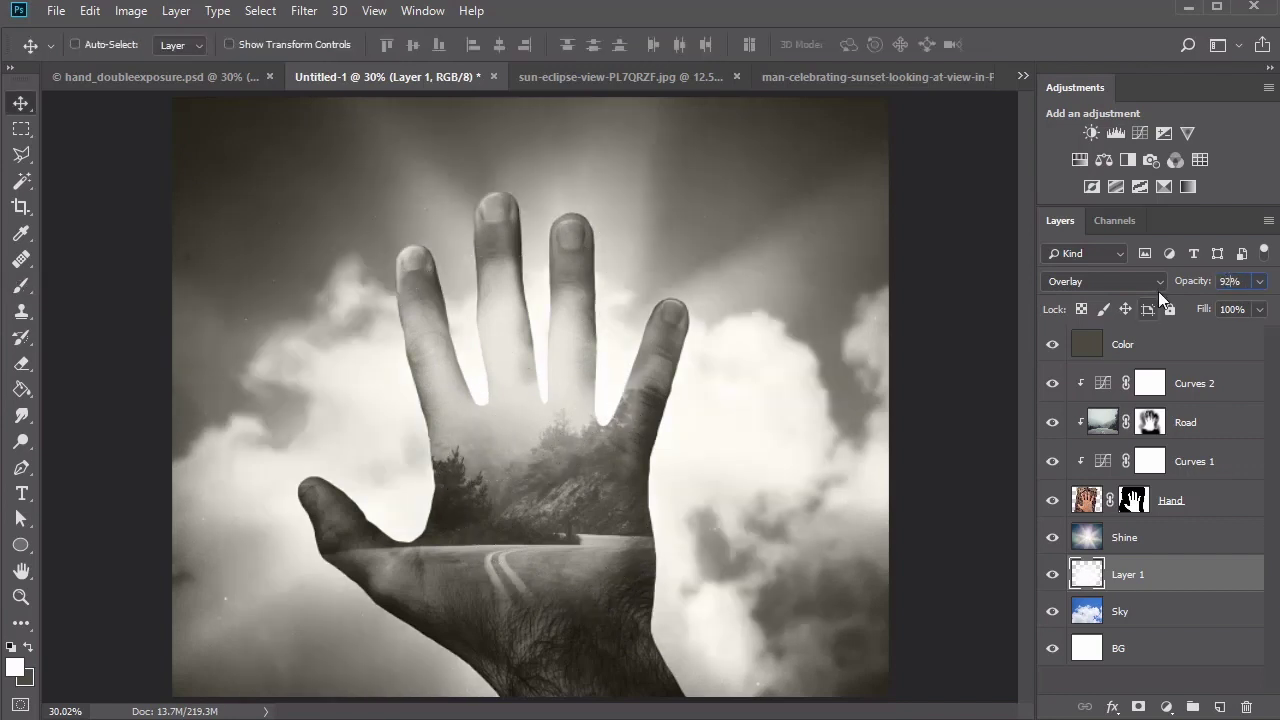
key(Return)
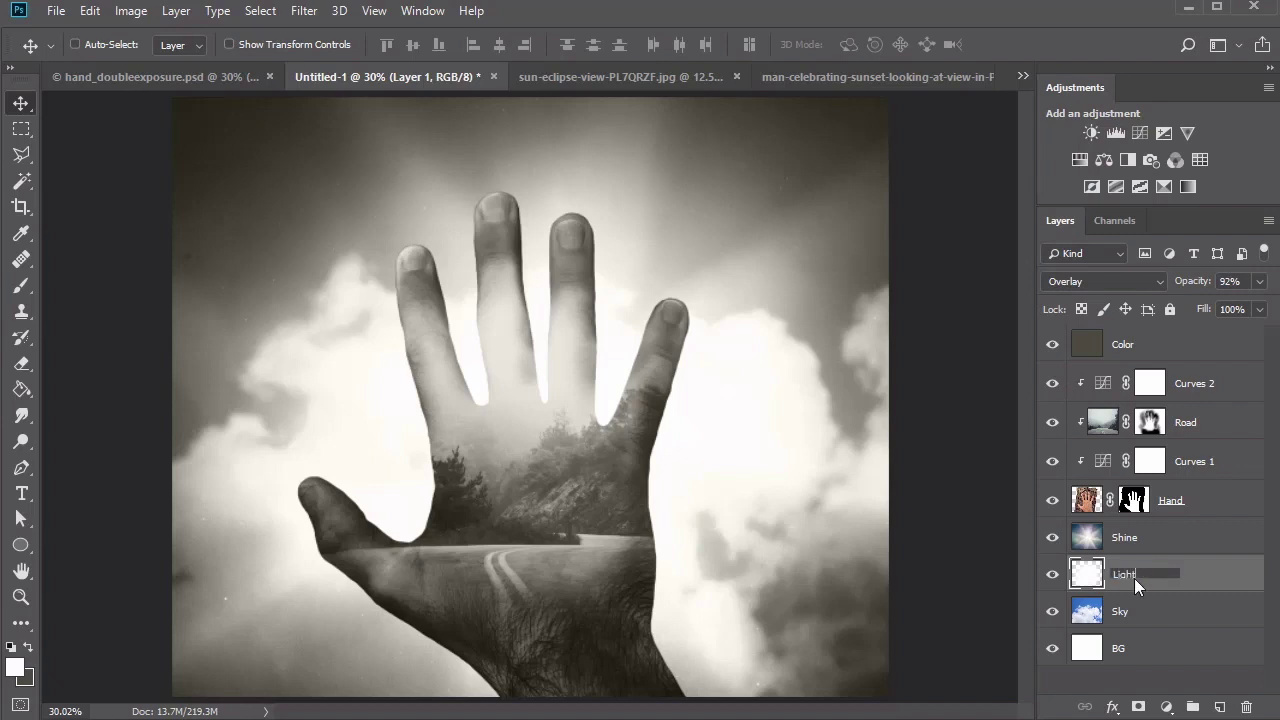
key(Return)
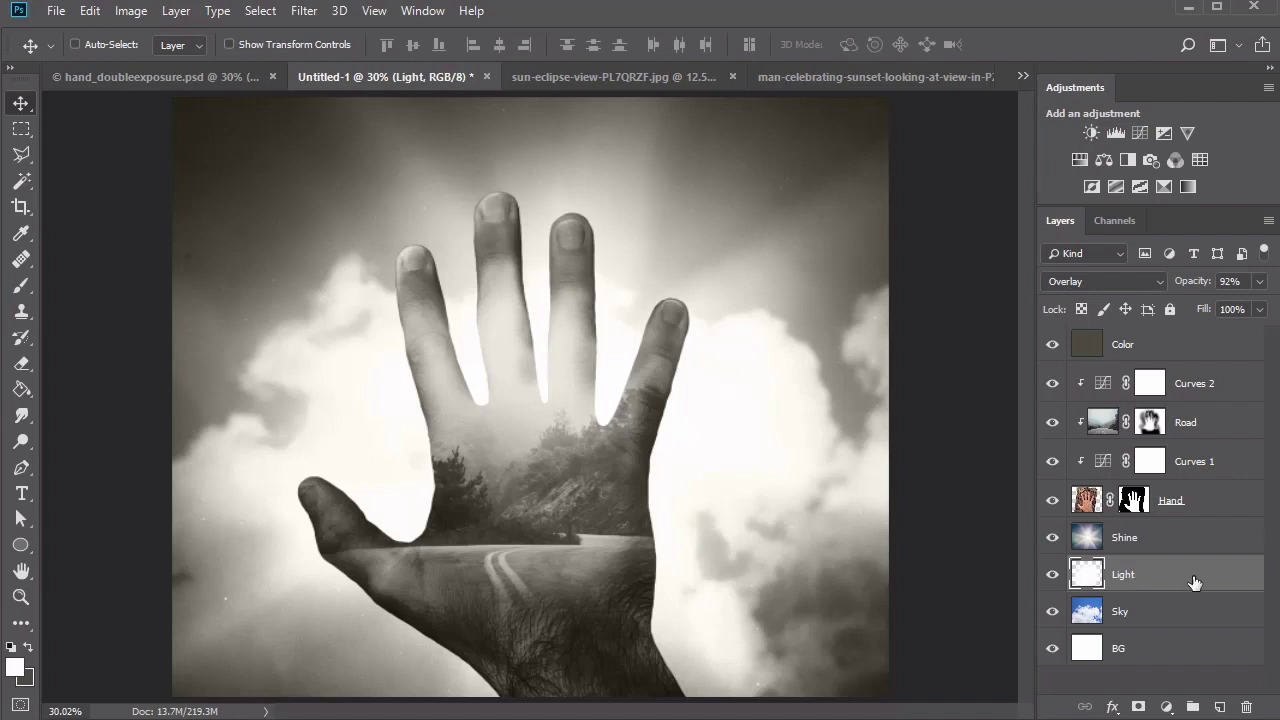
Step: Soften the thumb and lower outer edge of the hand on the Hand layer's mask with a 150 px black brush at 50% opacity
click(1210, 500)
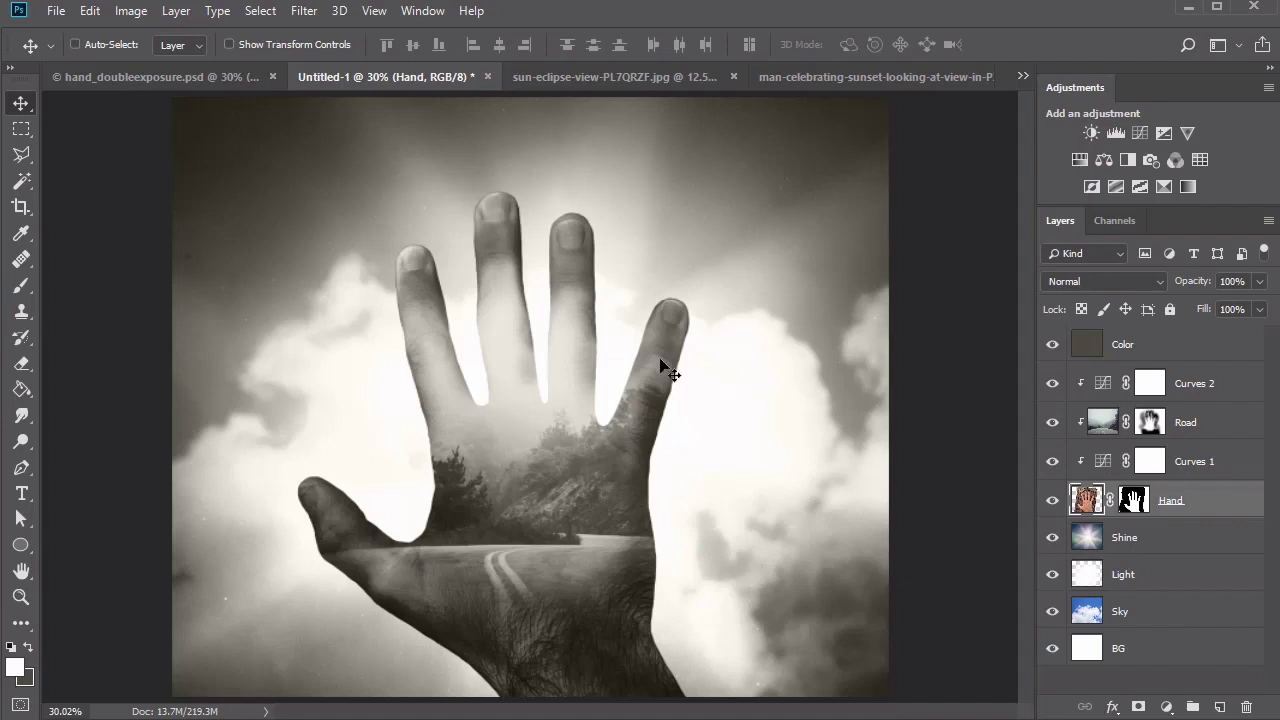
key(b)
right_click(301, 279)
click(29, 649)
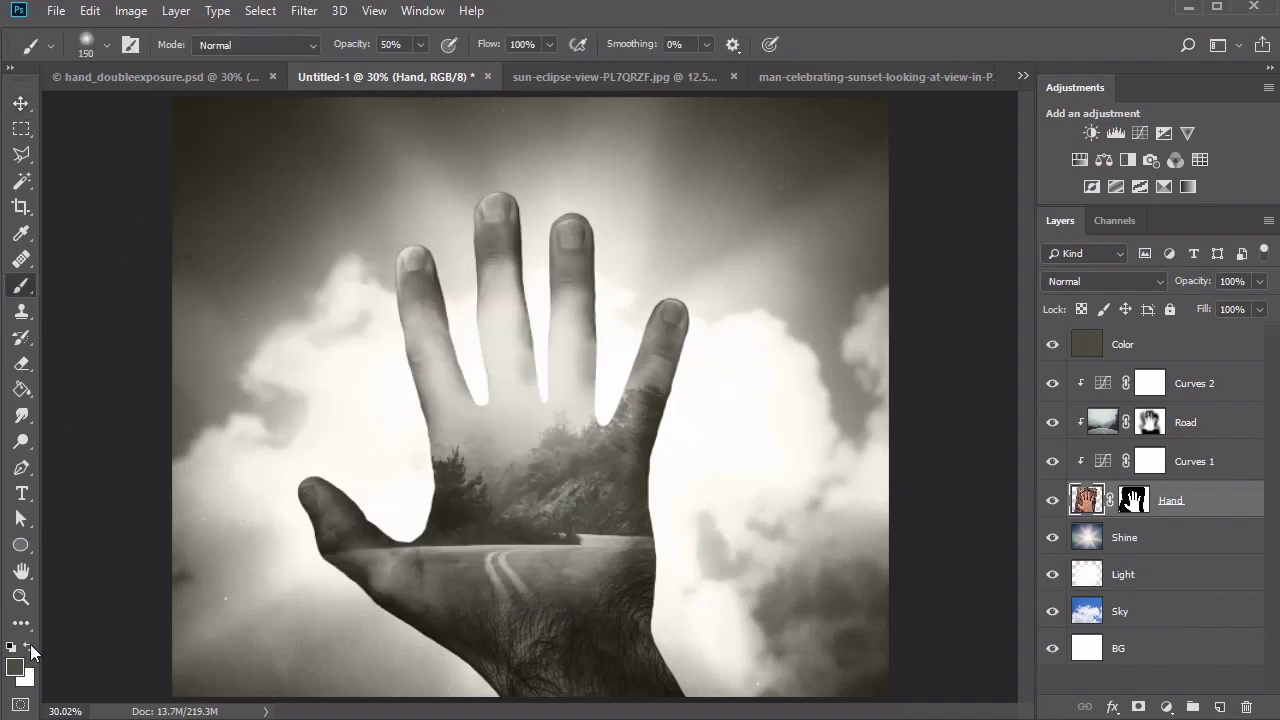
key(ctrl+backslash)
mouse_move(271, 514)
mouse_down()
mouse_move(306, 576)
mouse_move(295, 555)
mouse_move(339, 605)
mouse_move(306, 556)
mouse_move(363, 621)
mouse_move(325, 582)
mouse_move(440, 675)
mouse_up()
key(bracketright)
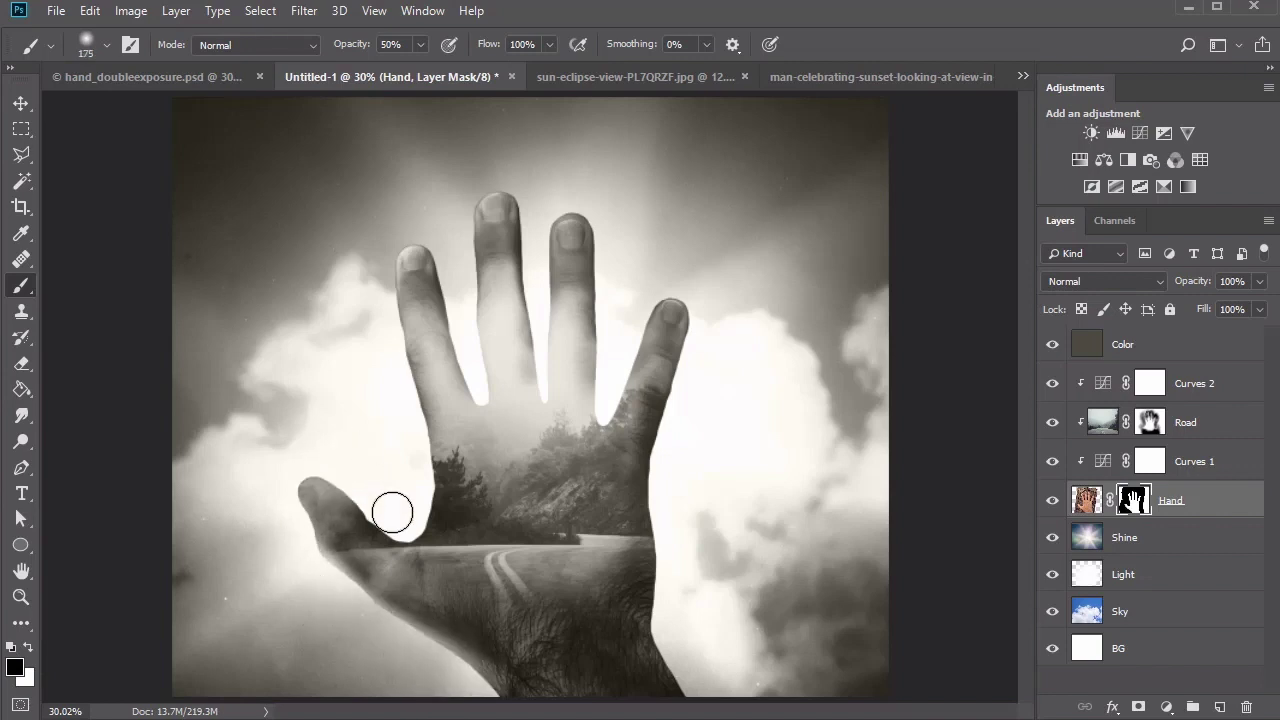
Step: Fade the edges and tips of the index, middle and ring fingers on the Hand mask, using black brushes up to 500 px at 50% opacity
drag(417, 231, 466, 343)
key(bracketleft)
key(bracketleft)
drag(526, 189, 545, 405)
key(p)
key(b)
key(bracketleft)
key(bracketleft)
key(bracketright)
key(bracketright)
key(bracketright)
key(bracketright)
key(bracketright)
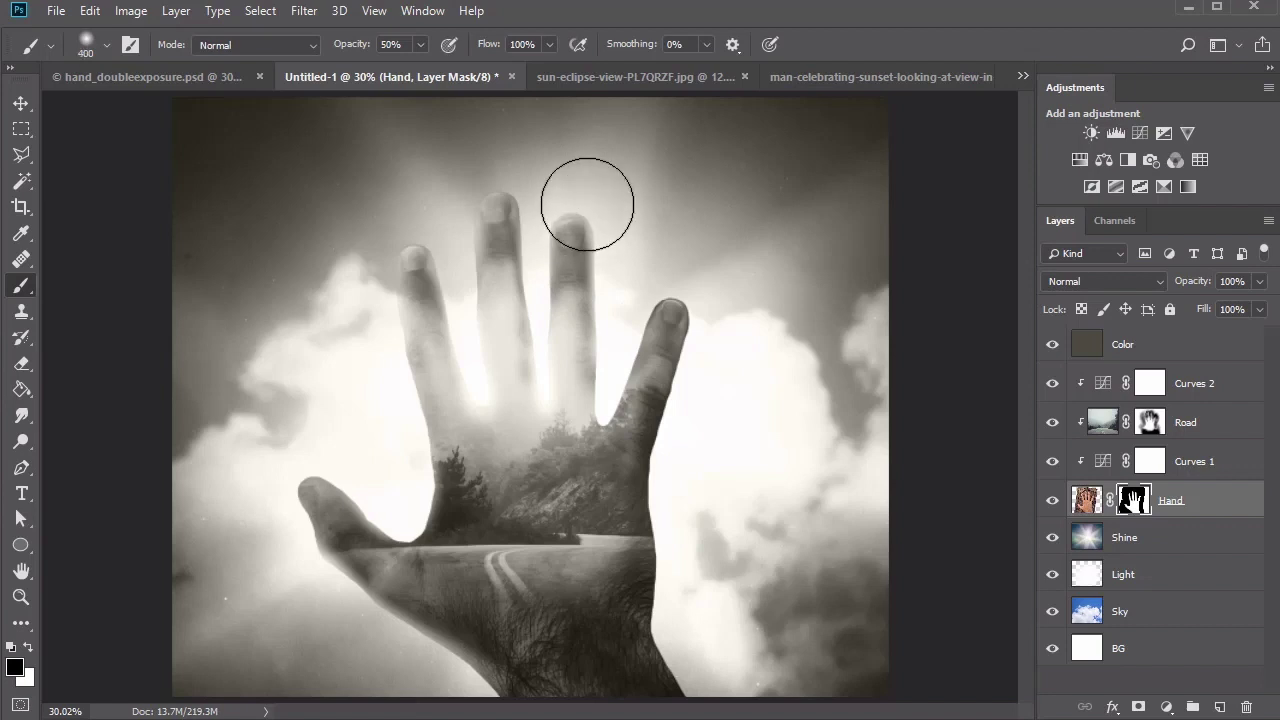
key(bracketleft)
key(bracketleft)
key(bracketleft)
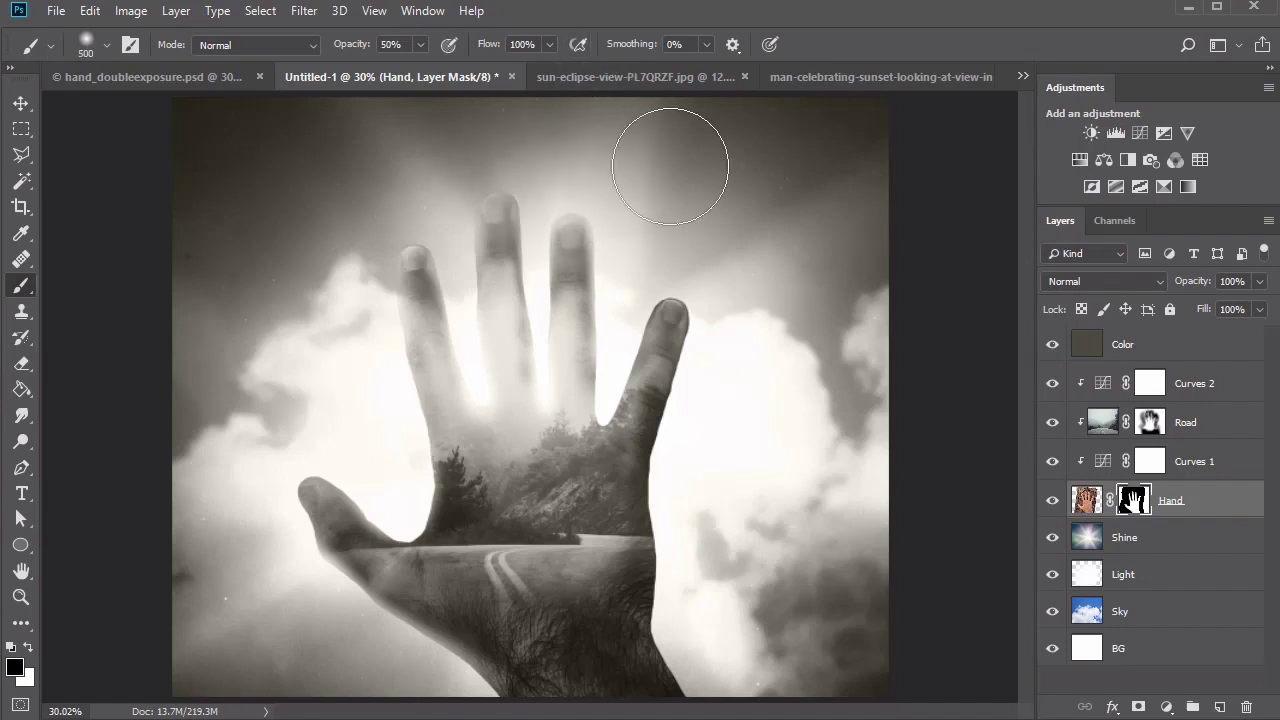
Step: Soften the little finger and the hand's outer edge down to the wrist on the Hand mask, using black brushes of 125 to 175 px
key(bracketleft)
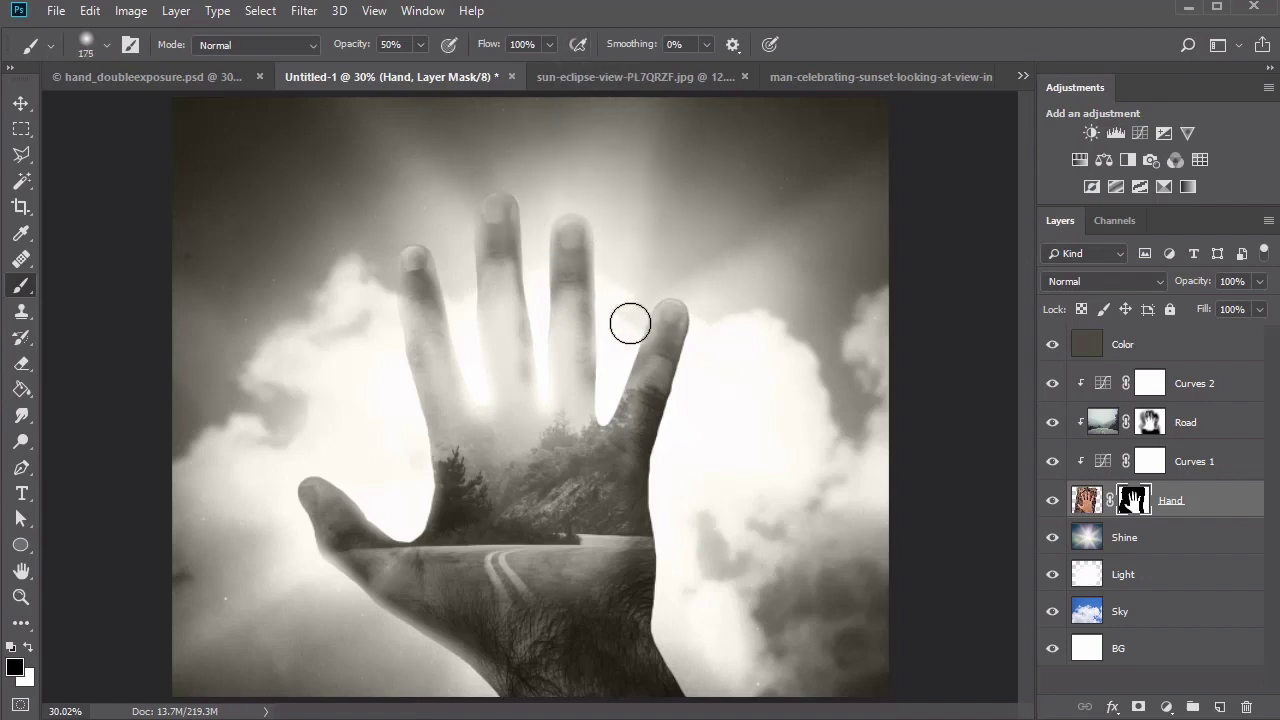
key(bracketleft)
mouse_move(712, 345)
mouse_down()
mouse_move(706, 332)
mouse_move(671, 516)
mouse_move(668, 698)
mouse_up()
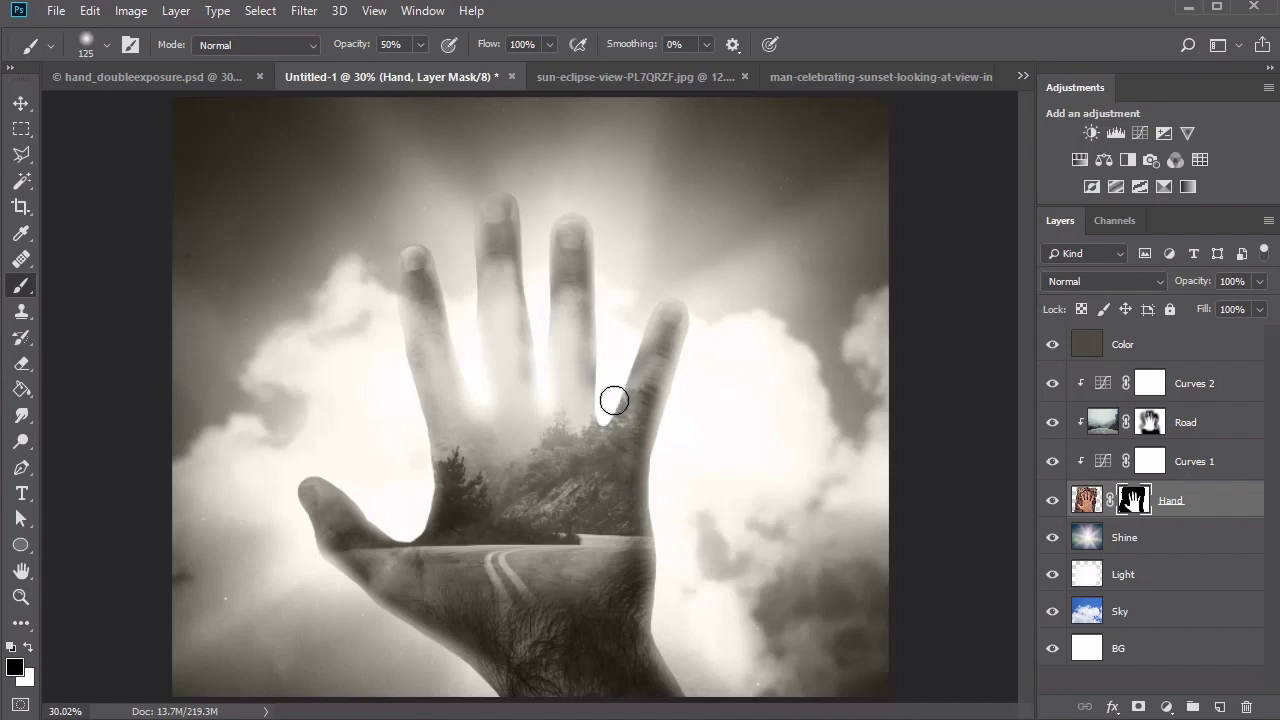
key(bracketright)
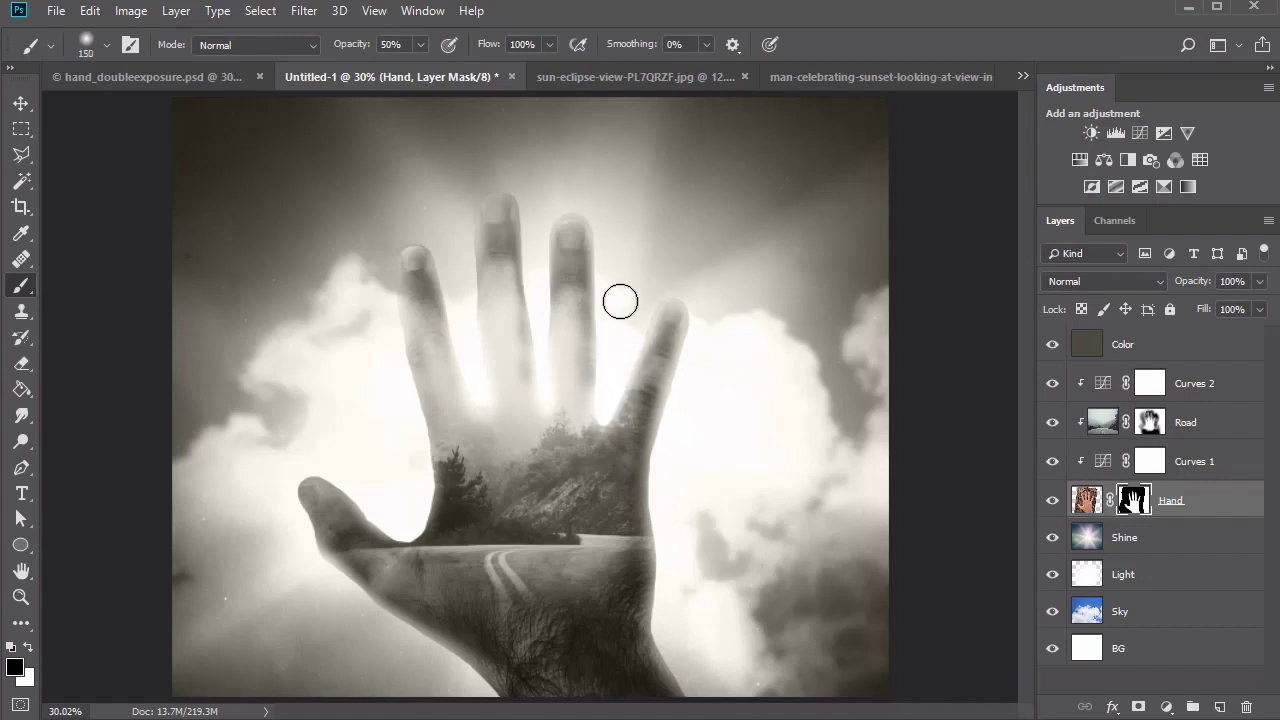
key(bracketleft)
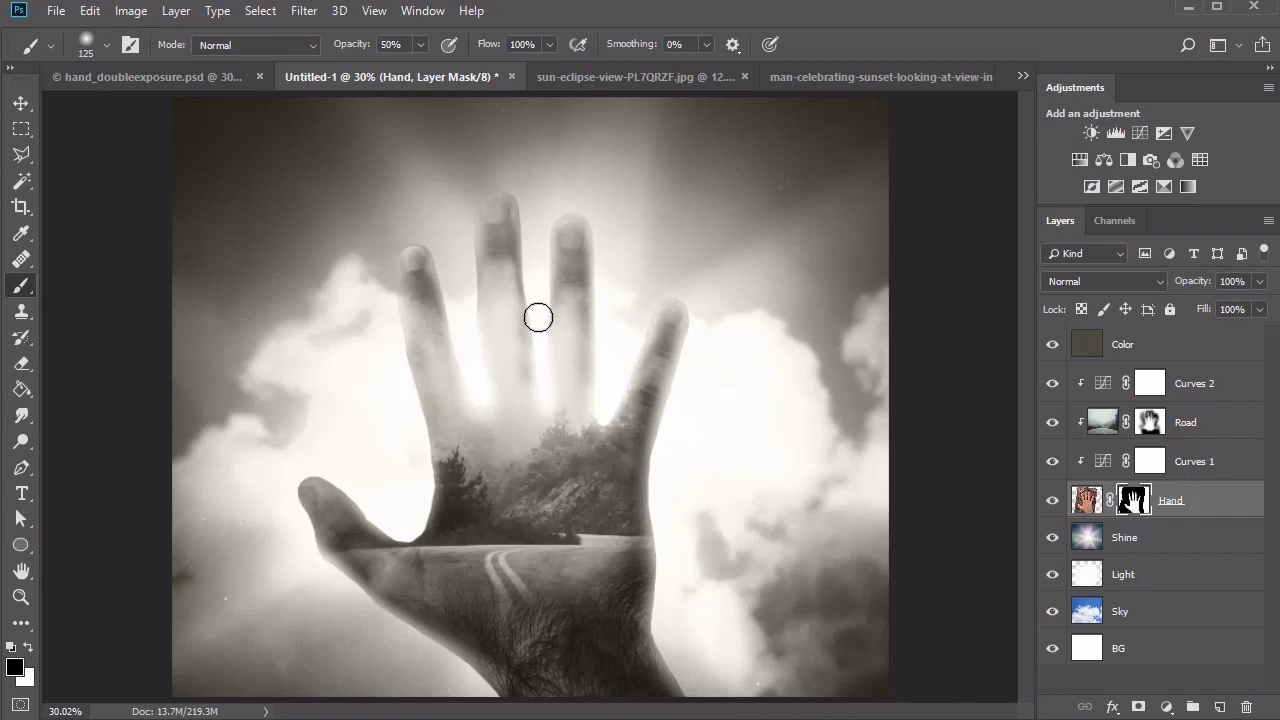
Step: Shift the Road layer together with its mask slightly down inside the hand
click(1103, 428)
click(1150, 422)
key(v)
drag(526, 288, 532, 306)
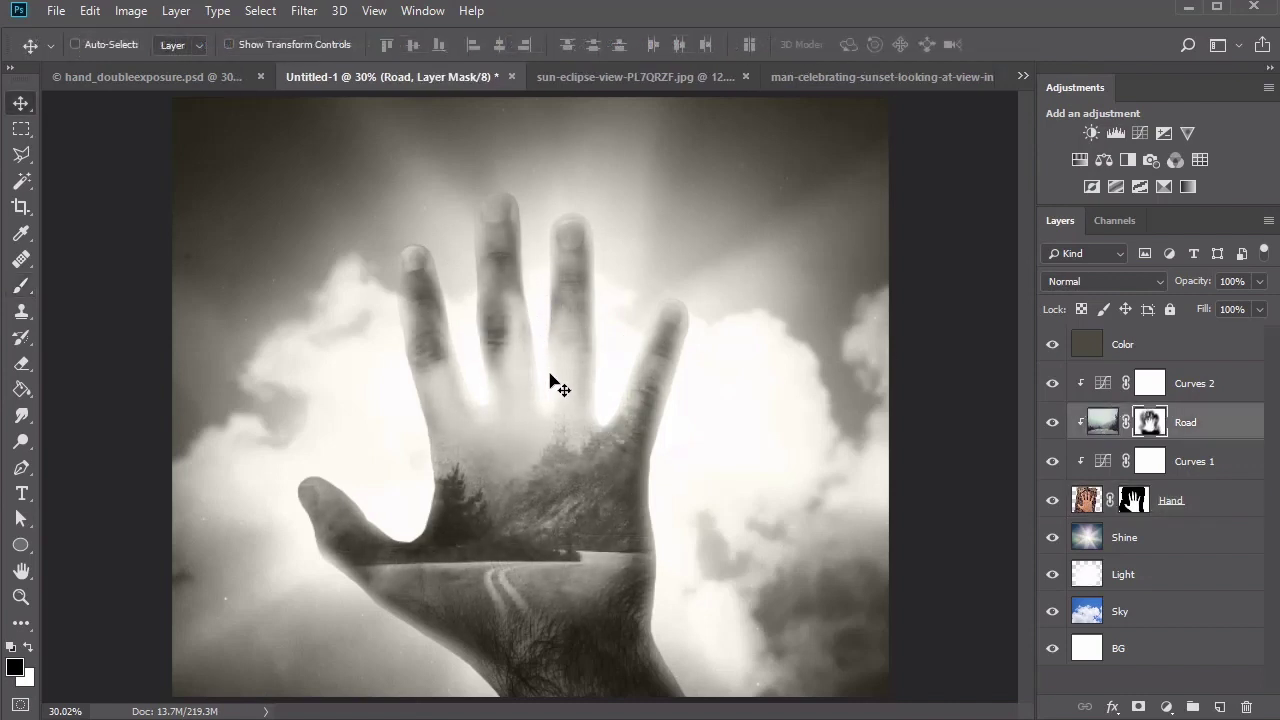
Step: Retouch the Road layer's mask over the middle finger, alternating black and white with different brush opacities and sizes
key(b)
key(x)
click(420, 45)
drag(424, 66, 443, 66)
mouse_move(515, 288)
mouse_down()
mouse_move(515, 370)
mouse_move(494, 326)
mouse_up()
key(x)
click(420, 45)
drag(416, 65, 400, 65)
key(bracketright)
key(bracketright)
mouse_move(495, 347)
mouse_down()
mouse_move(508, 326)
mouse_move(500, 262)
mouse_move(514, 348)
mouse_move(489, 366)
mouse_move(494, 330)
mouse_up()
Step: Try to retouch the Road mask over the little finger, and undo the latest mask strokes
key(x)
key(x)
drag(650, 348, 652, 360)
key(ctrl+alt+z)
key(ctrl+alt+z)
key(ctrl+alt+z)
key(v)
Step: Switch to the man-celebrating-sunset image and select the standing man with a tight rectangular marquee
click(886, 76)
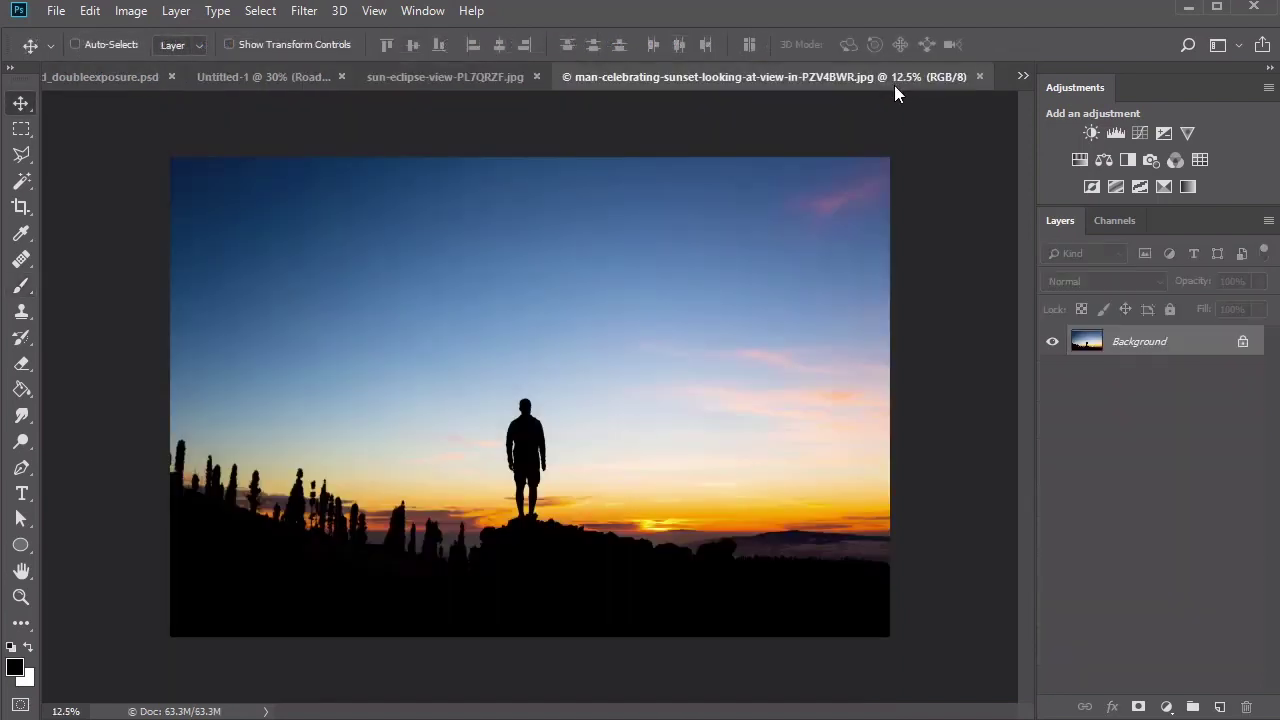
key(m)
drag(494, 380, 552, 520)
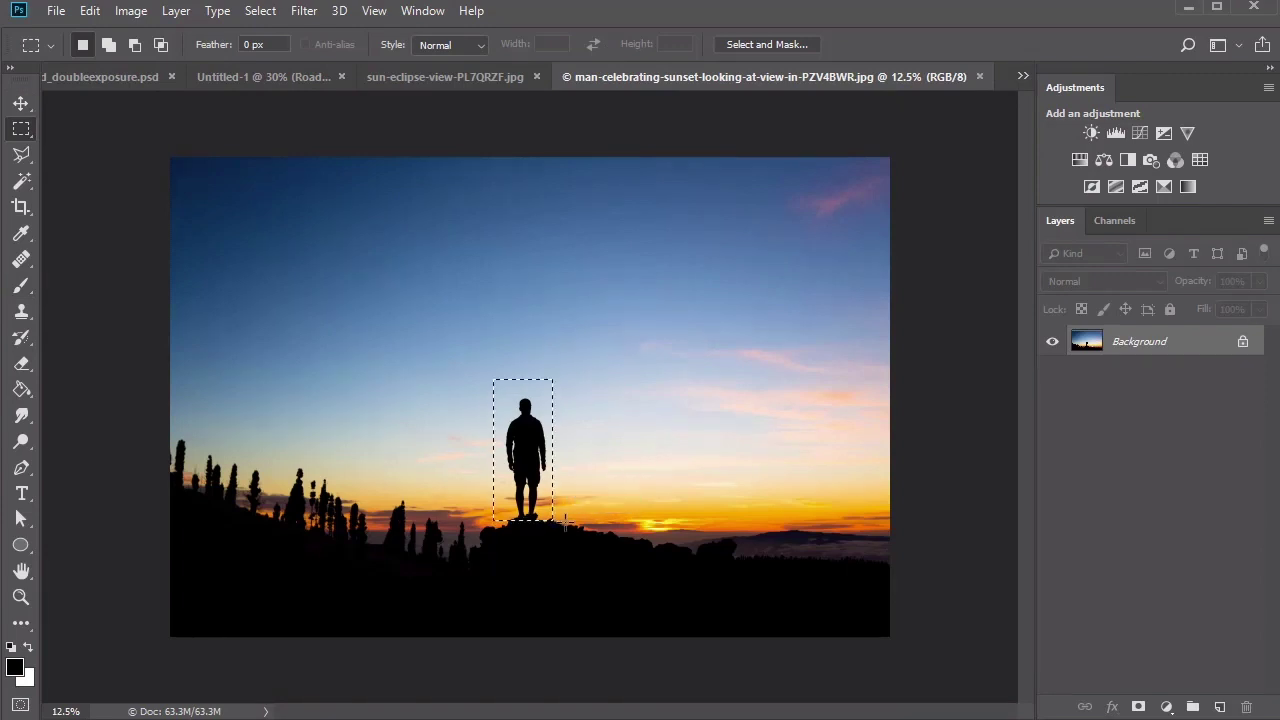
Step: Paste the man into Untitled-1 as a clipped, masked layer named Man, scaled down and standing on the road
click(263, 76)
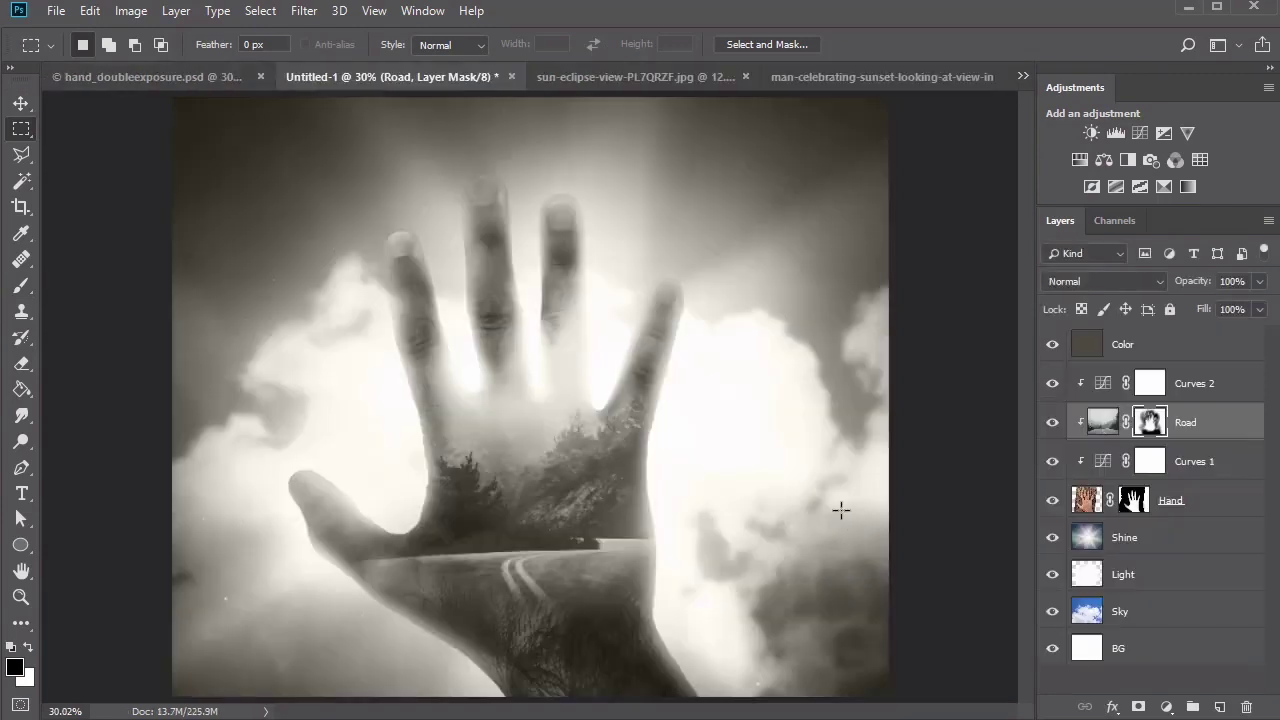
key(ctrl+v)
key(ctrl+t)
drag(594, 294, 585, 432)
key(Return)
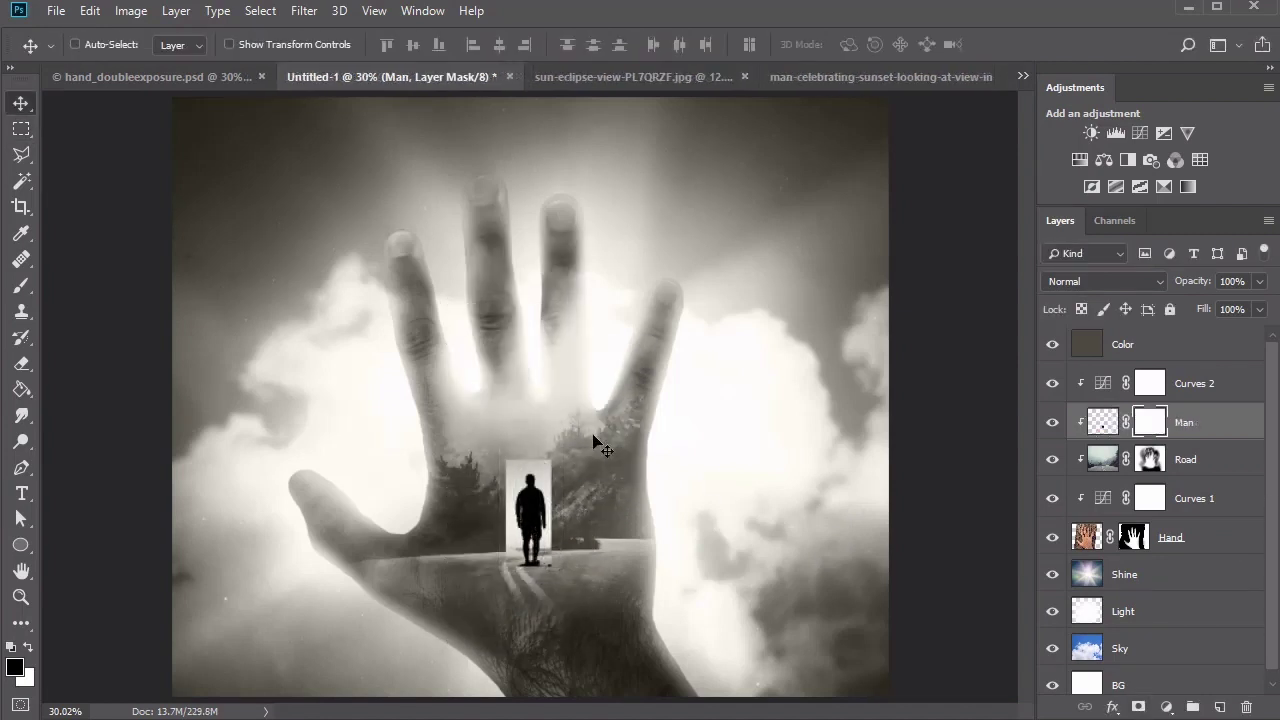
Step: Mask out the sky around the man's silhouette on the Man layer with a 9 px black brush at 100% opacity
key(z)
click(520, 543)
click(529, 534)
click(529, 534)
key(b)
mouse_move(541, 246)
mouse_down()
mouse_move(491, 363)
mouse_move(514, 237)
mouse_move(489, 371)
mouse_move(523, 654)
mouse_up()
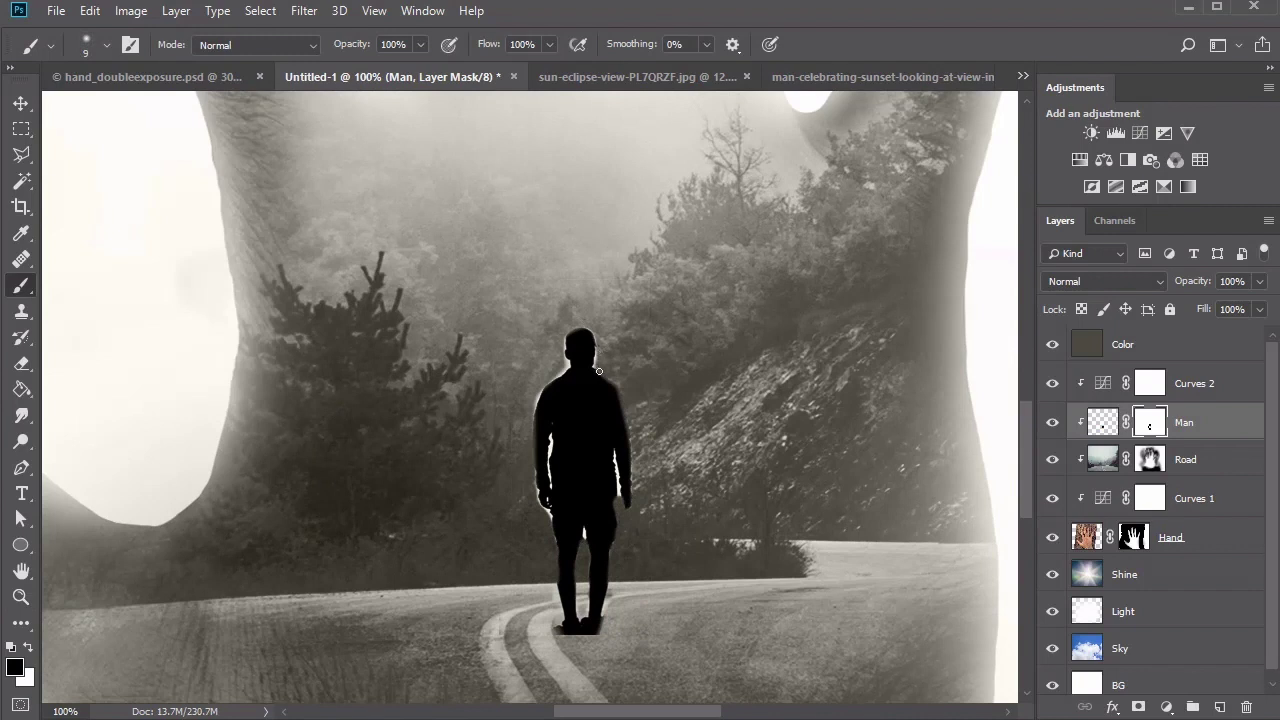
key(bracketright)
key(bracketright)
key(bracketright)
key(bracketright)
Step: Clean up and soften the man's head, arm and leg edges on the Man mask with a lower-opacity brush in varying sizes
click(414, 50)
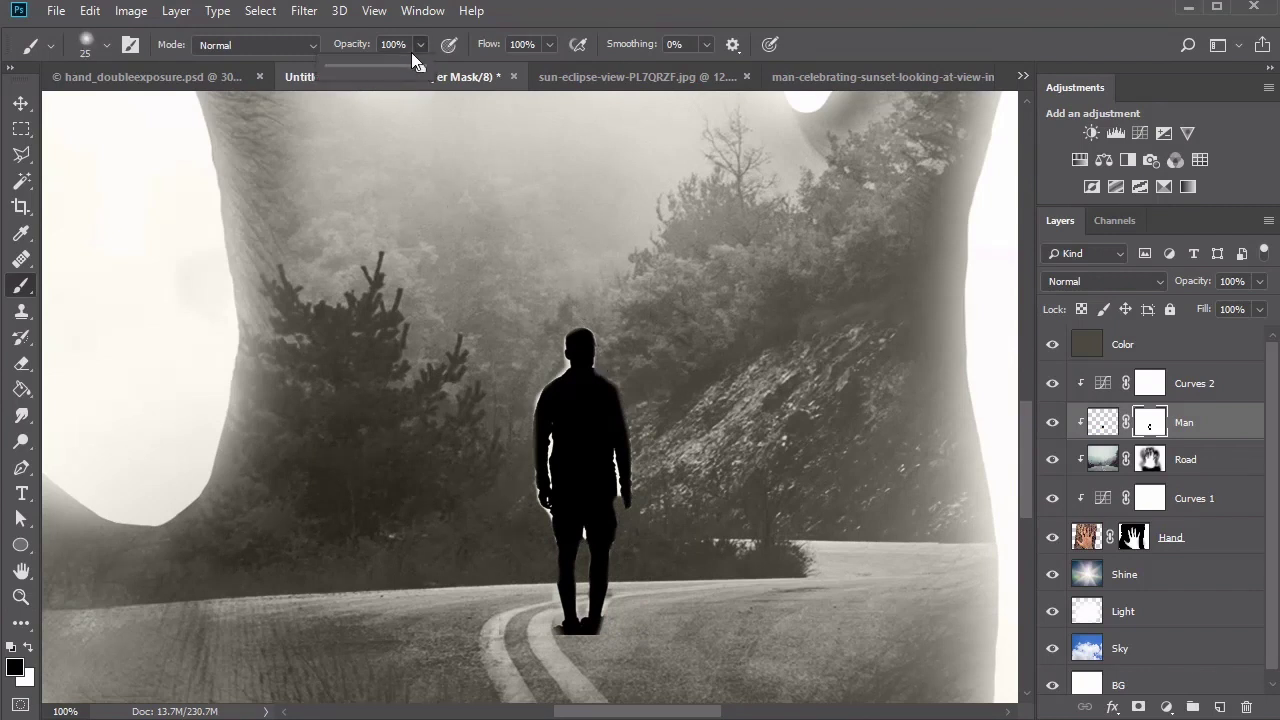
mouse_move(575, 335)
mouse_down()
mouse_move(637, 463)
mouse_move(615, 485)
mouse_up()
key(bracketleft)
key(bracketleft)
mouse_move(563, 363)
mouse_down()
mouse_move(533, 393)
mouse_move(565, 362)
mouse_move(543, 508)
mouse_up()
key(bracketleft)
mouse_move(550, 440)
mouse_down()
mouse_move(534, 489)
mouse_move(563, 640)
mouse_move(588, 600)
mouse_up()
key(bracketright)
key(bracketright)
key(bracketright)
key(bracketleft)
key(bracketleft)
Step: Adjust the man's size and position on the road with Free Transform and set the Man layer's opacity to 70%
key(ctrl+minus)
key(ctrl+minus)
key(ctrl+t)
drag(568, 397, 568, 414)
drag(567, 416, 567, 417)
click(1203, 281)
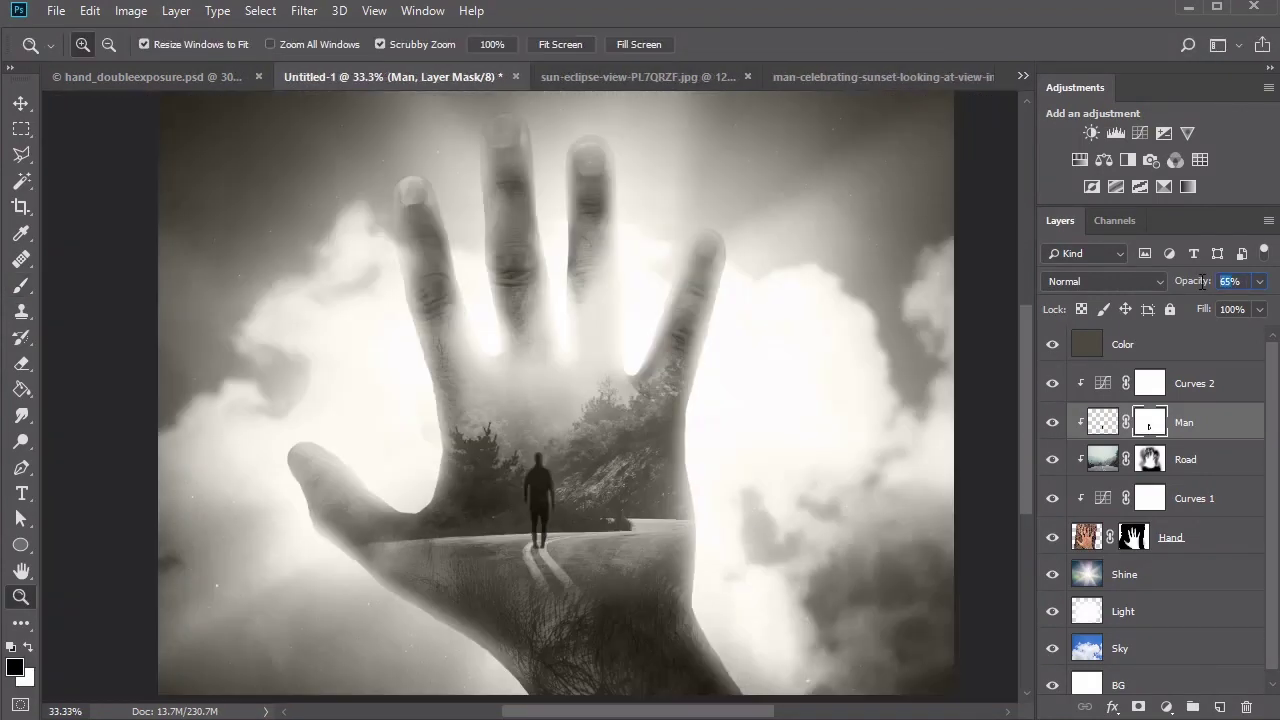
text(40)
key(BackSpace)
key(BackSpace)
text(70)
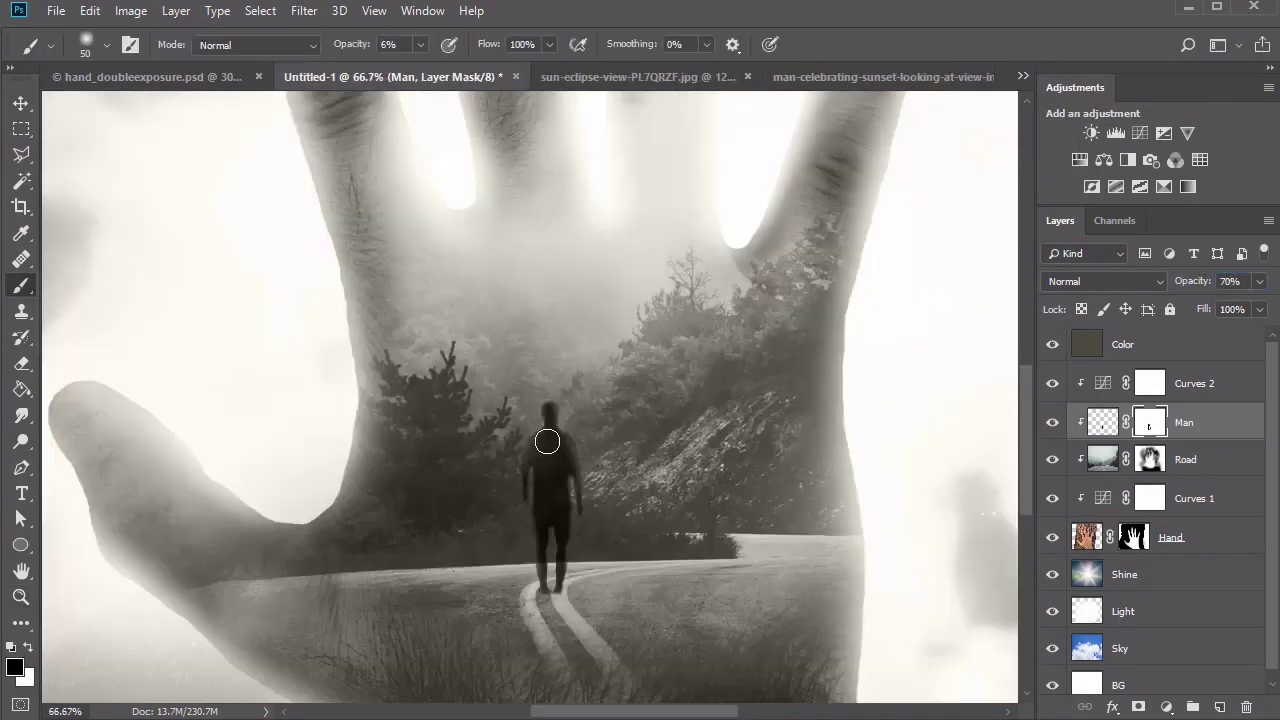
Step: Retouch the man's body on the Man mask with a small brush at 6% opacity, alternating black and white
key(x)
key(x)
key(x)
key(x)
key(x)
key(x)
key(bracketleft)
key(bracketleft)
key(bracketleft)
key(x)
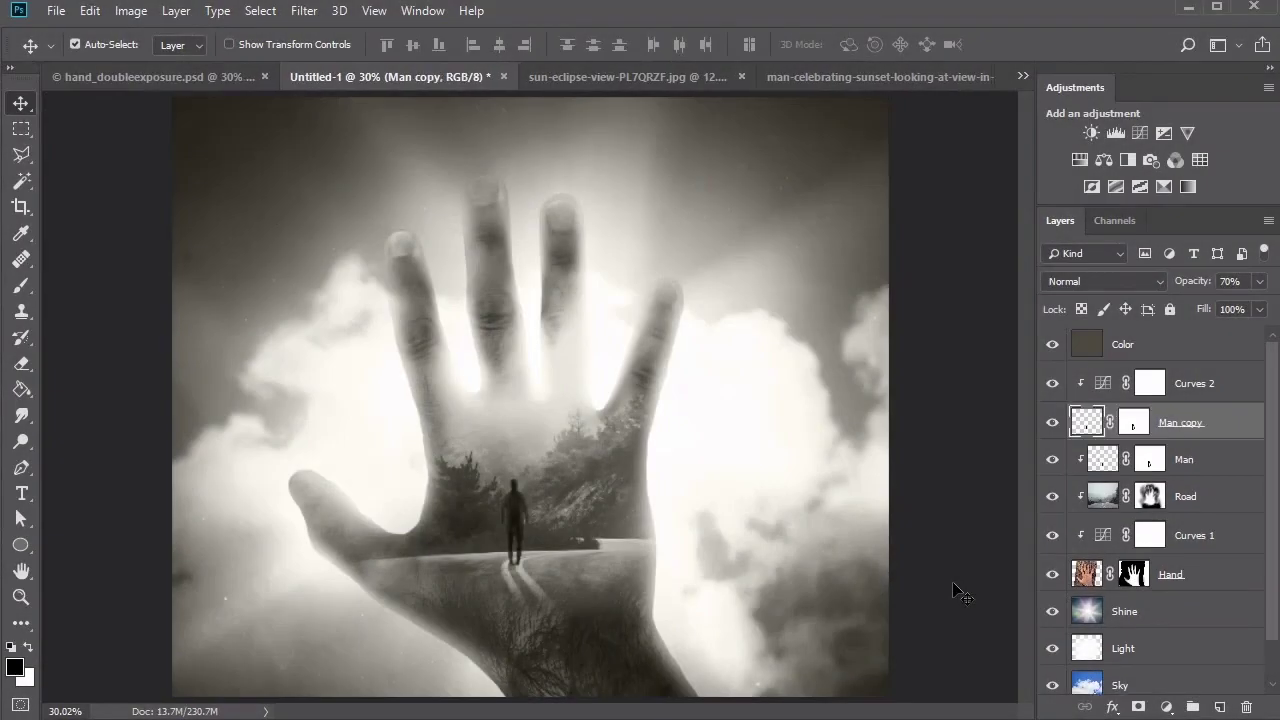
Step: Clip the Man copy layer to the layers below and apply its layer mask
right_click(1215, 430)
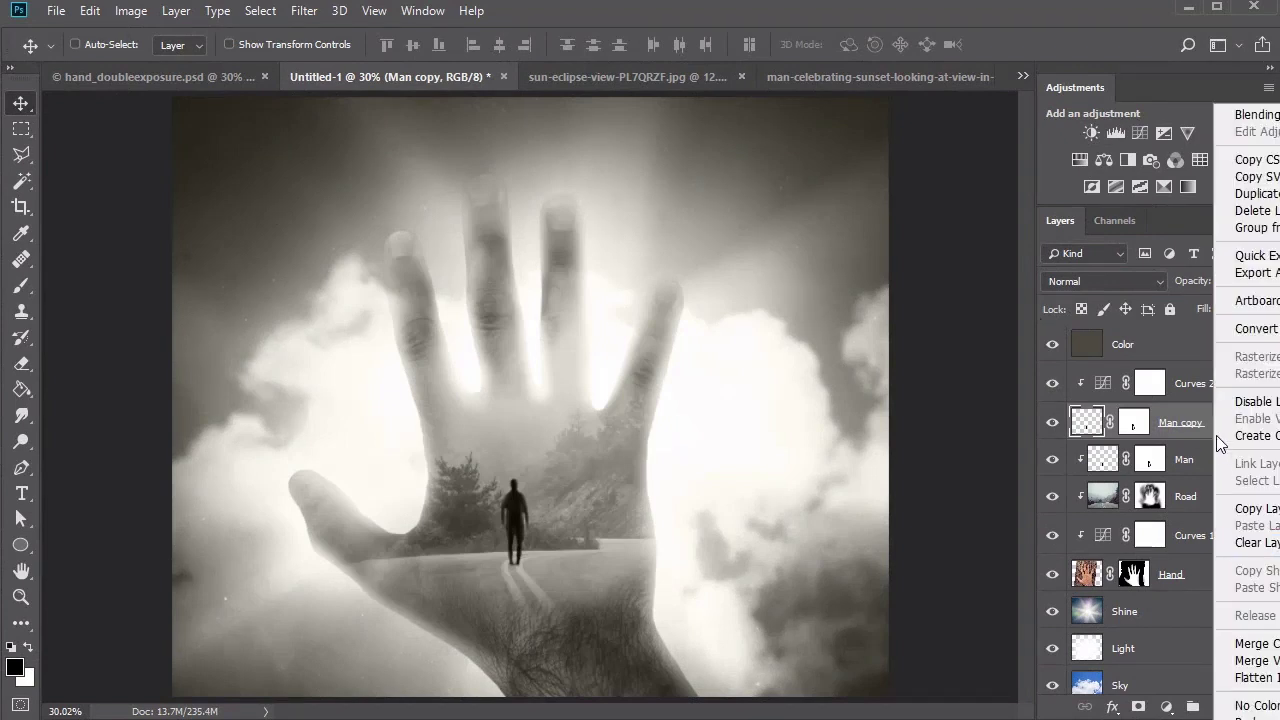
click(1220, 436)
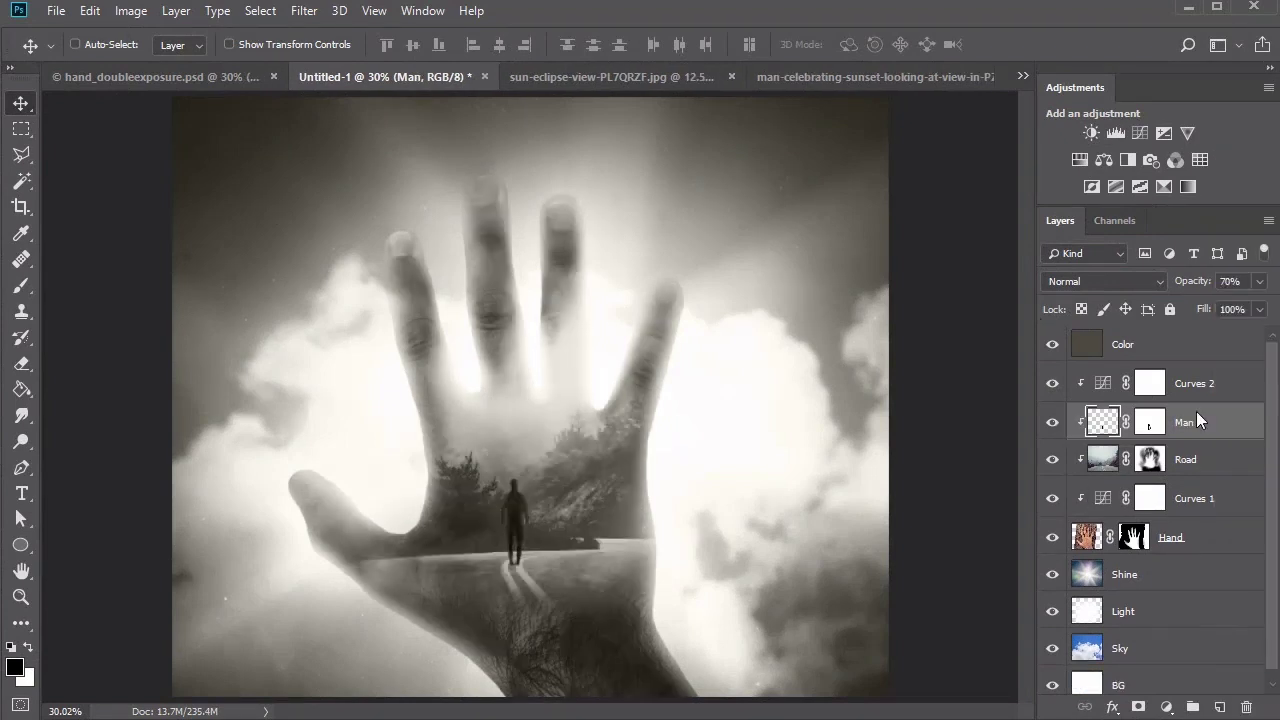
right_click(1145, 420)
click(1169, 473)
Step: Transform the Man copy into a flipped, slanted shadow stretching from the man's feet across the road
key(ctrl+t)
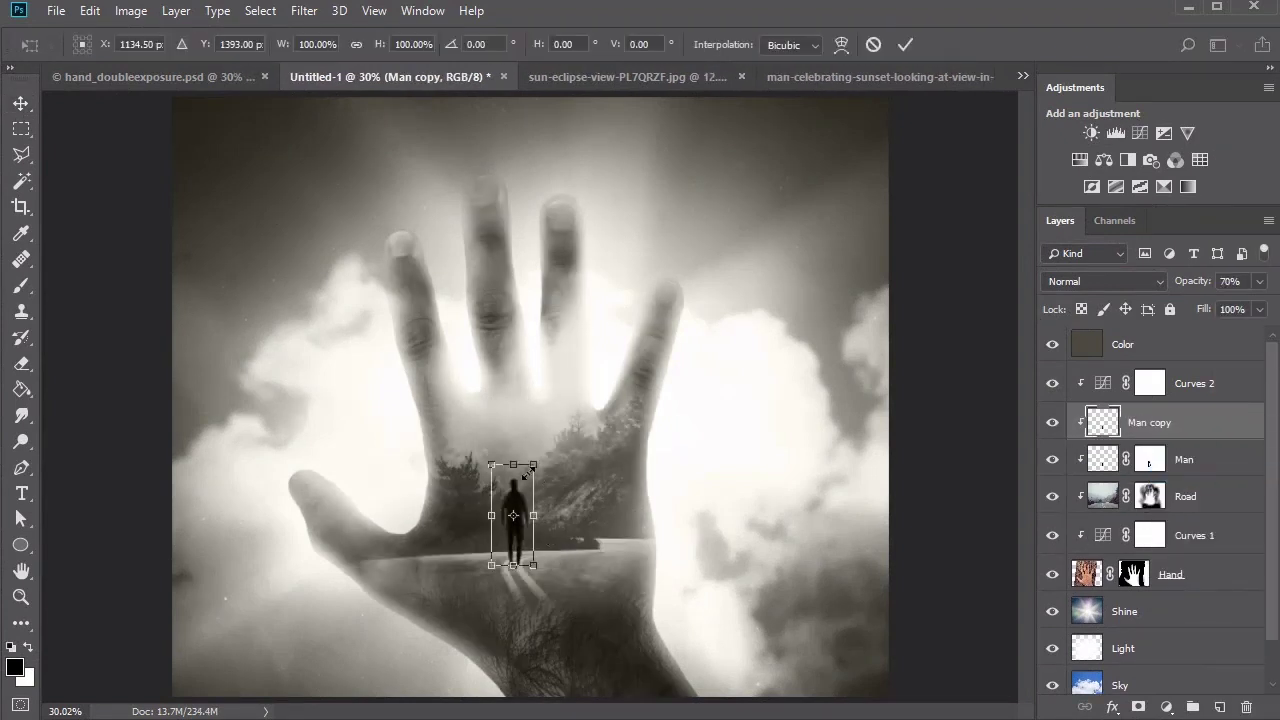
drag(516, 460, 540, 637)
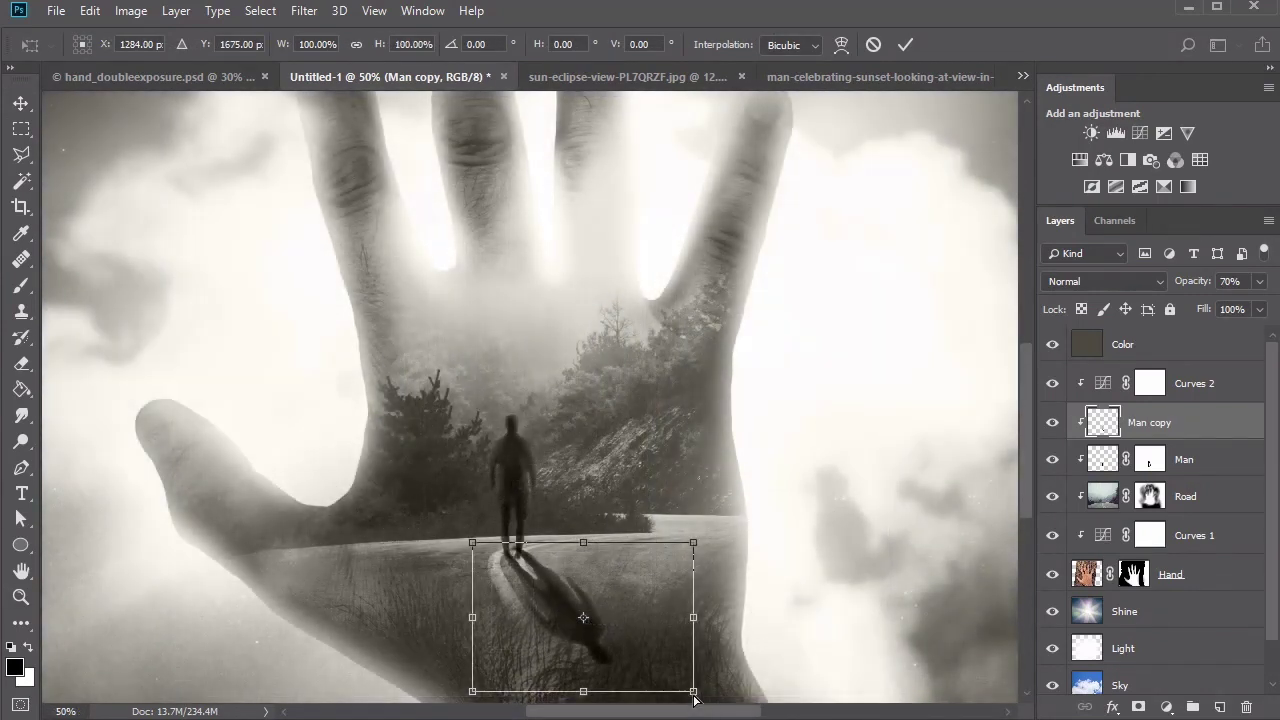
drag(694, 692, 750, 621)
mouse_move(605, 587)
mouse_down()
mouse_move(600, 606)
mouse_move(591, 594)
mouse_up()
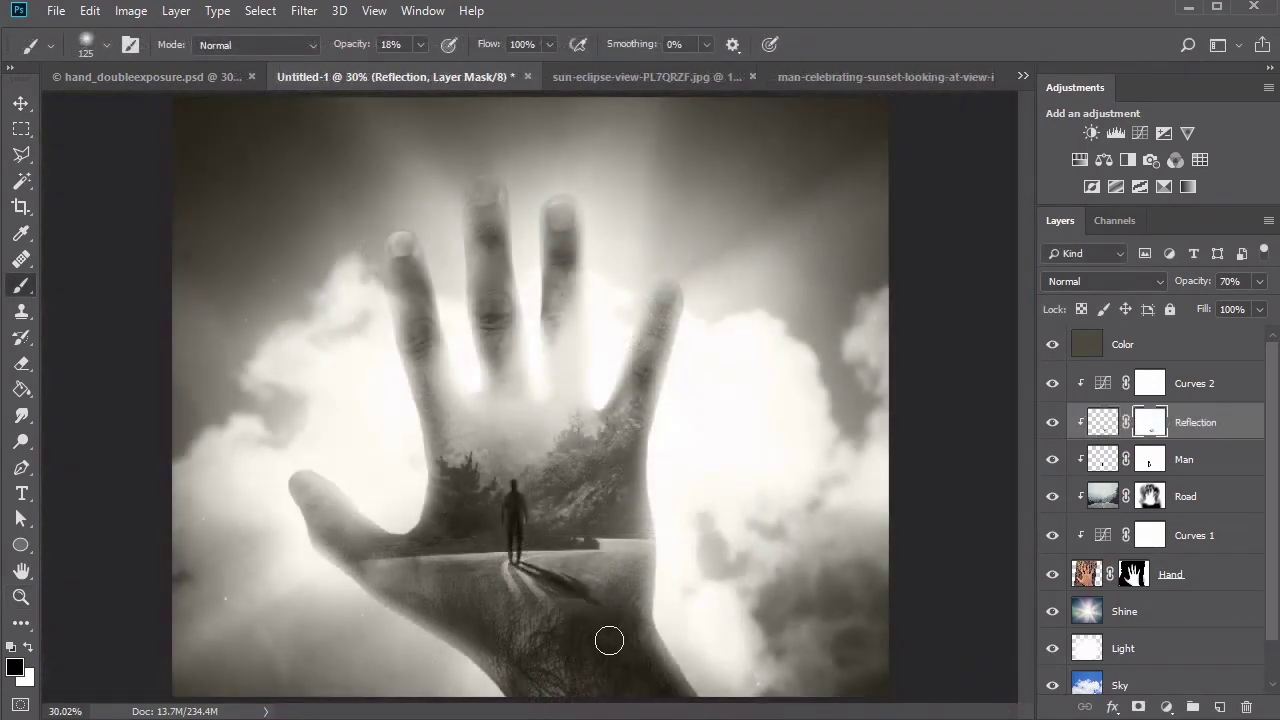
Step: Fade the man's shadow on the Reflection mask with a smaller brush and set the Reflection layer's opacity to 45%
key(bracketleft)
key(bracketleft)
text(45)
key(Return)
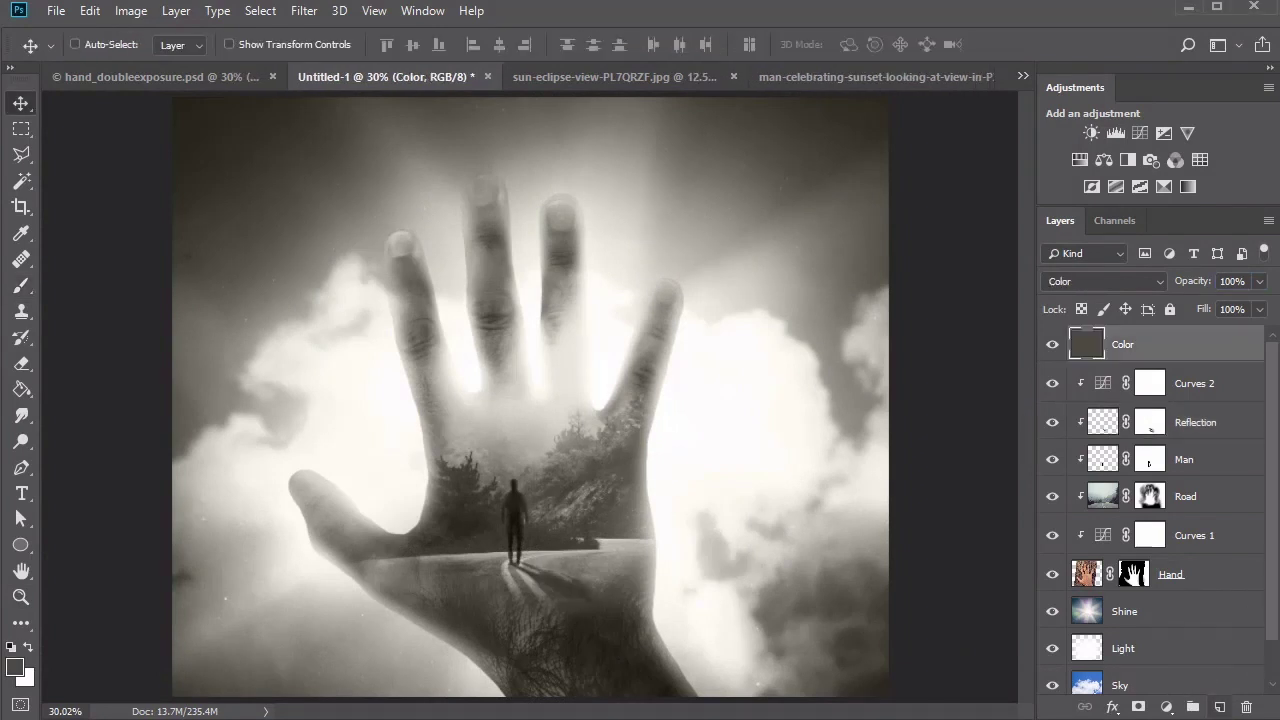
Step: Add a new layer above the Color layer and draw a reversed radial foreground-to-transparent gradient outward from the hand's centre
click(1220, 707)
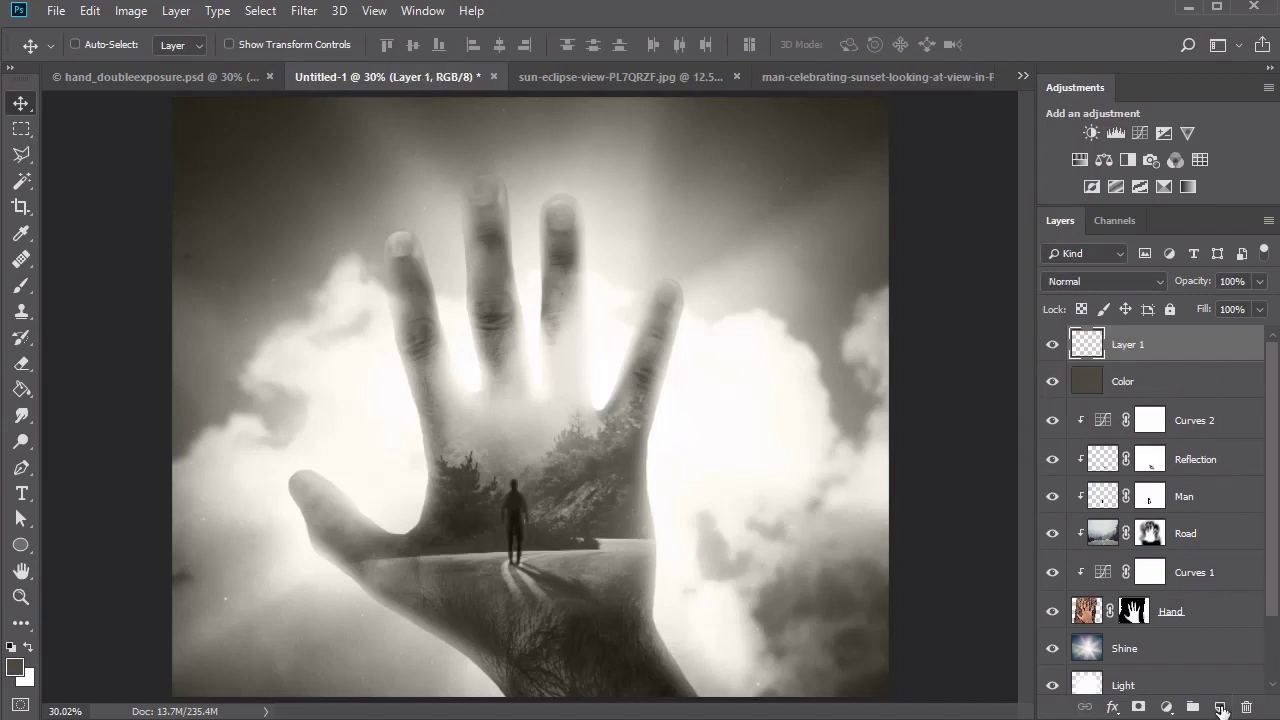
right_click(22, 389)
click(80, 389)
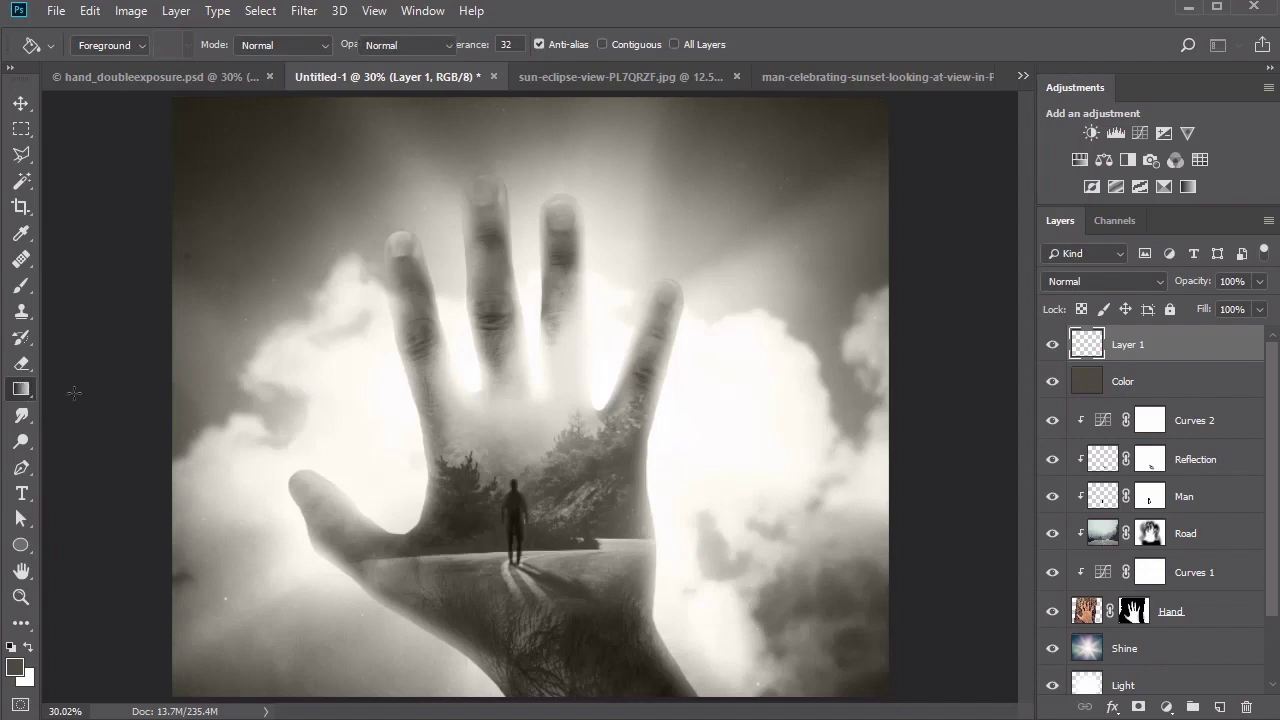
click(212, 44)
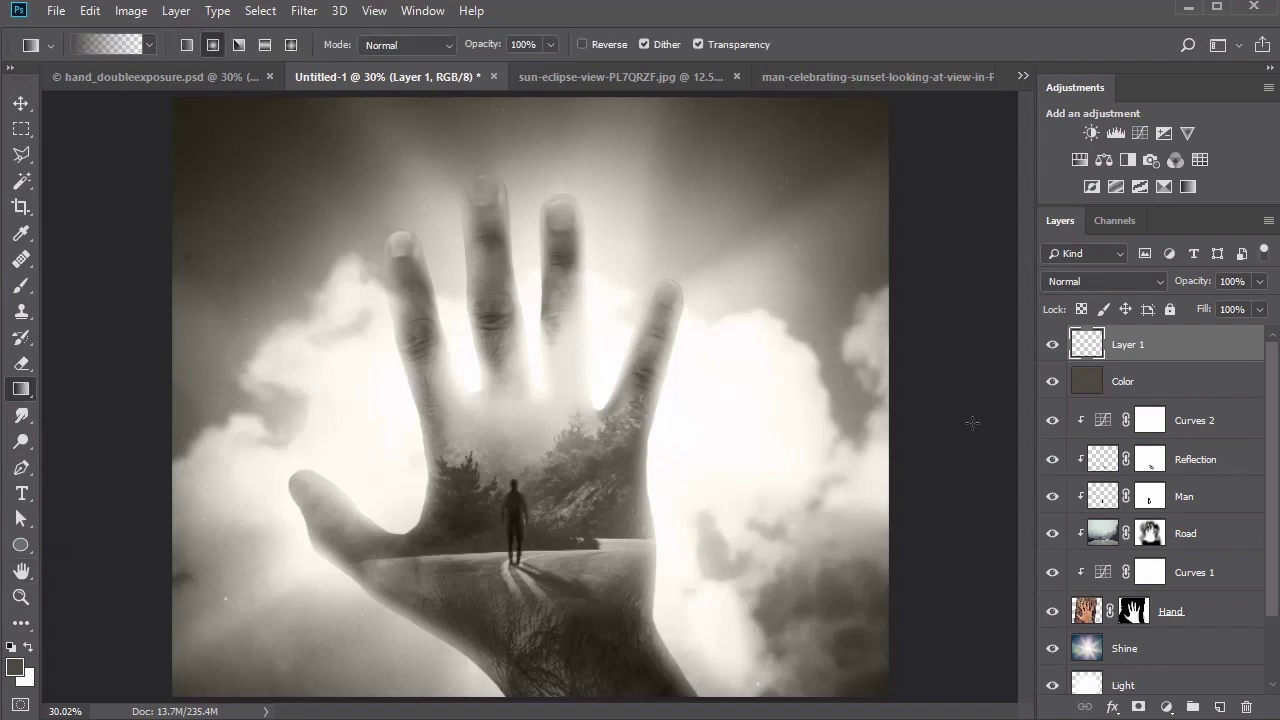
click(582, 44)
drag(538, 401, 966, 414)
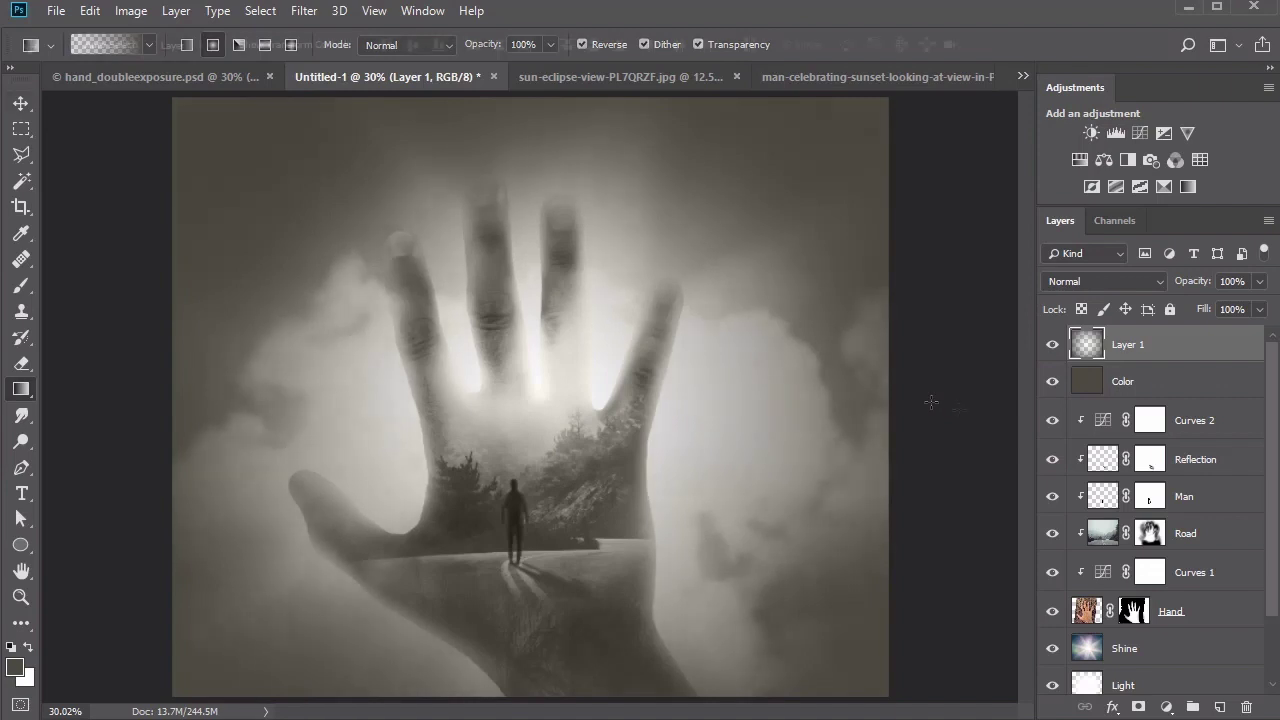
Step: Blend the new gradient layer as Overlay at 60% opacity and rename it Vignette
key(v)
click(1084, 282)
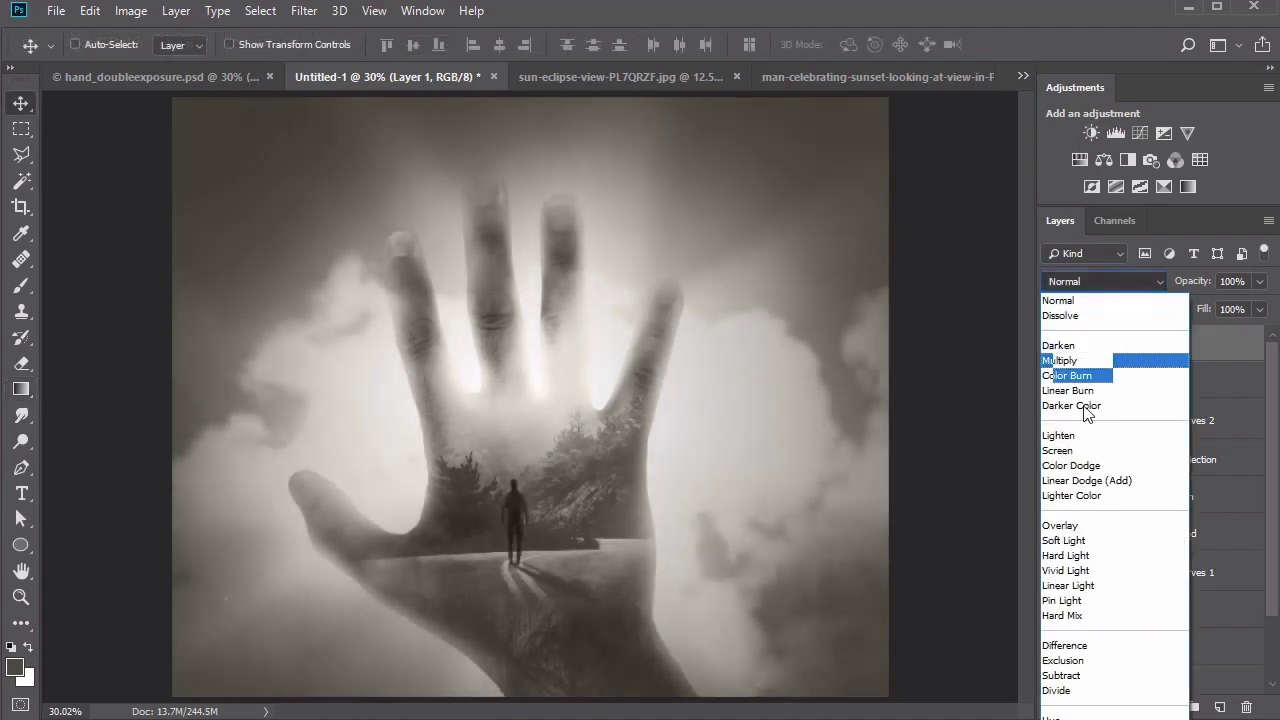
click(1080, 526)
key(6)
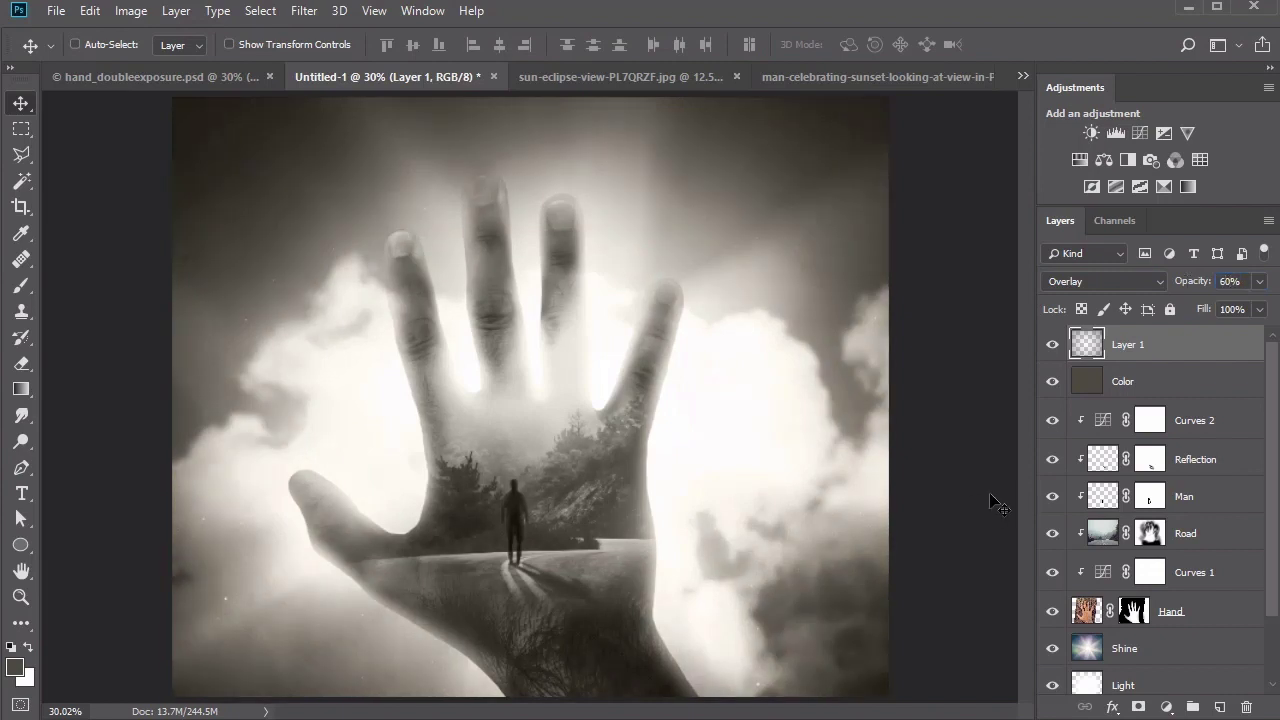
double_click(1134, 346)
text(Vignette)
key(Return)
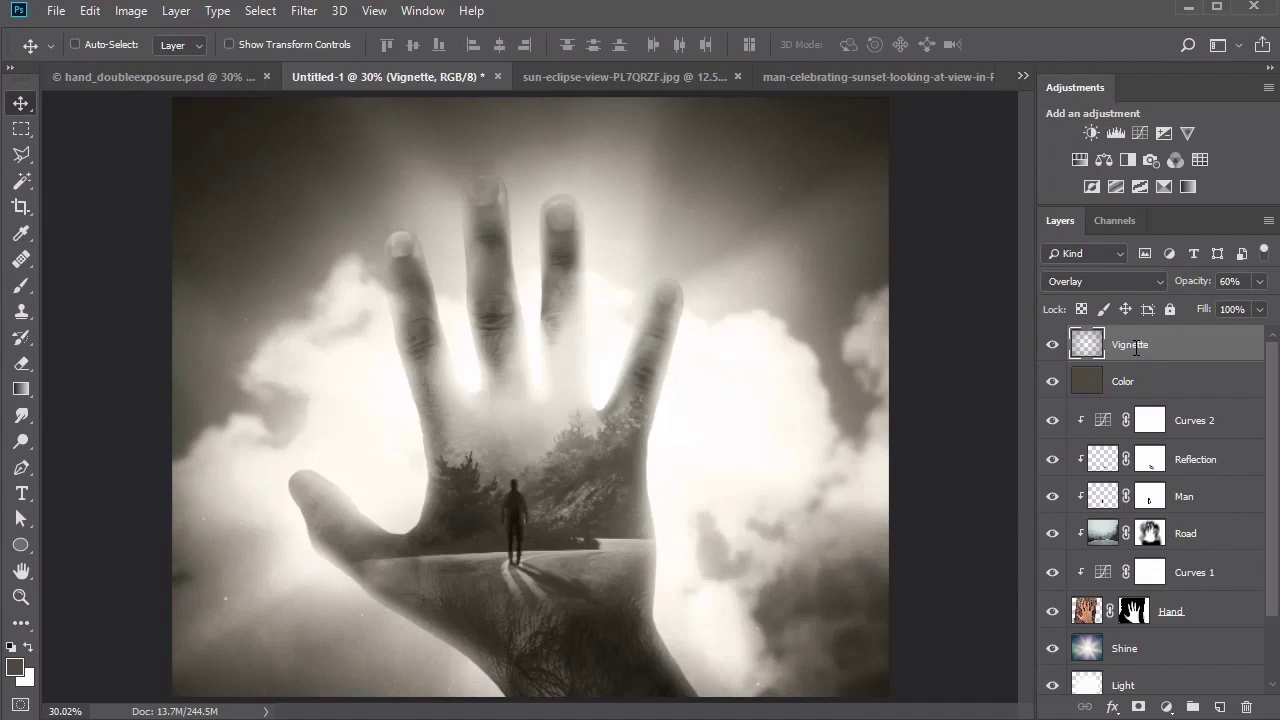
Step: Add a Color Lookup adjustment layer above the Vignette layer using the FoggyNight.3DL 3DLUT file
click(1200, 159)
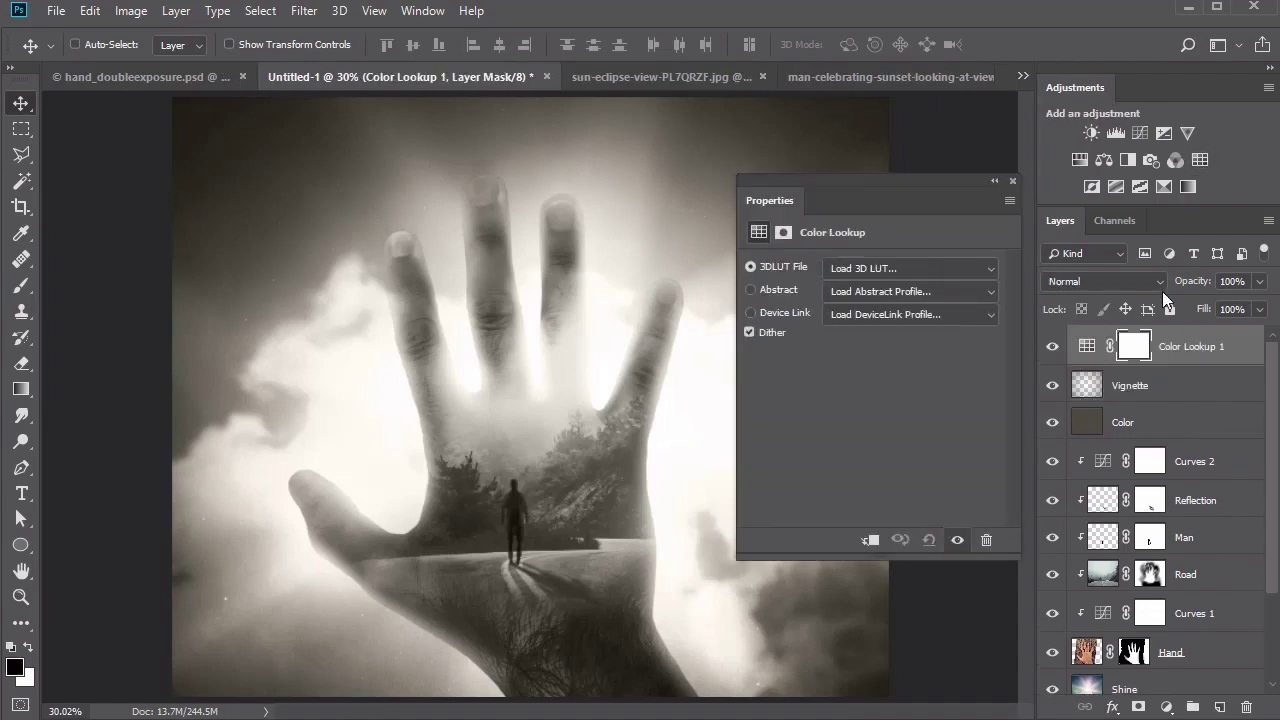
click(910, 268)
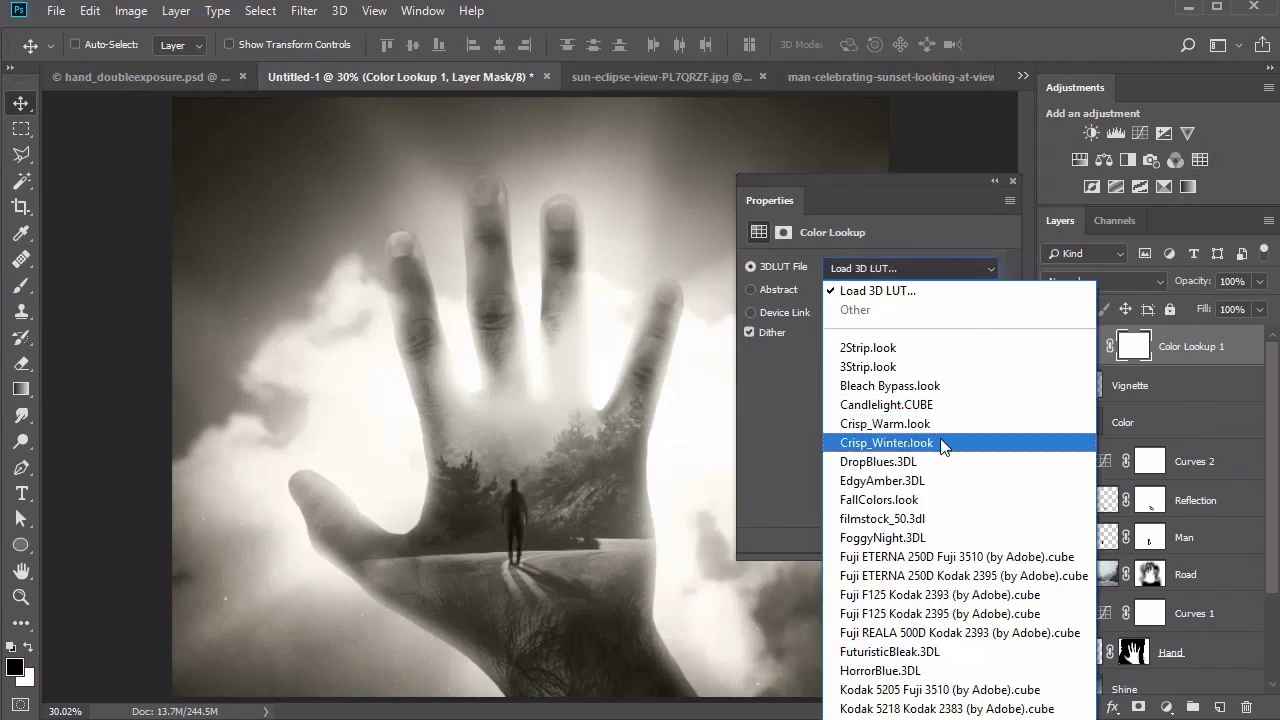
click(936, 540)
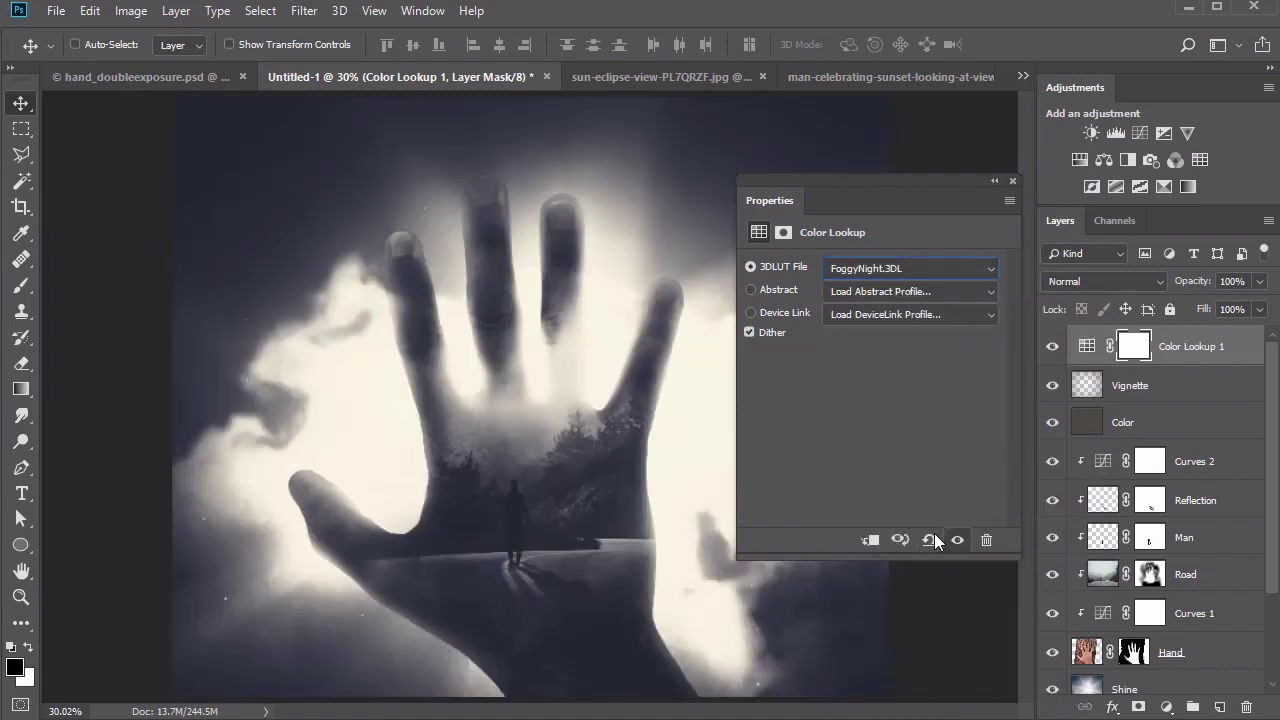
click(1013, 182)
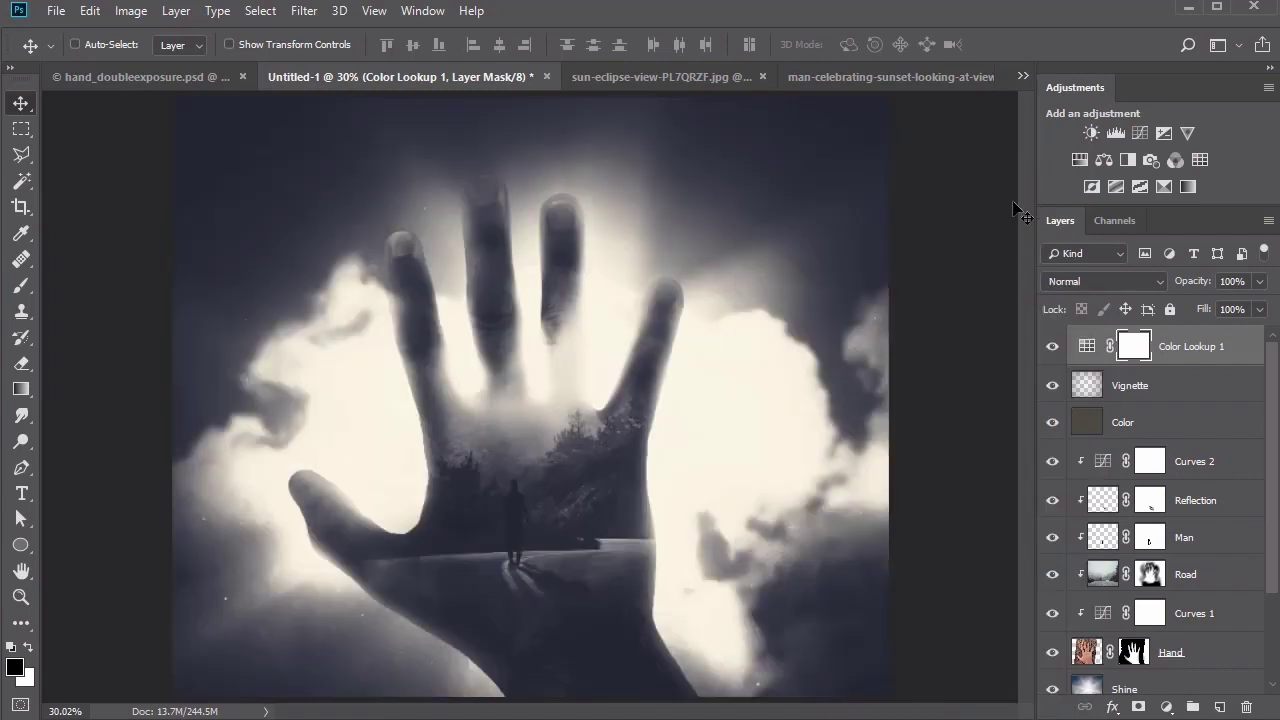
Step: Reduce the Color Lookup adjustment layer's opacity to 52% and close its properties
double_click(1087, 346)
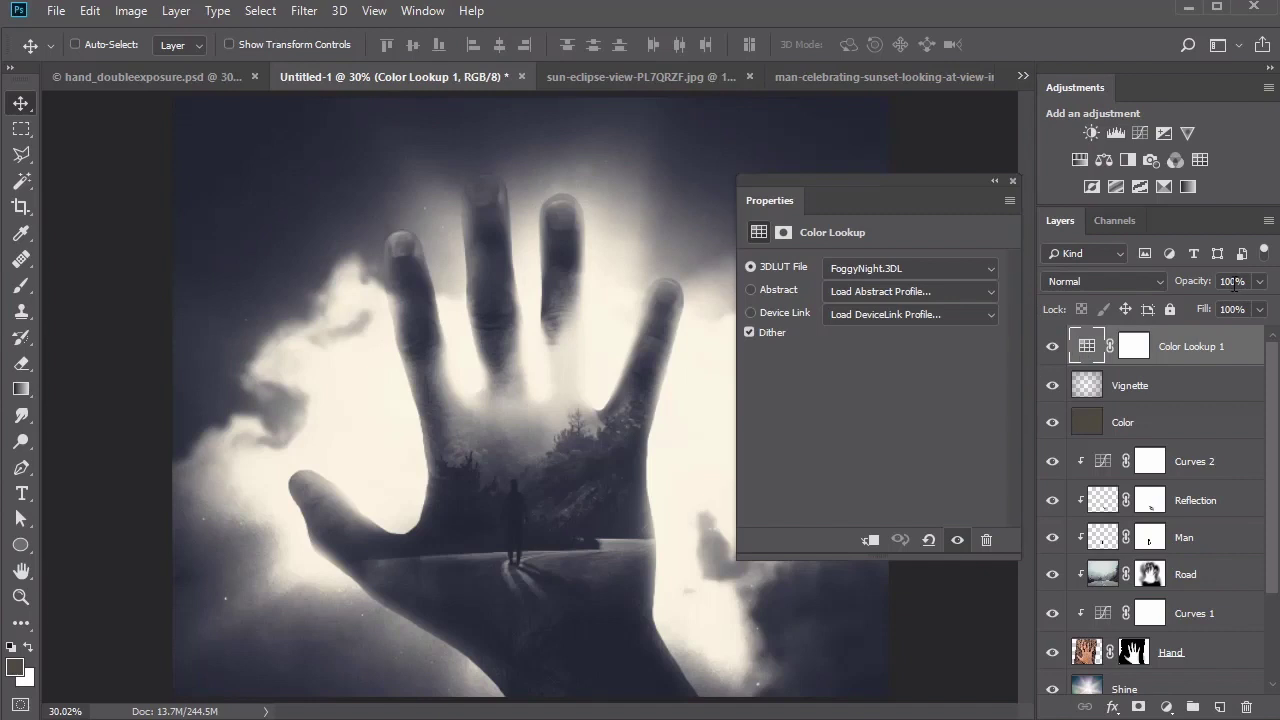
text(52)
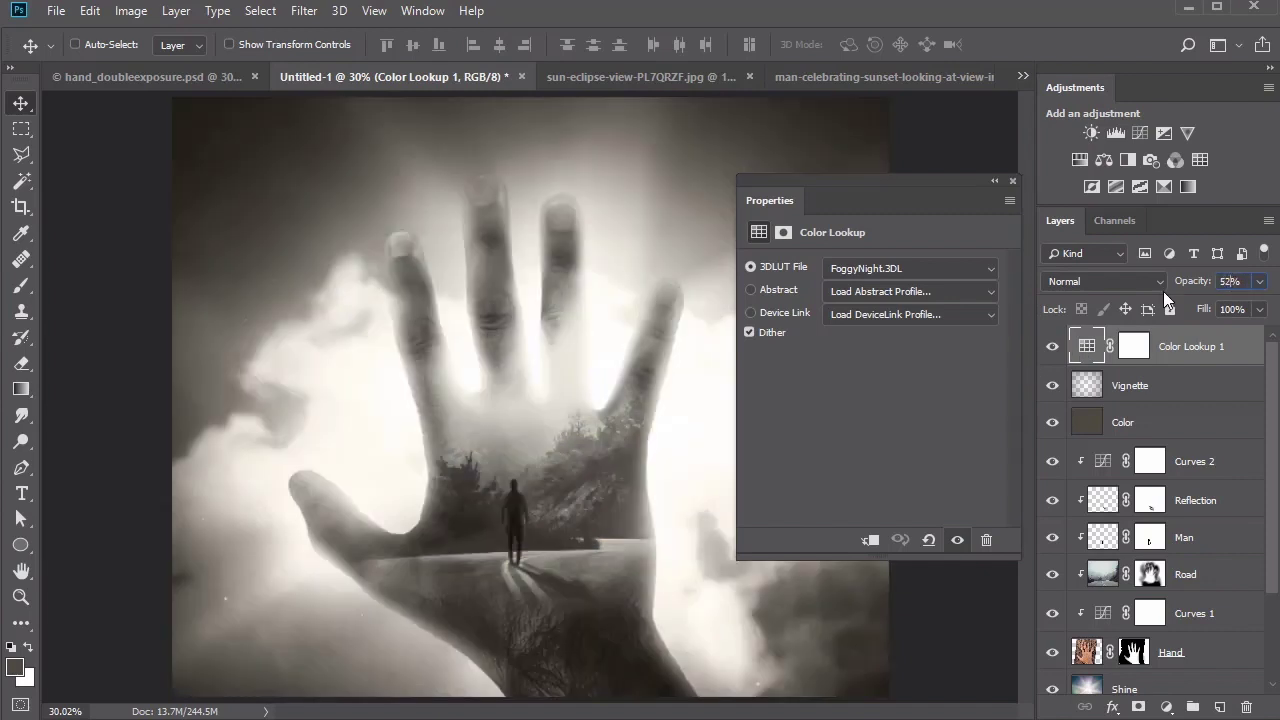
key(Return)
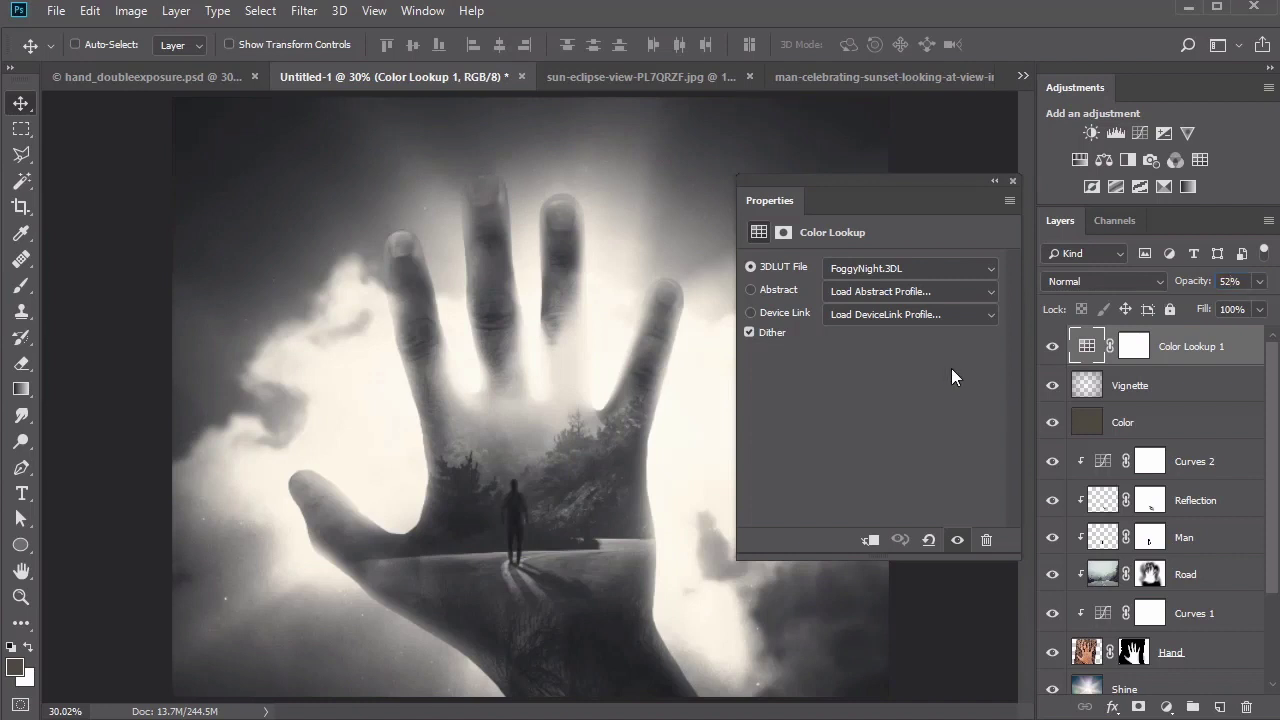
click(1011, 183)
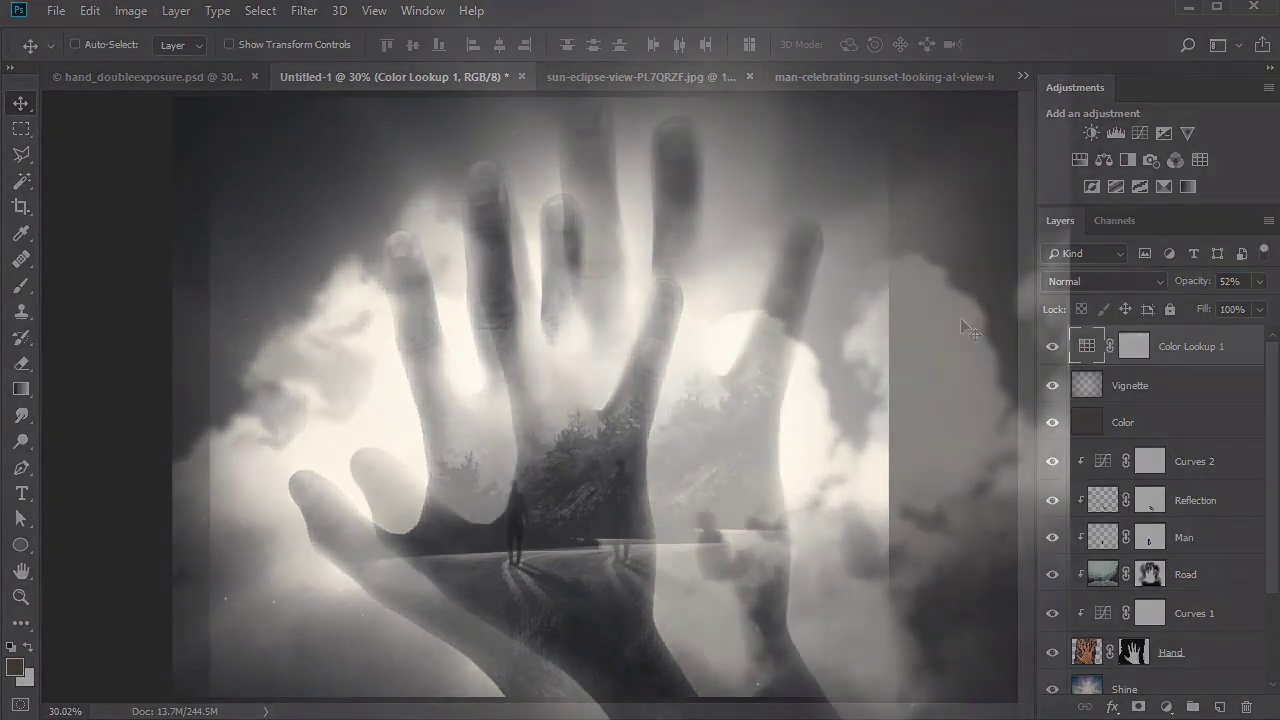